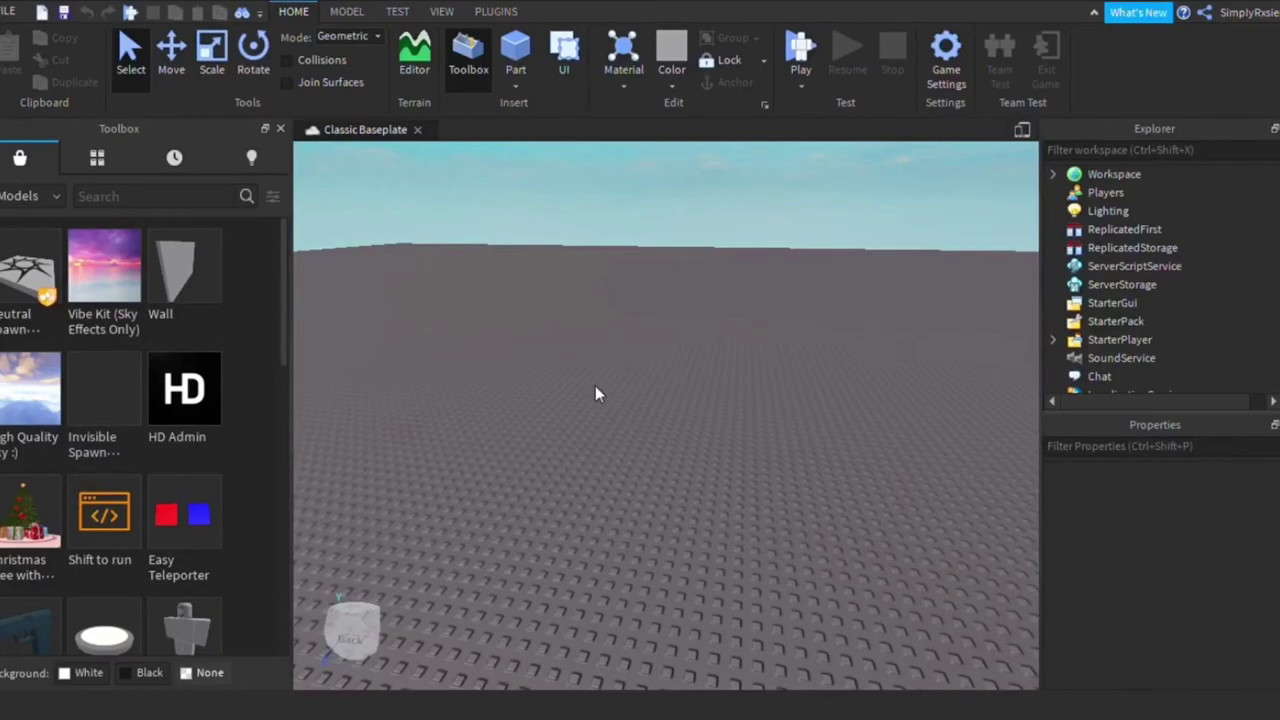
Step: Switch the Toolbox to the Plugins category and search it for "Load"
right_drag(595, 387, 595, 387)
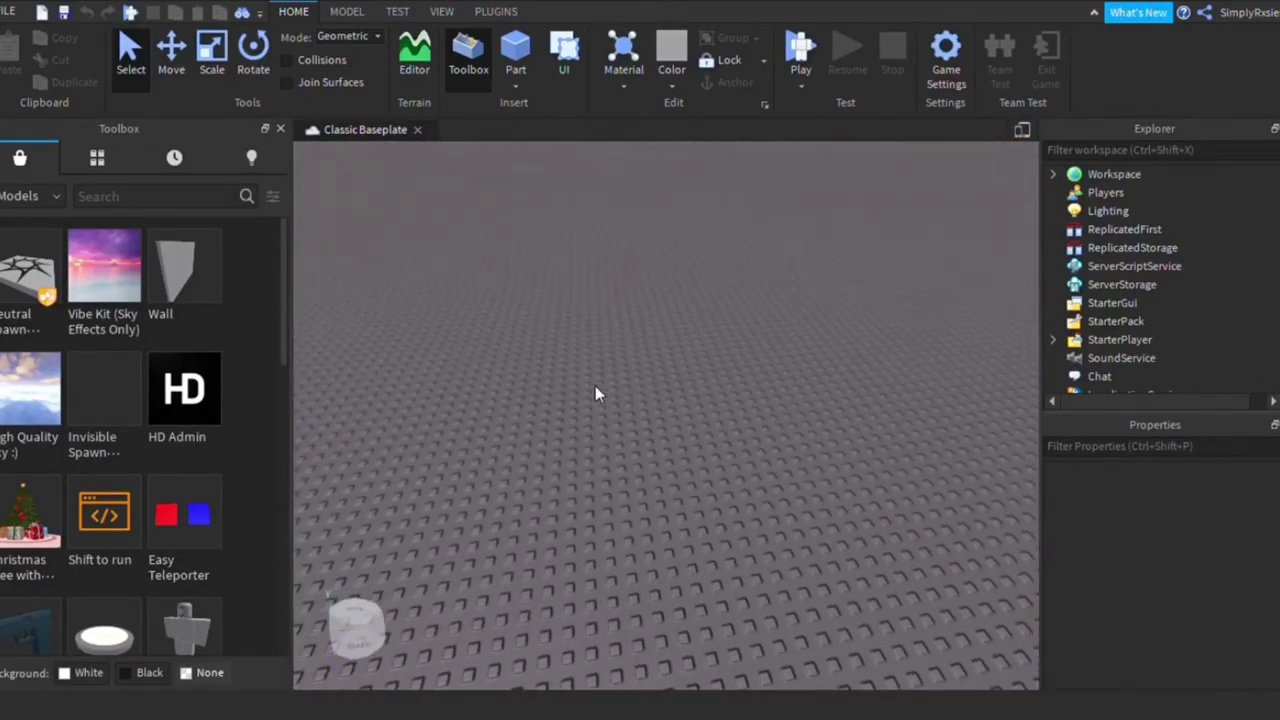
click(482, 12)
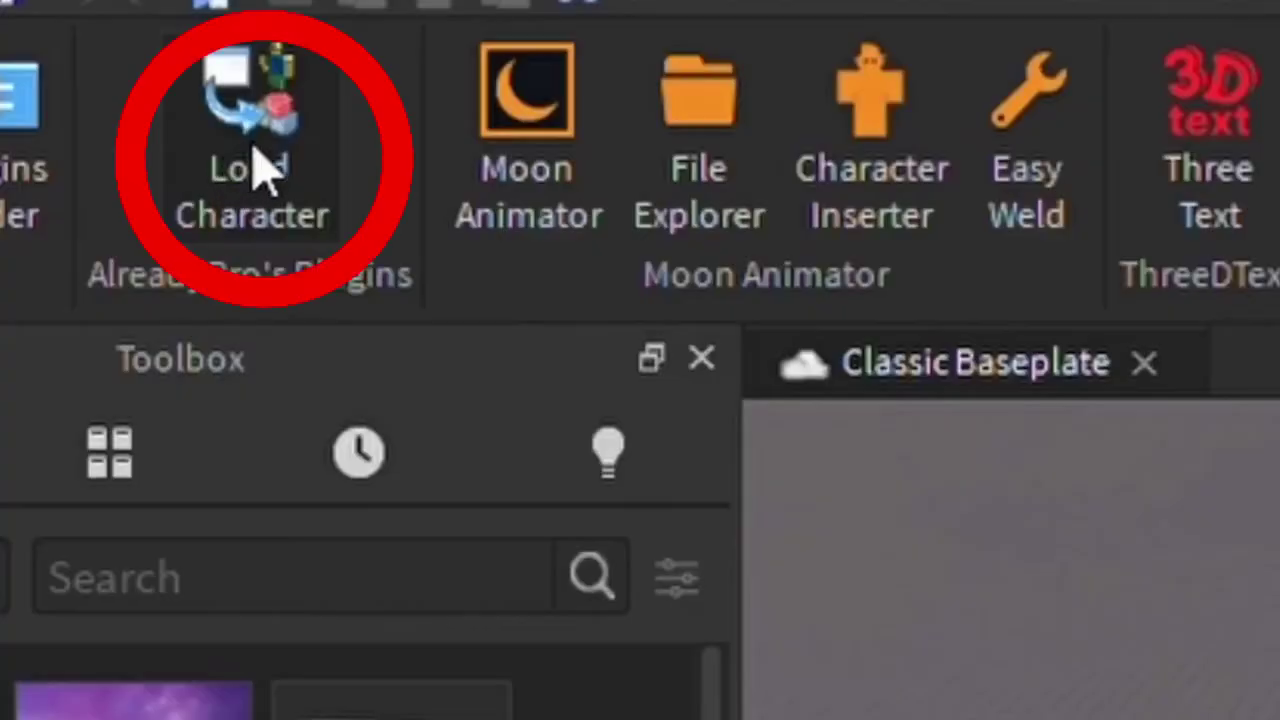
click(145, 200)
click(55, 194)
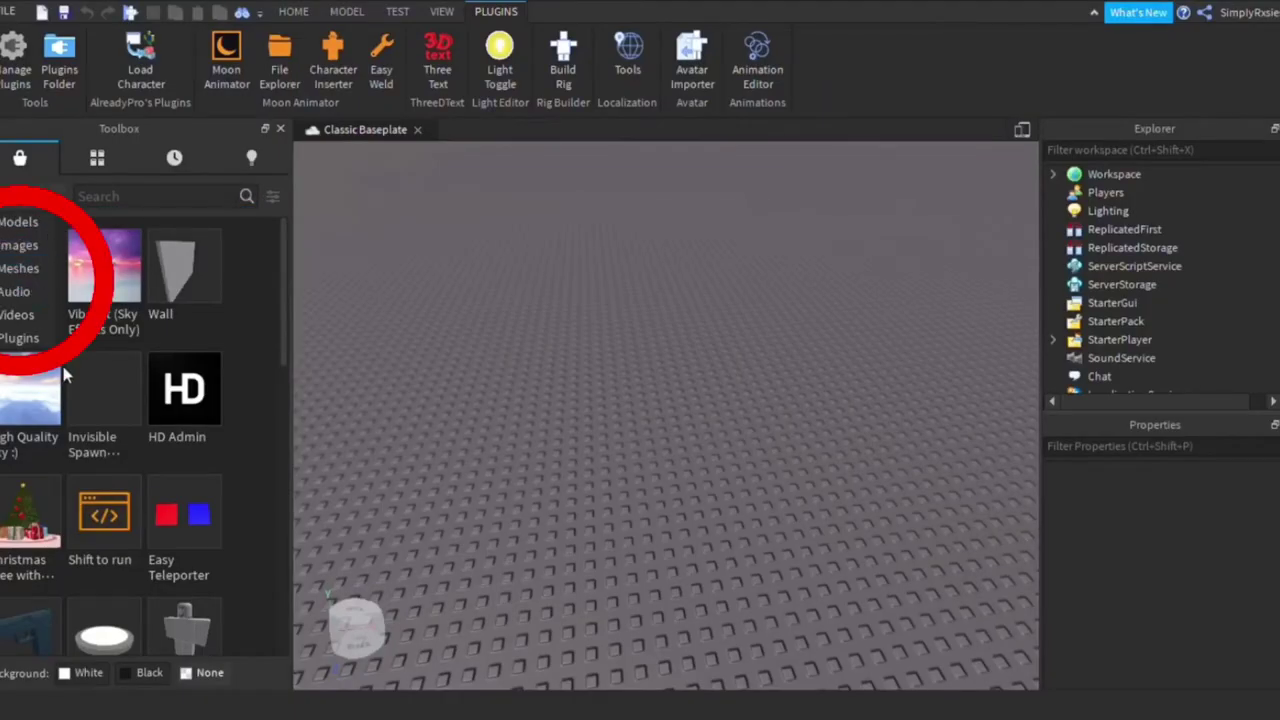
click(35, 340)
click(105, 200)
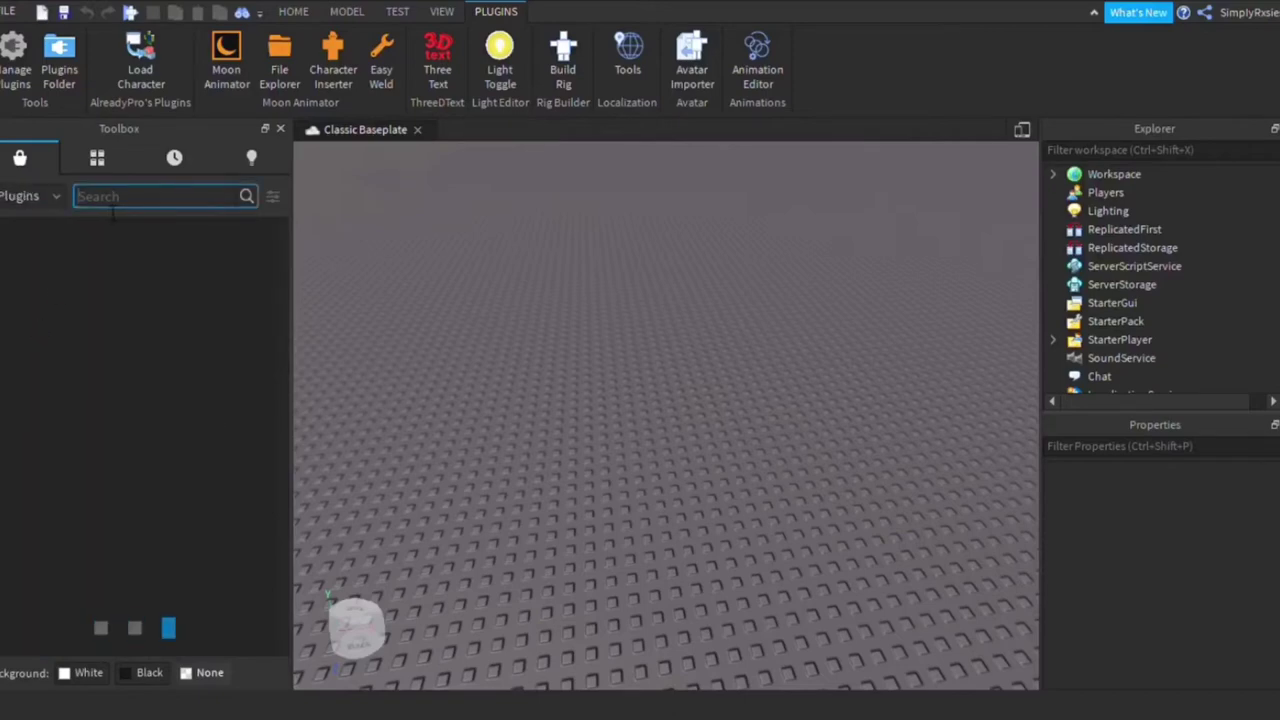
text(Load)
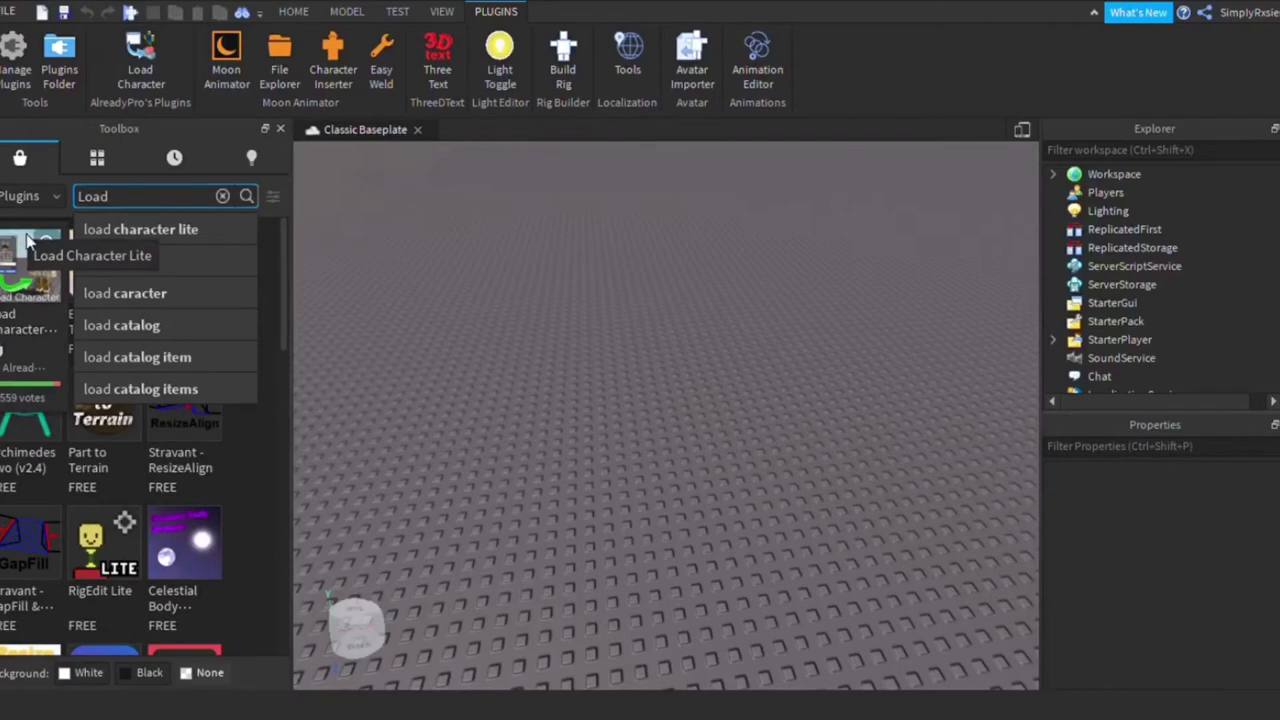
key(Return)
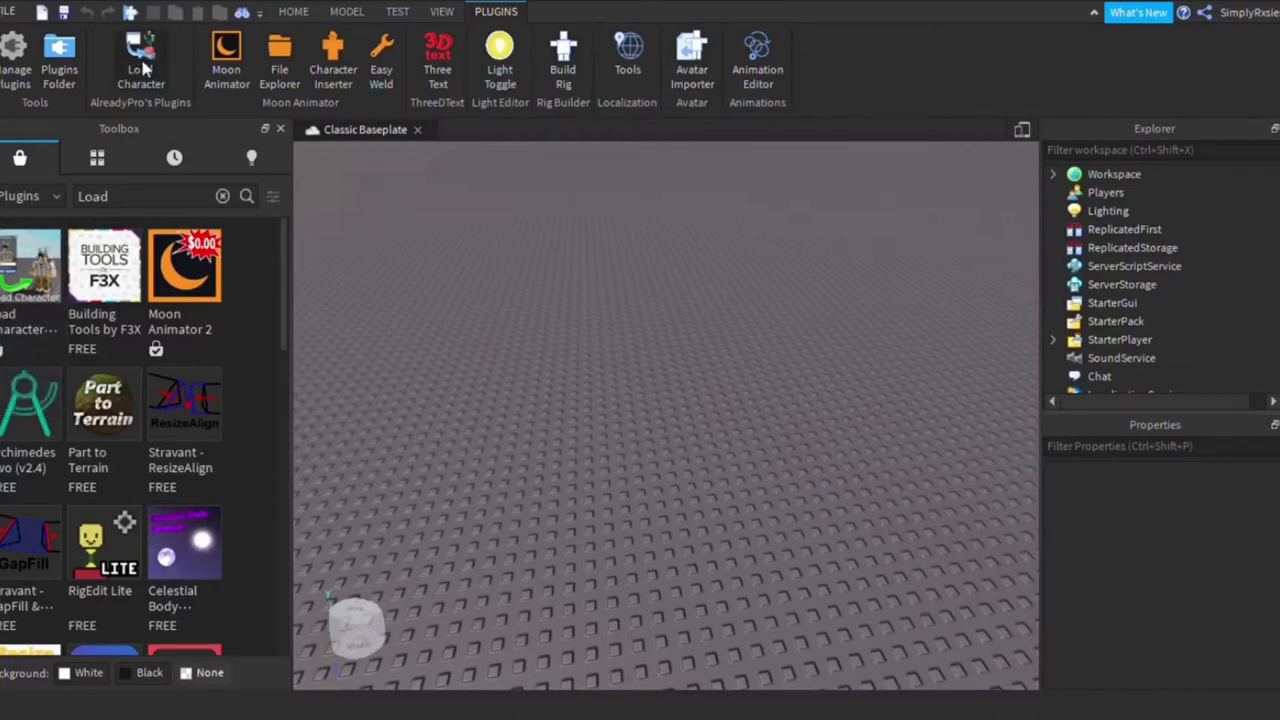
Step: Spawn an R15 avatar at the origin with the Load Character plugin, using the account's username, and close the plugin dialog
click(140, 70)
drag(524, 494, 440, 530)
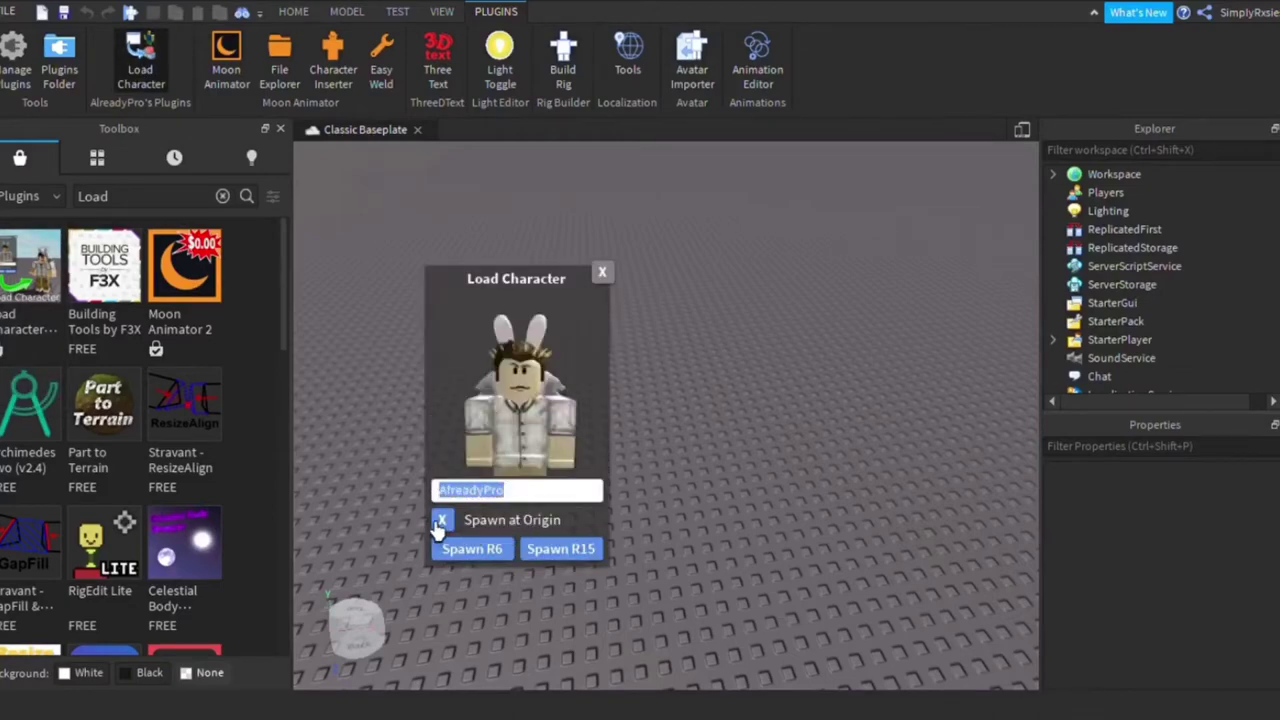
text(Simpl)
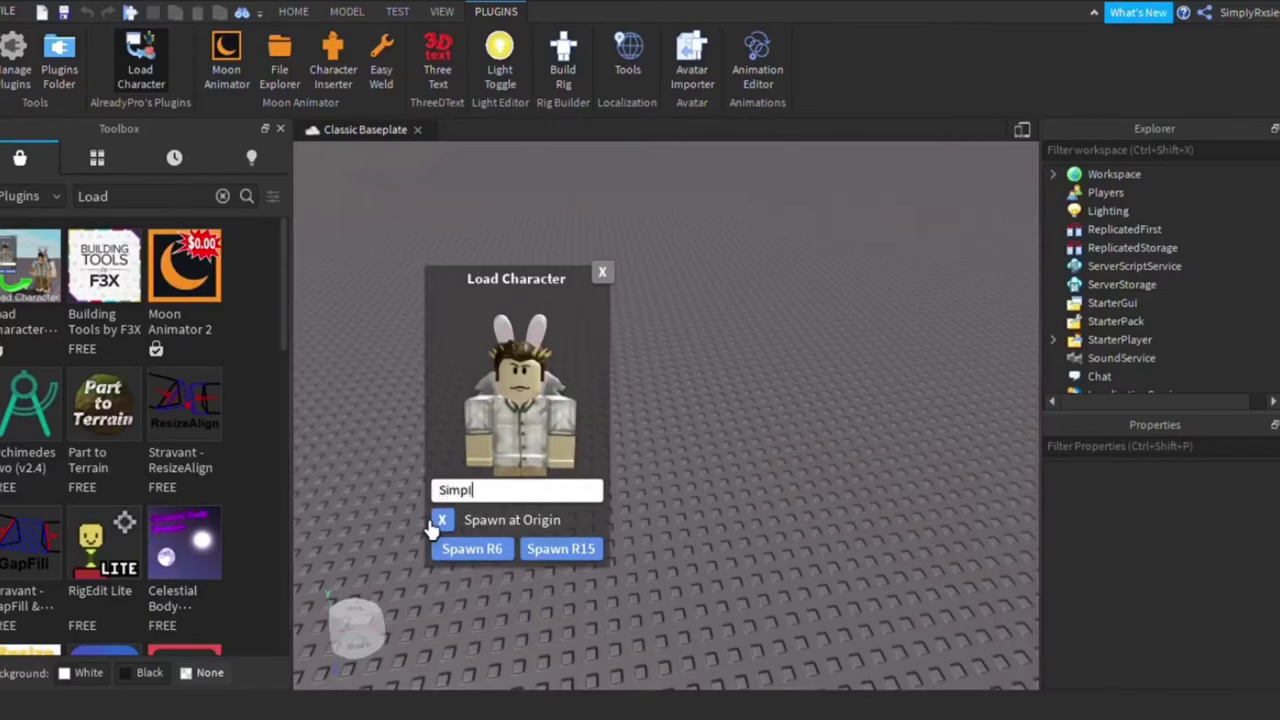
text(yRxsies)
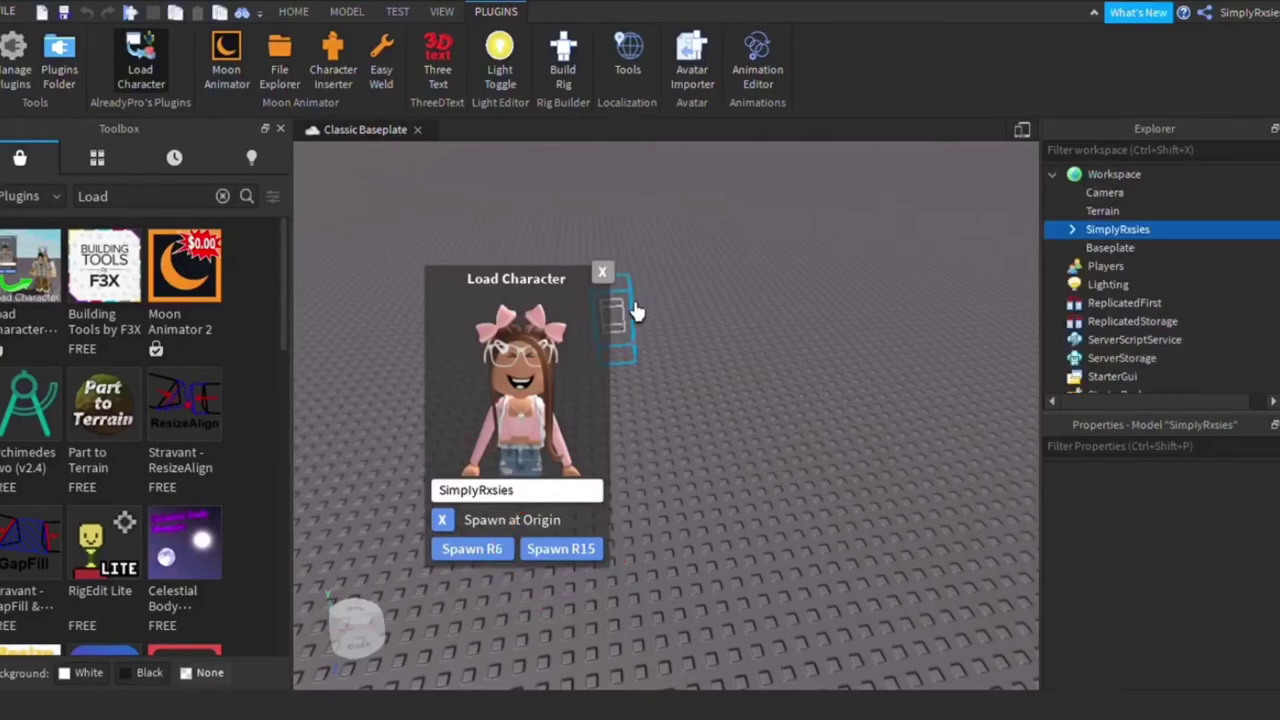
click(602, 272)
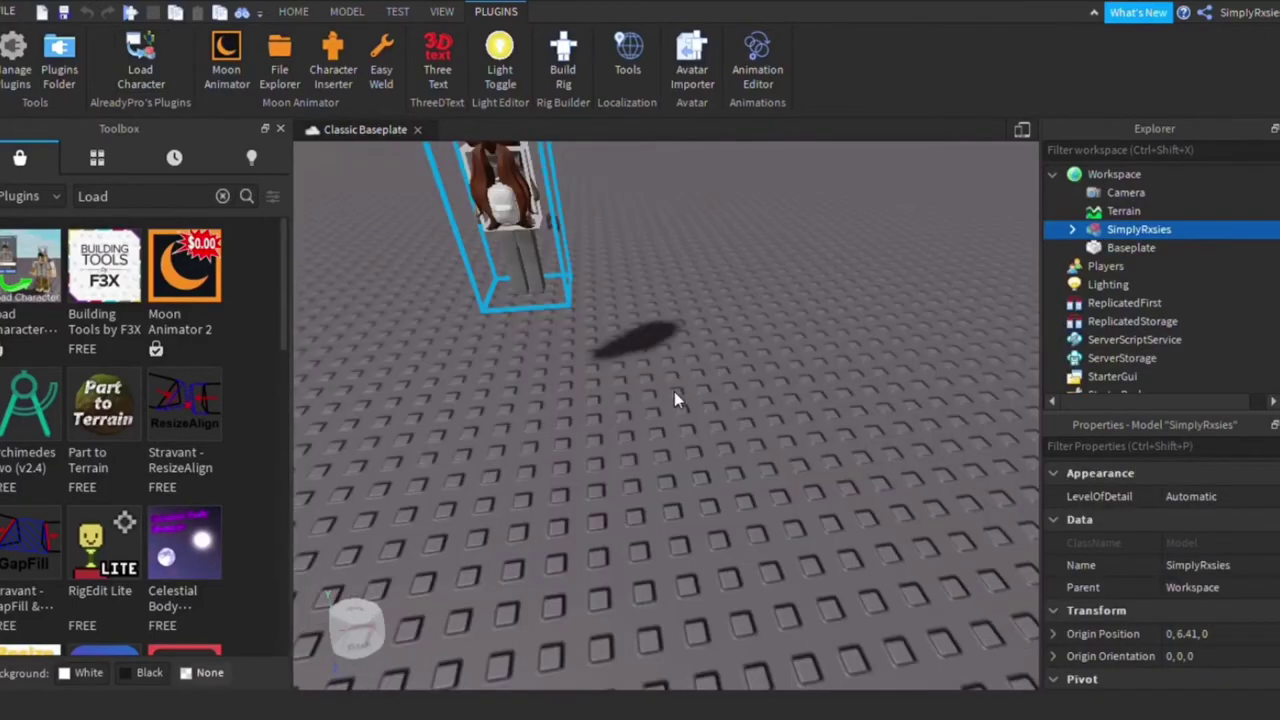
Step: Examine the spawned character from the side, from the front and up close
key(f)
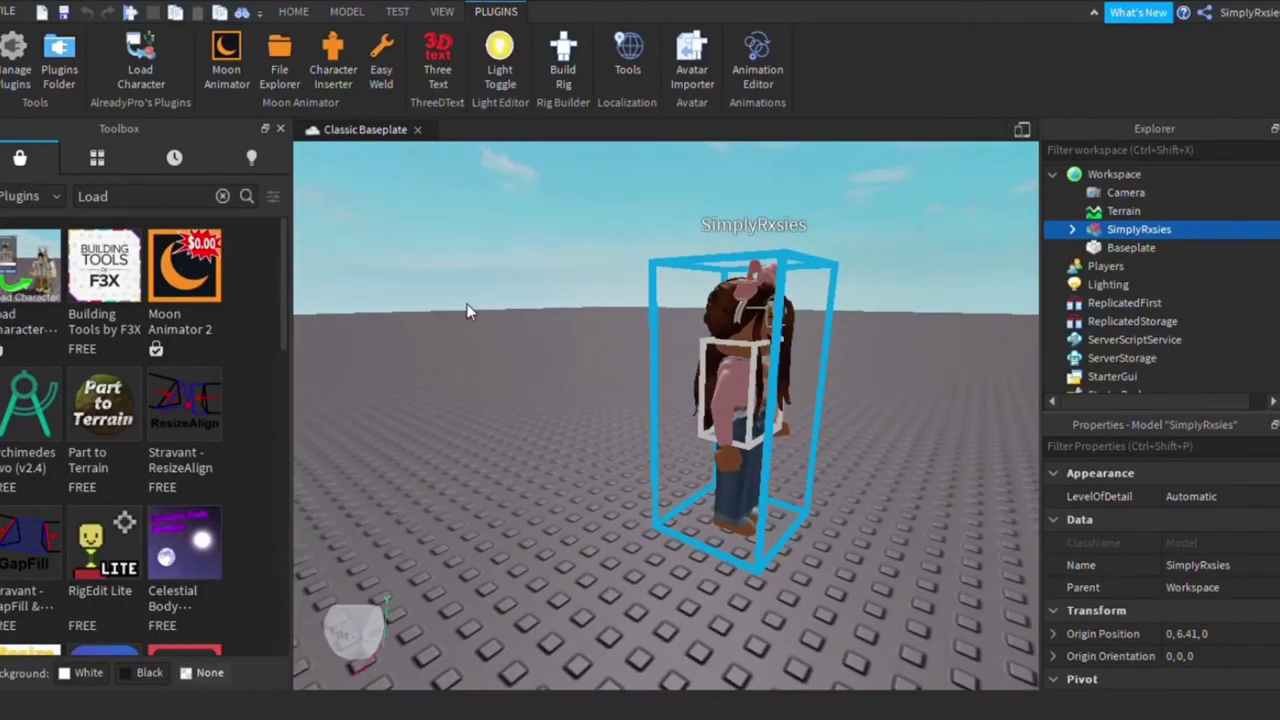
click(620, 443)
right_drag(620, 443, 535, 447)
click(658, 432)
key(d)
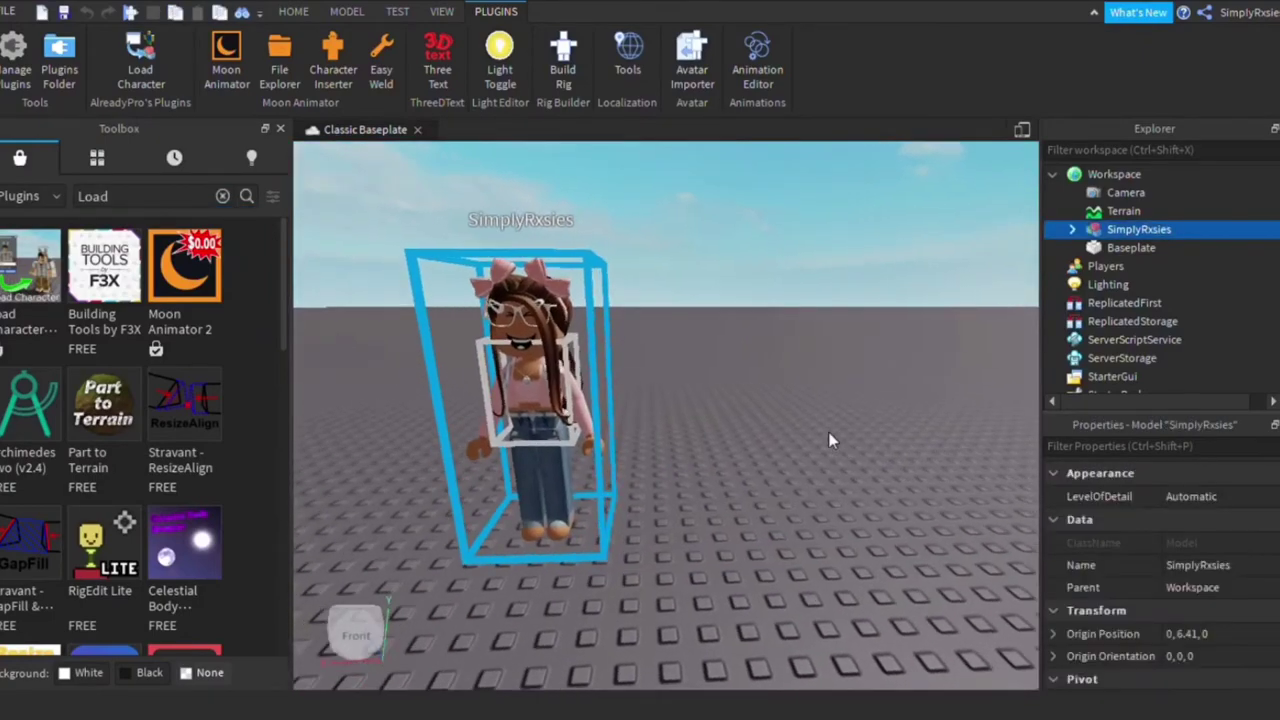
right_drag(828, 438, 828, 432)
key(w)
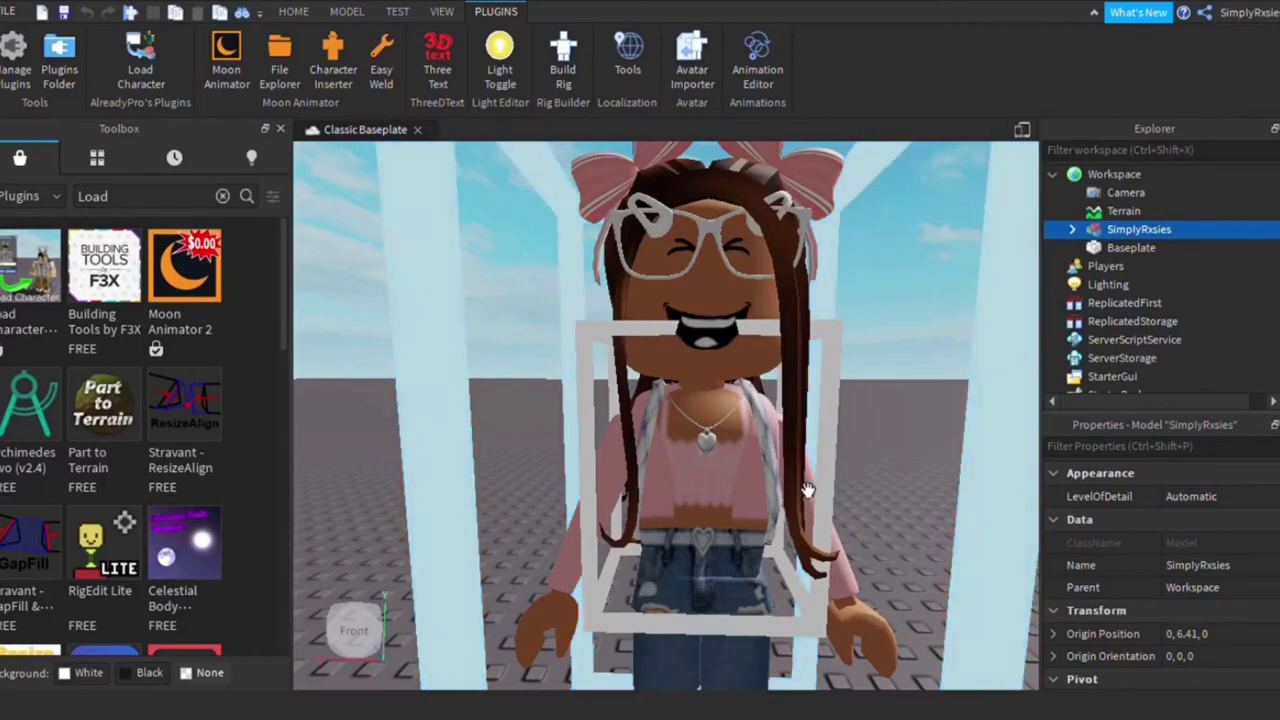
scroll(806, 492, down, 10)
scroll(806, 492, down, 2)
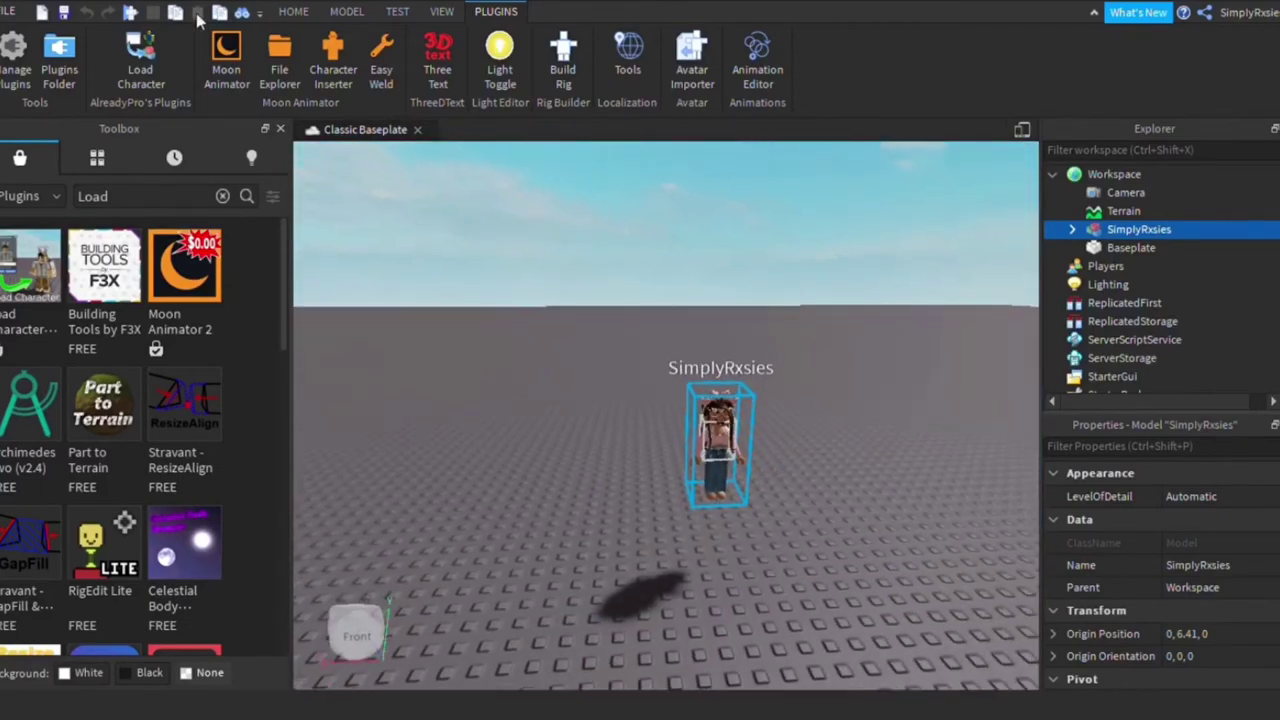
Step: Move the character model straight down to stand on the baseplate, at a height of about 2.94 studs
click(292, 12)
click(172, 50)
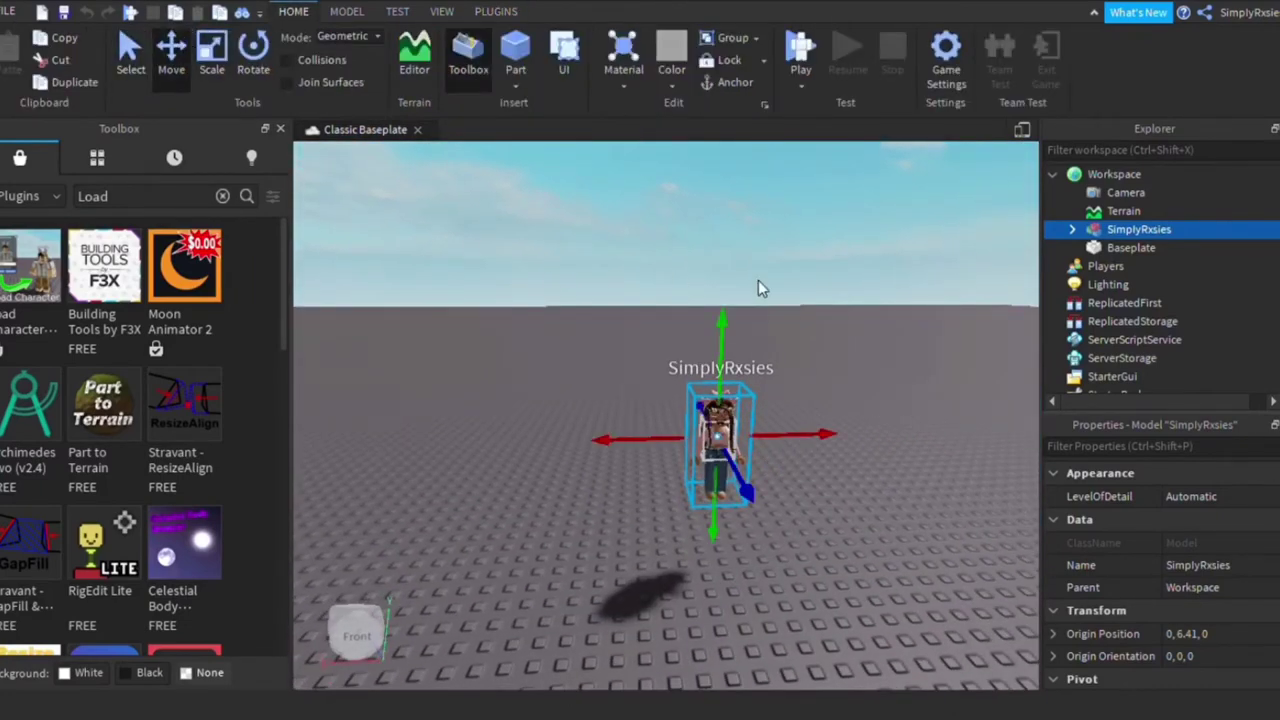
drag(752, 360, 736, 398)
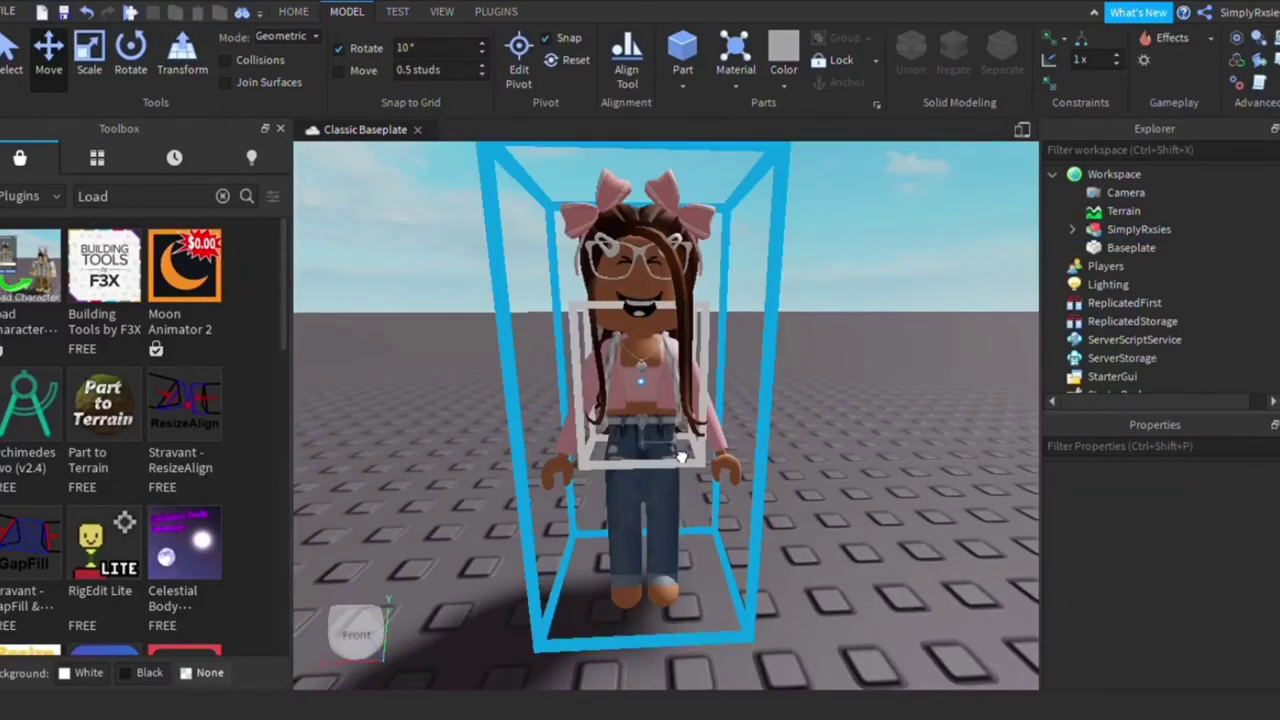
Step: Expand the character model in the Explorer and look through its accessories and body parts down to the left limb parts
click(1092, 229)
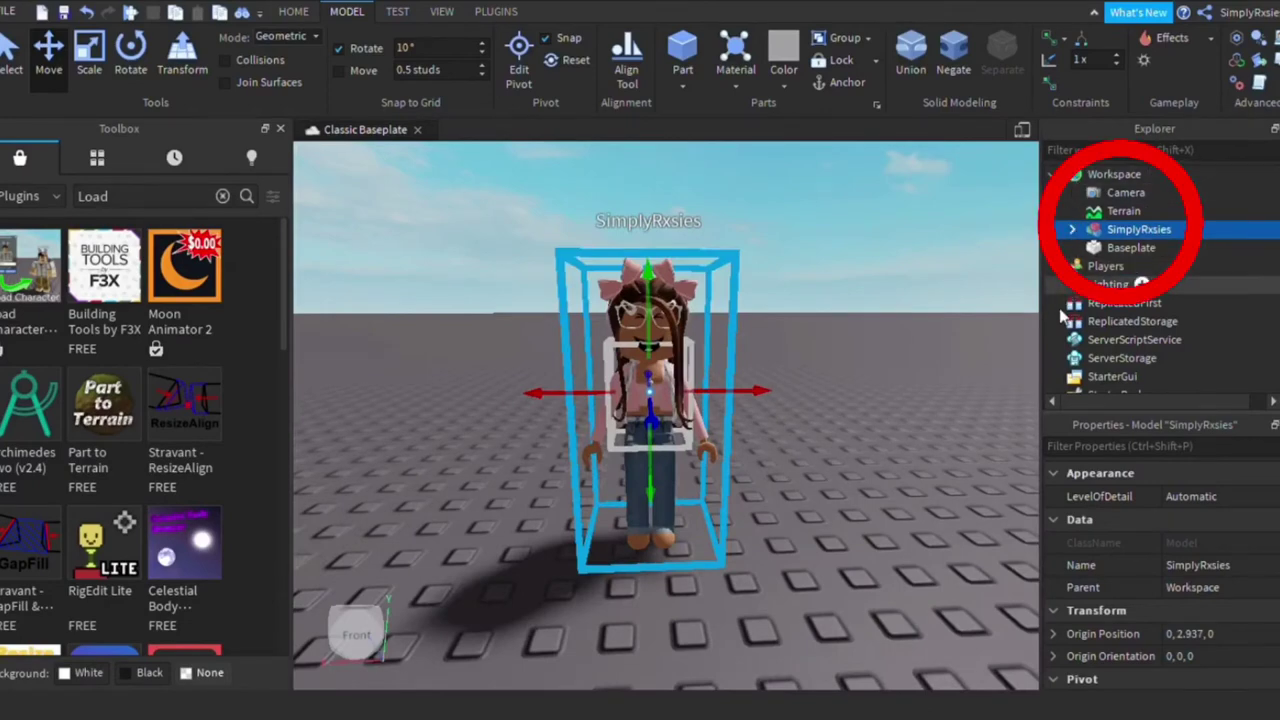
click(1072, 230)
scroll(1108, 256, down, 1)
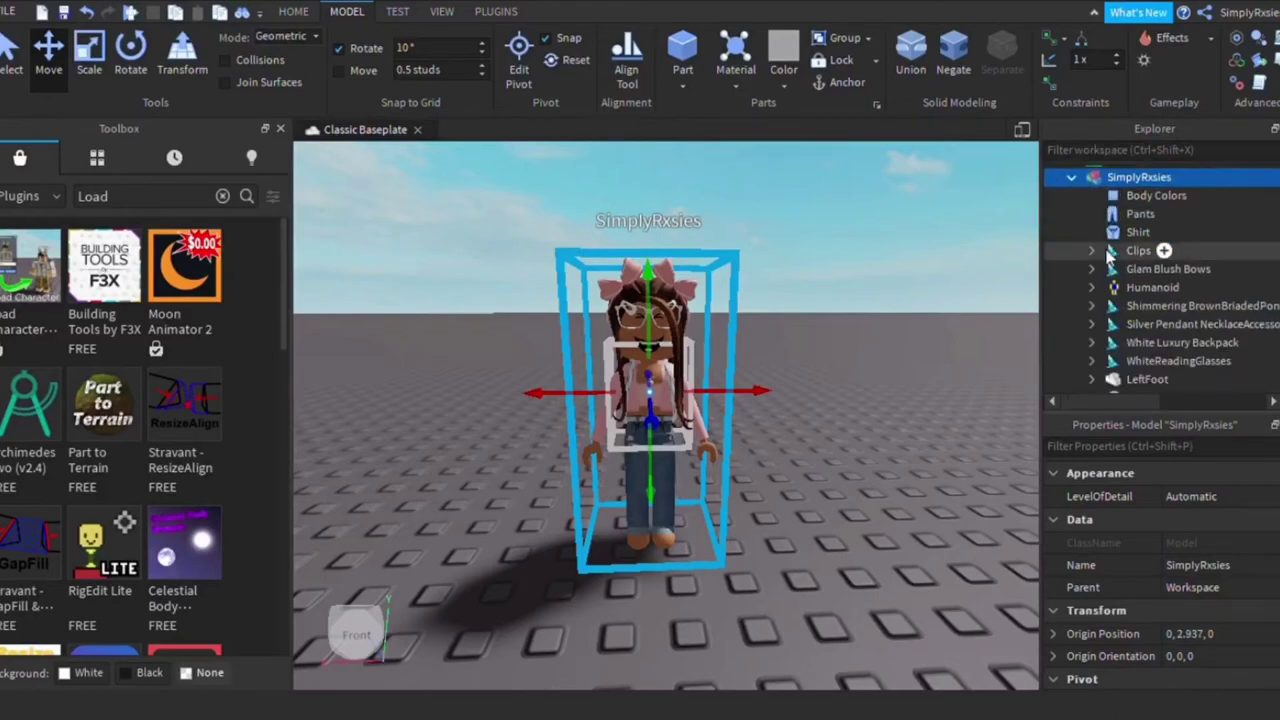
scroll(1110, 229, down, 1)
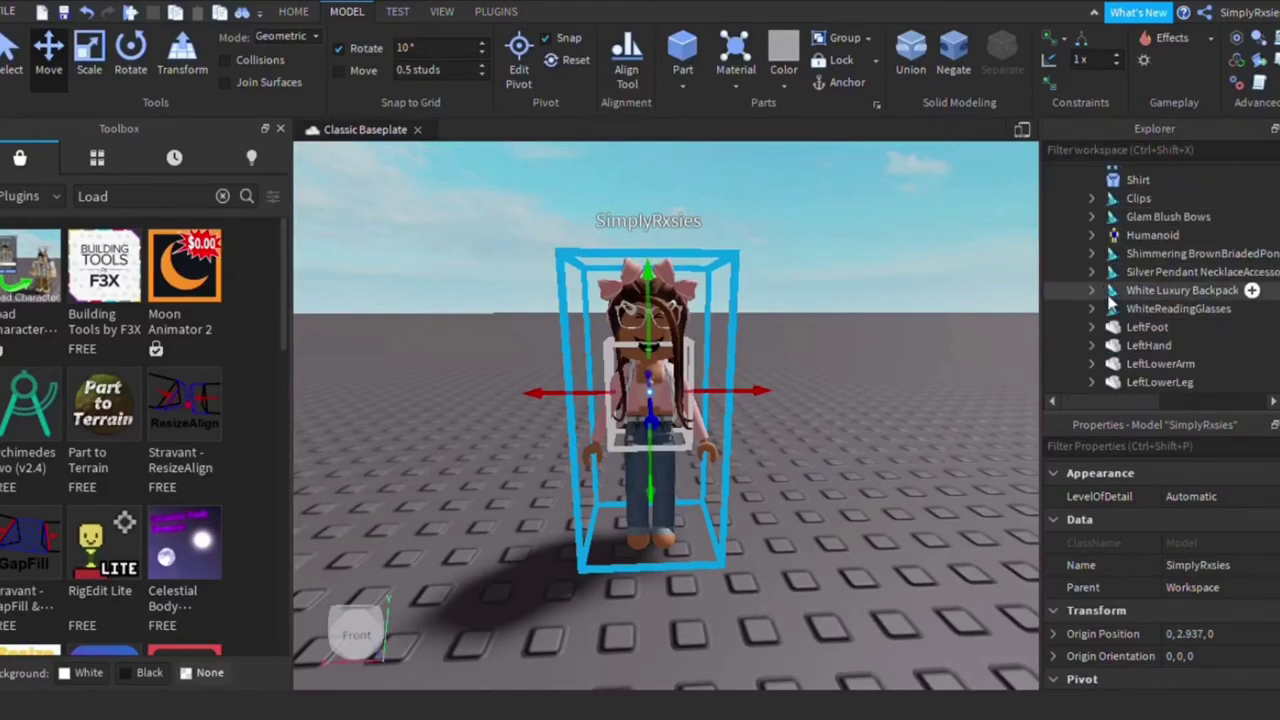
scroll(1110, 300, down, 1)
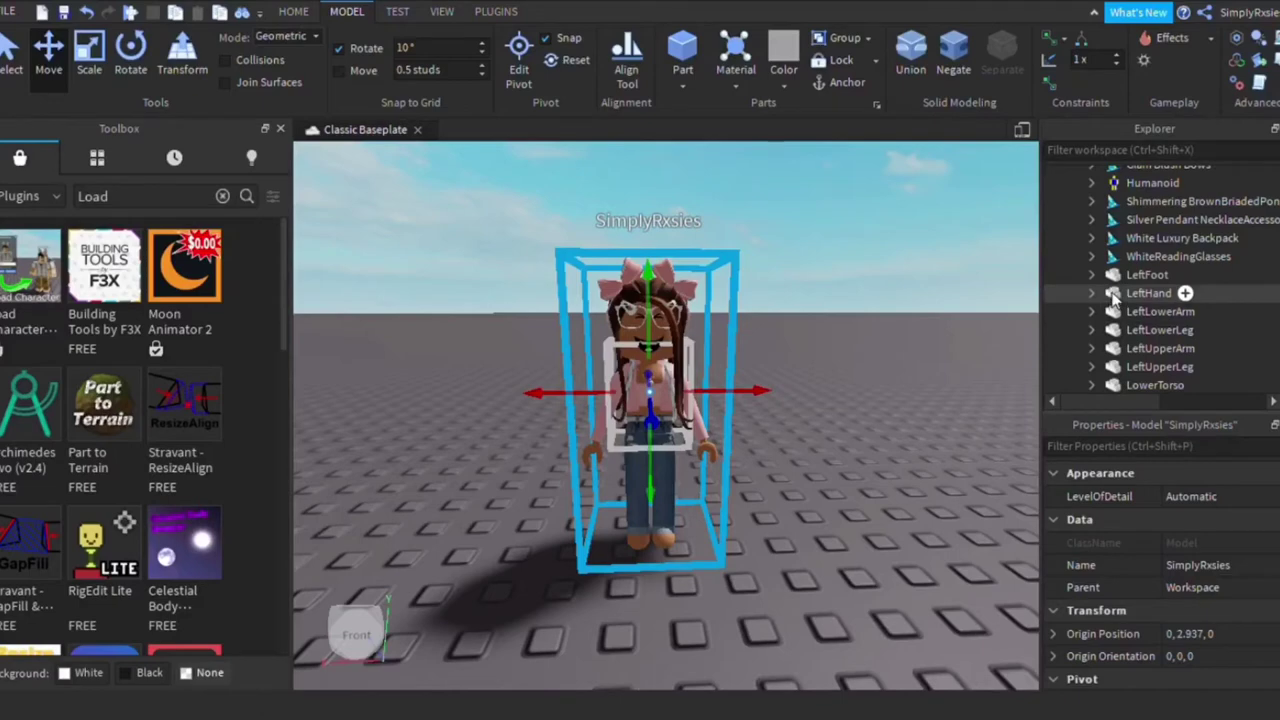
click(1112, 296)
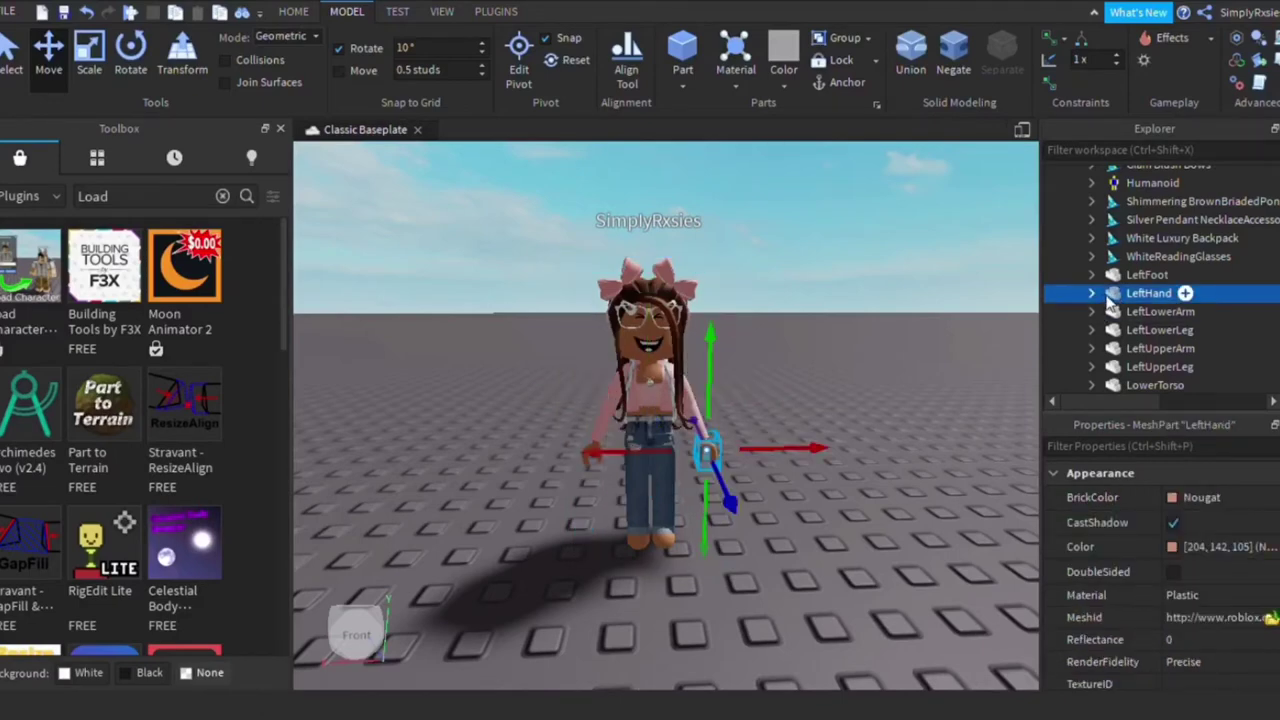
click(1113, 299)
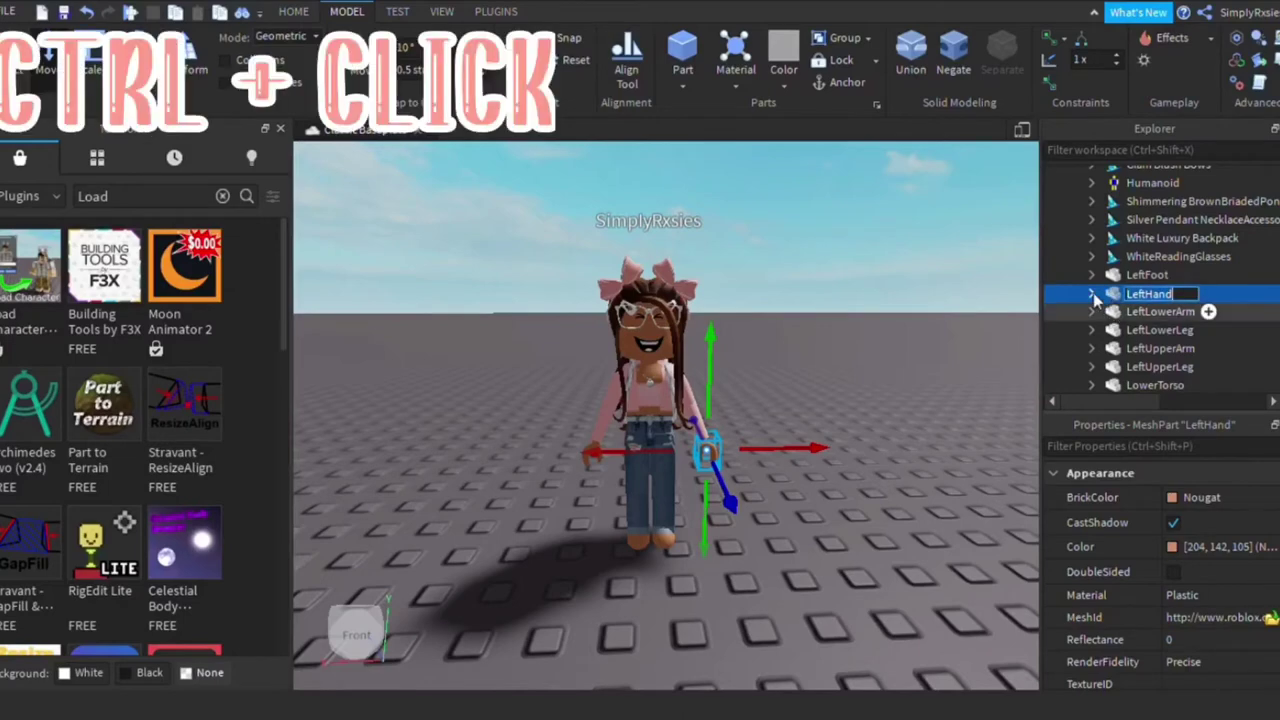
click(1093, 295)
click(1094, 295)
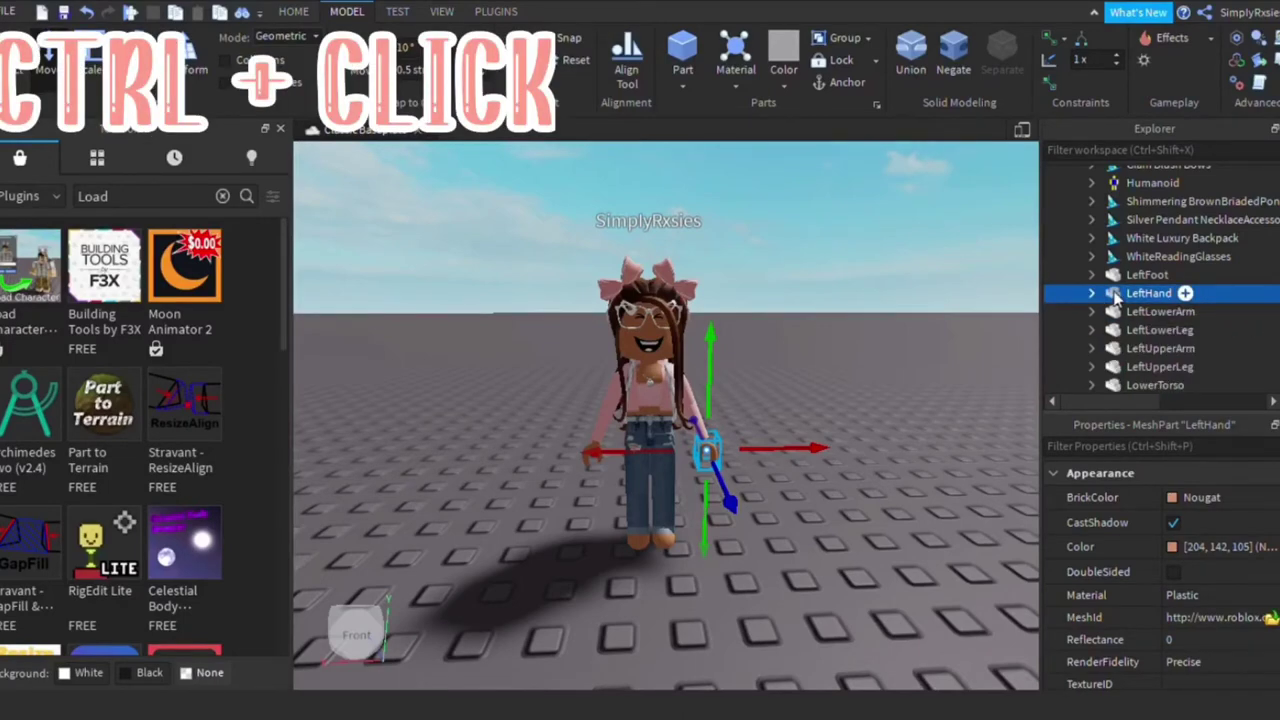
ctrl+click(1120, 312)
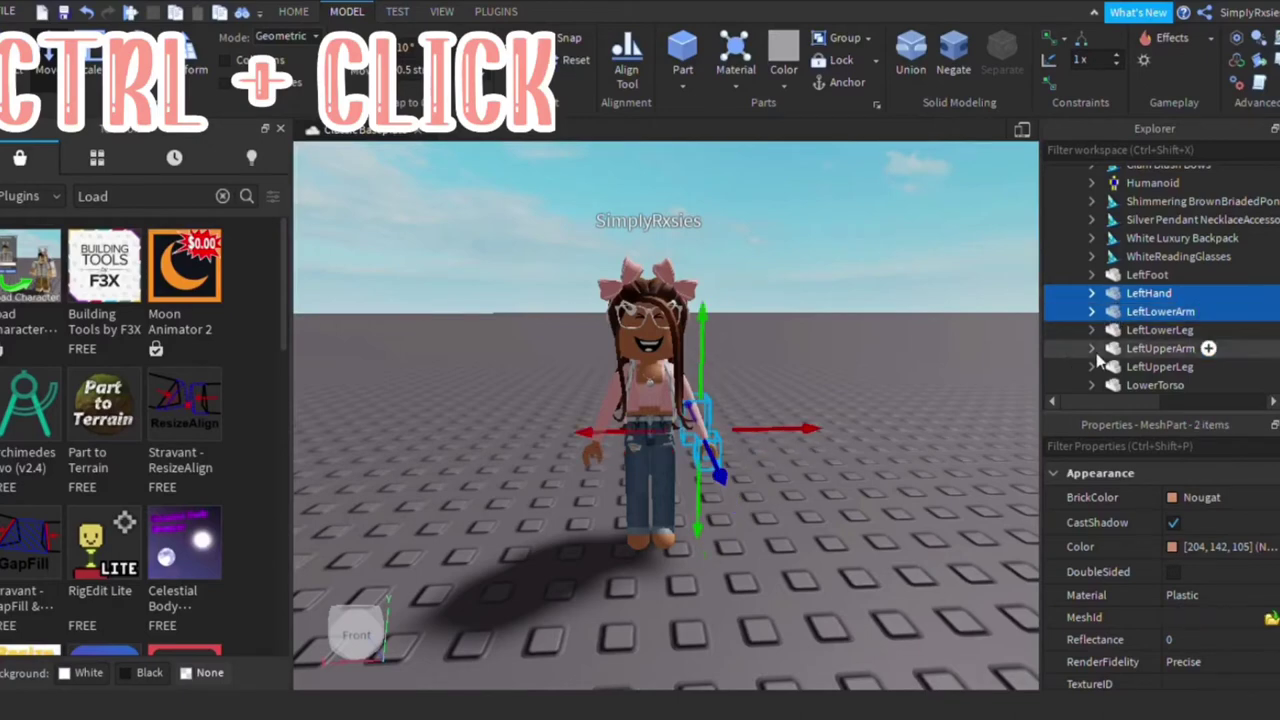
shift+click(1131, 349)
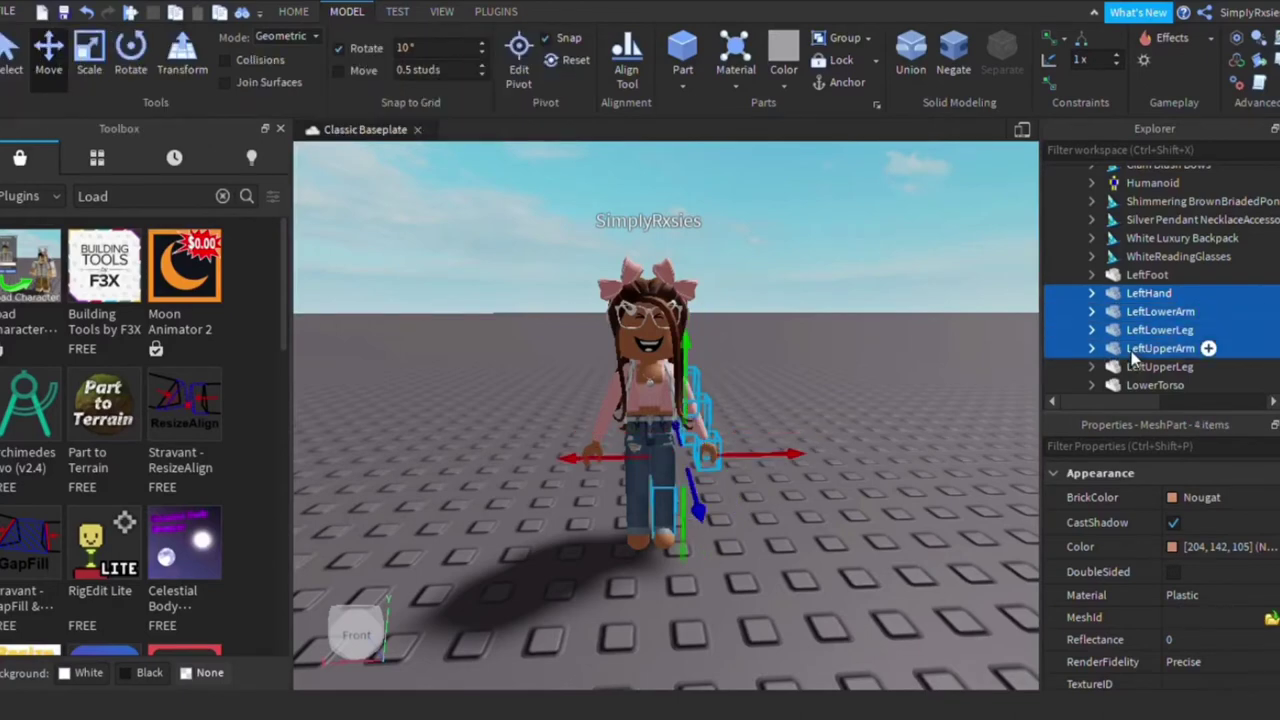
Step: Select LeftHand, LeftLowerArm and LeftUpperArm together and rotate the arm outward from the body
click(1140, 293)
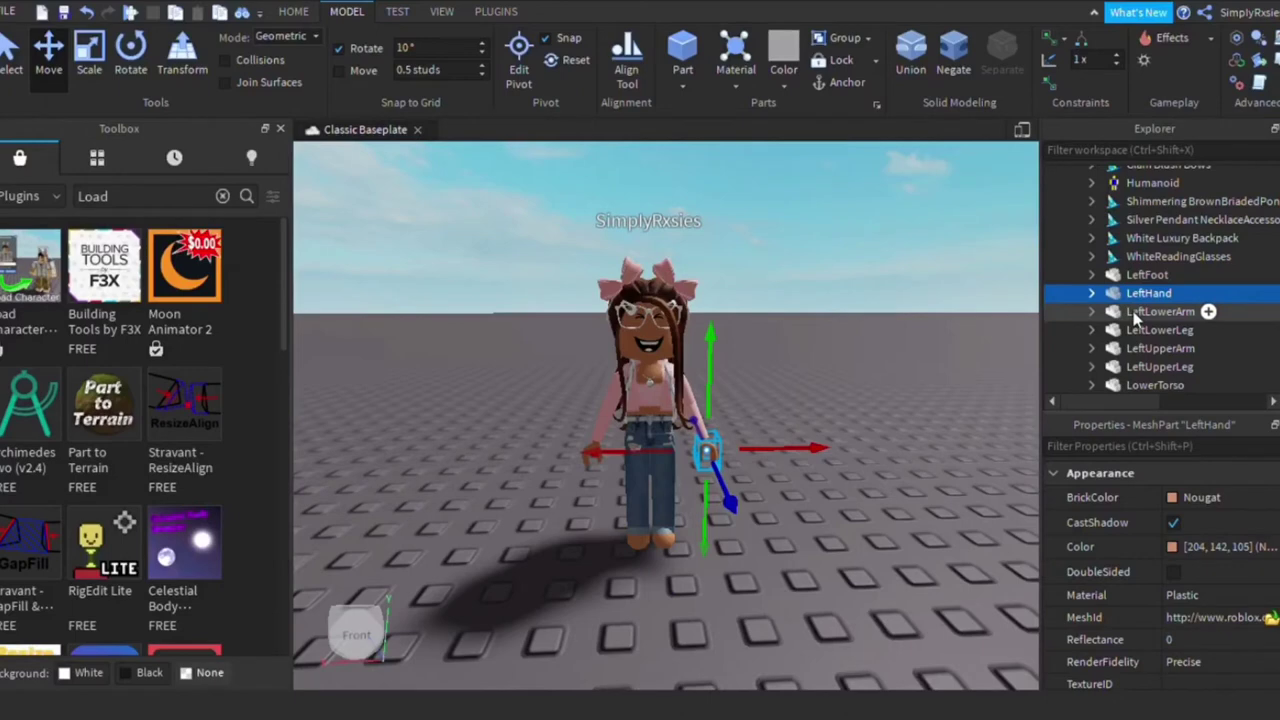
ctrl+click(1135, 312)
ctrl+click(1133, 349)
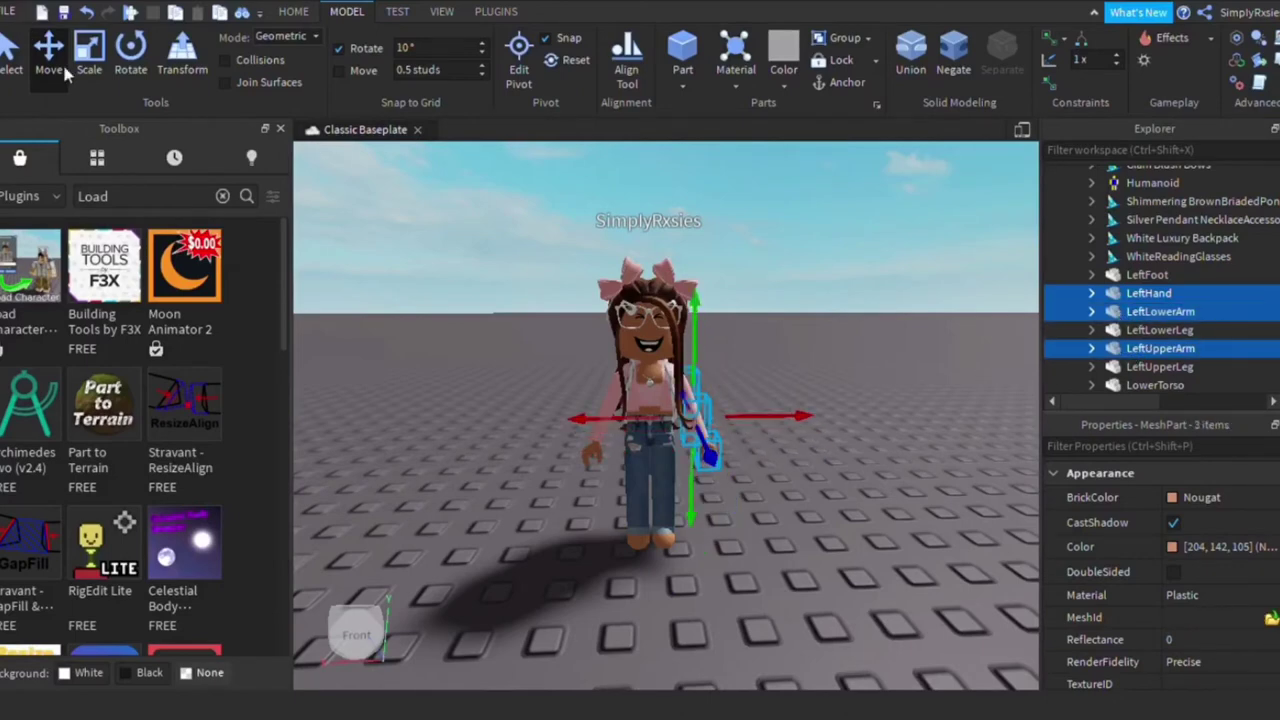
click(131, 52)
drag(667, 335, 617, 366)
scroll(920, 365, up, 8)
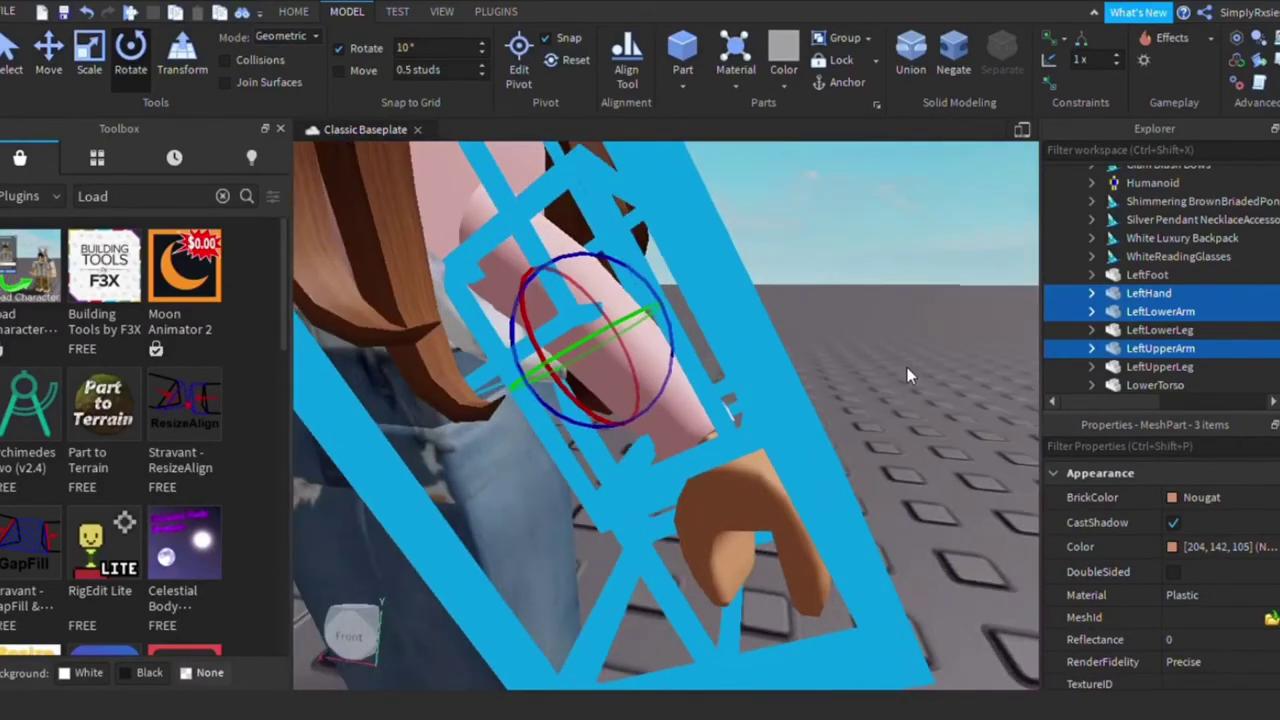
scroll(900, 370, down, 8)
Step: Move the left arm parts outward and up toward the shoulder, and set the move snap increment to 0.1 studs
click(49, 68)
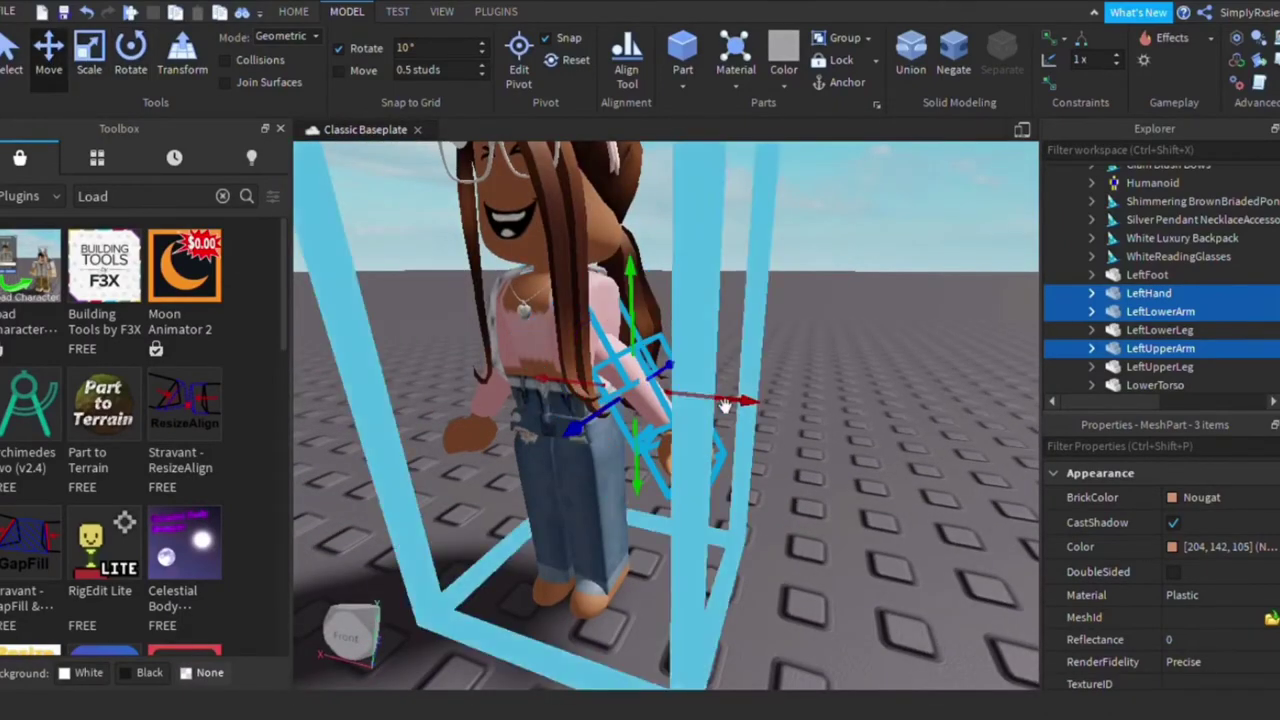
drag(724, 404, 771, 428)
drag(691, 303, 673, 241)
click(415, 76)
text(0.1)
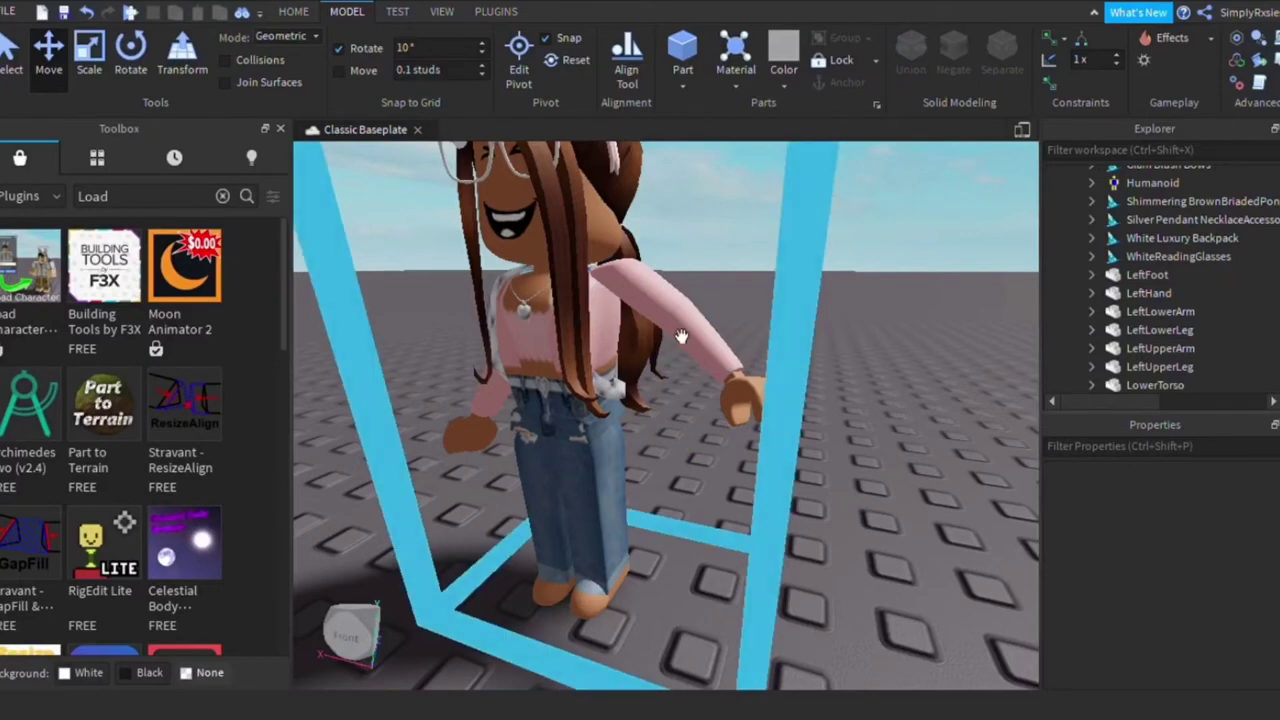
Step: Reselect LeftHand, LeftLowerArm and LeftUpperArm and rotate them together to adjust the arm's angle
click(686, 334)
scroll(1128, 330, down, 2)
click(1145, 290)
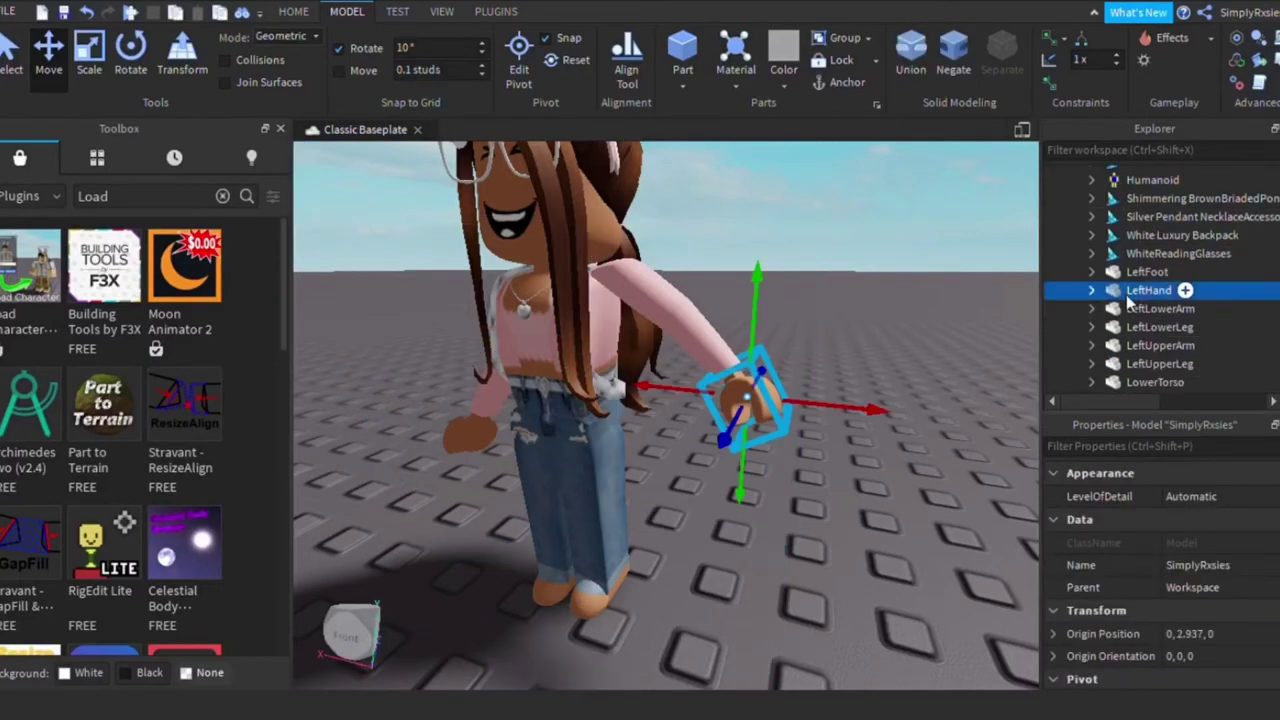
ctrl+click(1133, 310)
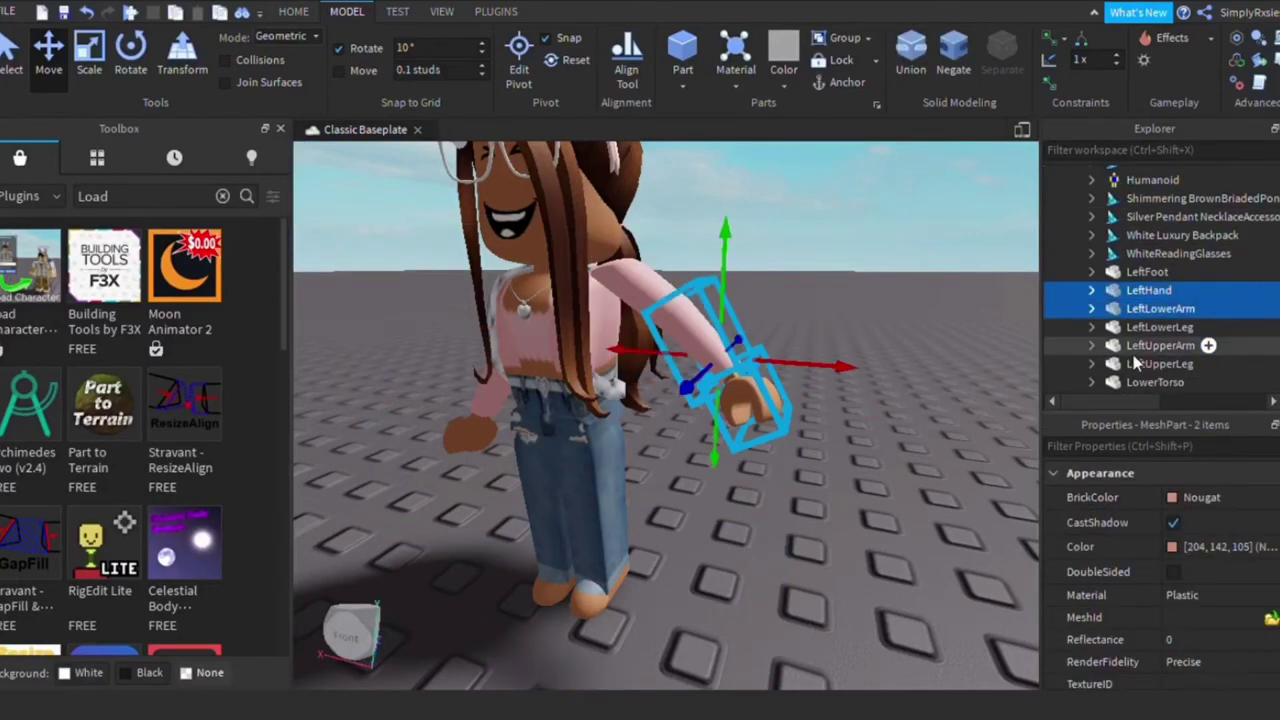
ctrl+click(1136, 347)
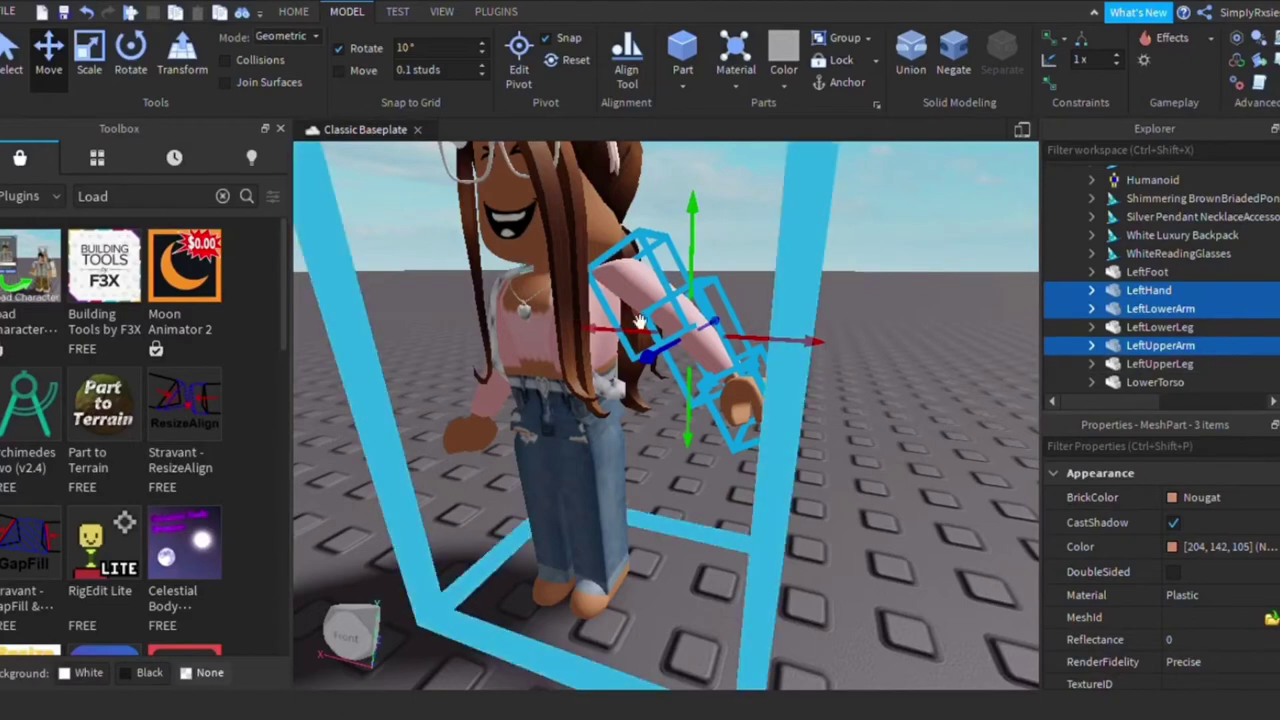
click(128, 58)
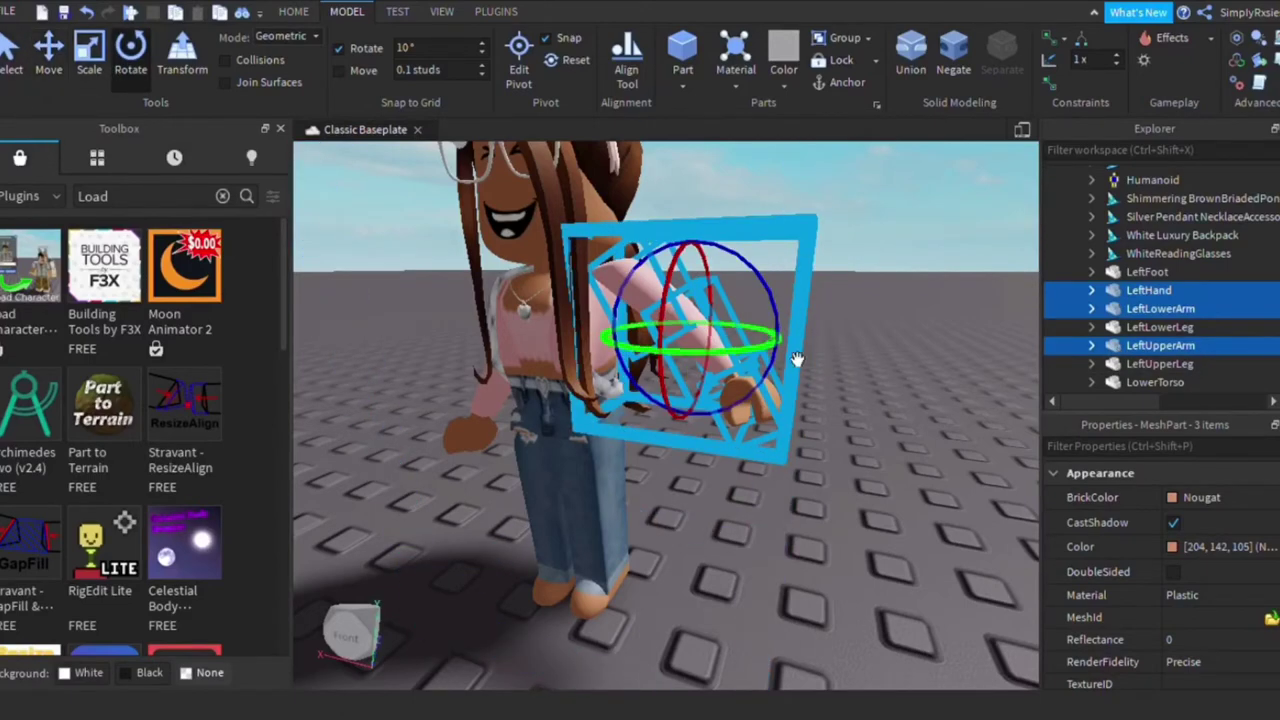
drag(807, 345, 780, 292)
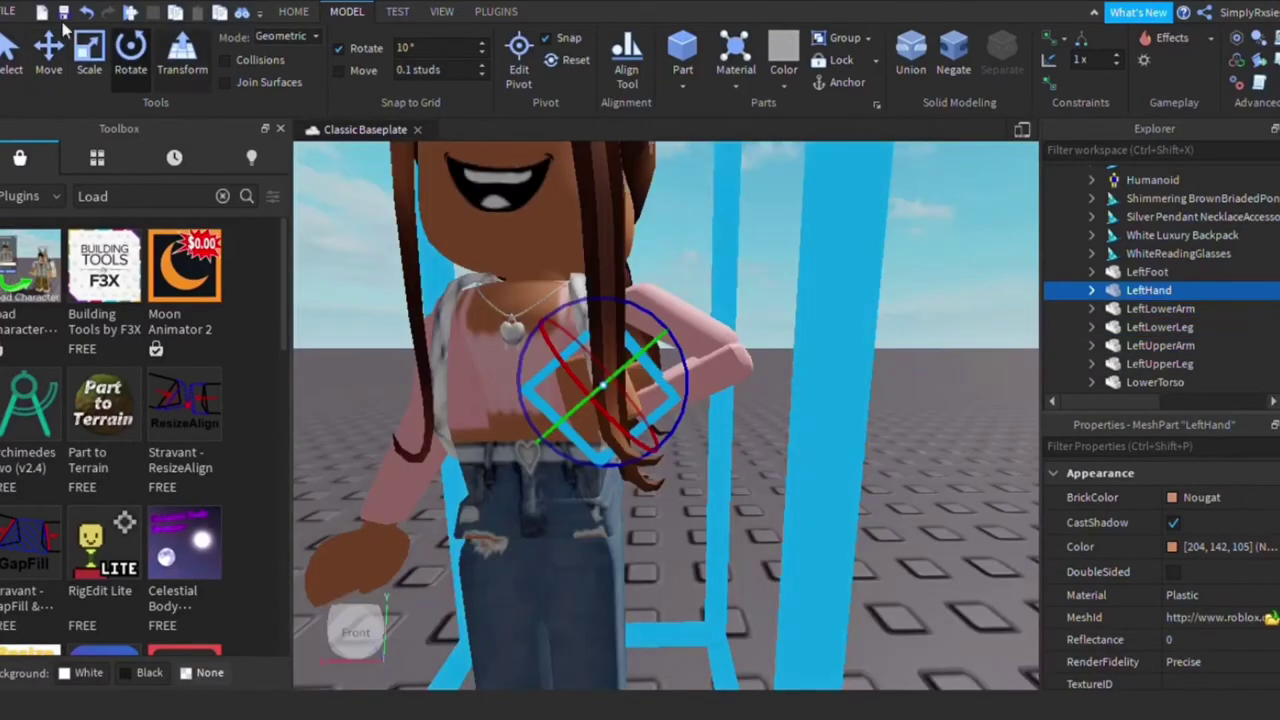
Step: Move LeftHand slightly upward at the waist so it sits against the hip
key(ctrl+2)
drag(605, 342, 608, 329)
right_drag(619, 331, 648, 360)
scroll(619, 331, down, 3)
right_drag(725, 352, 725, 352)
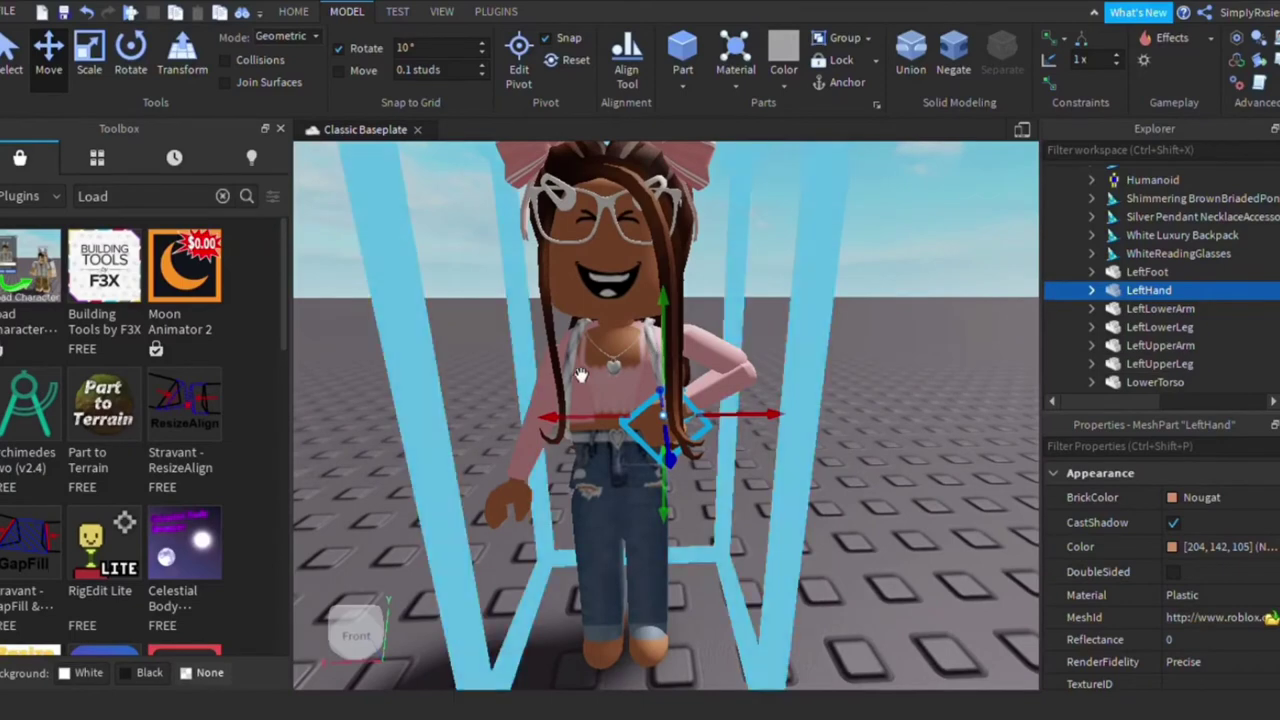
scroll(767, 406, down, 4)
Step: Check the posed avatar from the front and select the whole character model in the Explorer
click(686, 438)
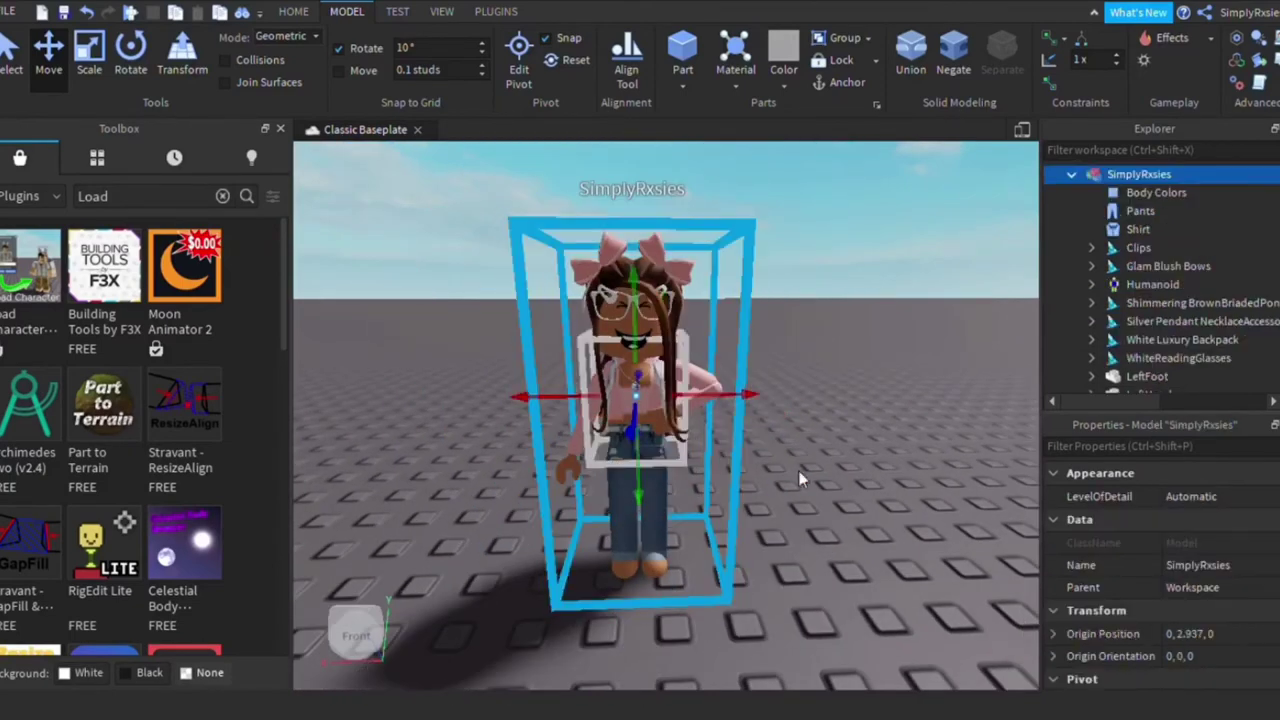
click(799, 485)
scroll(800, 495, up, 4)
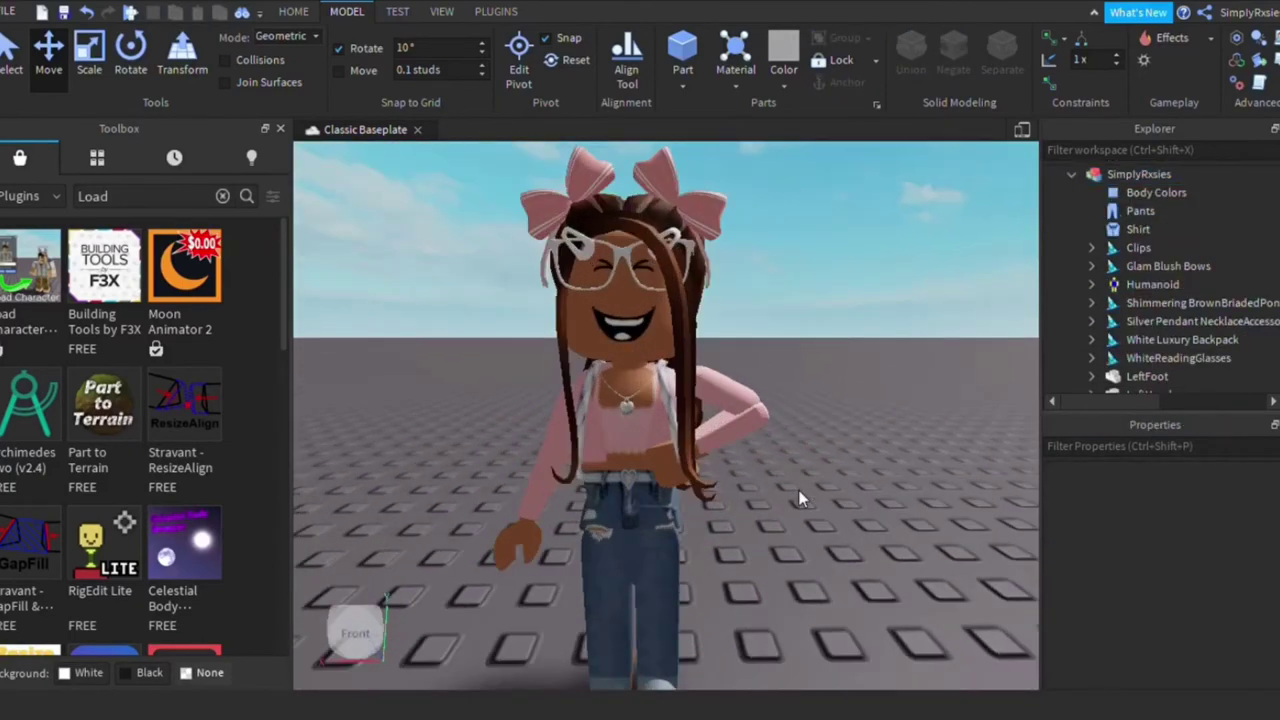
scroll(760, 505, down, 3)
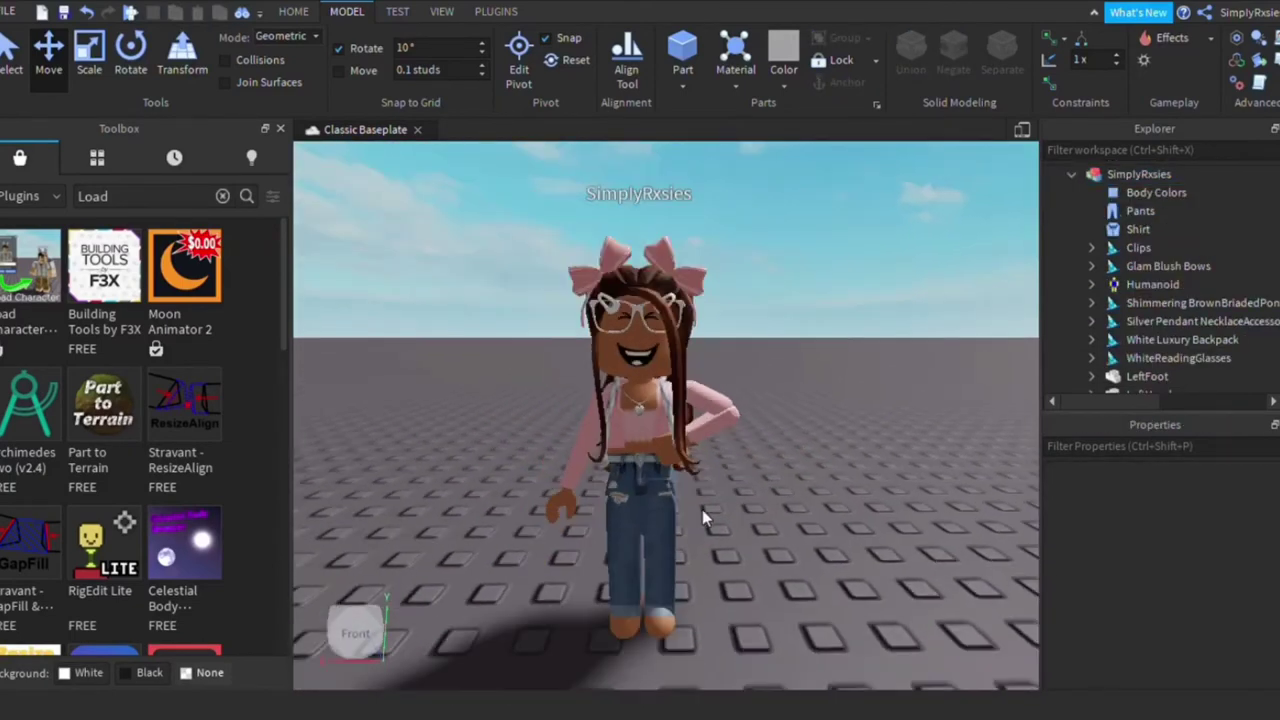
click(735, 465)
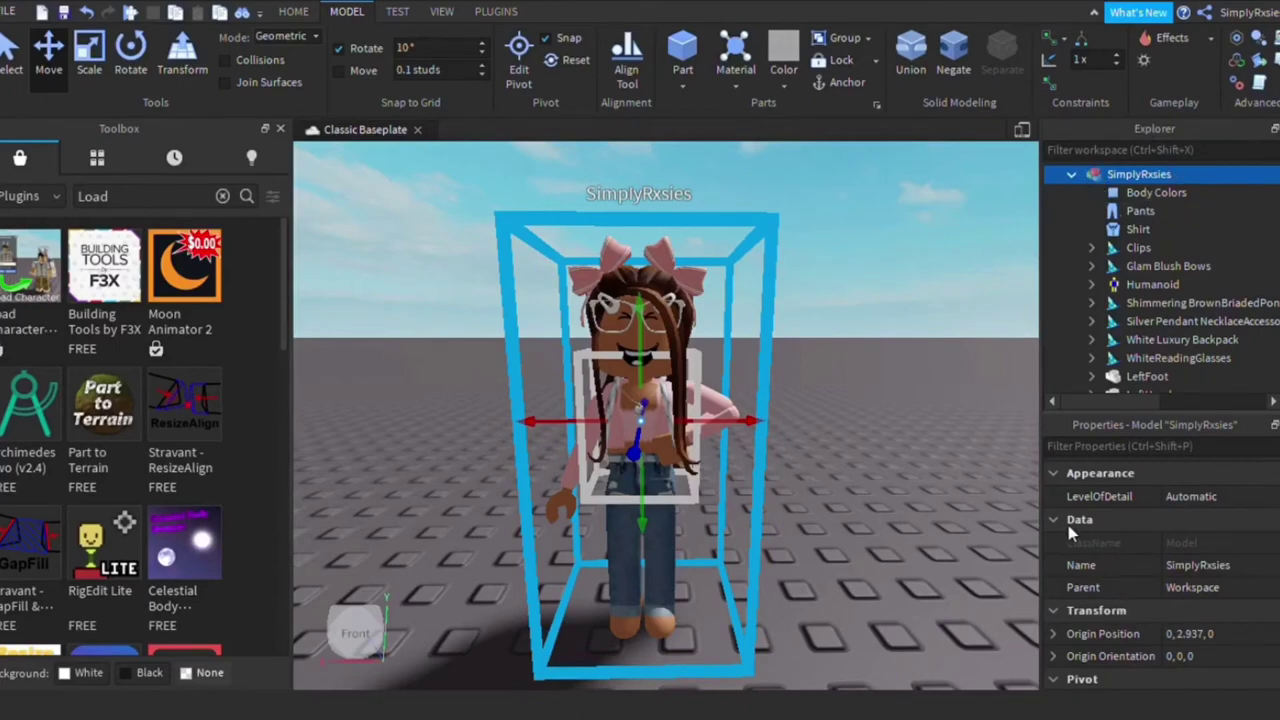
click(1009, 380)
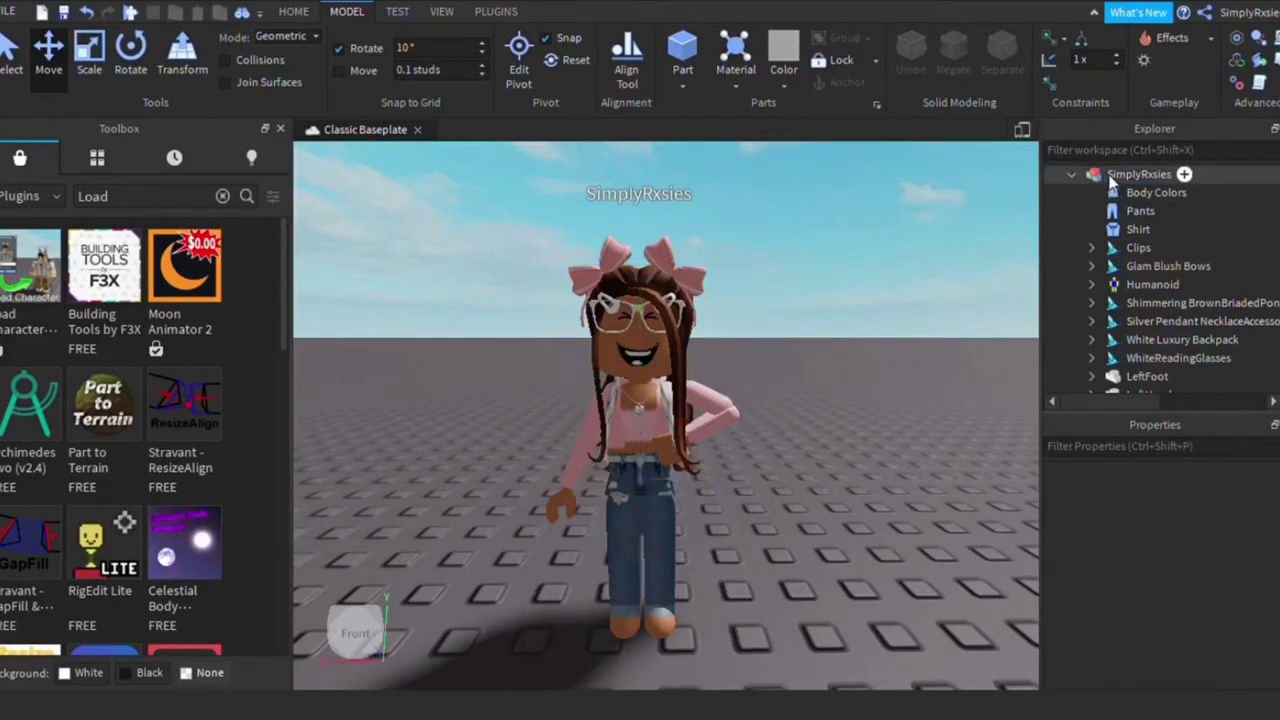
click(1112, 176)
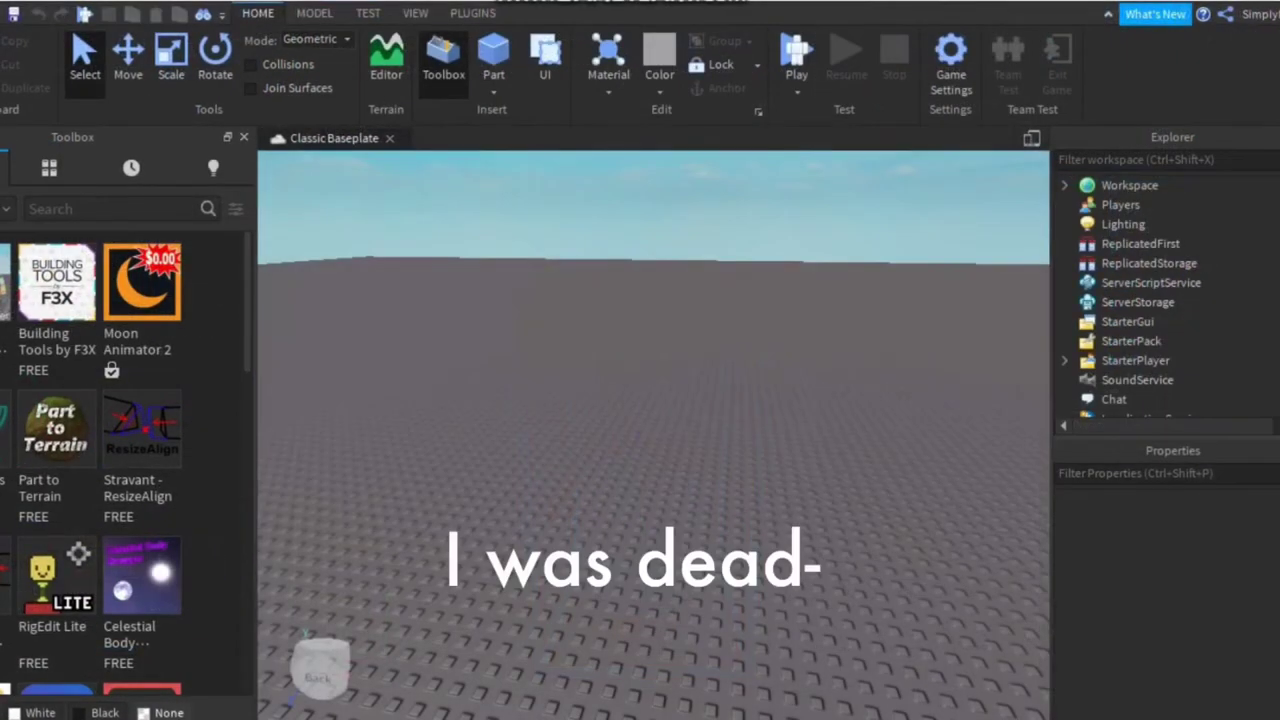
Step: Show the inventory's Models category in the Toolbox
click(318, 15)
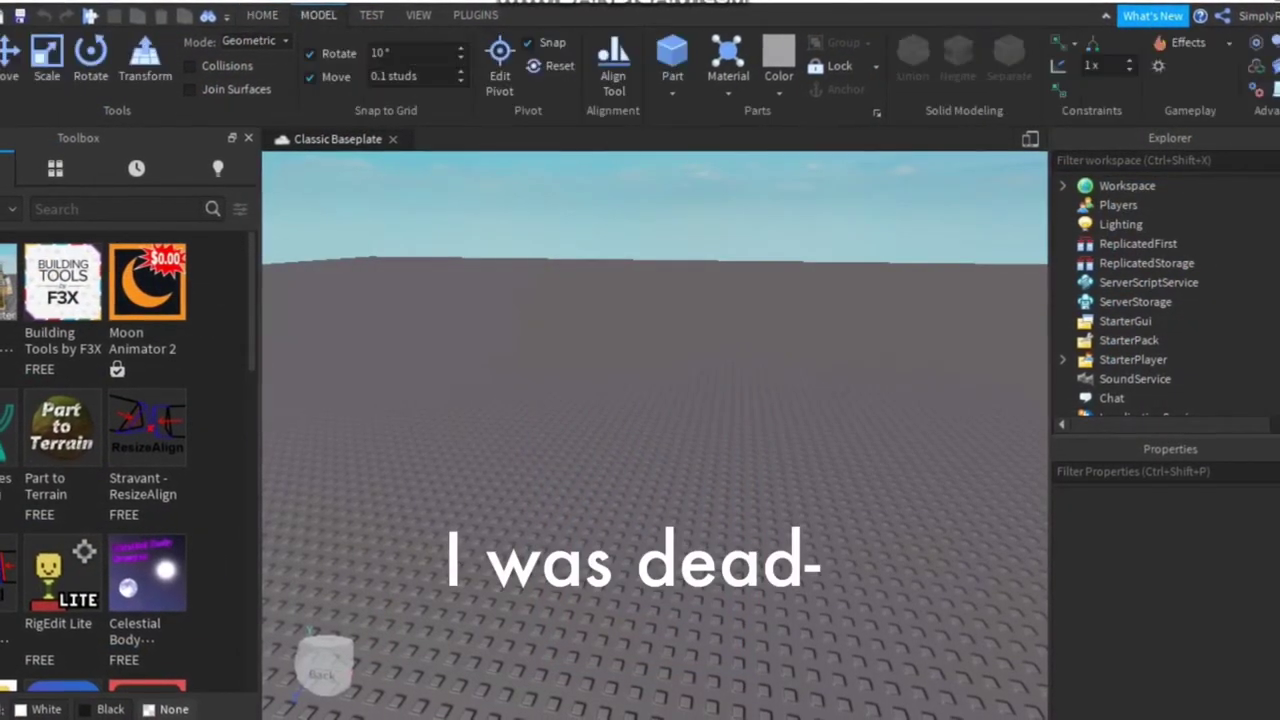
mouse_move(147, 283)
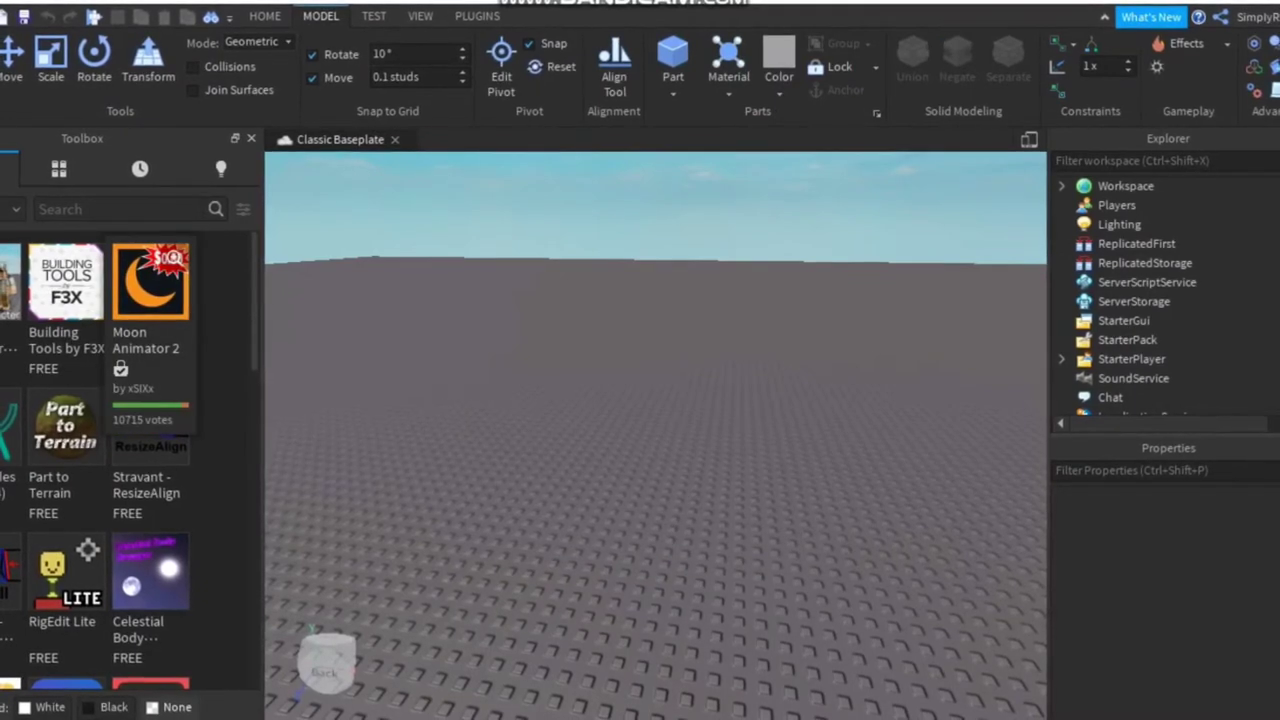
click(62, 169)
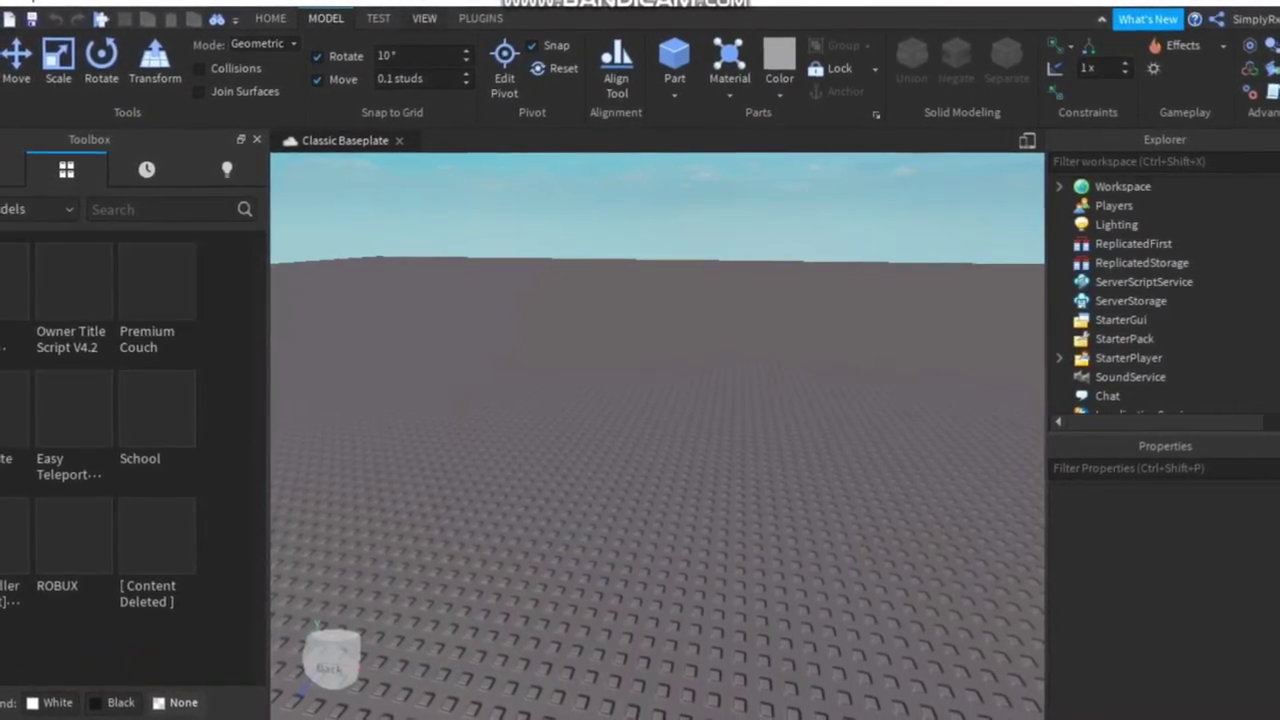
click(481, 18)
click(114, 70)
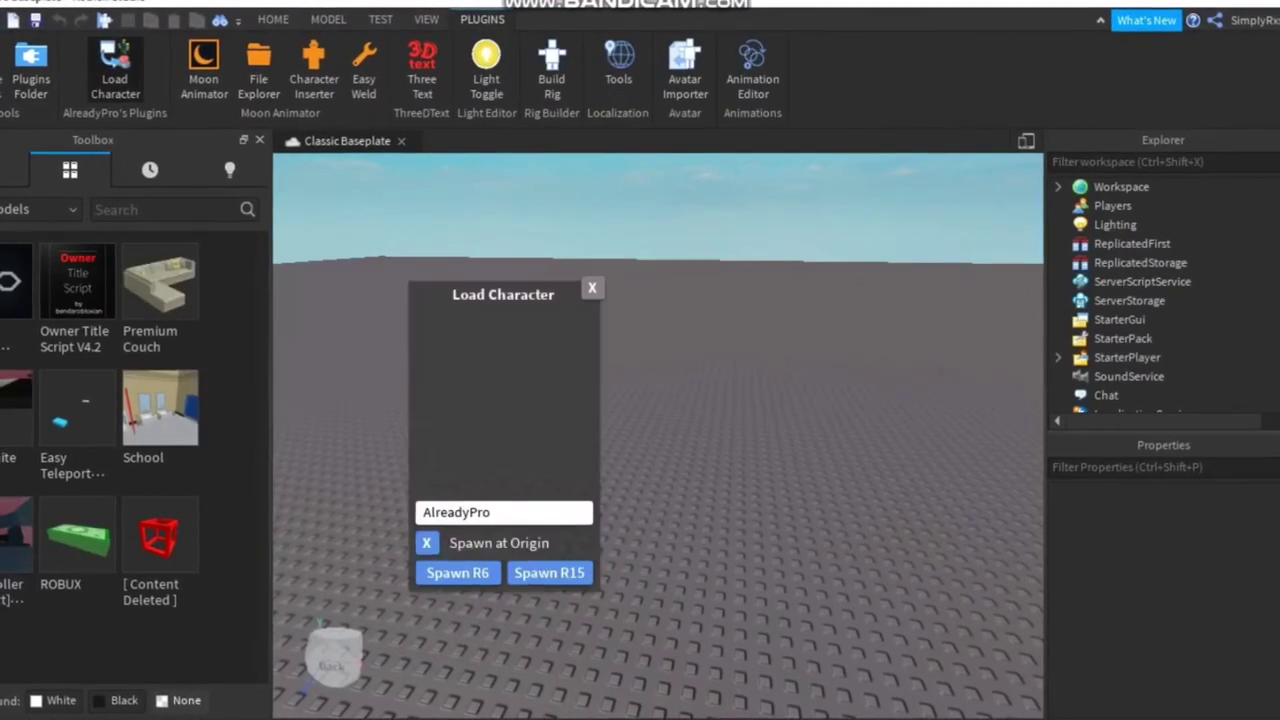
click(503, 511)
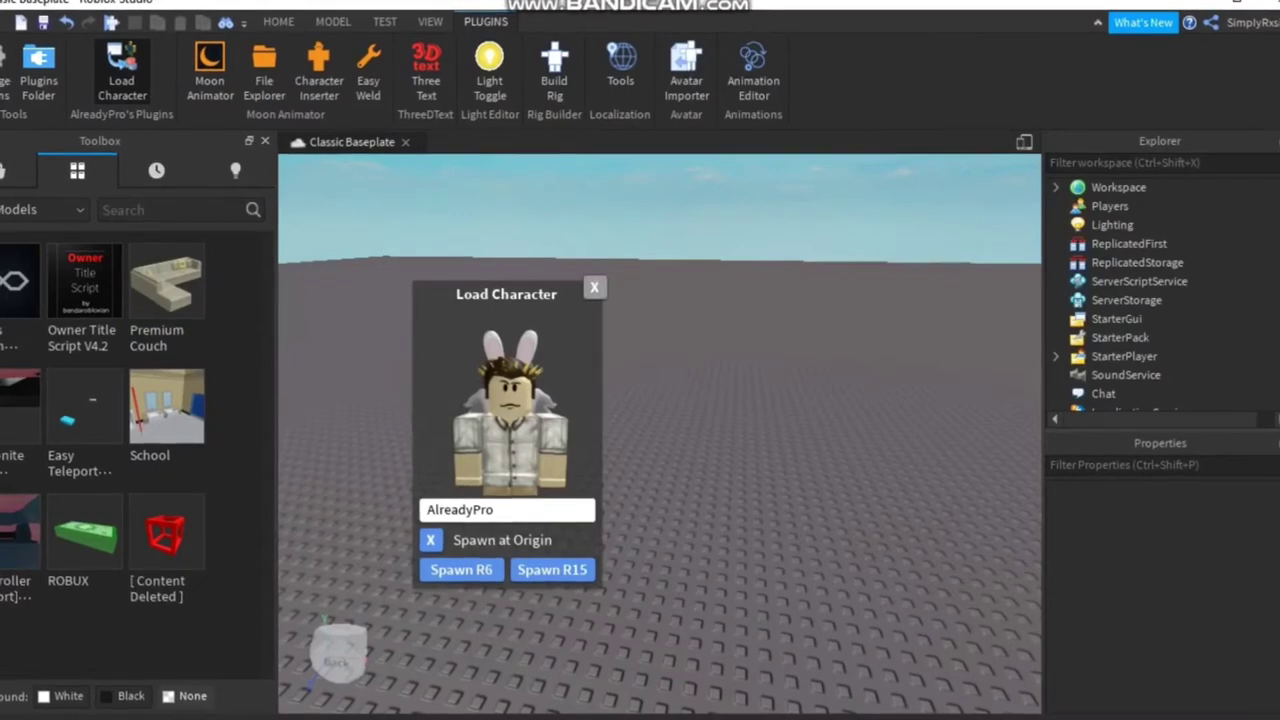
click(594, 288)
Step: Try to export the Couch model as an OBJ file into the Desktop's GFX folder
right_drag(650, 400, 645, 452)
right_click(1125, 244)
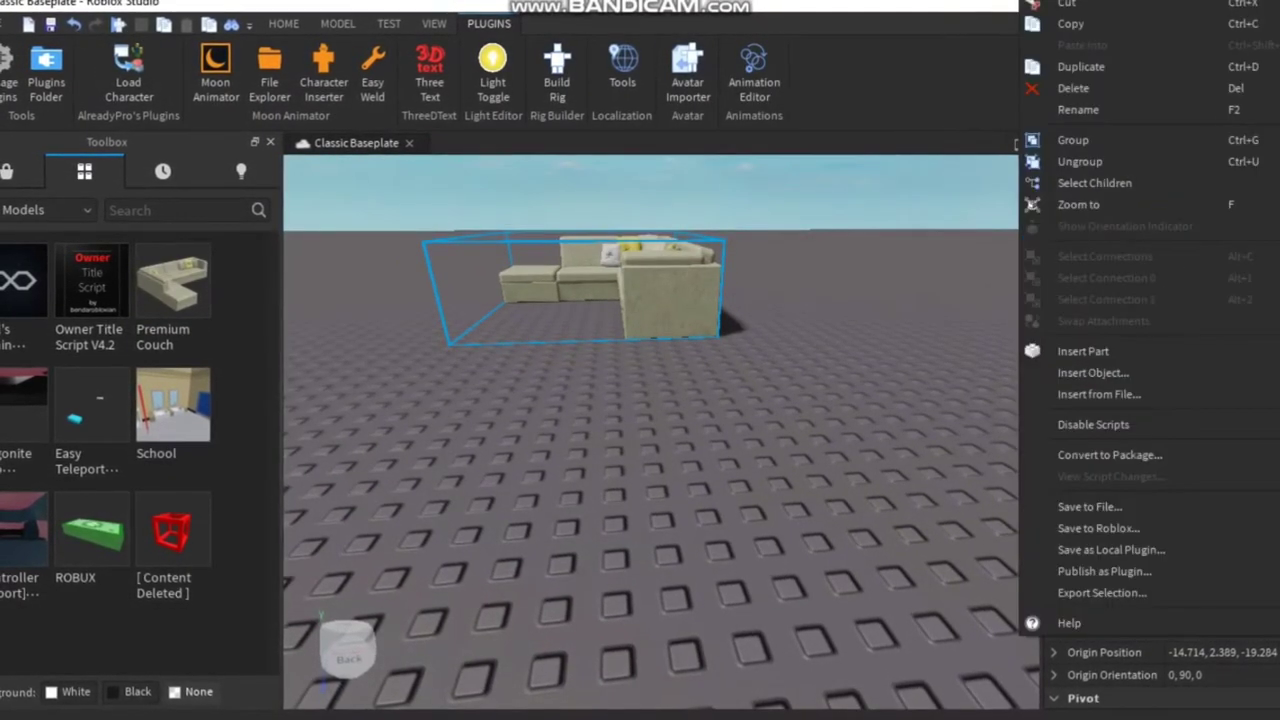
click(1102, 592)
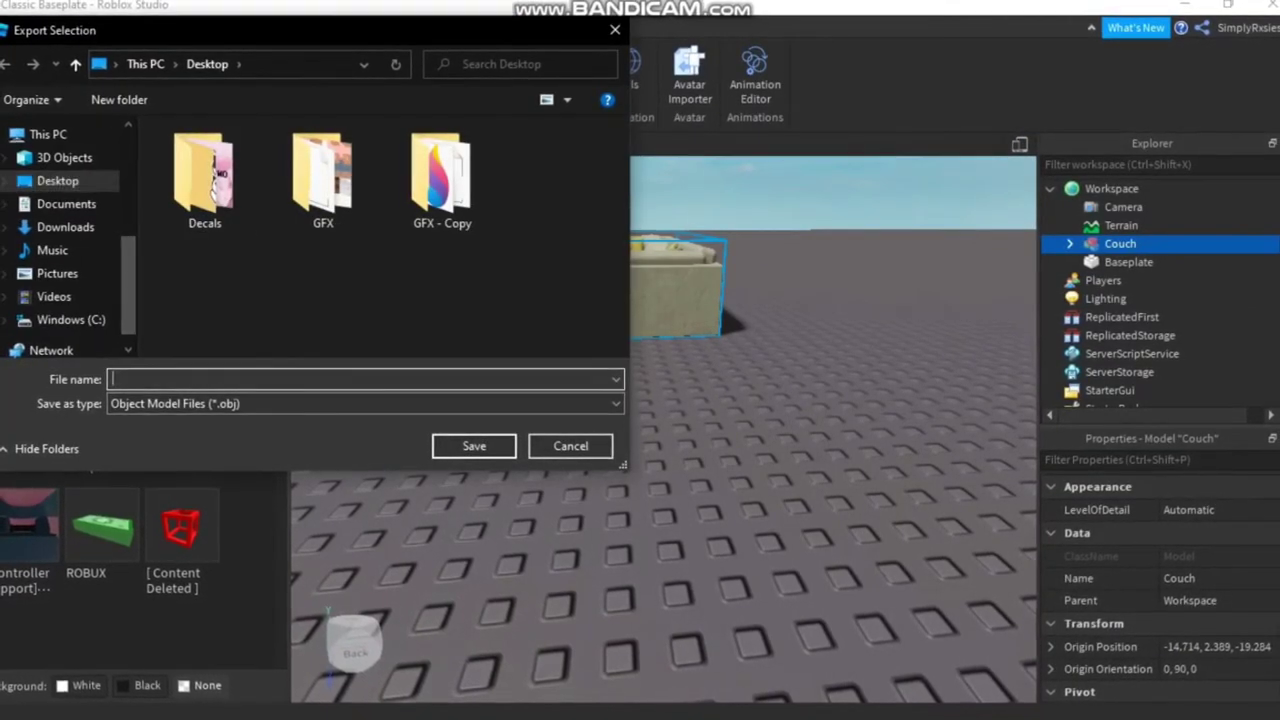
double_click(322, 175)
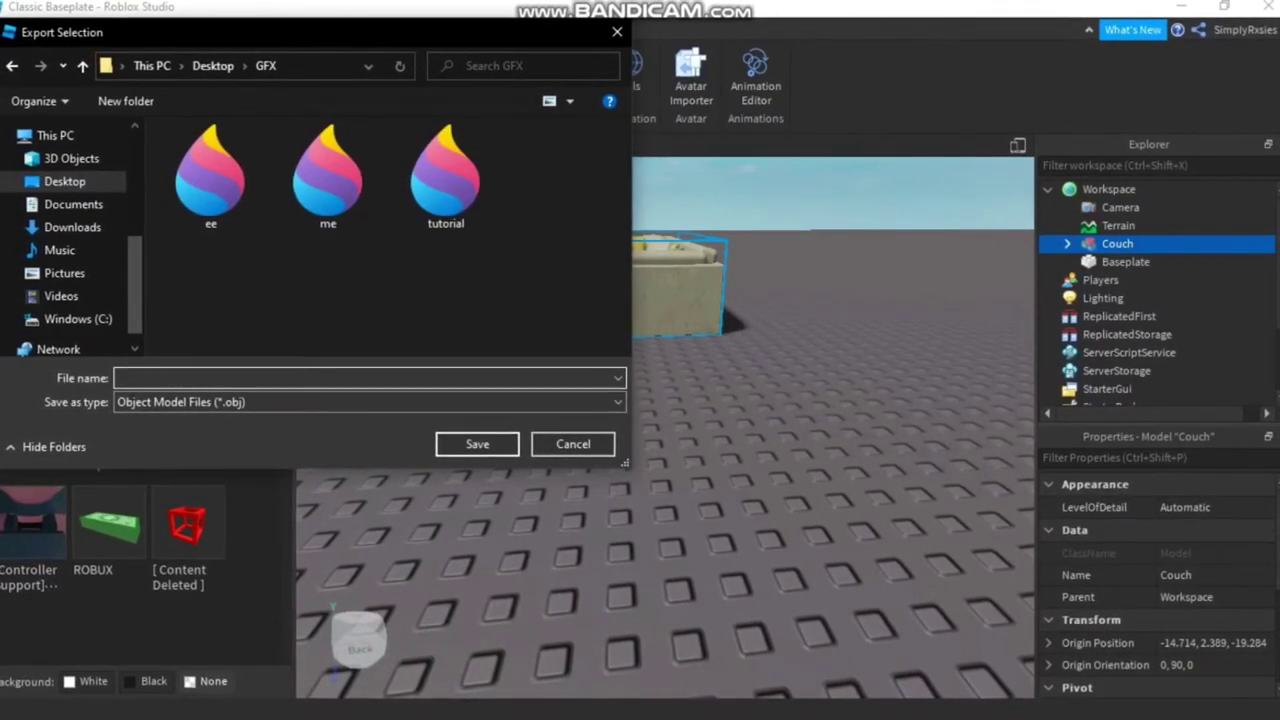
click(574, 443)
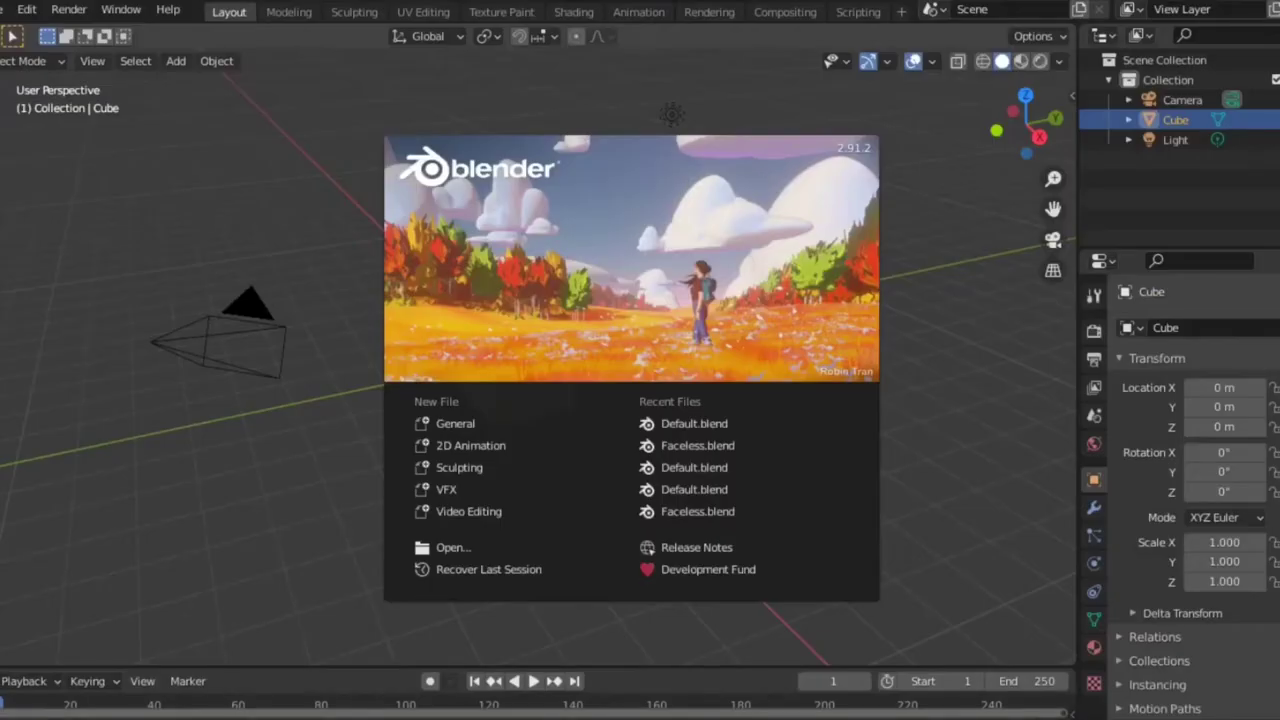
Step: Switch to Blender, dismiss the splash screen and delete the default cube from the scene
key(Escape)
middle_drag(600, 400, 652, 400)
middle_drag(500, 380, 560, 330)
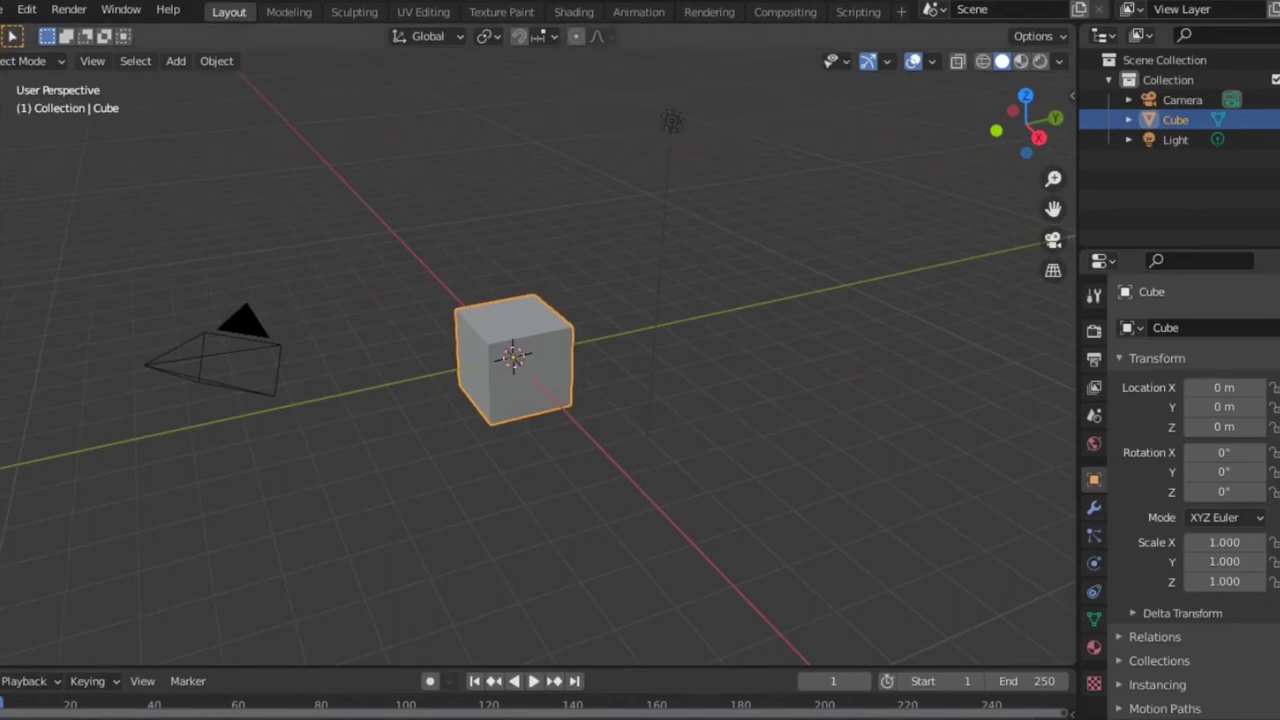
middle_drag(540, 400, 666, 400)
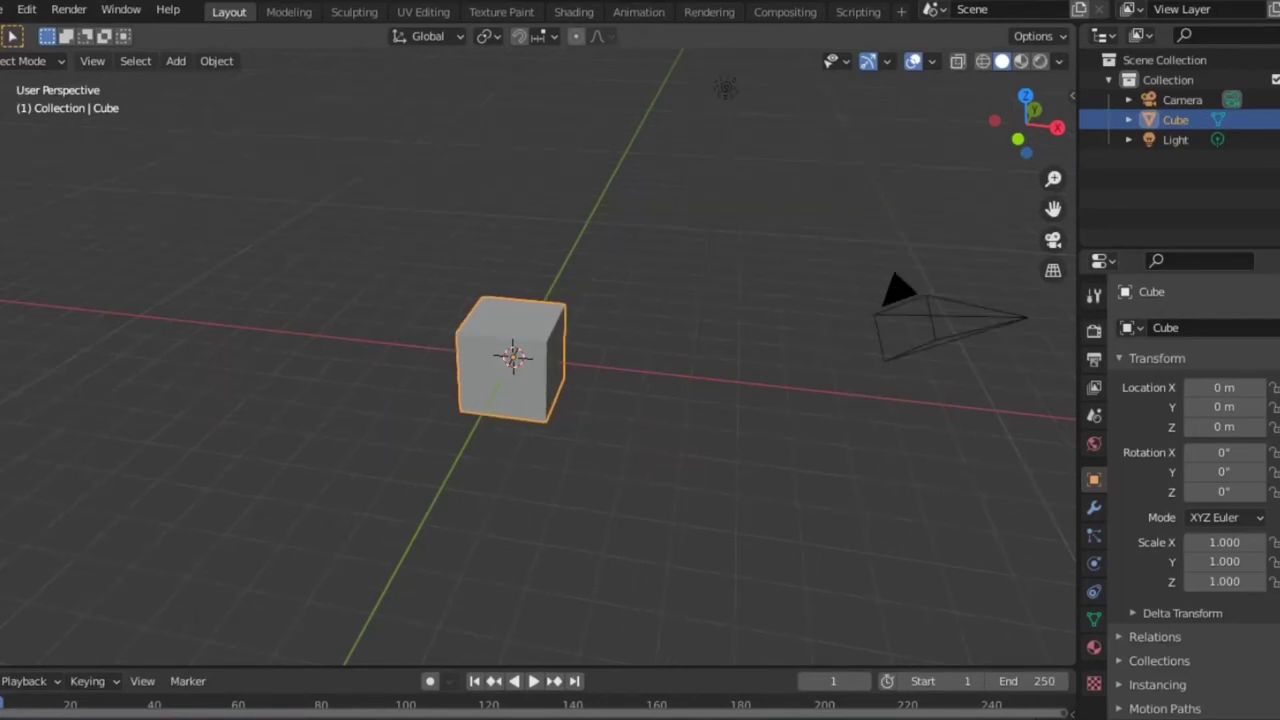
middle_drag(660, 400, 425, 398)
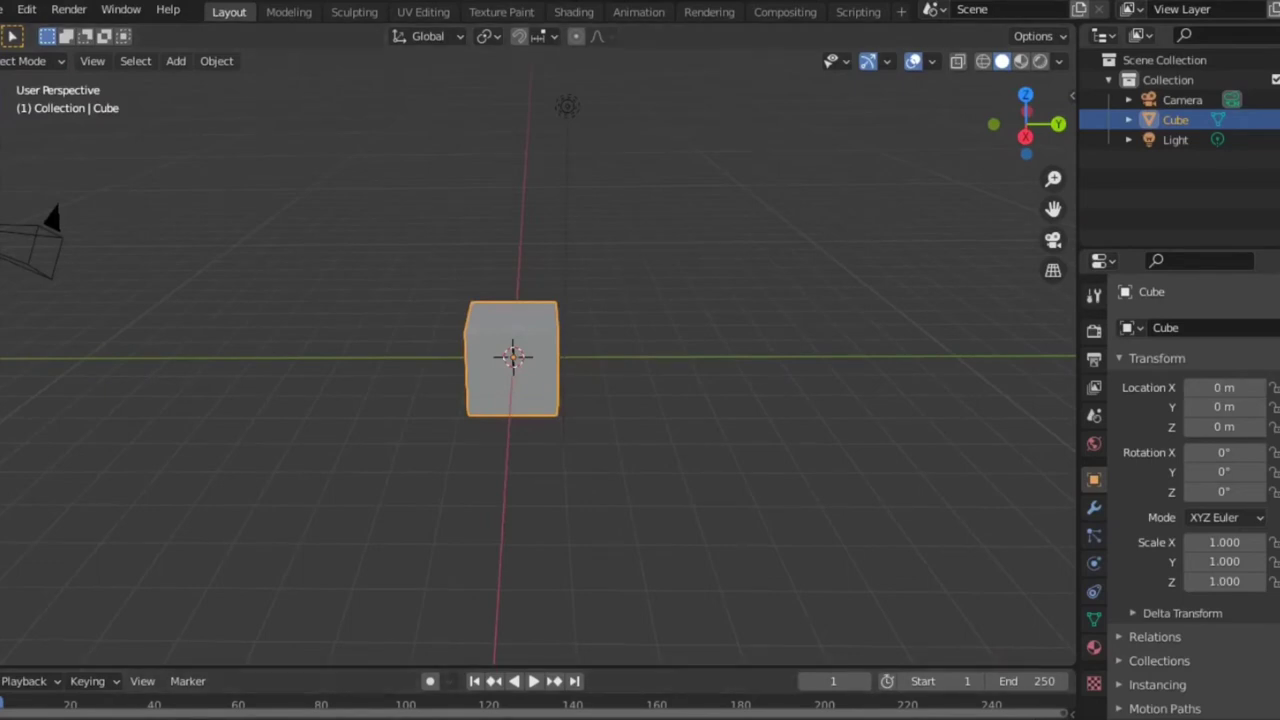
middle_drag(540, 400, 1050, 400)
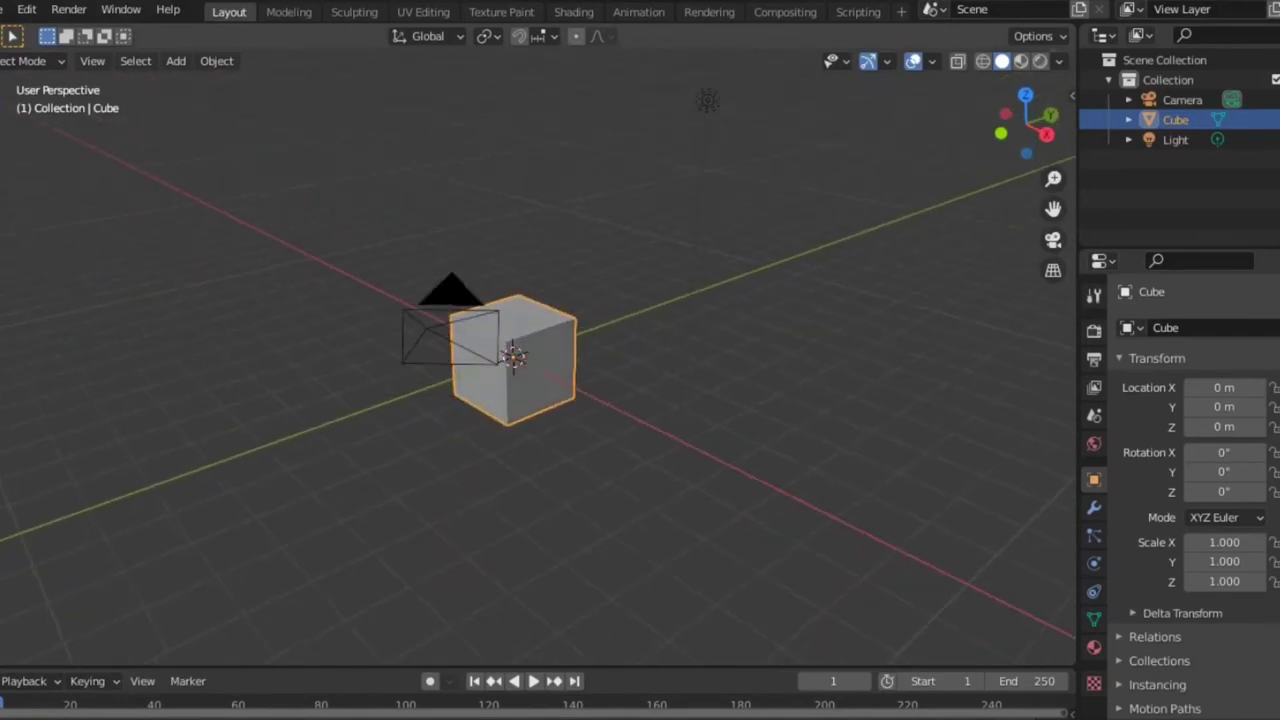
middle_drag(700, 400, 640, 360)
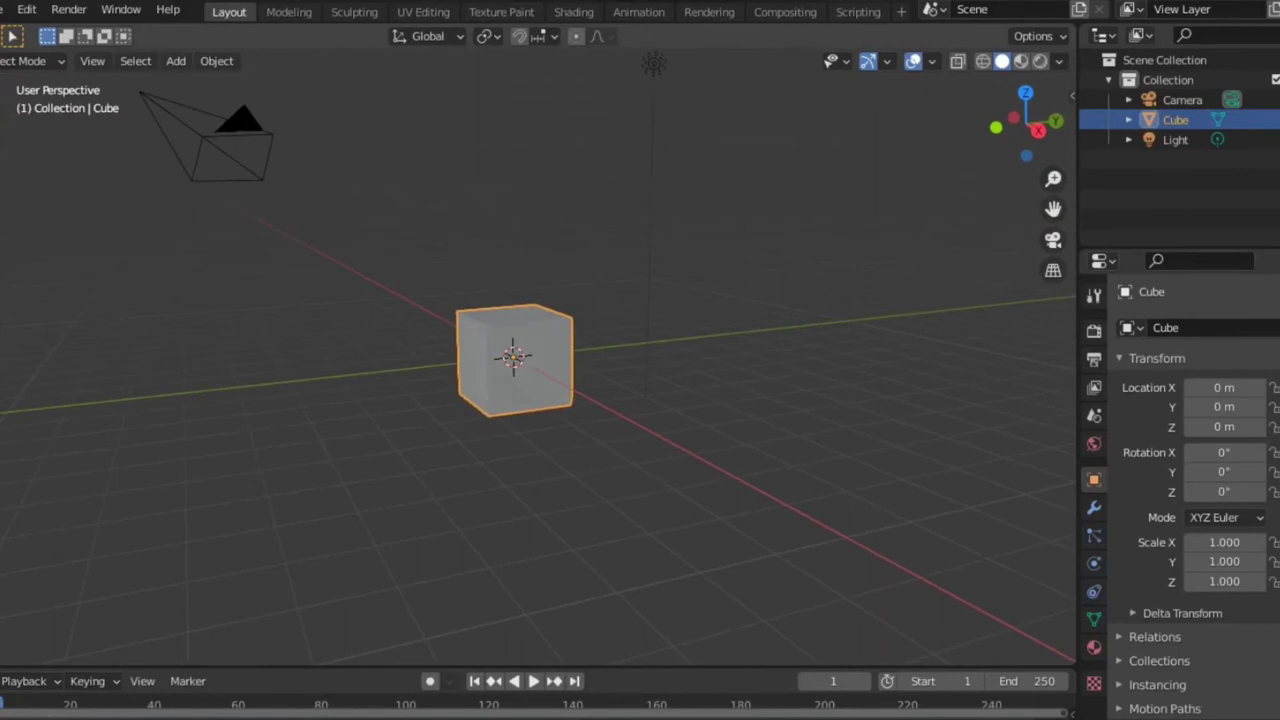
key(super)
key(super)
key(x)
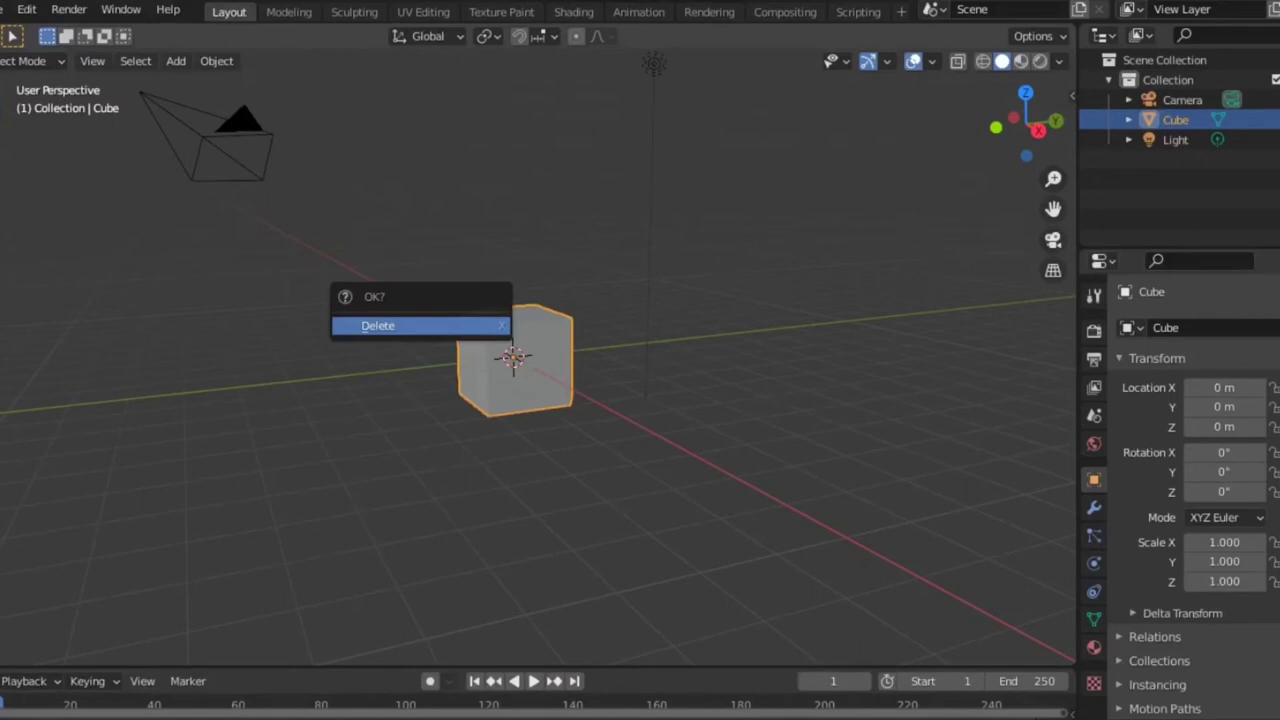
key(Return)
middle_drag(540, 360, 592, 385)
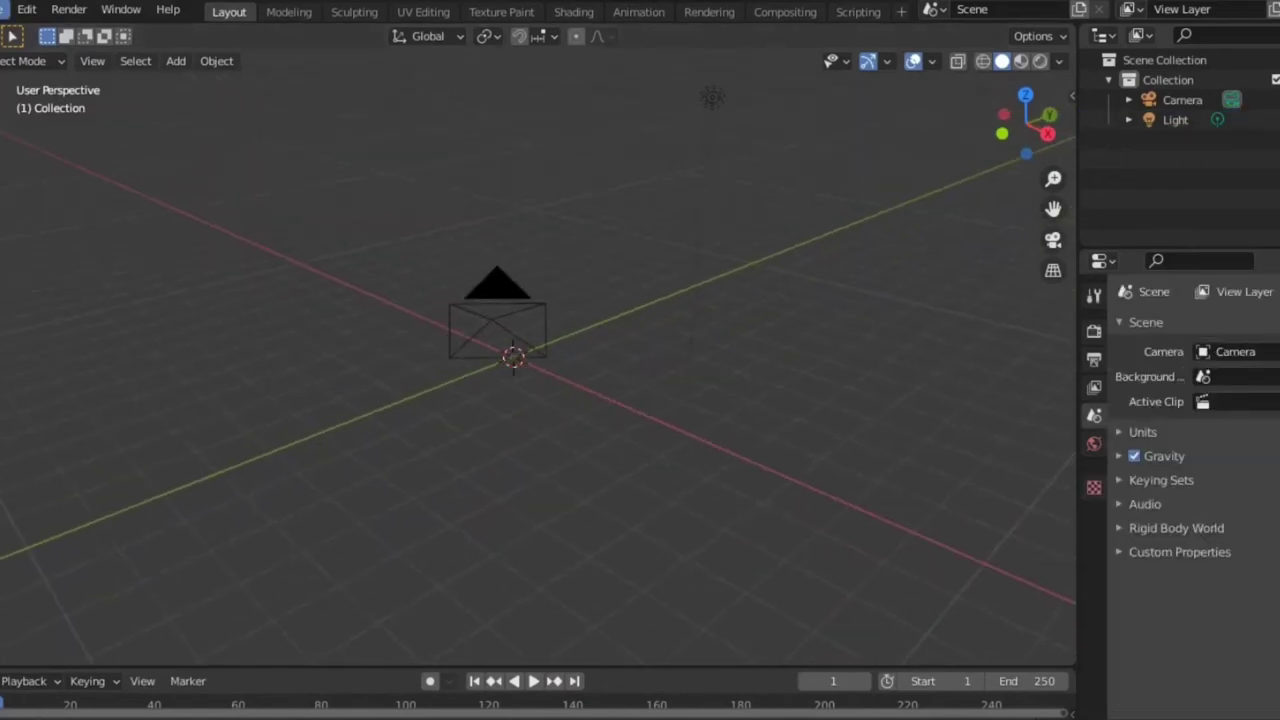
Step: Import the avatar file tutorial.obj from the GFX folder as a Wavefront OBJ
click(6, 9)
mouse_move(100, 279)
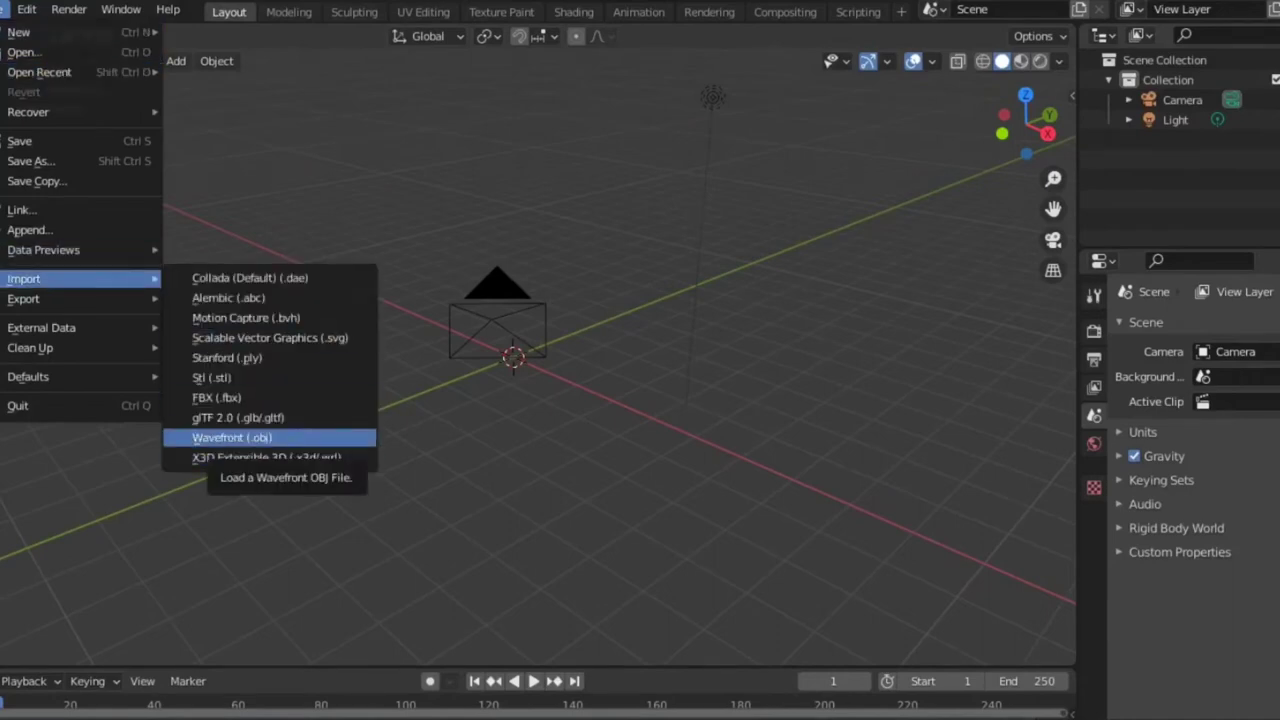
click(231, 437)
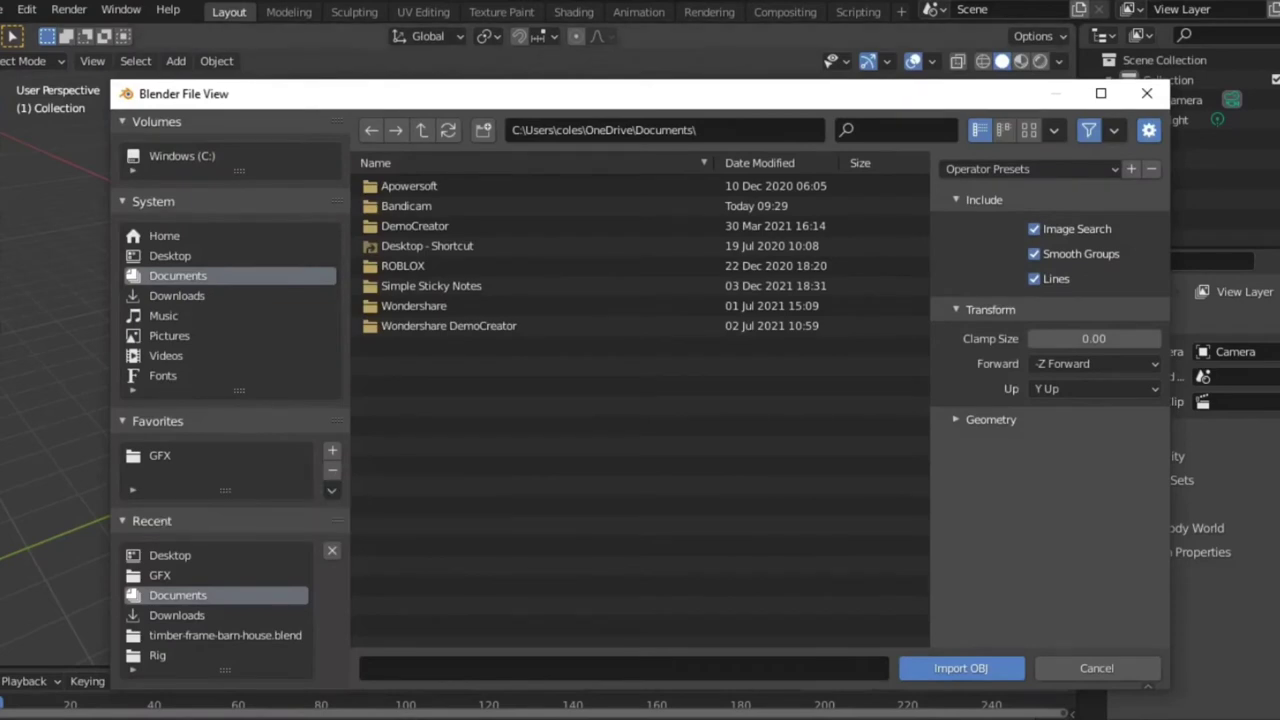
click(162, 455)
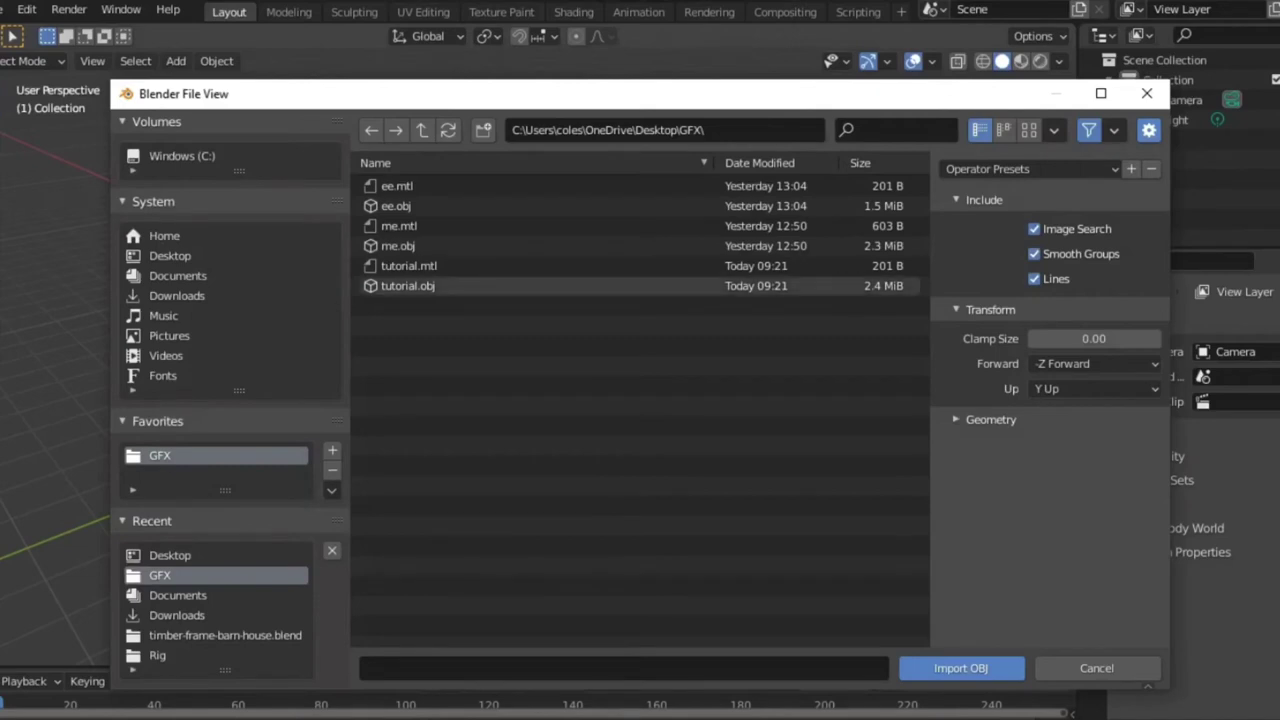
double_click(408, 286)
Step: Set the viewport shading to Rendered and inspect the textured avatar up close
middle_drag(408, 286, 125, 284)
shift+middle_drag(538, 362, 578, 370)
scroll(548, 456, up, 2)
scroll(578, 370, down, 2)
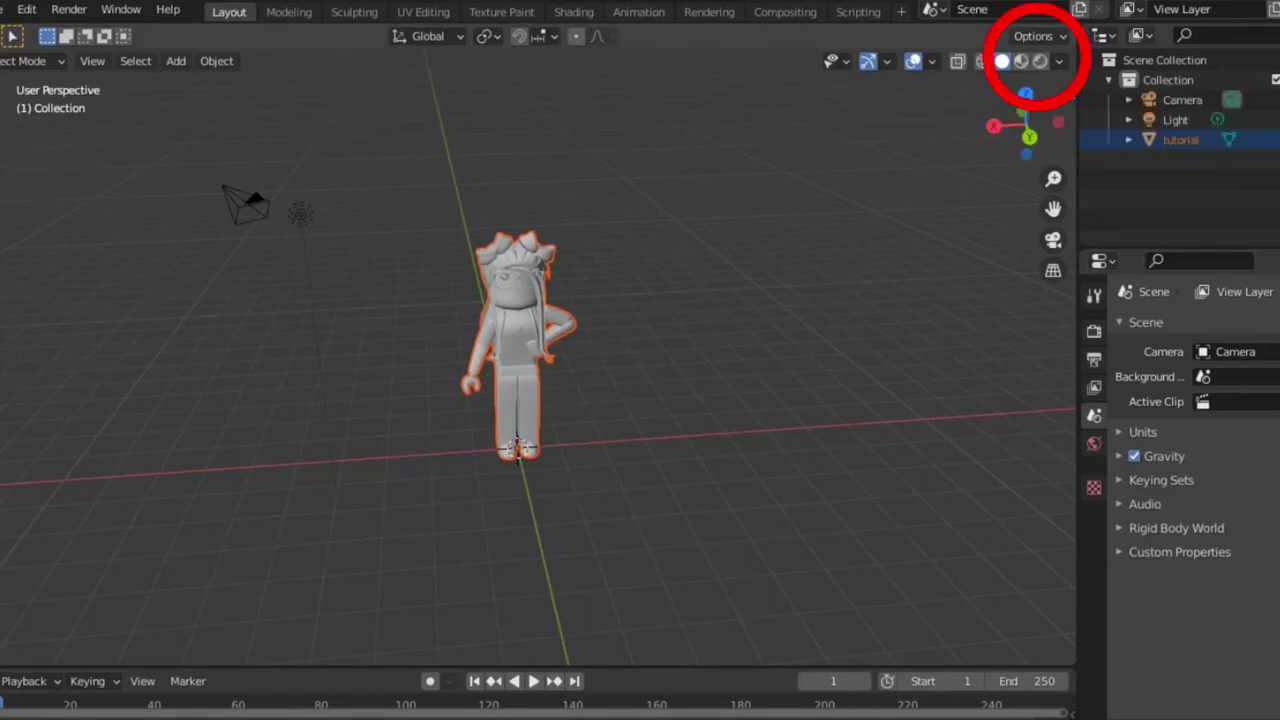
middle_drag(543, 268, 574, 270)
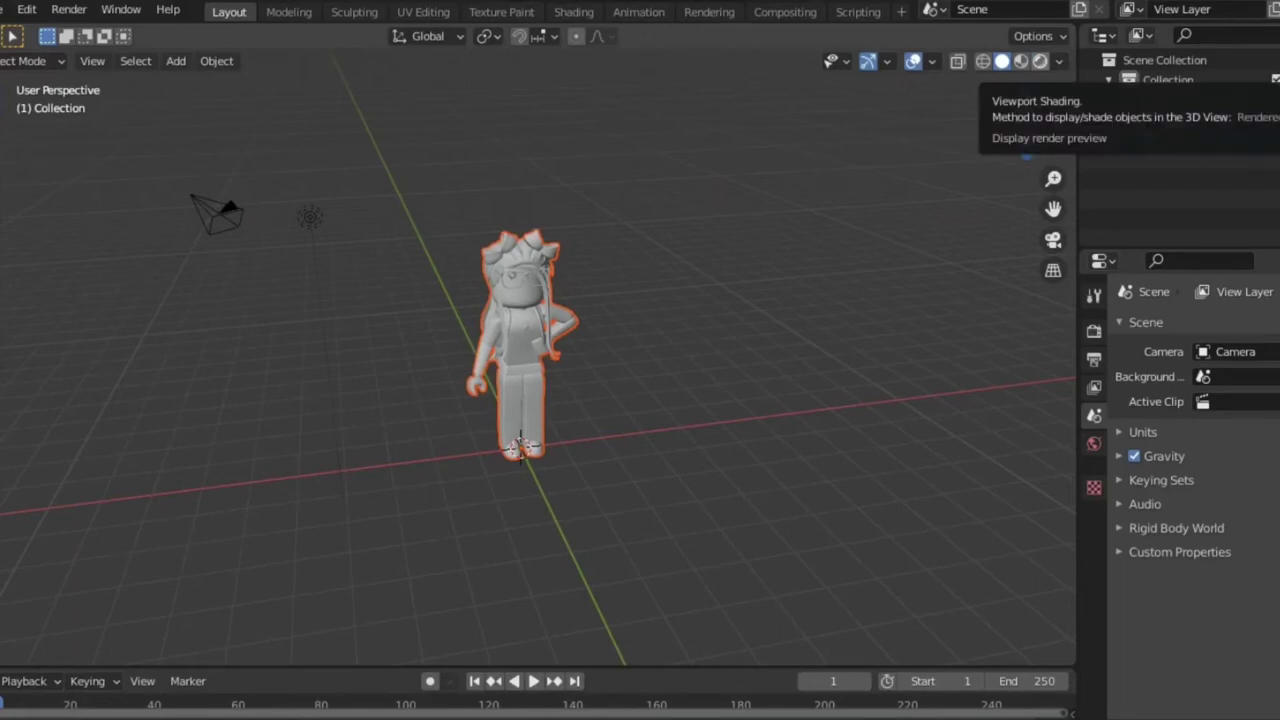
click(1040, 61)
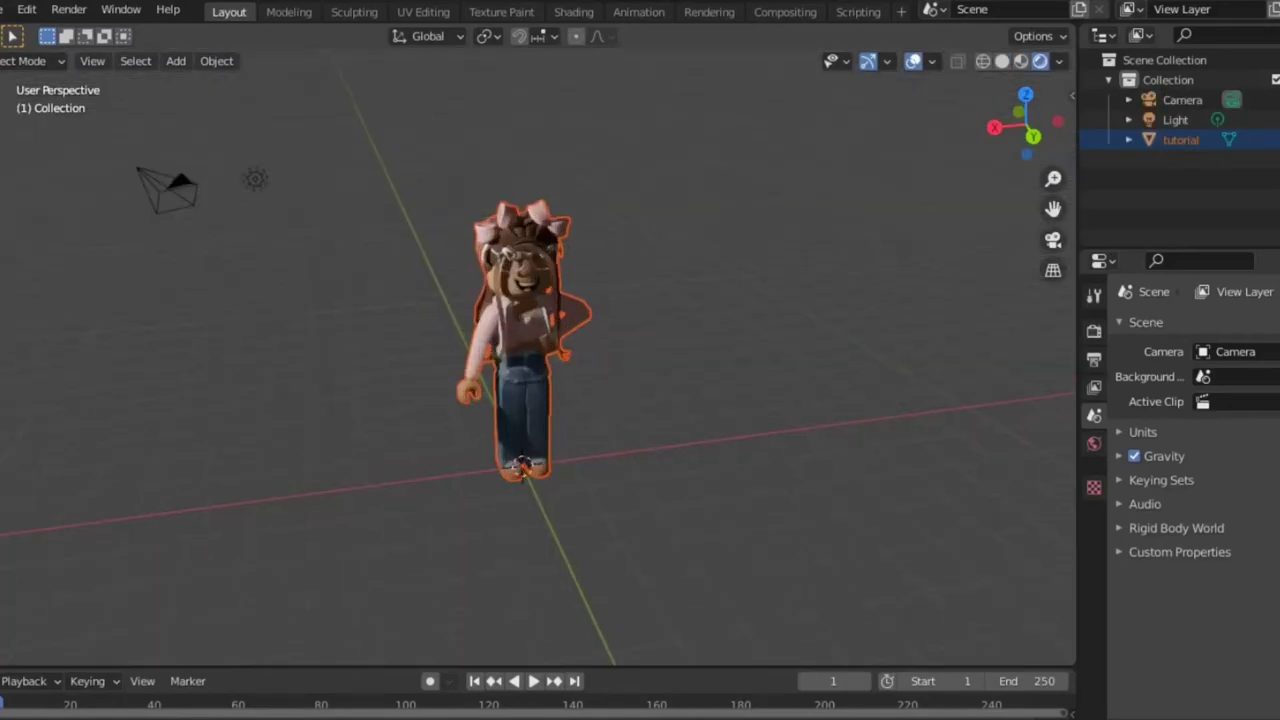
middle_drag(640, 400, 620, 382)
scroll(540, 370, up, 3)
scroll(540, 370, down, 2)
scroll(540, 370, up, 3)
scroll(540, 370, down, 4)
scroll(540, 370, up, 2)
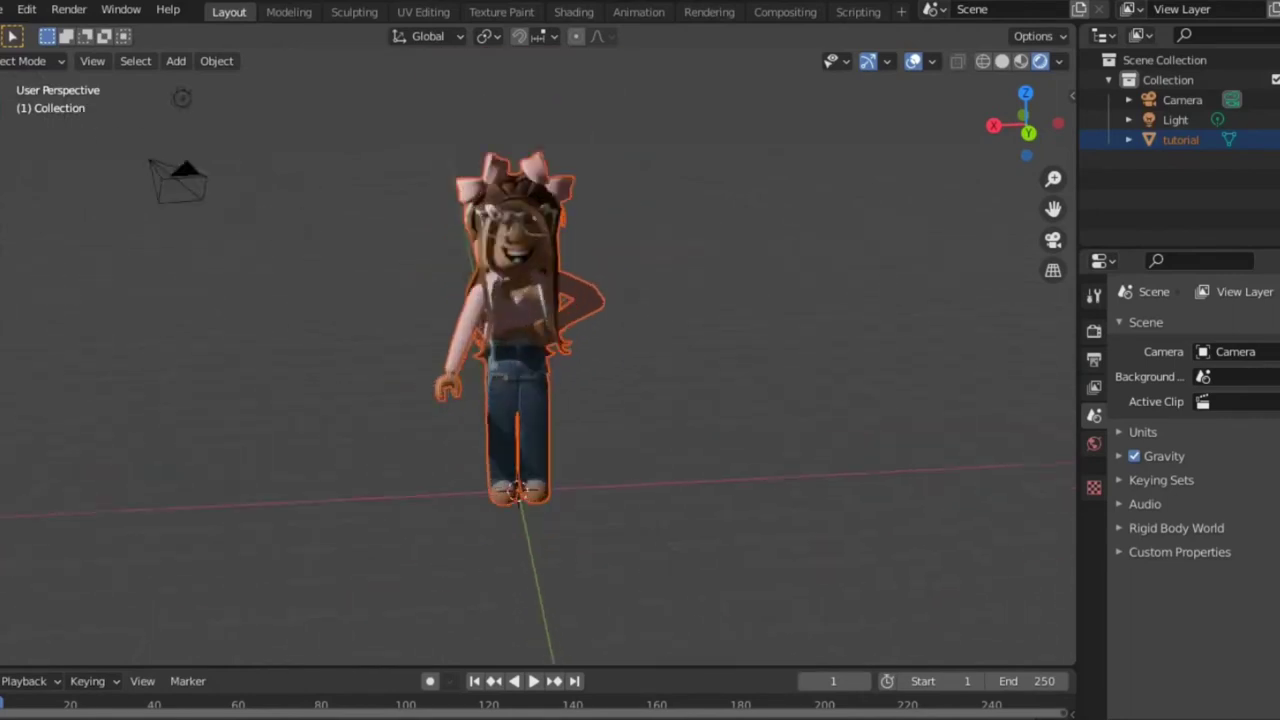
Step: Enable Ambient Occlusion and Bloom in the Eevee render settings
click(1094, 444)
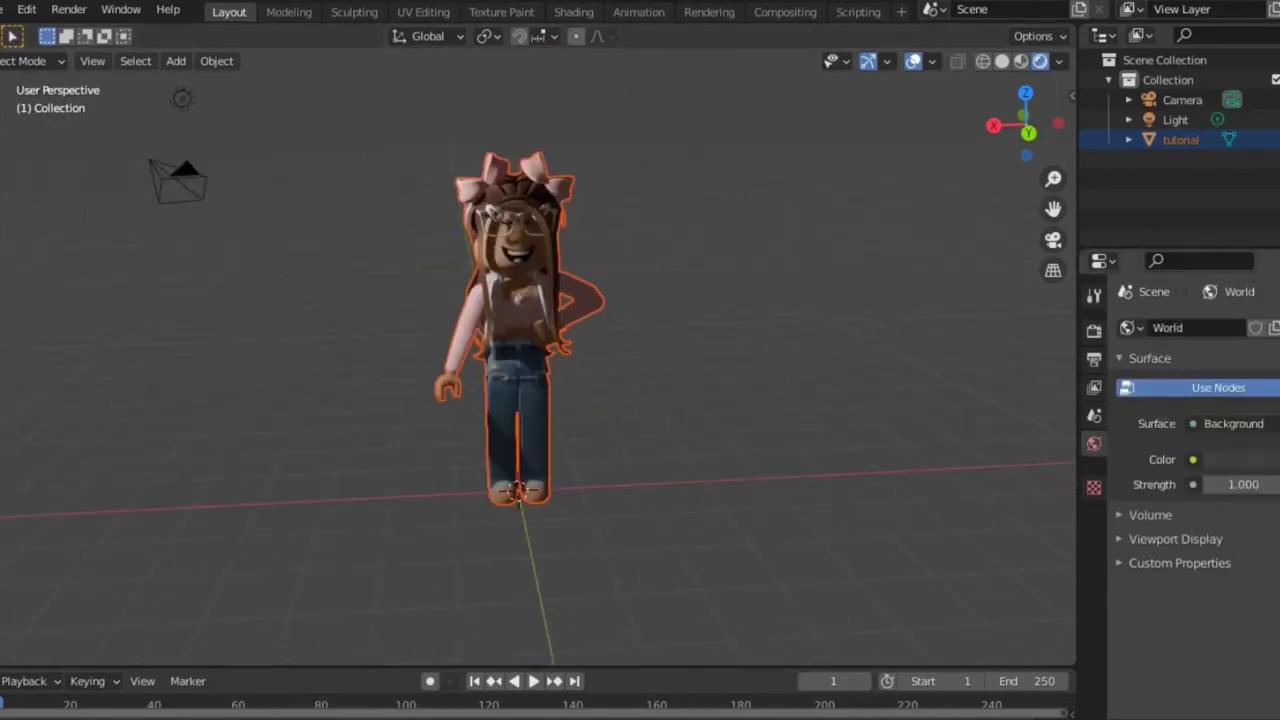
click(1094, 330)
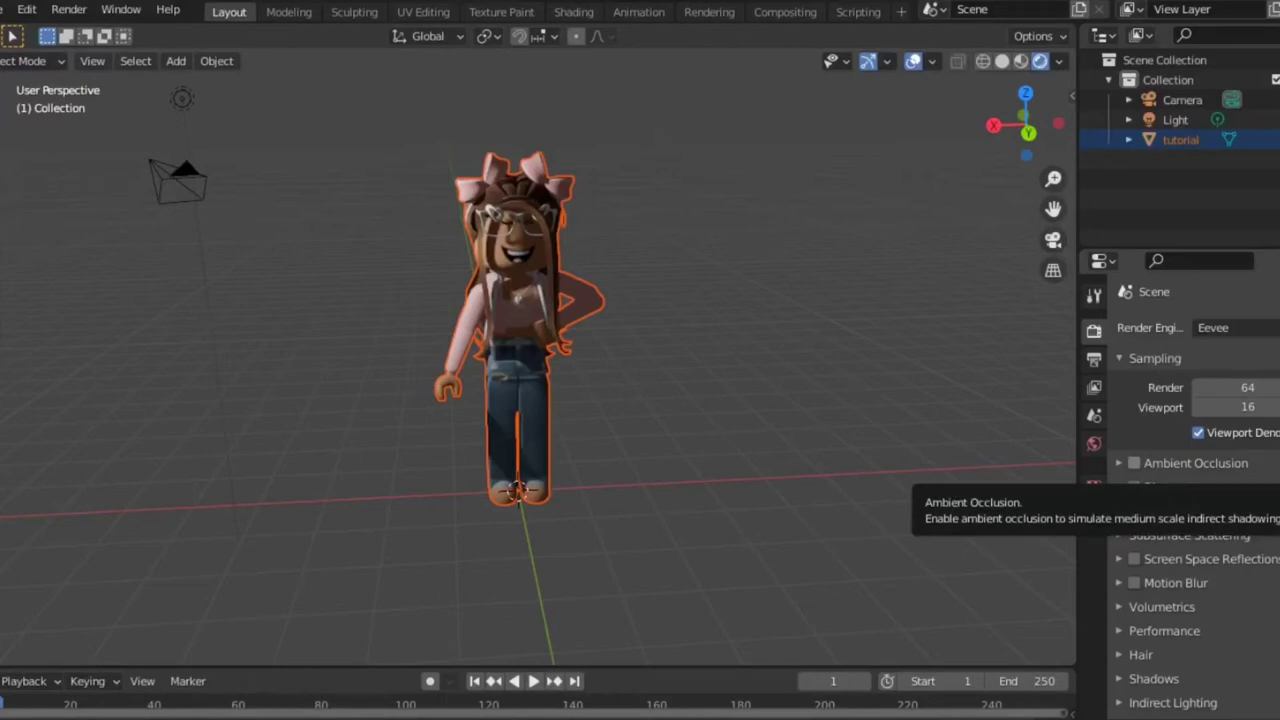
click(1134, 463)
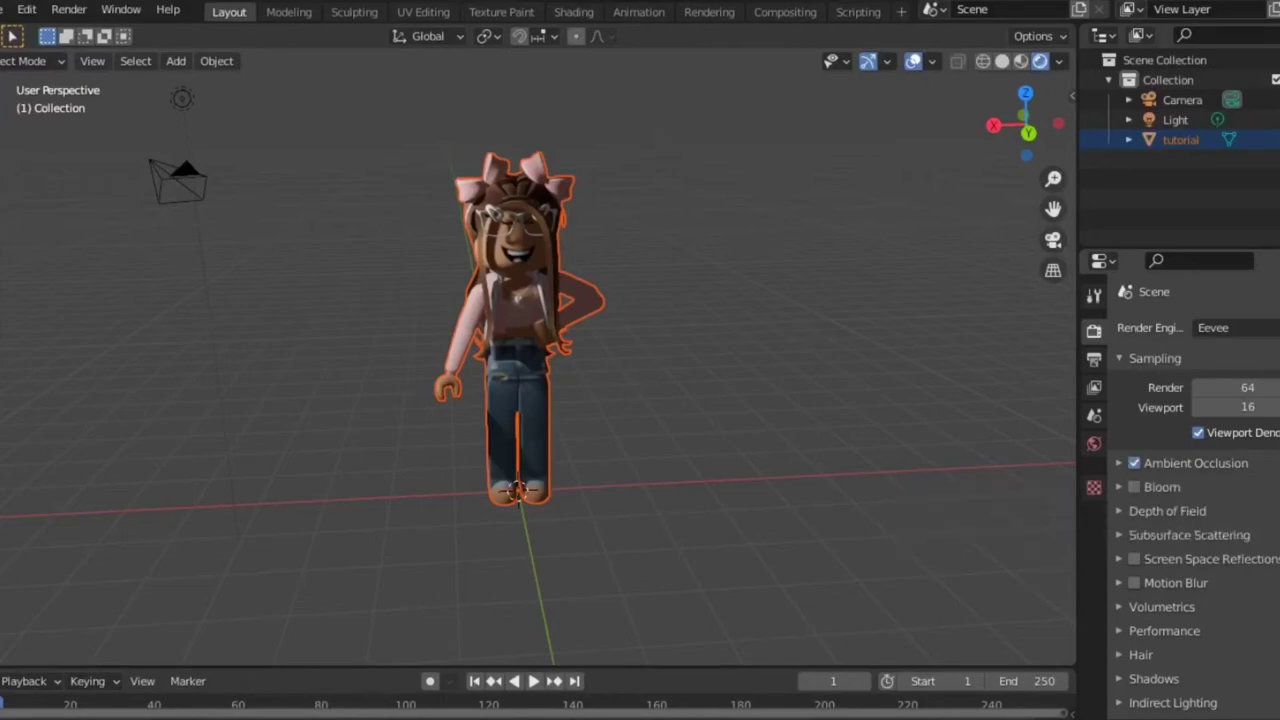
click(1134, 487)
Step: Make the render background transparent in the Film settings
scroll(1134, 487, down, 3)
click(1140, 613)
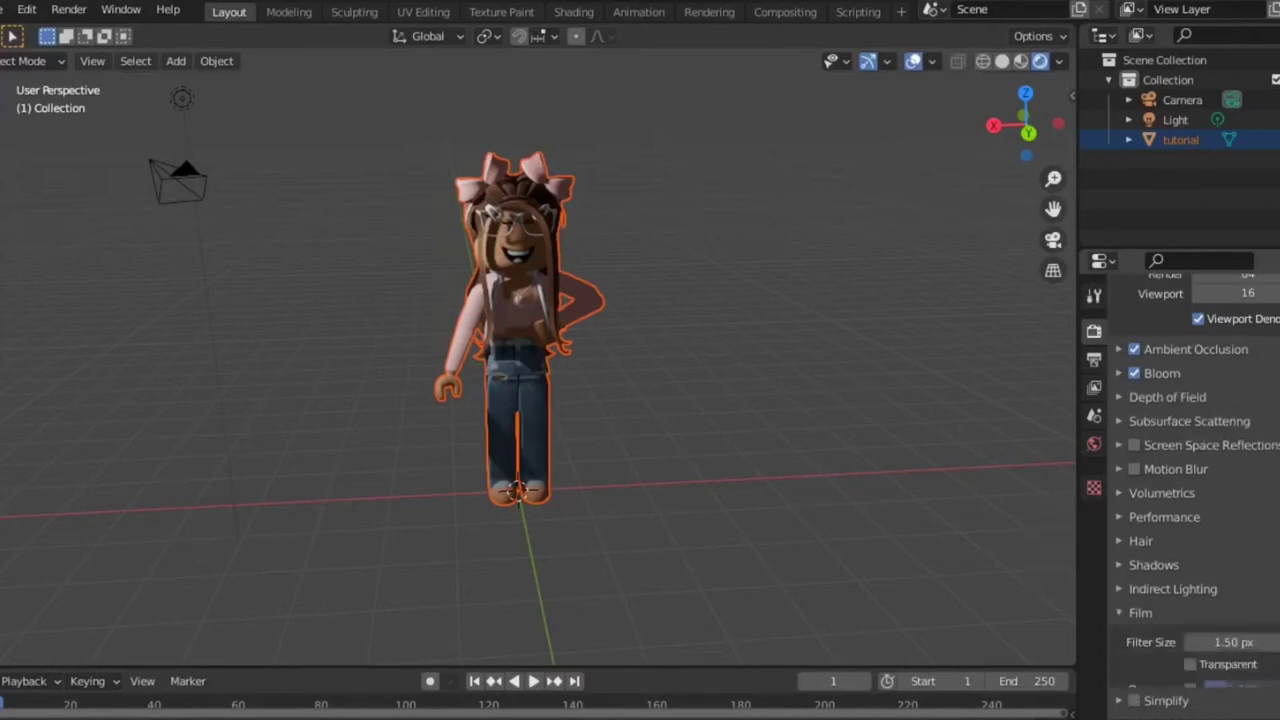
scroll(1140, 613, down, 2)
click(1190, 584)
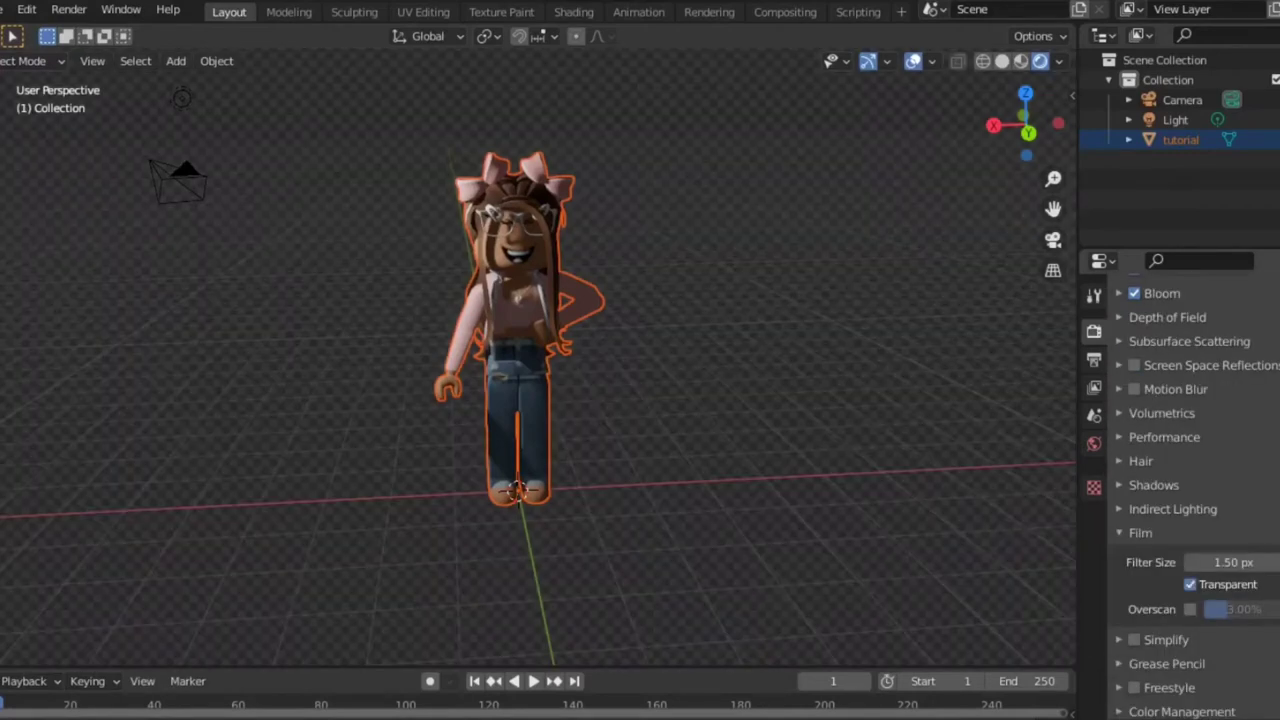
Step: Select the light and move it to the front side of the avatar with the Move tool
middle_drag(540, 360, 660, 392)
scroll(540, 360, down, 1)
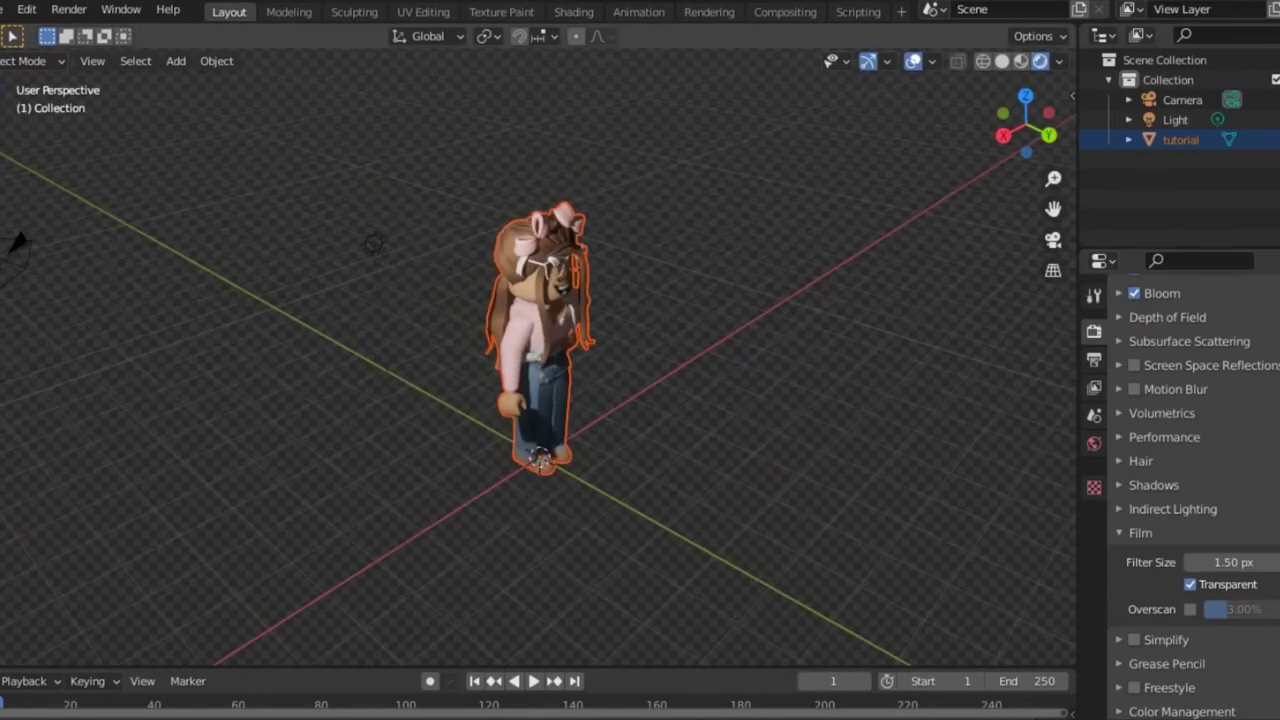
click(373, 243)
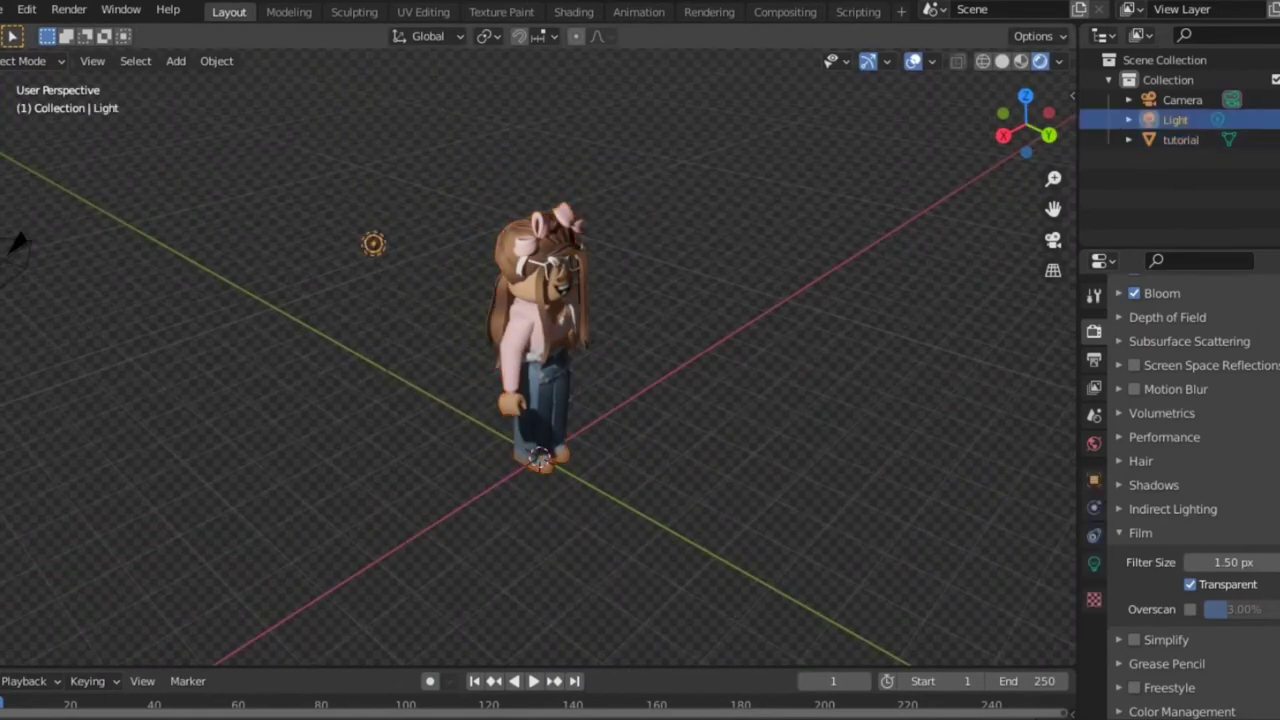
key(shift+space)
key(g)
drag(372, 244, 557, 274)
middle_drag(557, 274, 446, 241)
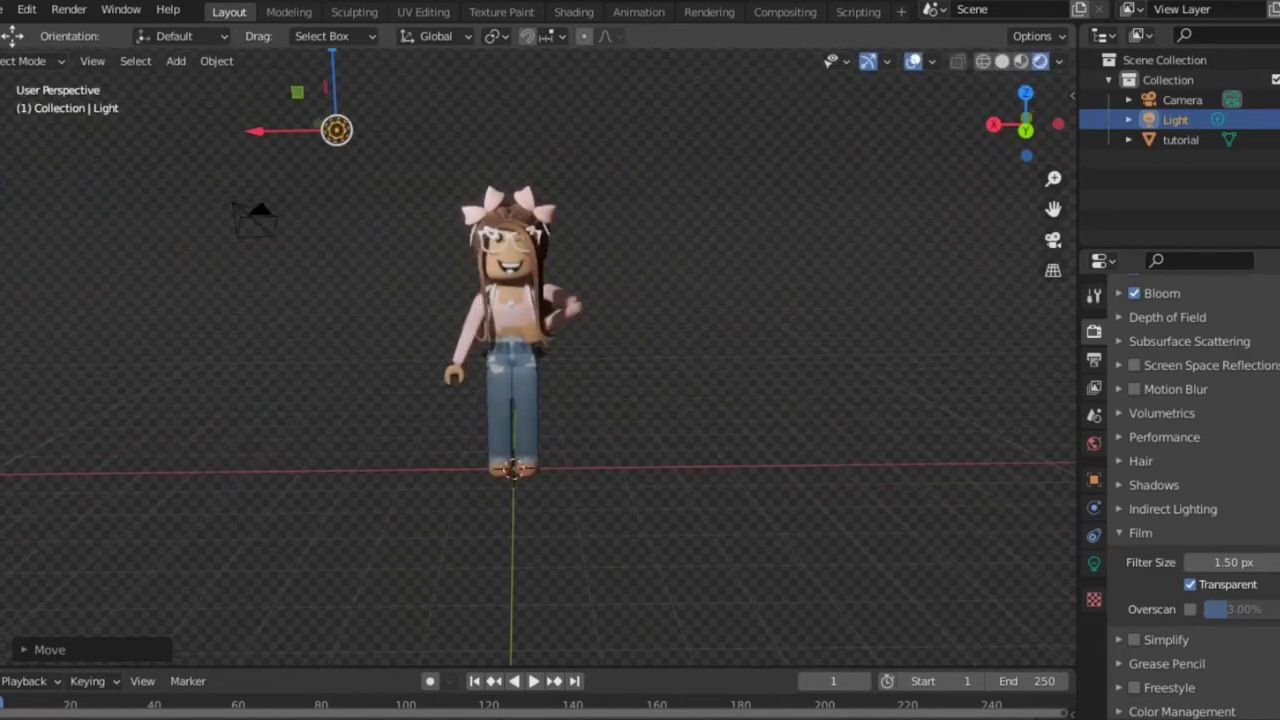
Step: Center the light on the avatar along the X axis and lower it slightly in front of the head
drag(258, 131, 437, 128)
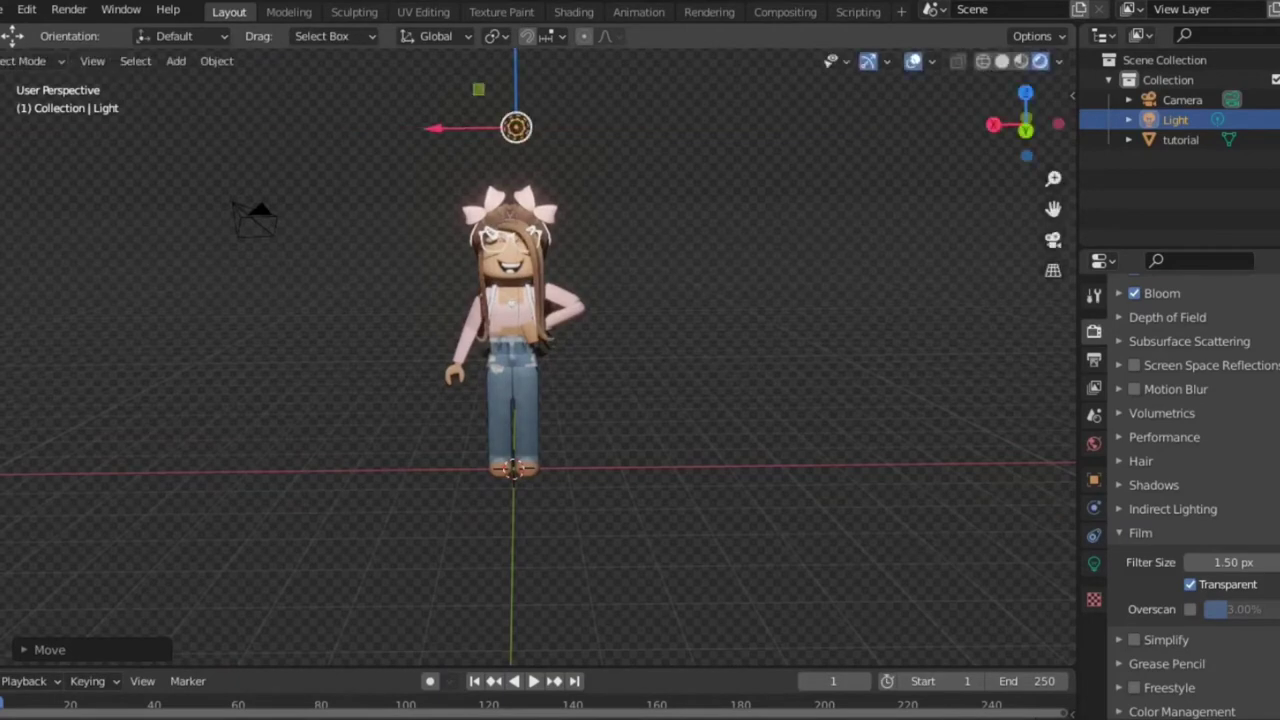
middle_drag(437, 128, 307, 202)
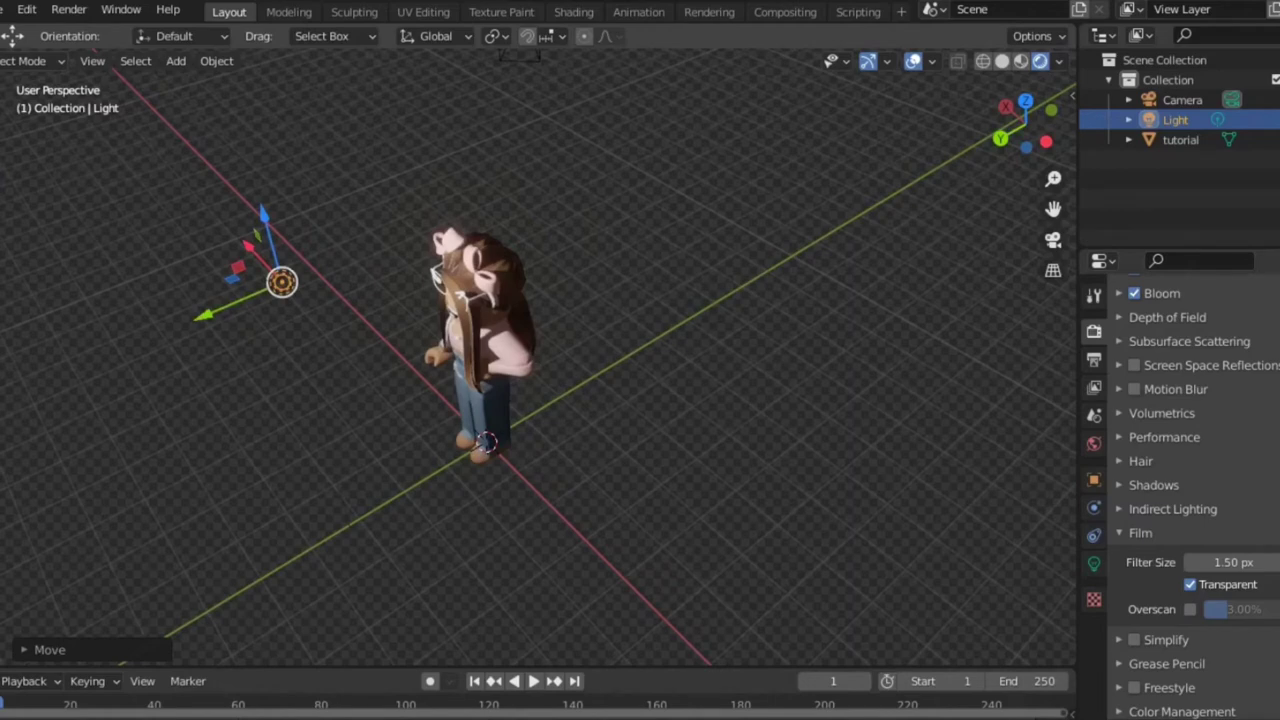
drag(263, 219, 280, 284)
middle_drag(280, 284, 502, 234)
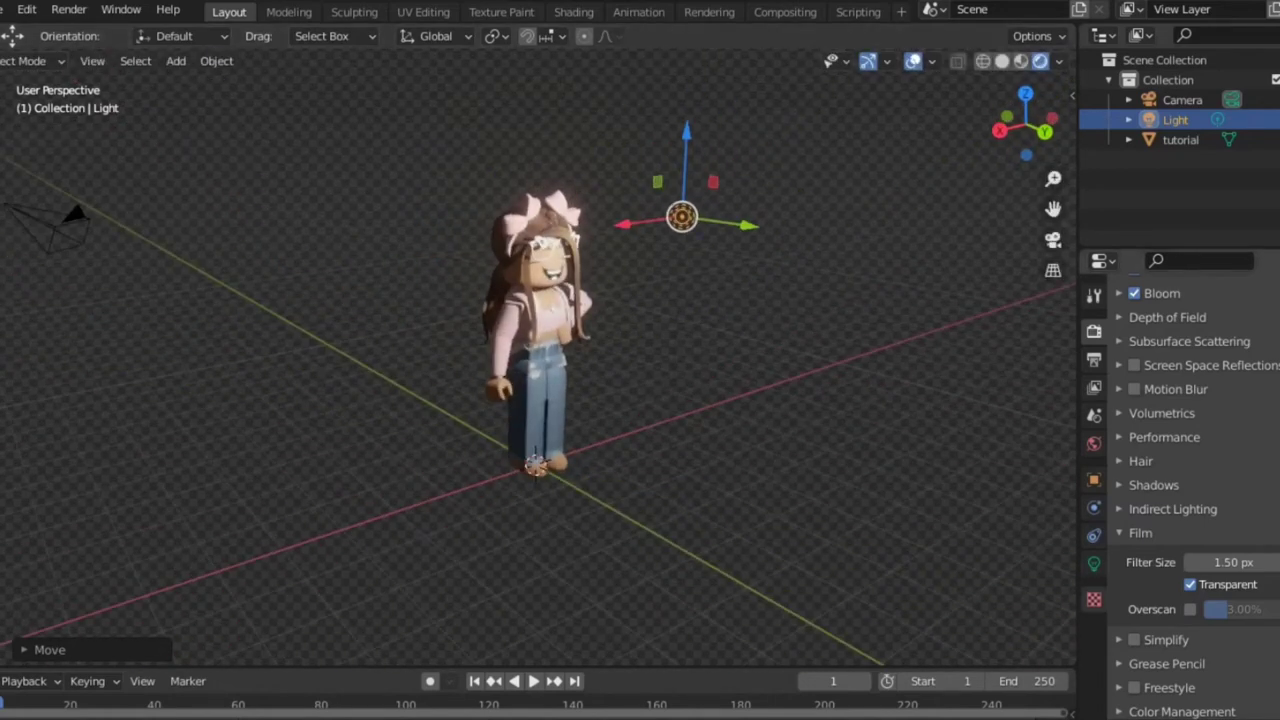
Step: Change the light to a Sun and set its strength to 10
click(1094, 564)
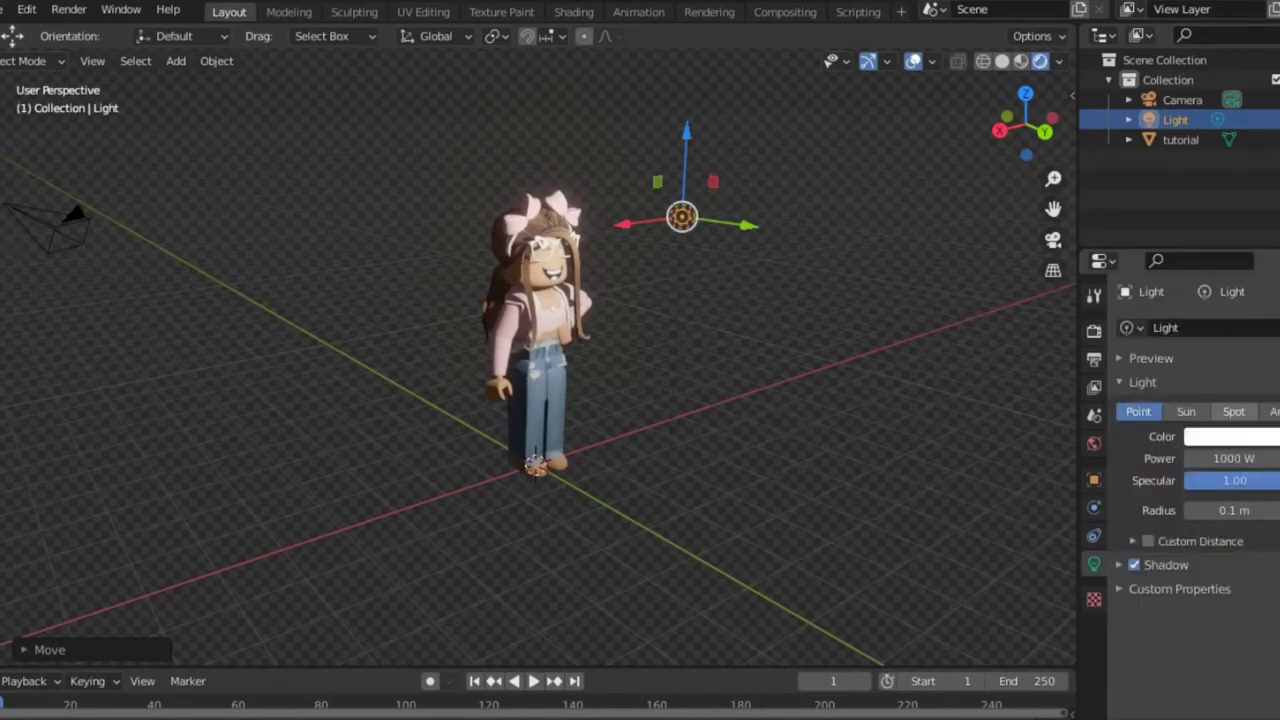
click(1234, 411)
click(1186, 411)
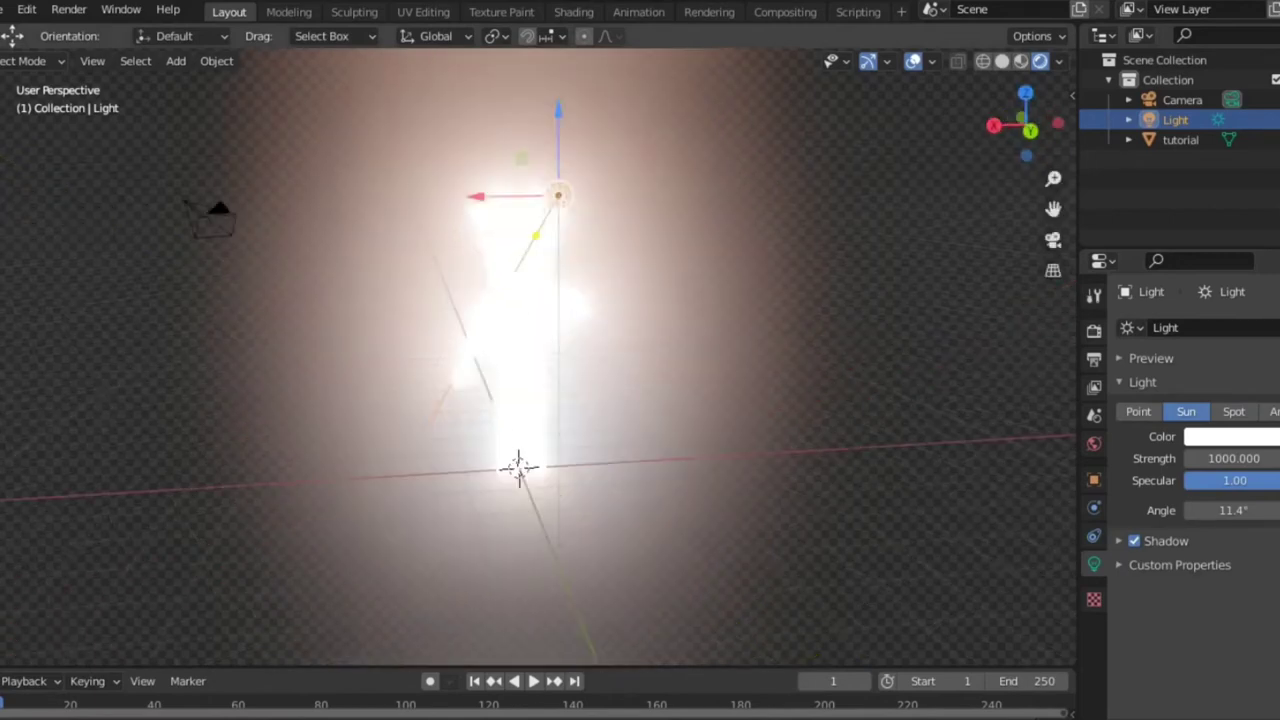
middle_drag(560, 350, 524, 374)
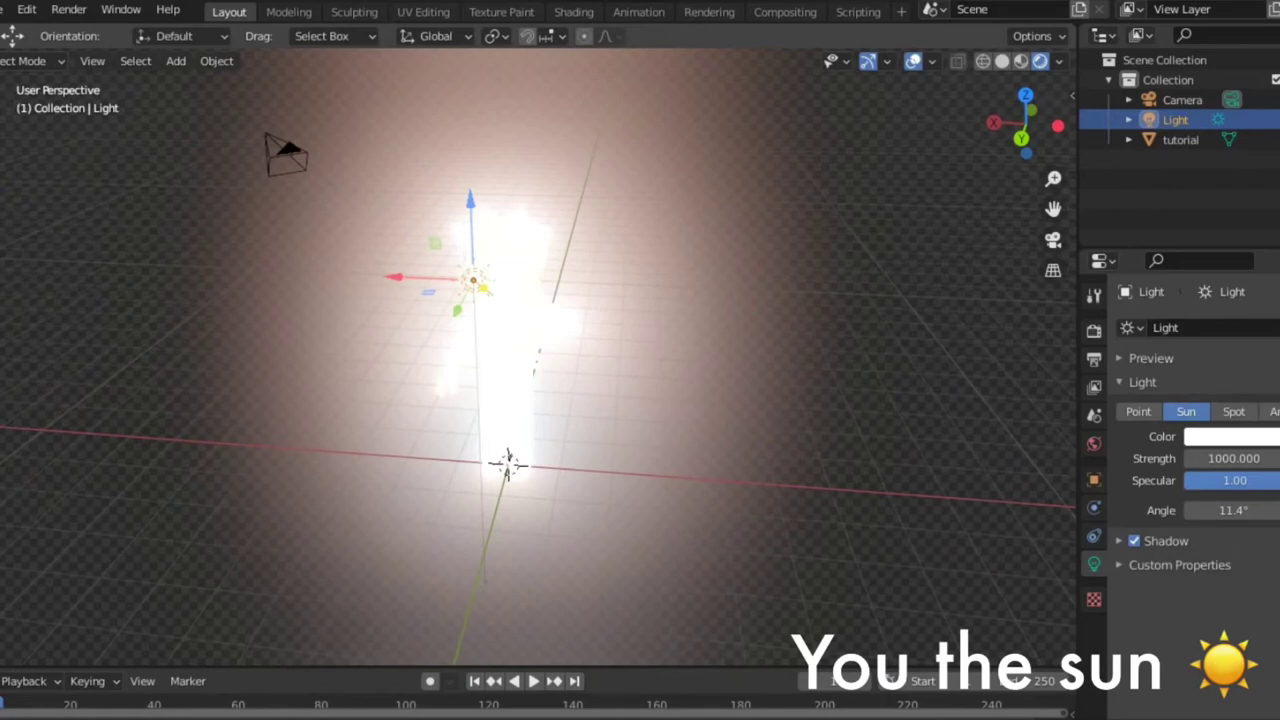
click(1234, 458)
text(999.96)
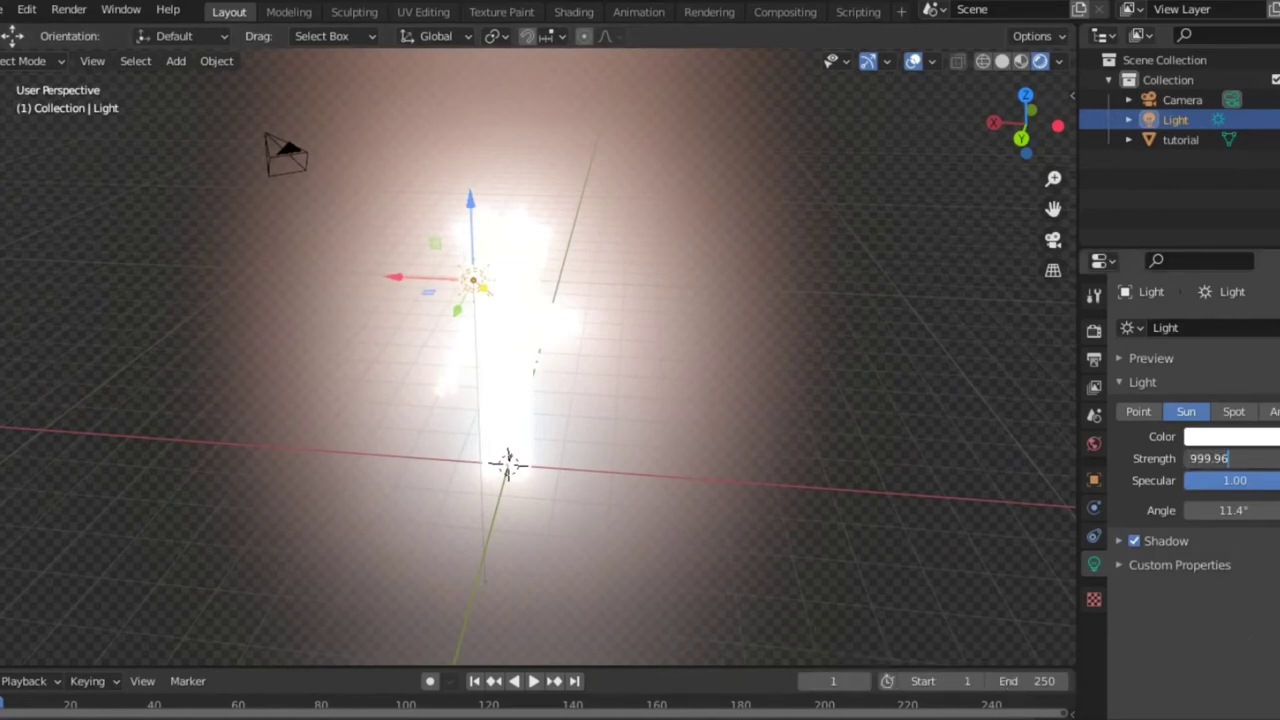
key(ctrl+a)
text(10)
key(Return)
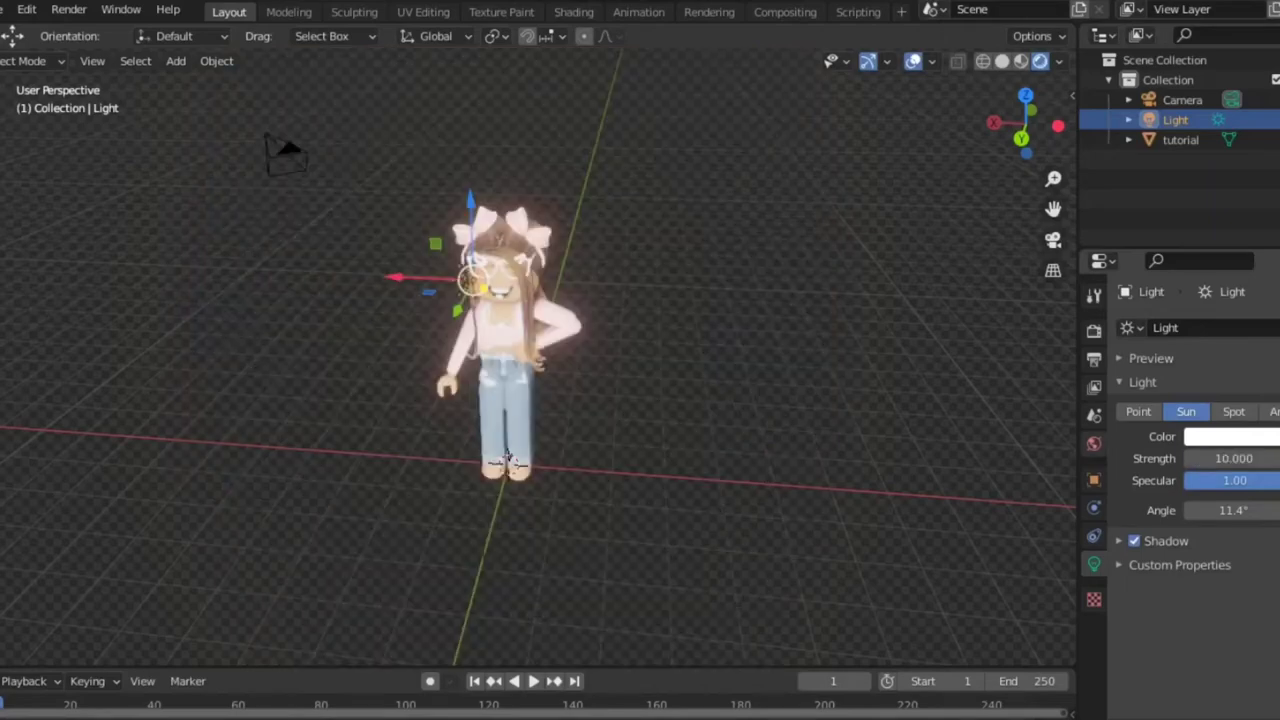
Step: Move the sun light farther out in front of the avatar along the Y axis
middle_drag(600, 400, 645, 400)
drag(828, 207, 928, 210)
middle_drag(680, 370, 690, 415)
scroll(530, 360, up, 1)
scroll(530, 360, down, 2)
Step: Select the camera and move it along Y and X to a spot in front of the avatar
click(1182, 100)
scroll(530, 365, down, 3)
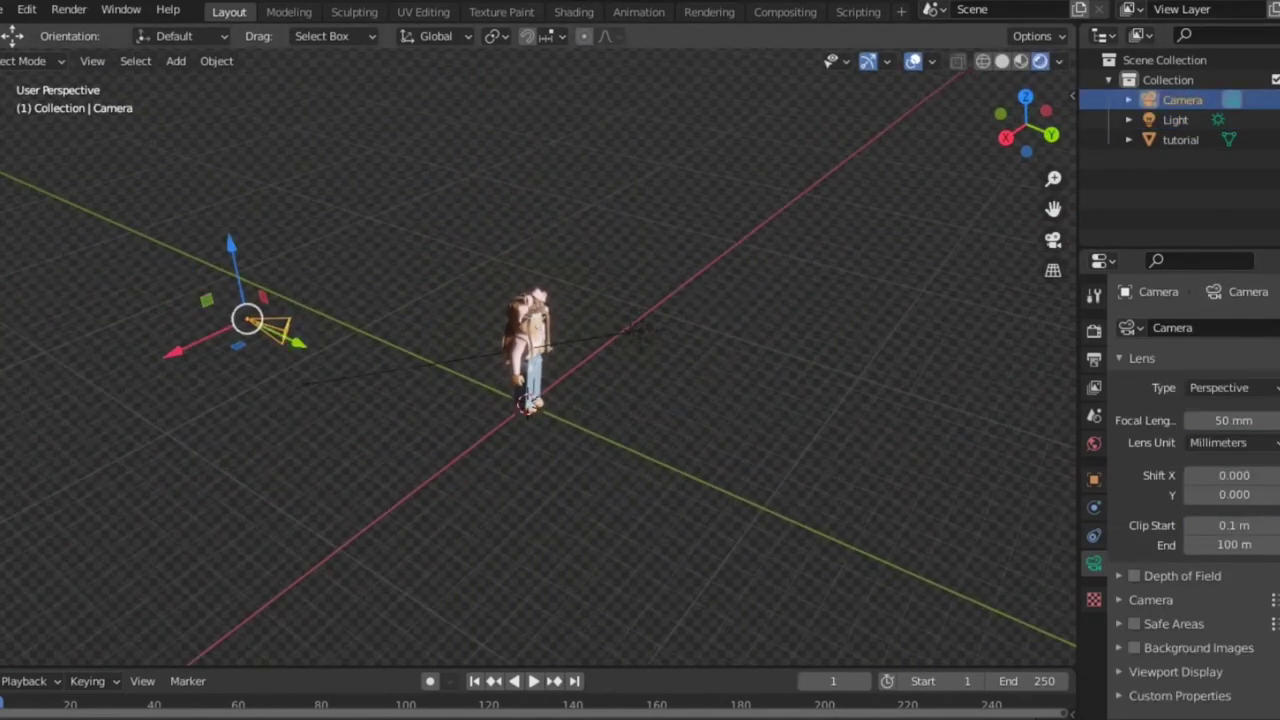
key(g)
key(y)
key(Return)
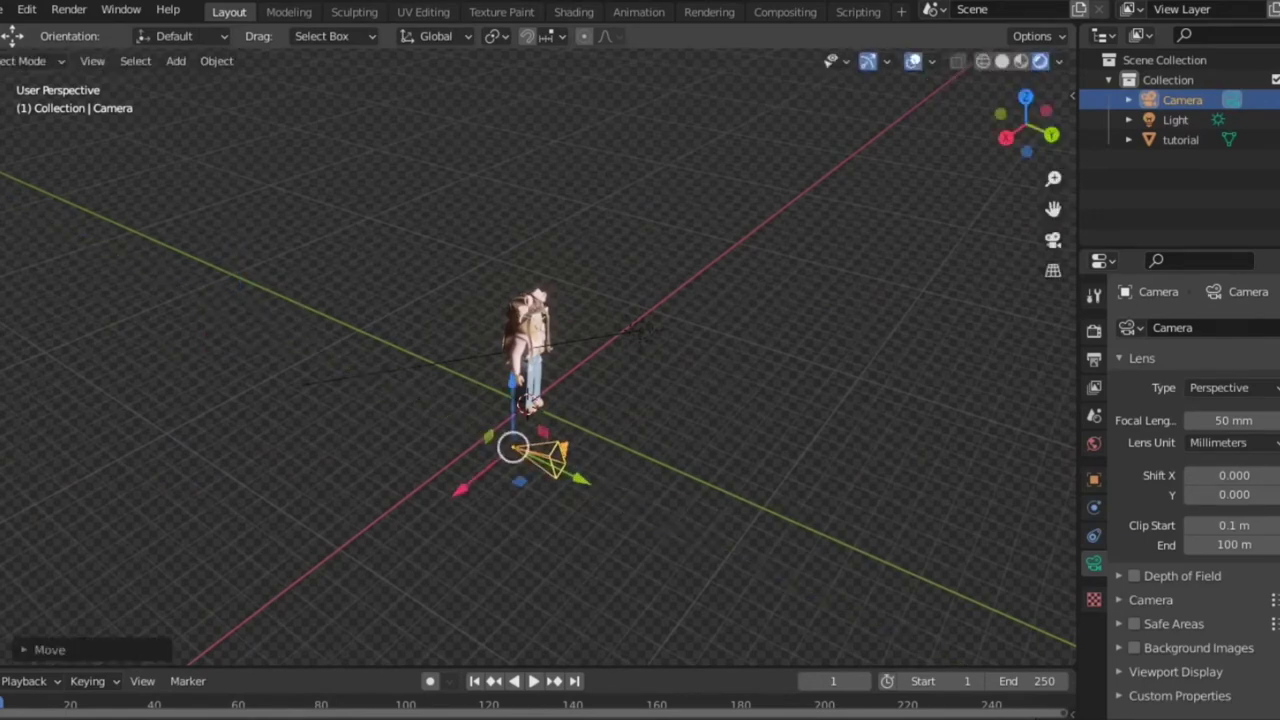
drag(461, 489, 582, 390)
middle_drag(590, 390, 450, 363)
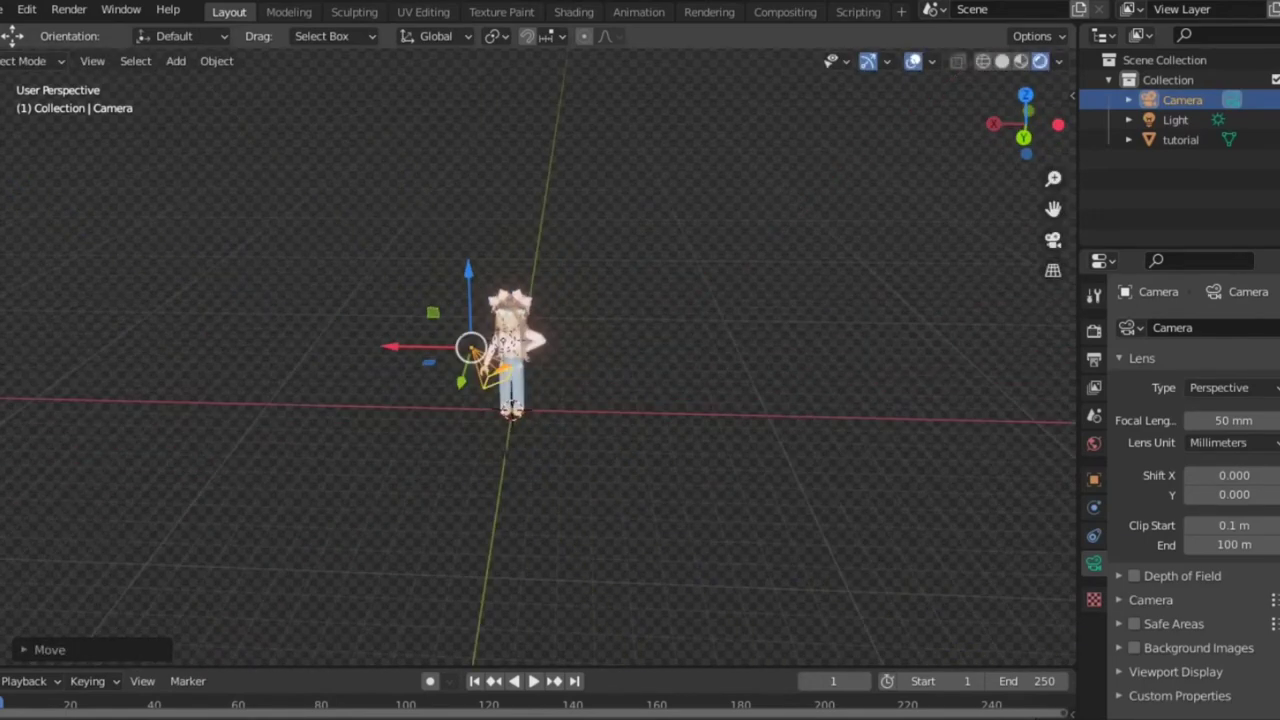
Step: Rotate the camera so that it faces the front of the avatar
key(alt+a)
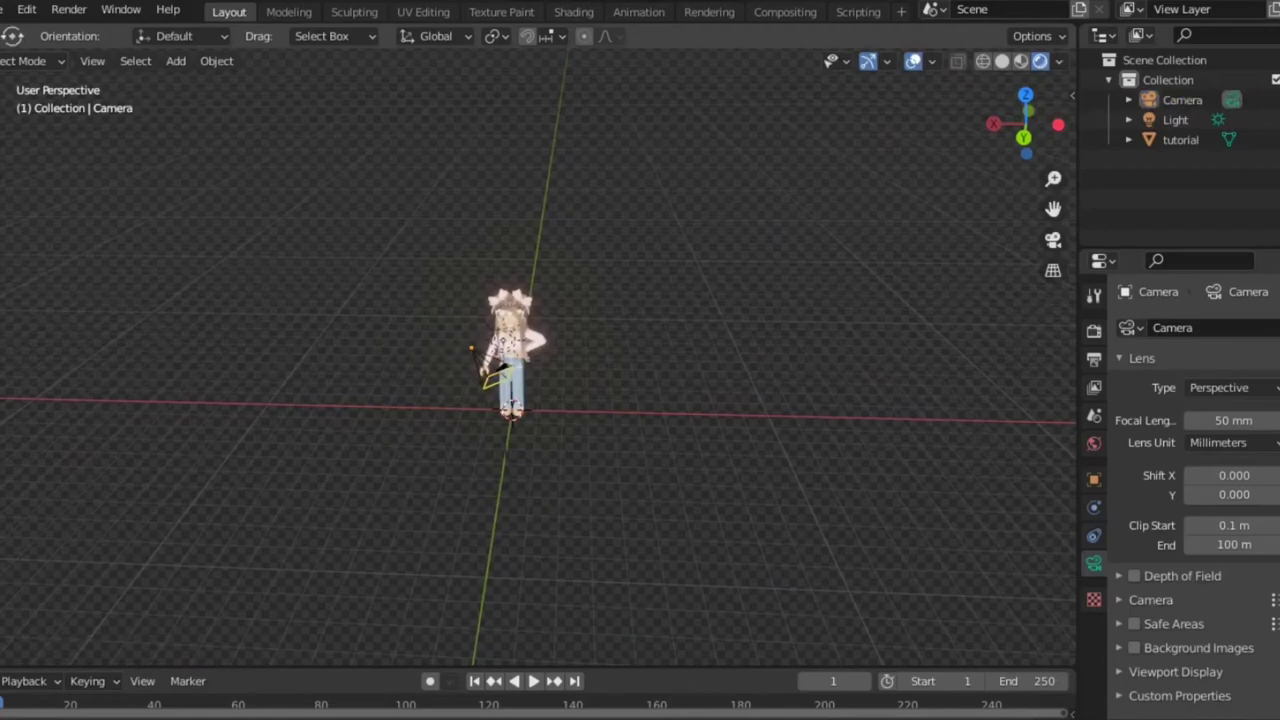
scroll(538, 360, up, 3)
click(448, 384)
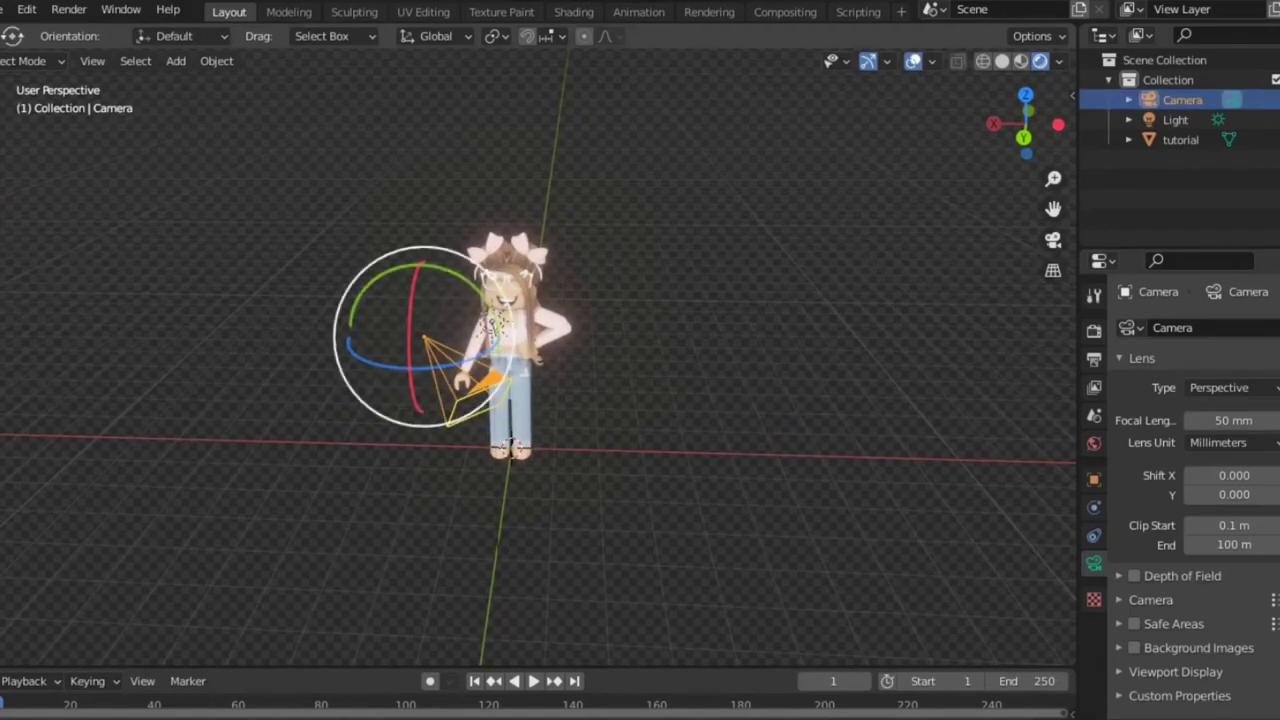
drag(494, 350, 371, 214)
drag(385, 295, 397, 320)
middle_drag(397, 320, 516, 446)
Step: Center the camera on the avatar, pull it back along the Y axis and lower it slightly
key(shift+space)
key(g)
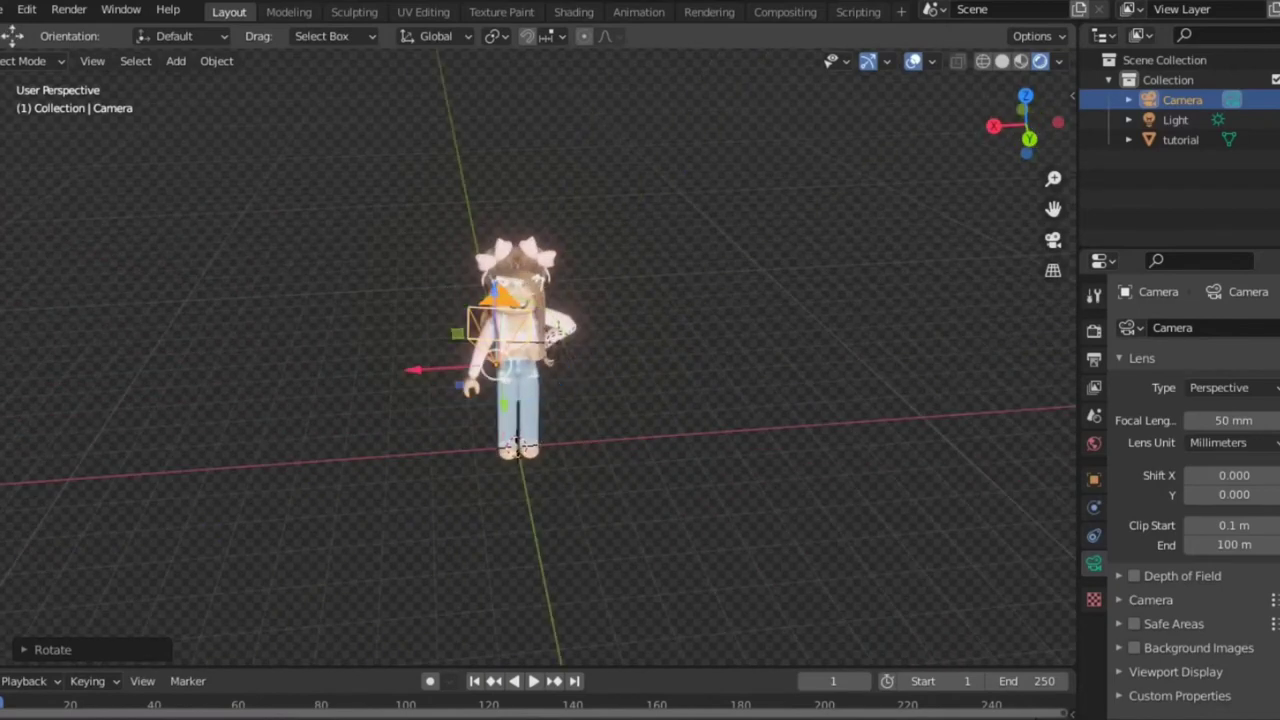
drag(422, 369, 475, 365)
middle_drag(475, 365, 630, 345)
drag(880, 251, 981, 257)
drag(904, 170, 902, 188)
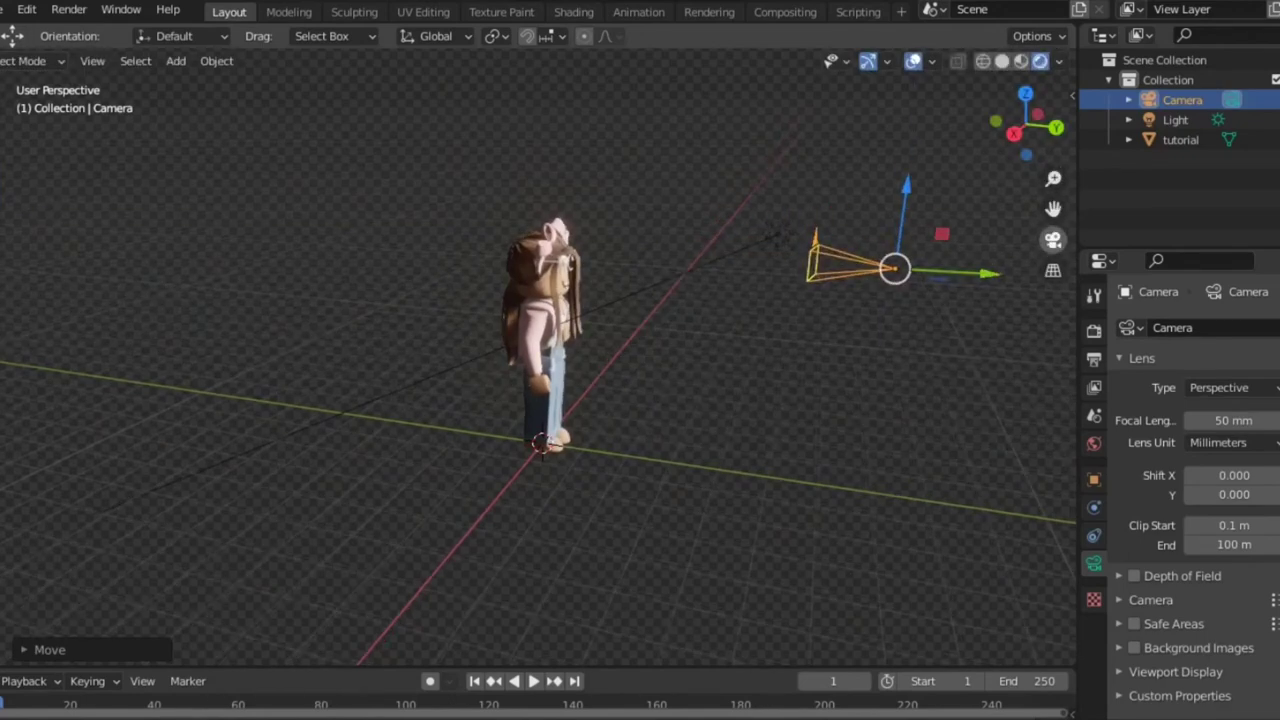
Step: Look through the camera and fly it in close around the avatar's head using walk navigation
click(1053, 240)
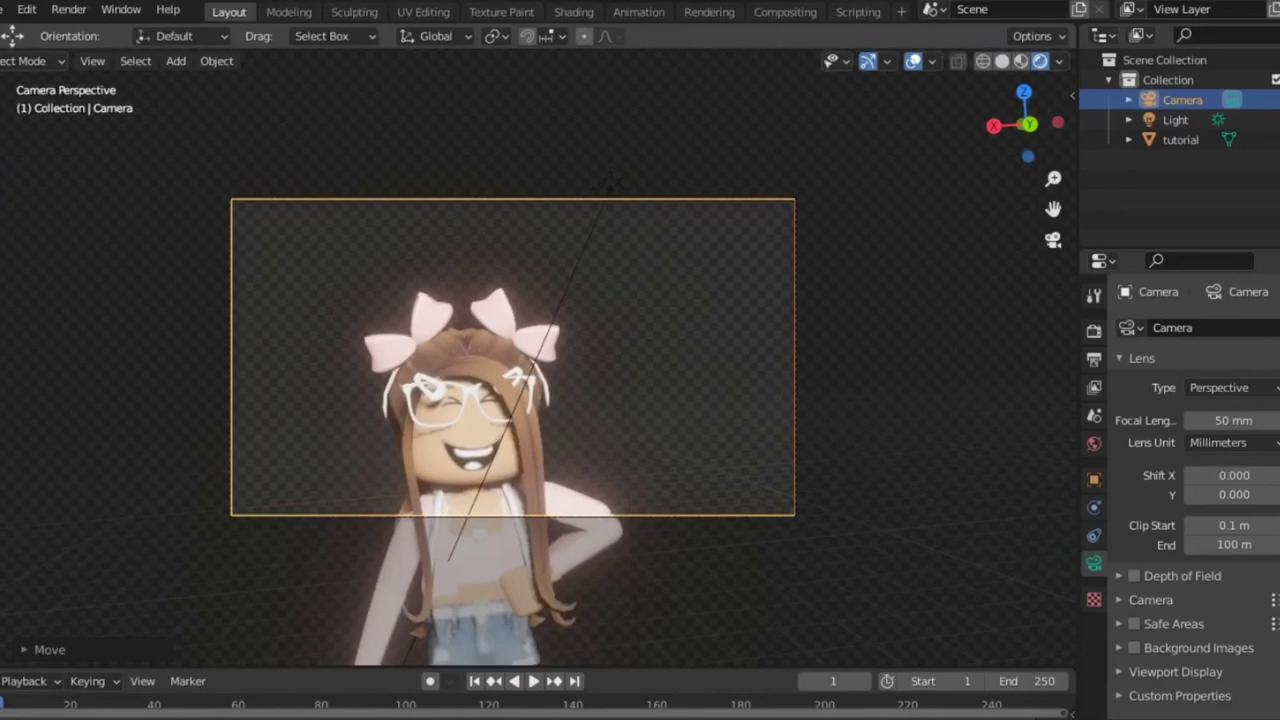
key(shift+grave)
key(w)
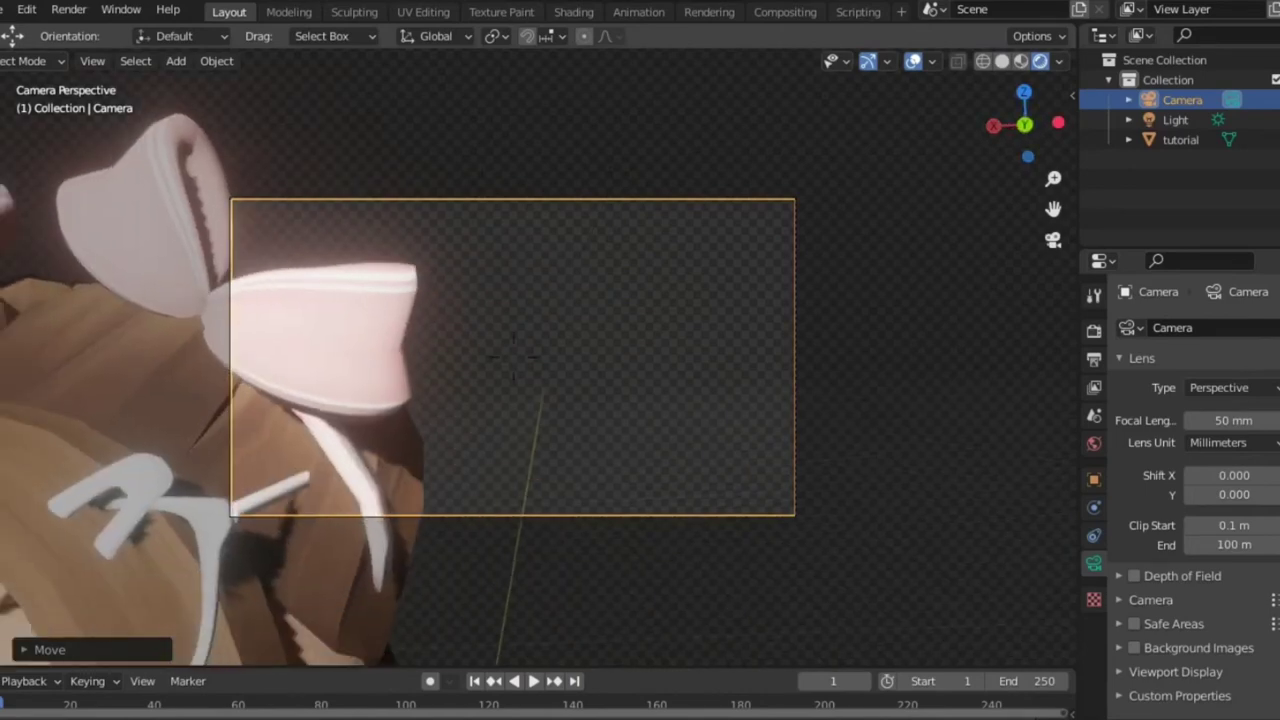
key(a)
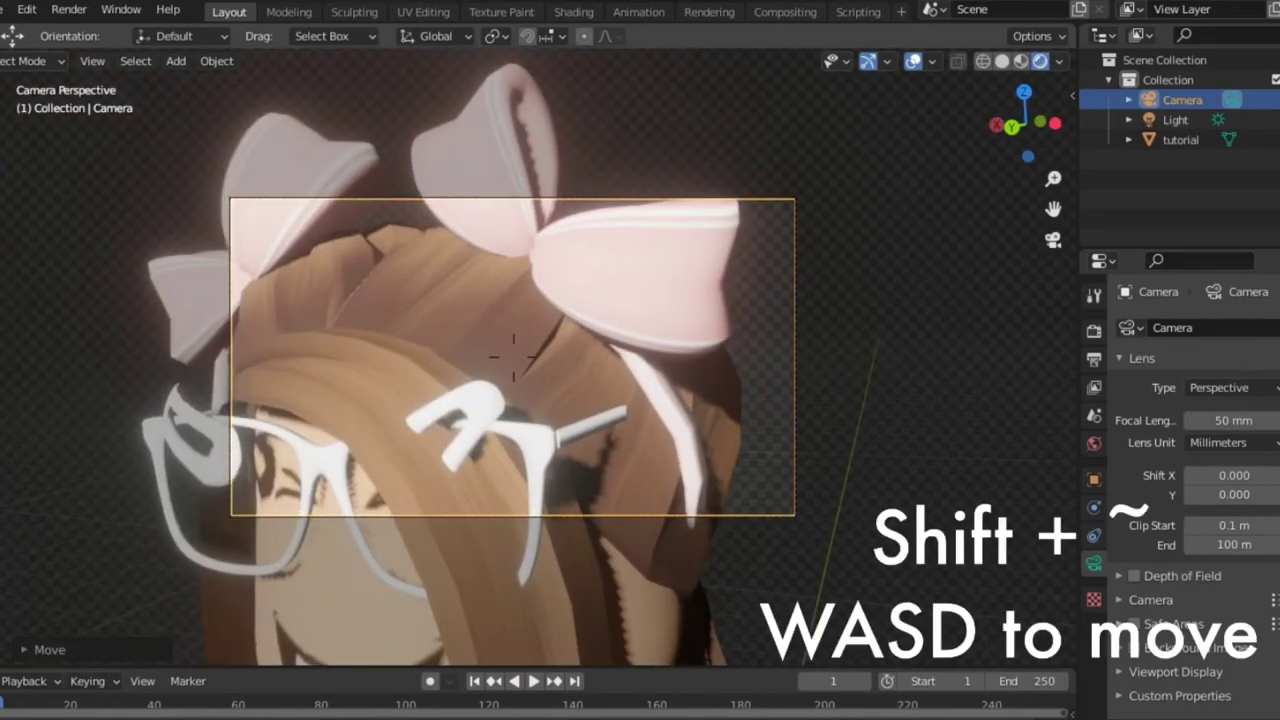
key(a)
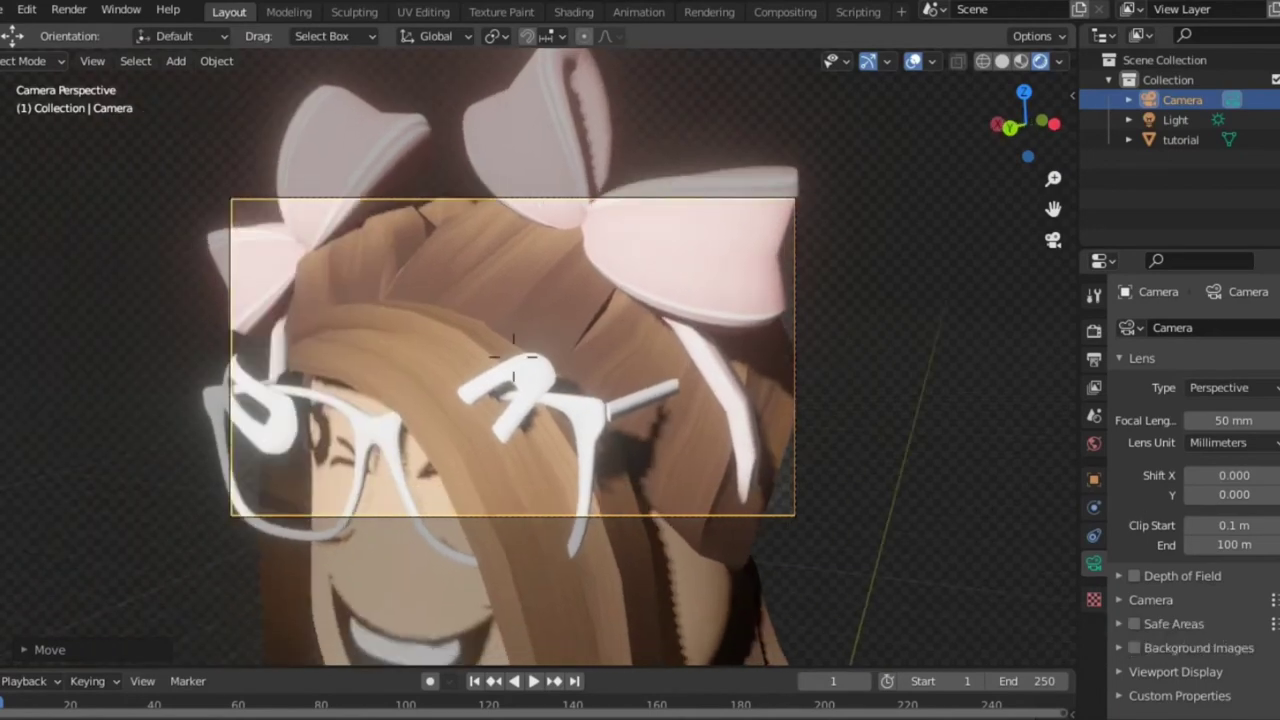
key(d)
key(w)
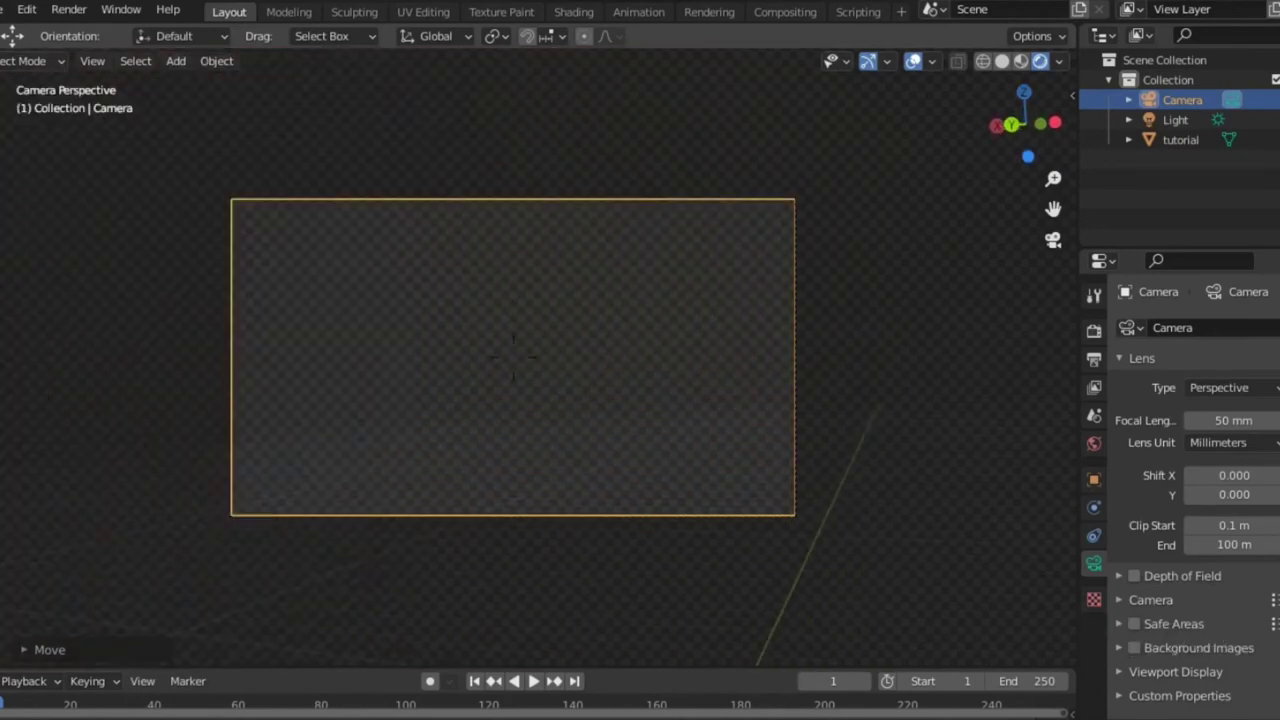
key(a)
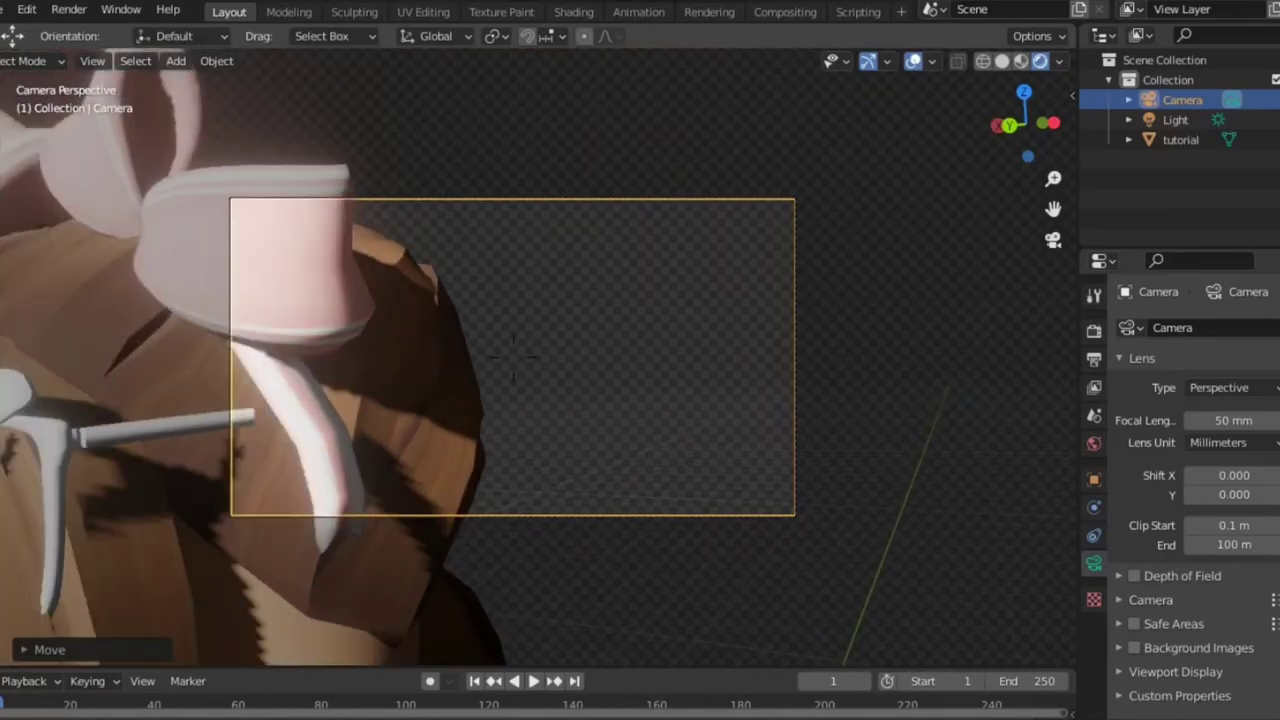
Step: Fly the camera back and sideways to frame the avatar from head to thighs in the right half of the shot
key(s)
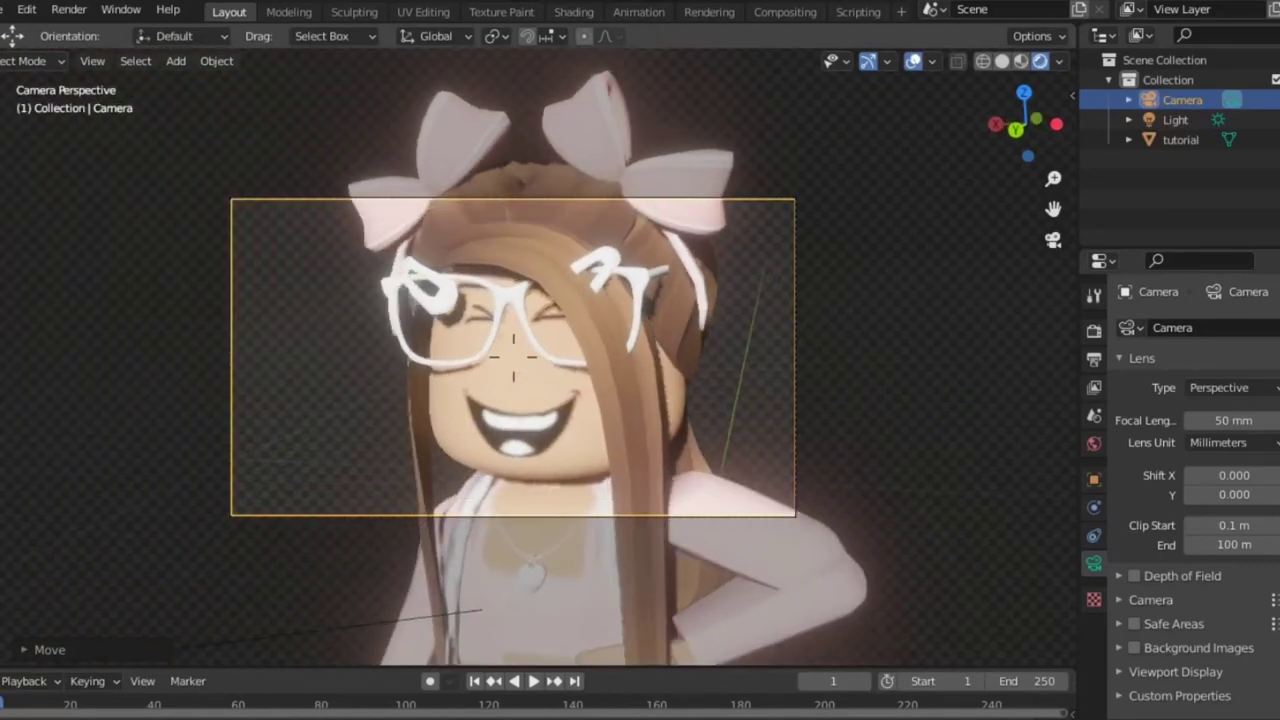
key(s)
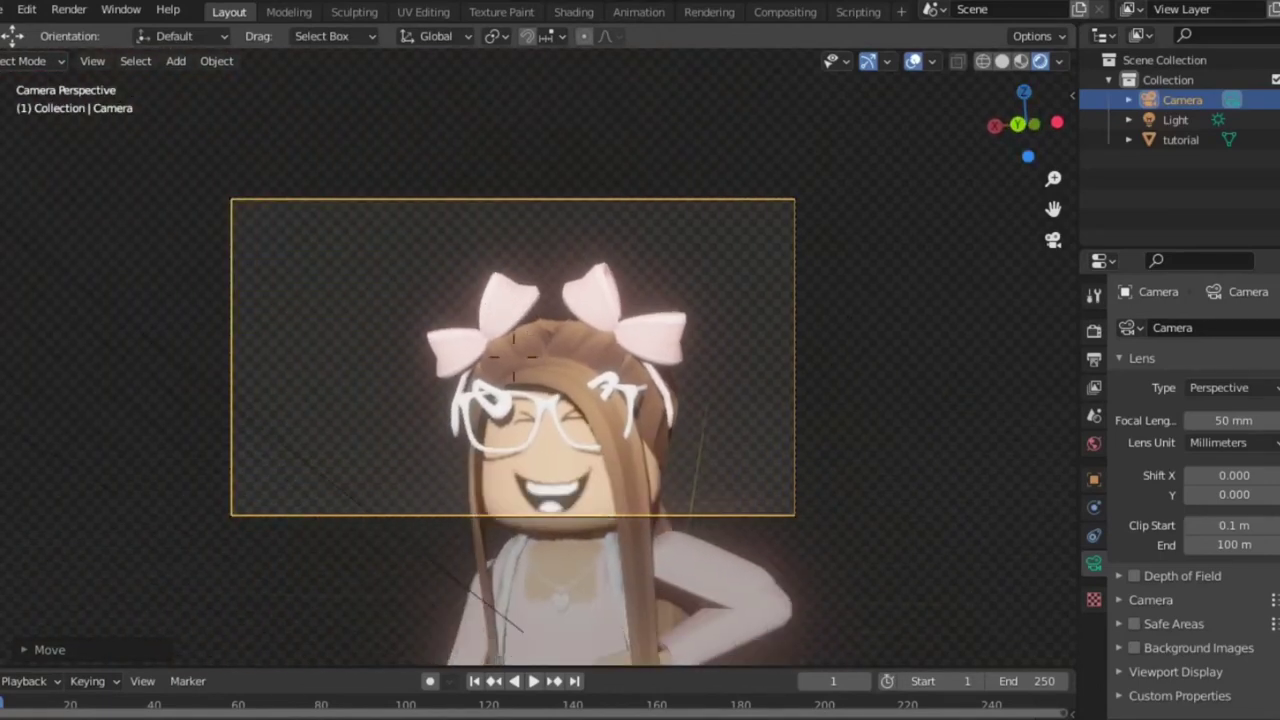
key(s)
key(a)
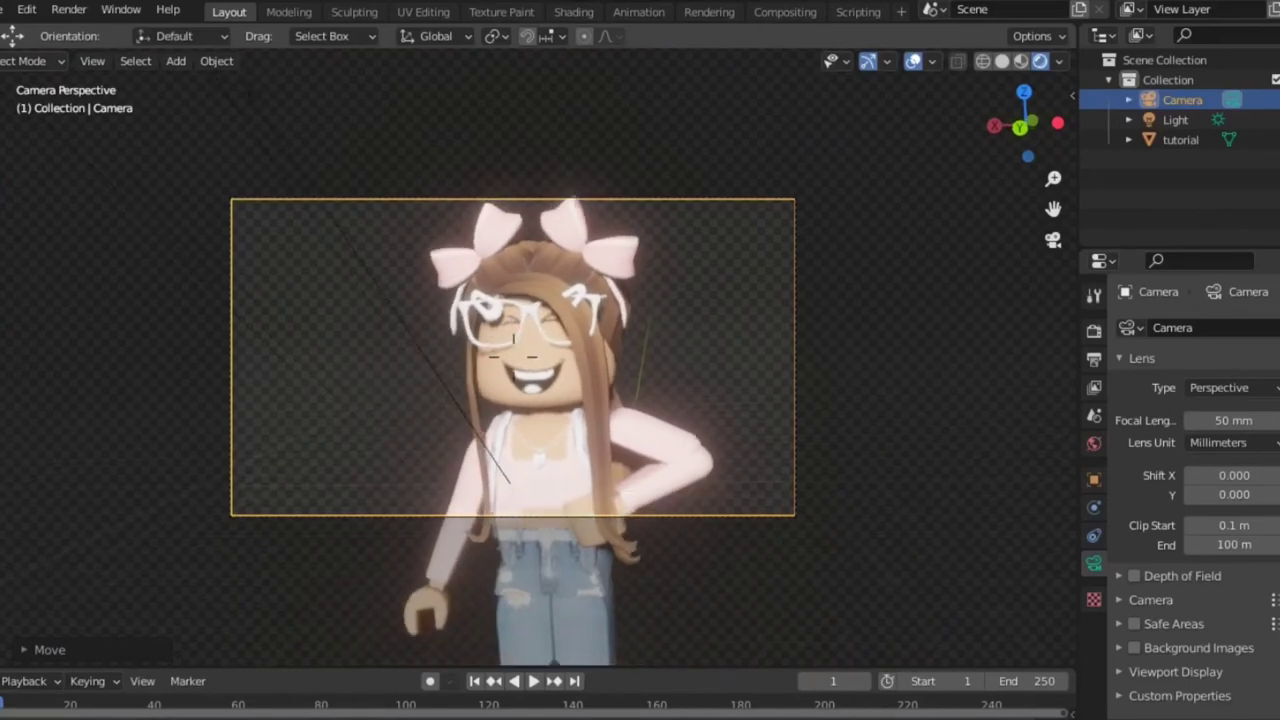
key(s)
key(s)
key(s)
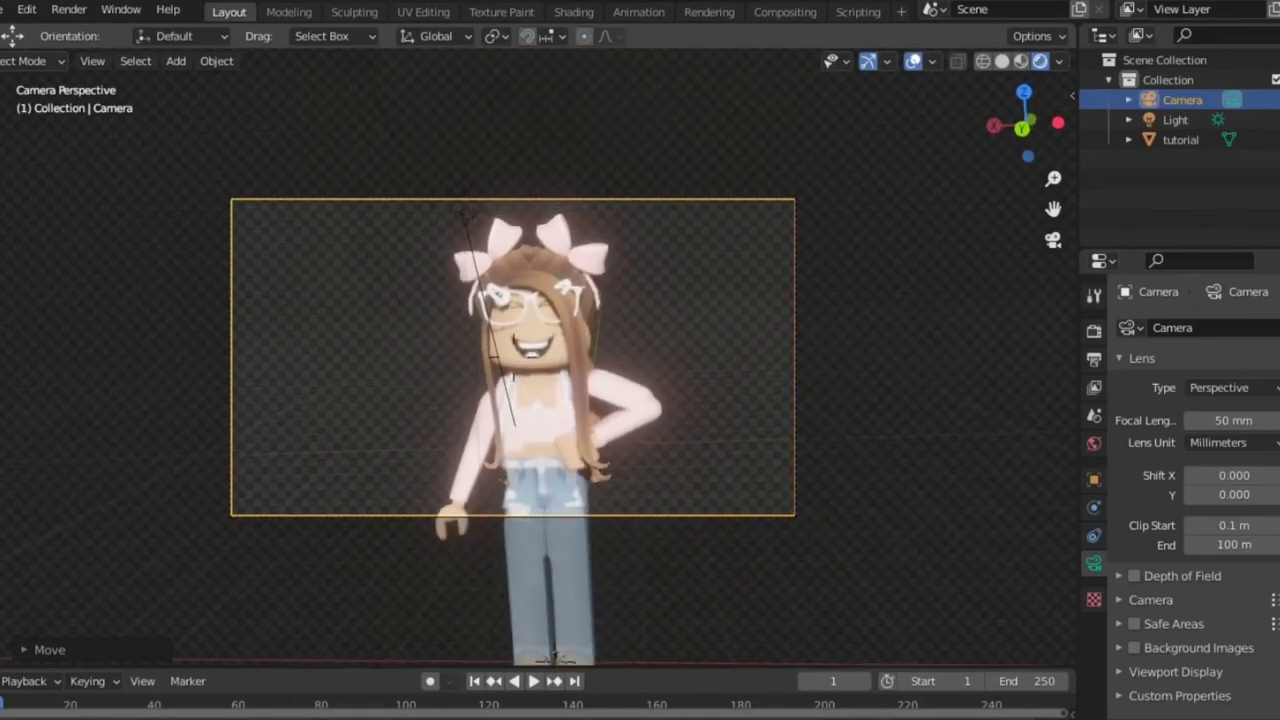
key(a)
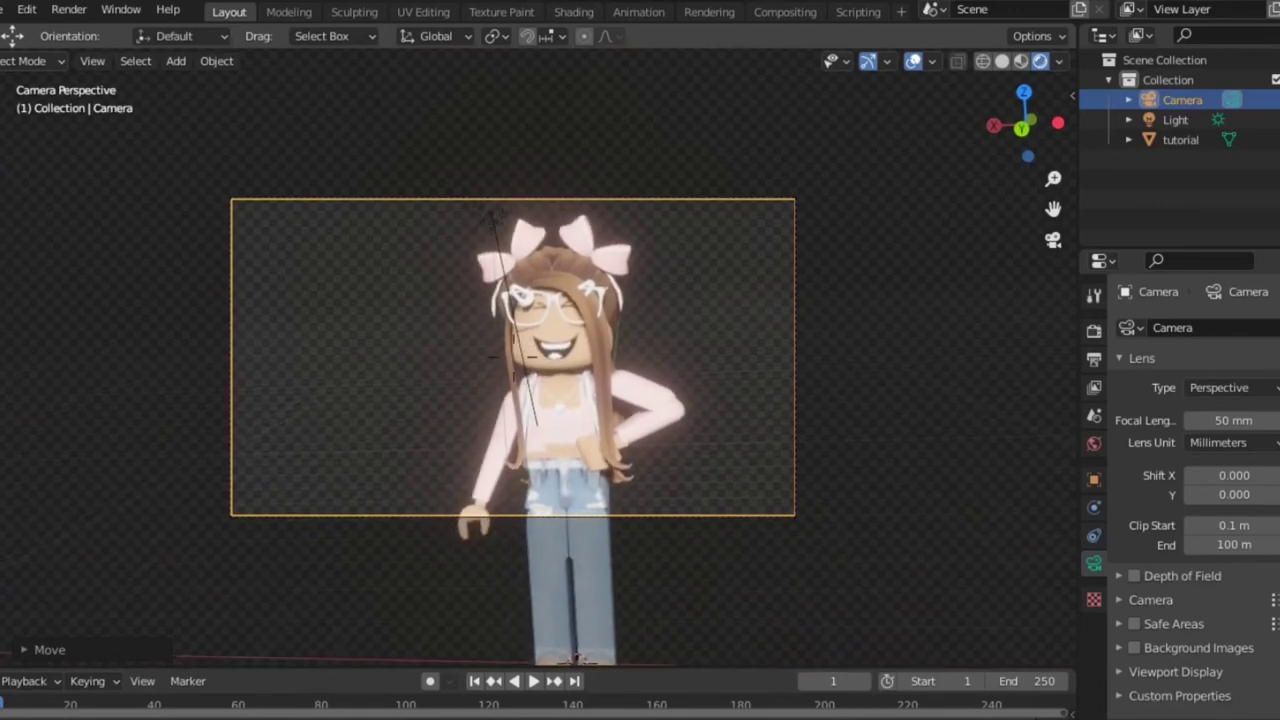
click(514, 357)
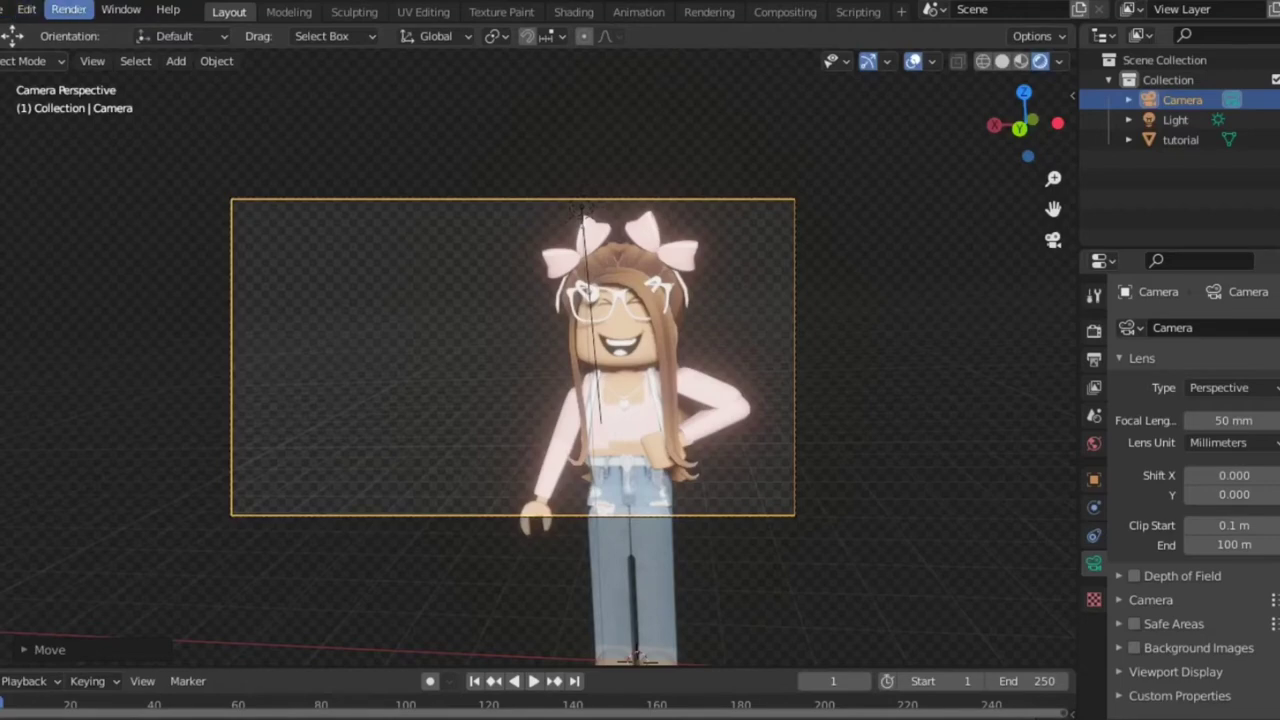
Step: Render the image and inspect the avatar in the render result up close
click(68, 9)
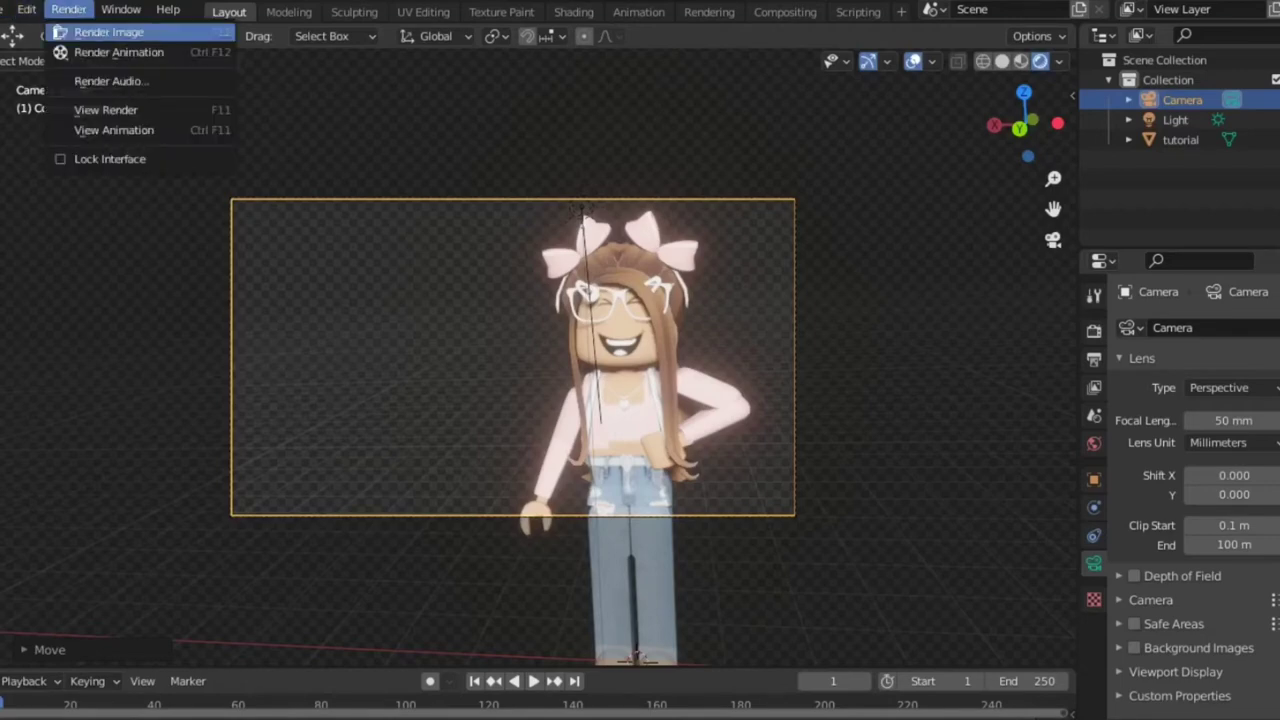
click(108, 32)
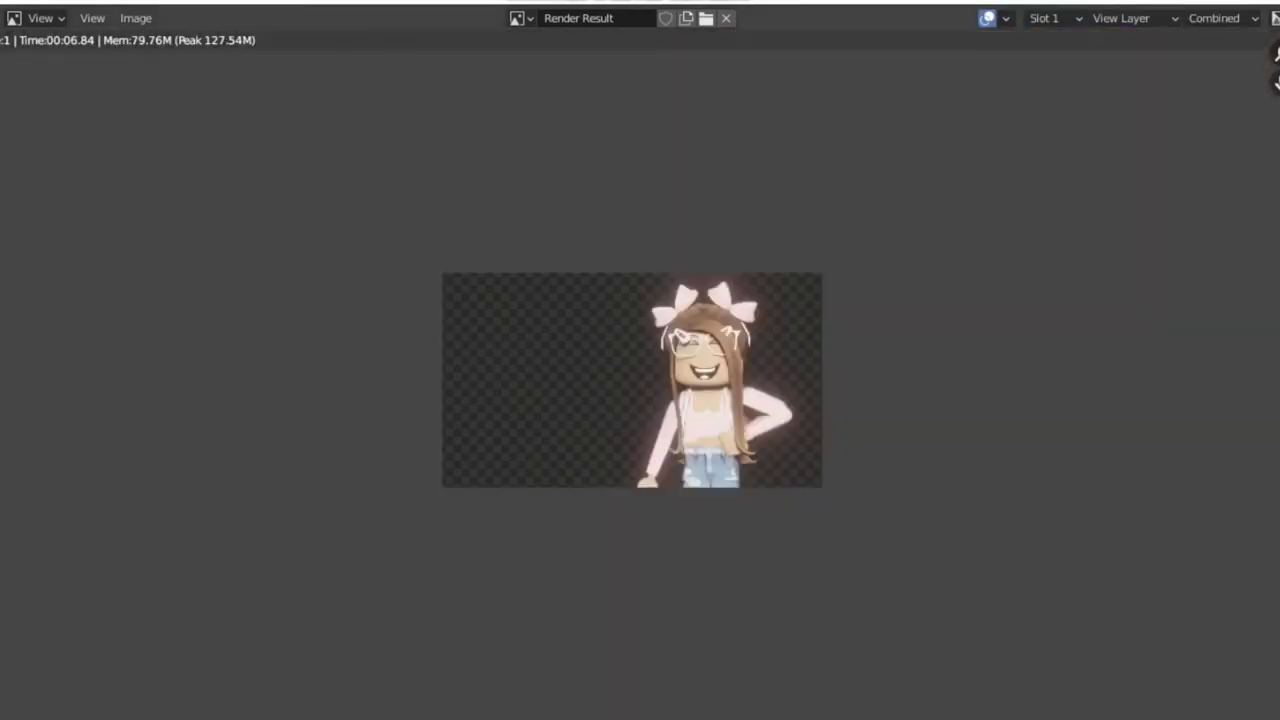
scroll(632, 380, up, 4)
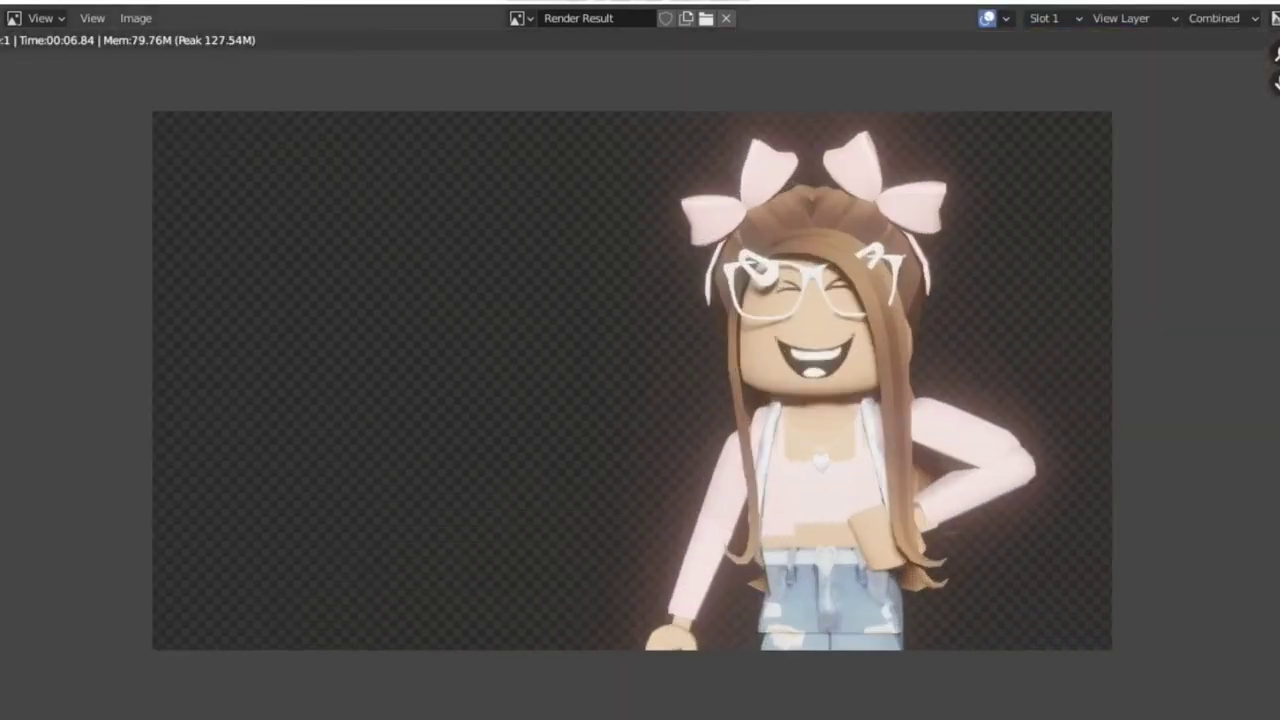
scroll(632, 380, down, 1)
scroll(632, 380, up, 4)
scroll(632, 380, down, 4)
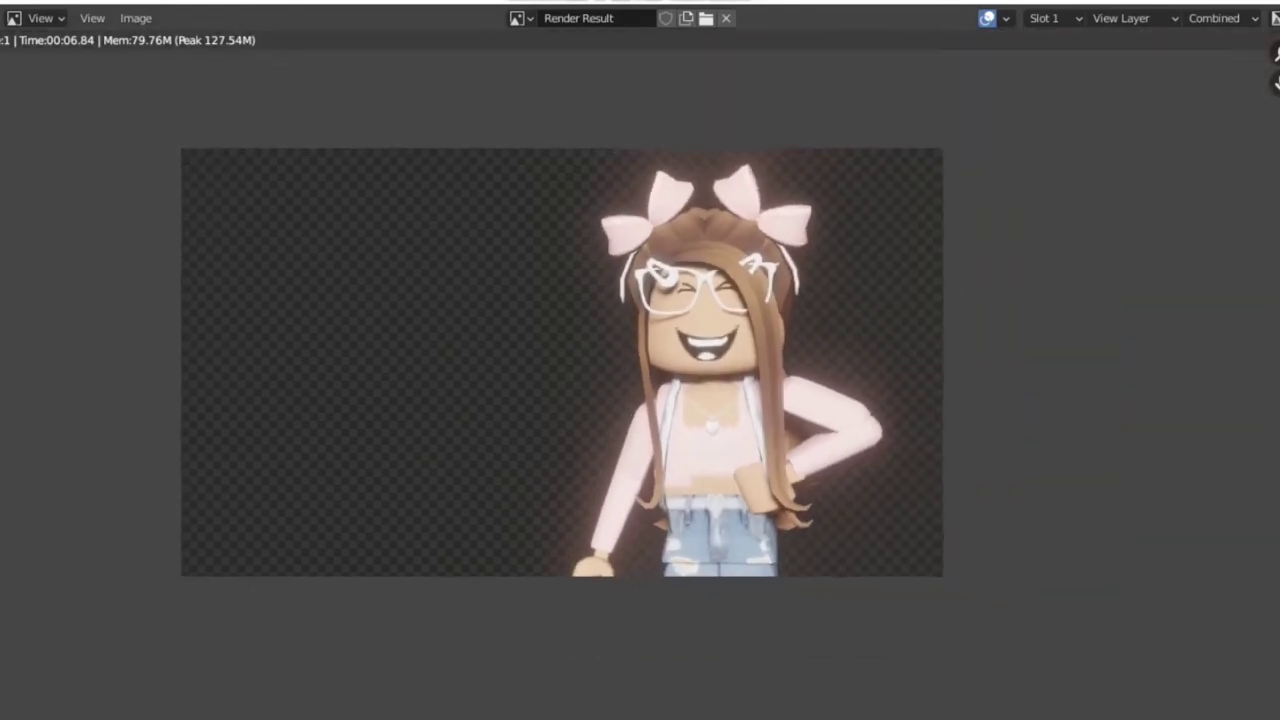
scroll(632, 380, up, 2)
scroll(632, 380, down, 4)
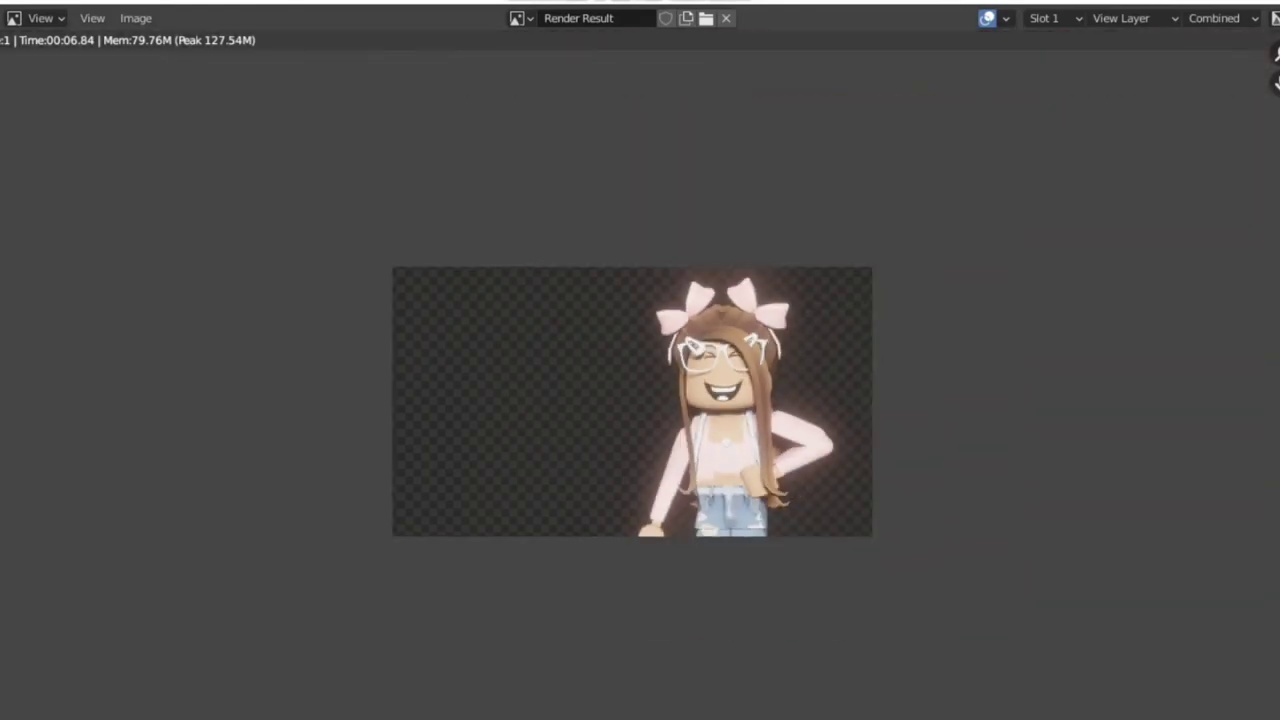
Step: Save the rendered image to the Desktop as a PNG named tutorial
scroll(632, 380, up, 1)
click(136, 18)
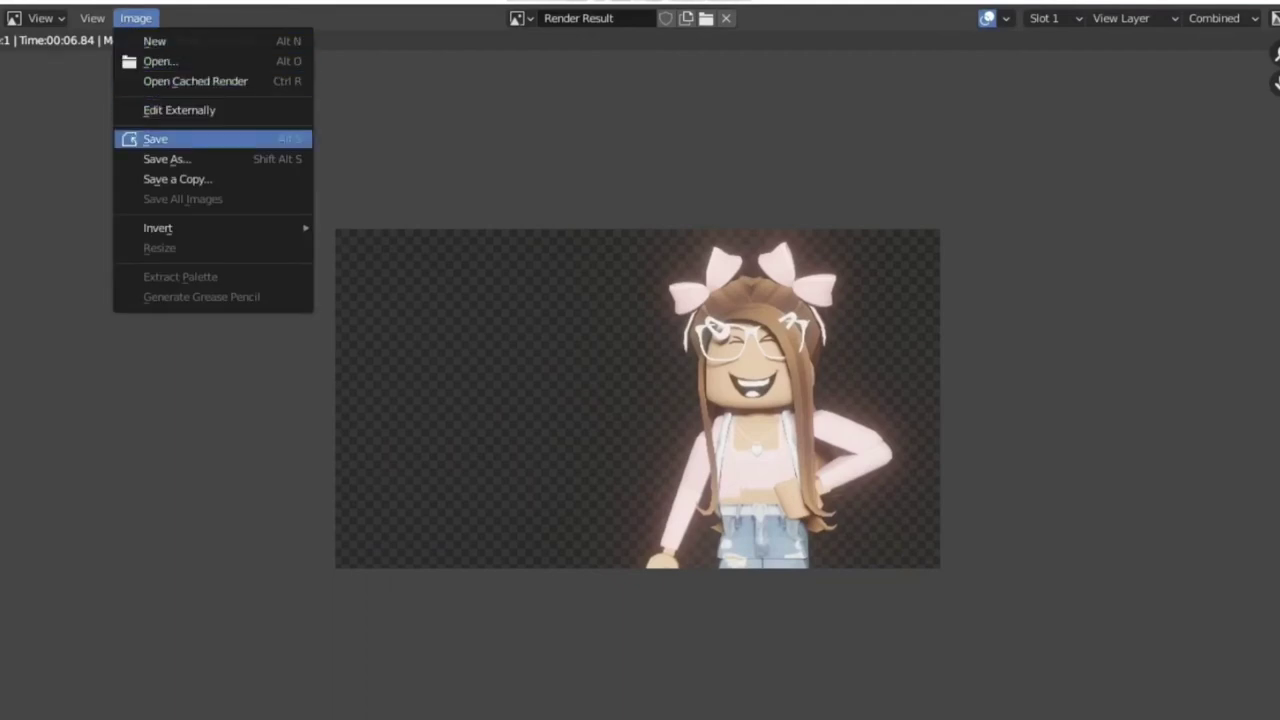
click(165, 159)
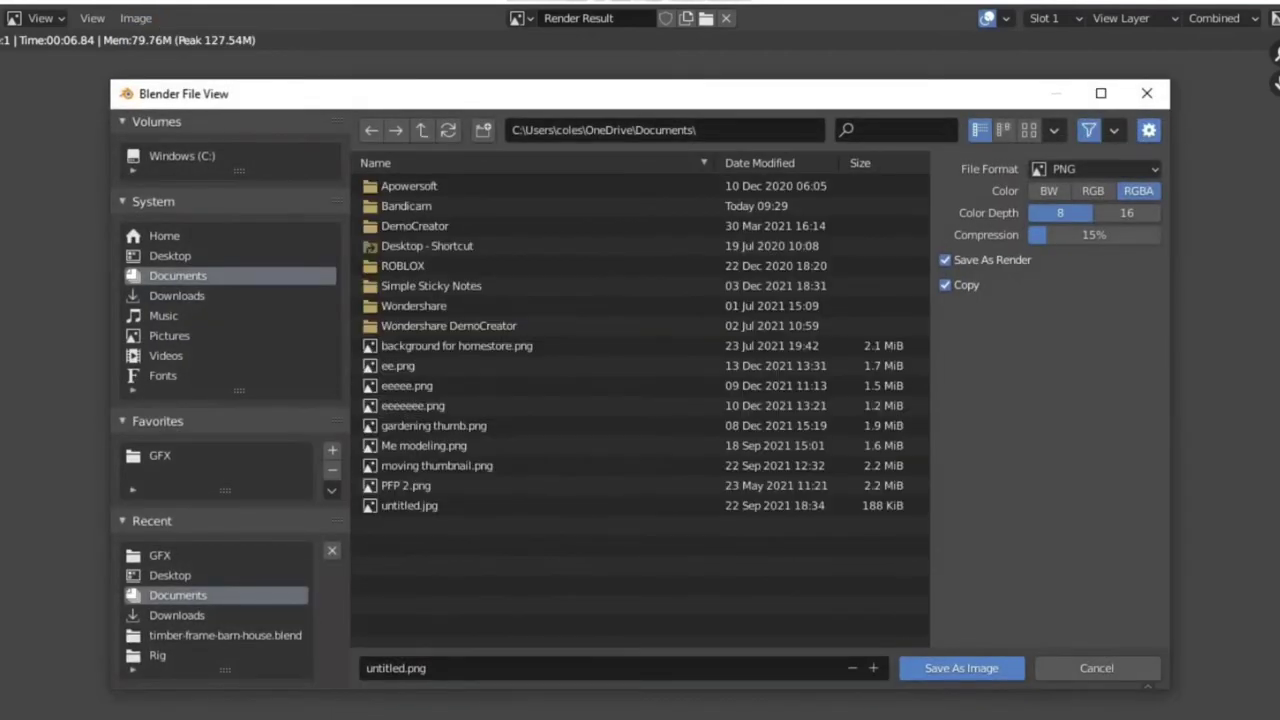
click(170, 256)
click(165, 236)
click(170, 256)
click(426, 668)
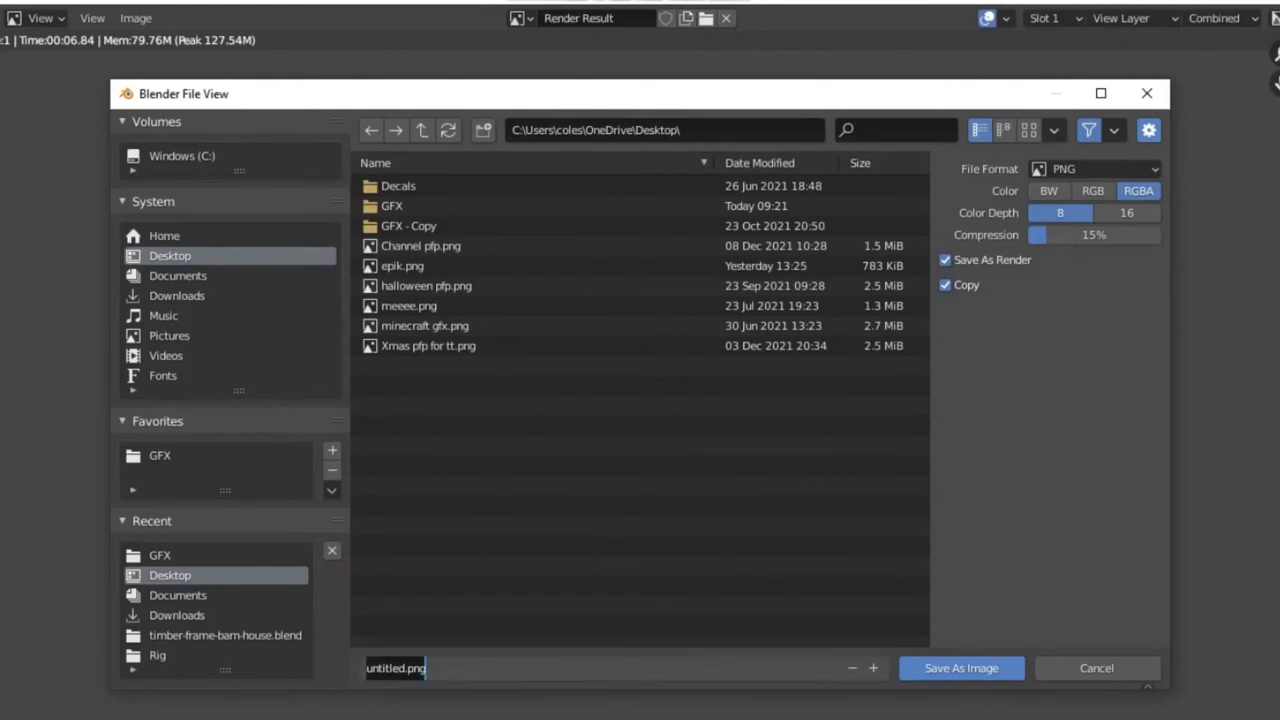
text(tutorial)
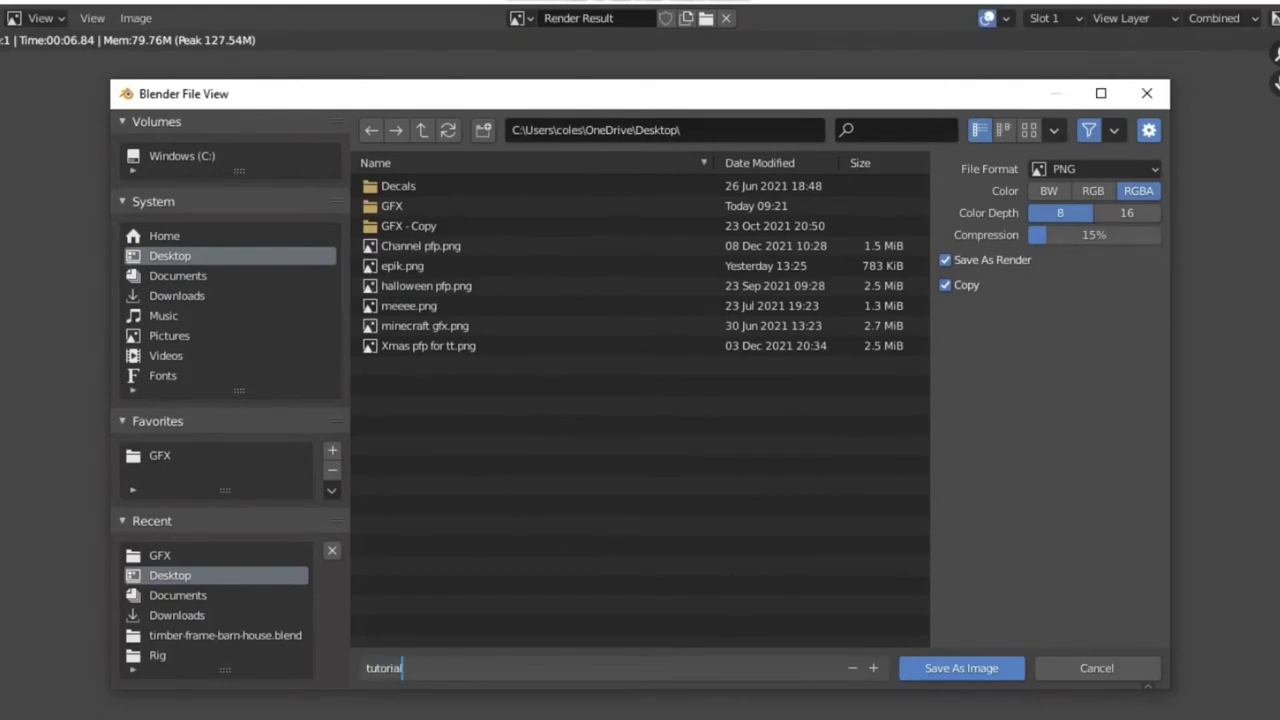
key(Return)
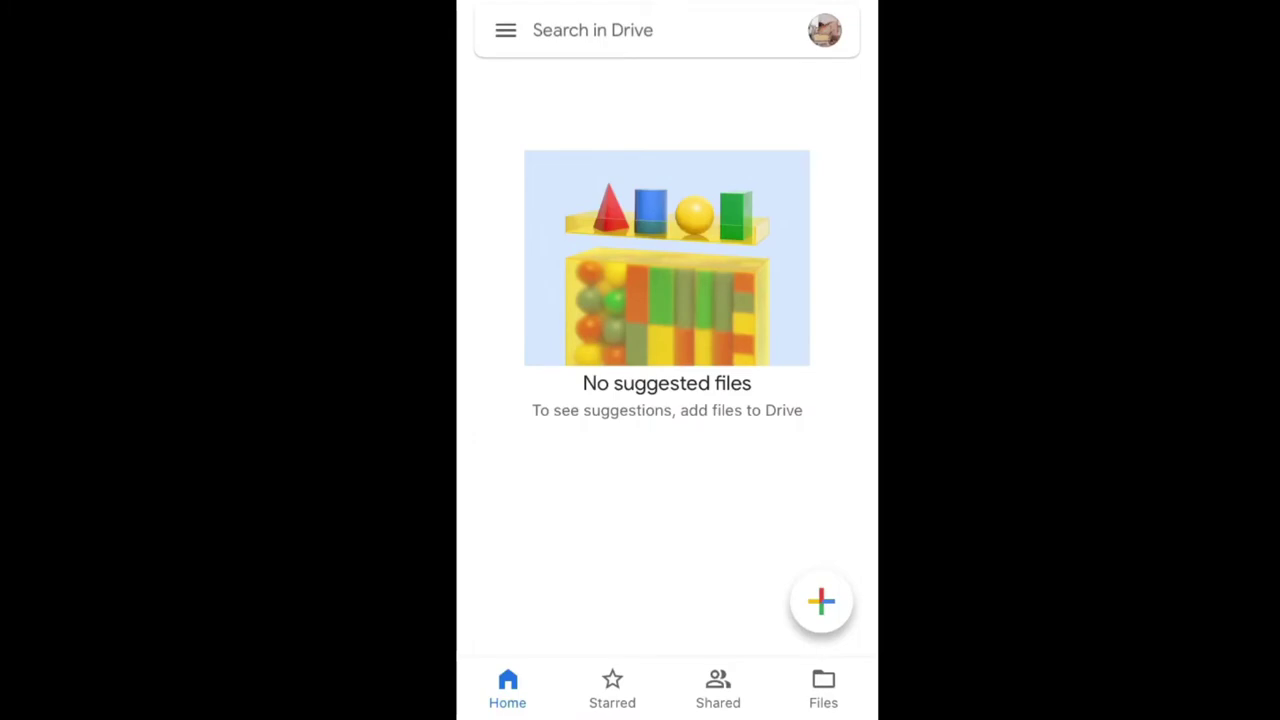
Step: Open tutorial.png in Google Drive on the phone and save a copy of the image to the device
scroll(667, 300, up, 2)
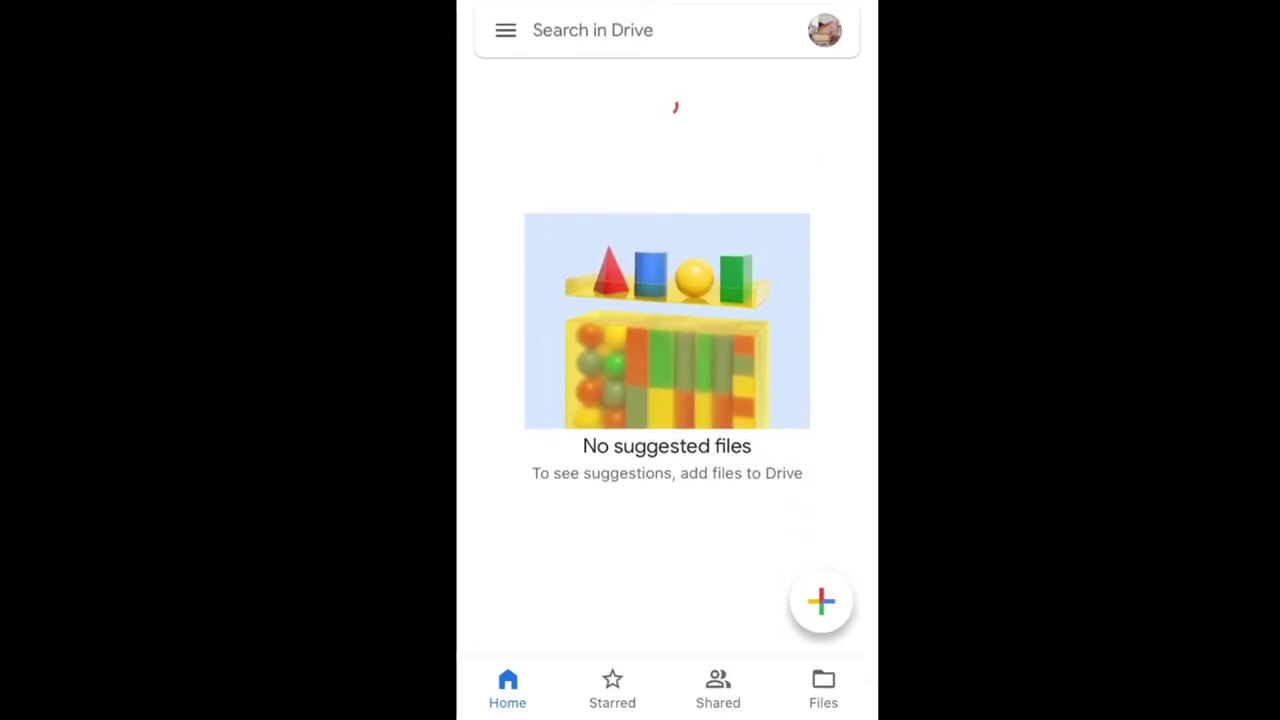
scroll(667, 400, down, 3)
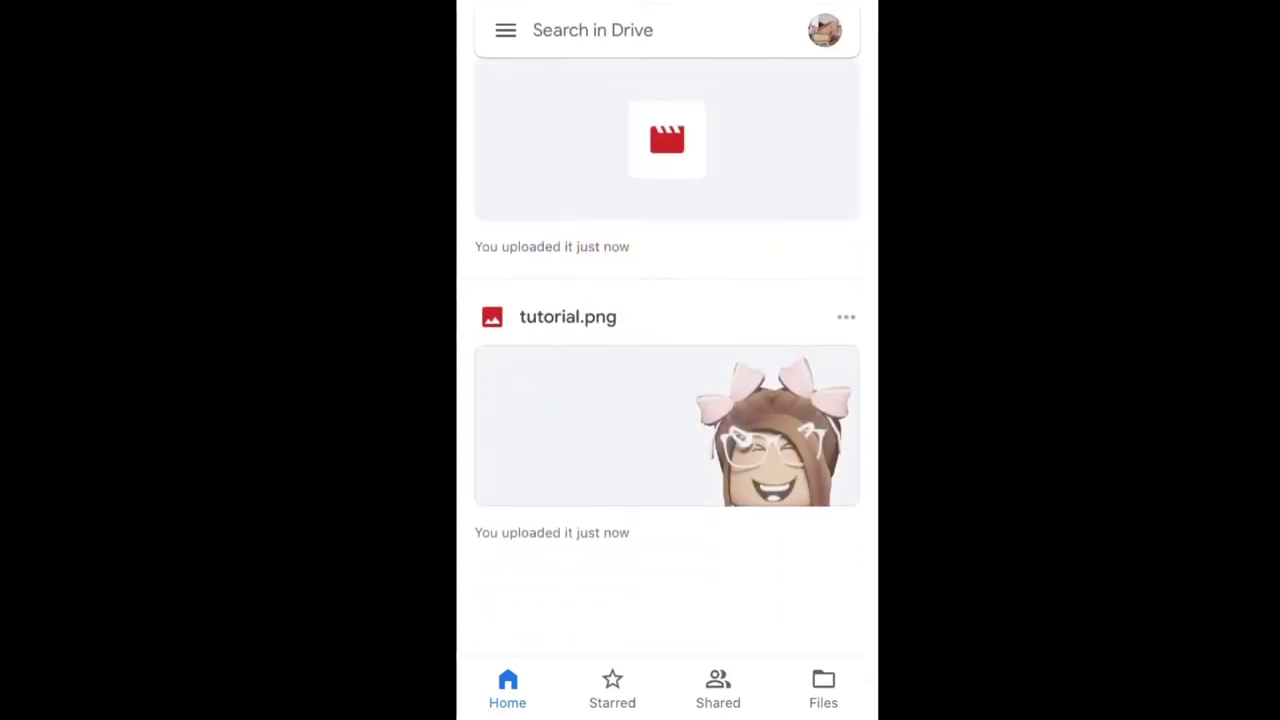
click(667, 500)
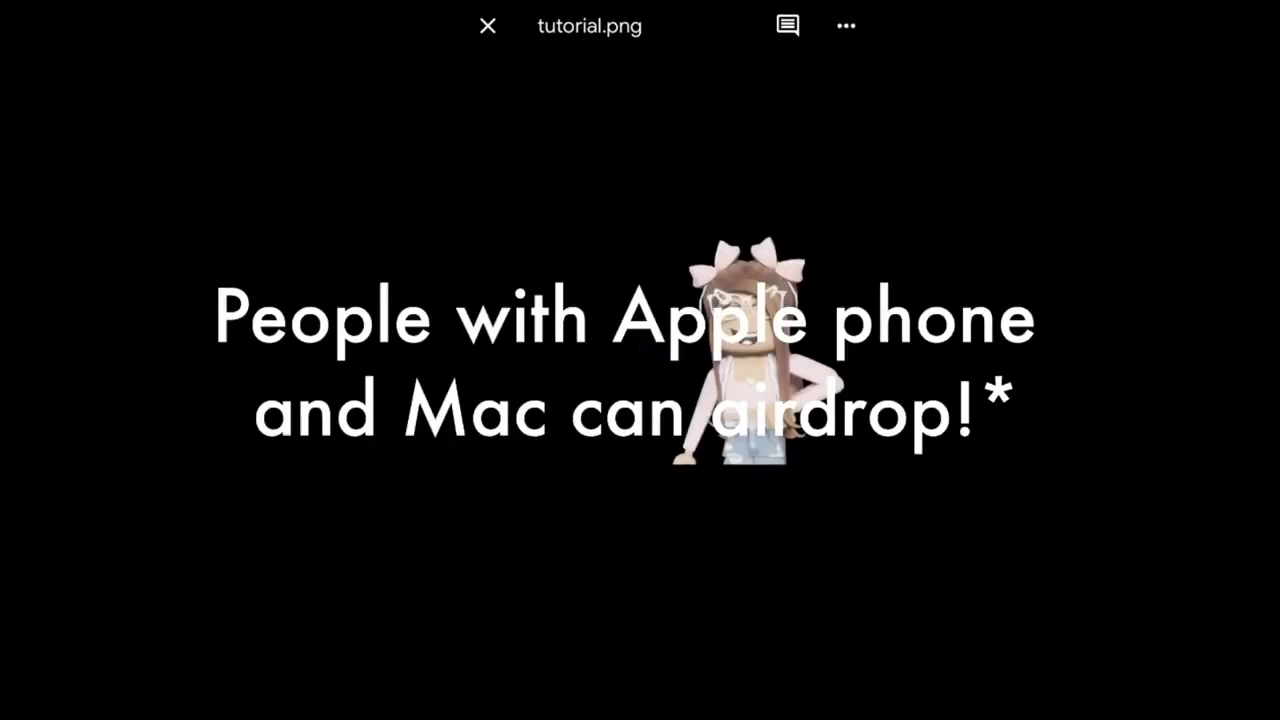
click(846, 26)
scroll(686, 386, down, 4)
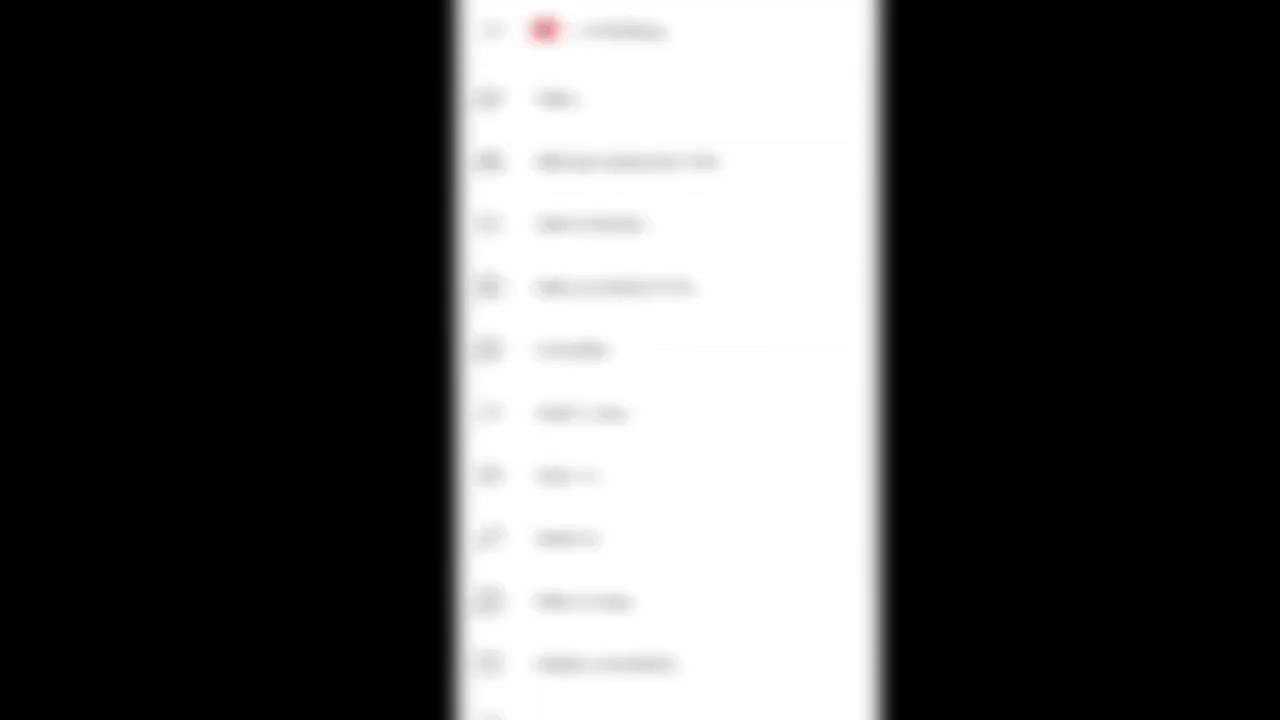
click(582, 413)
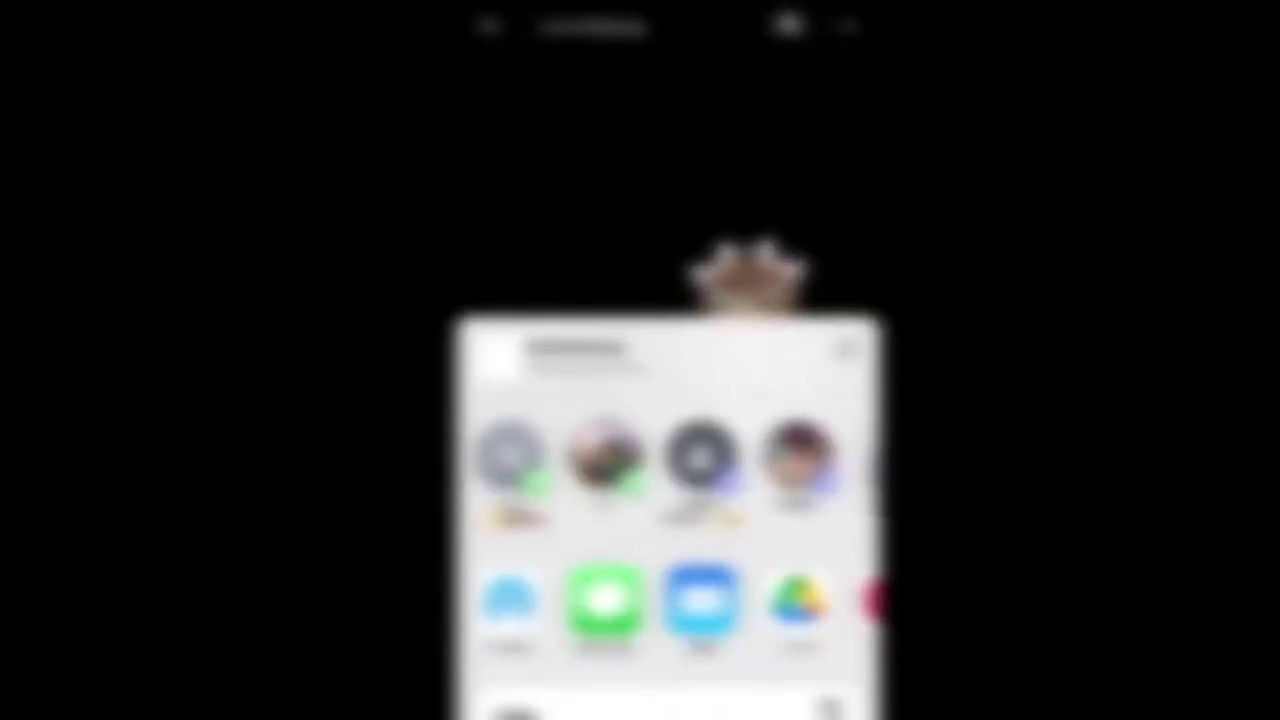
scroll(667, 450, down, 3)
click(545, 541)
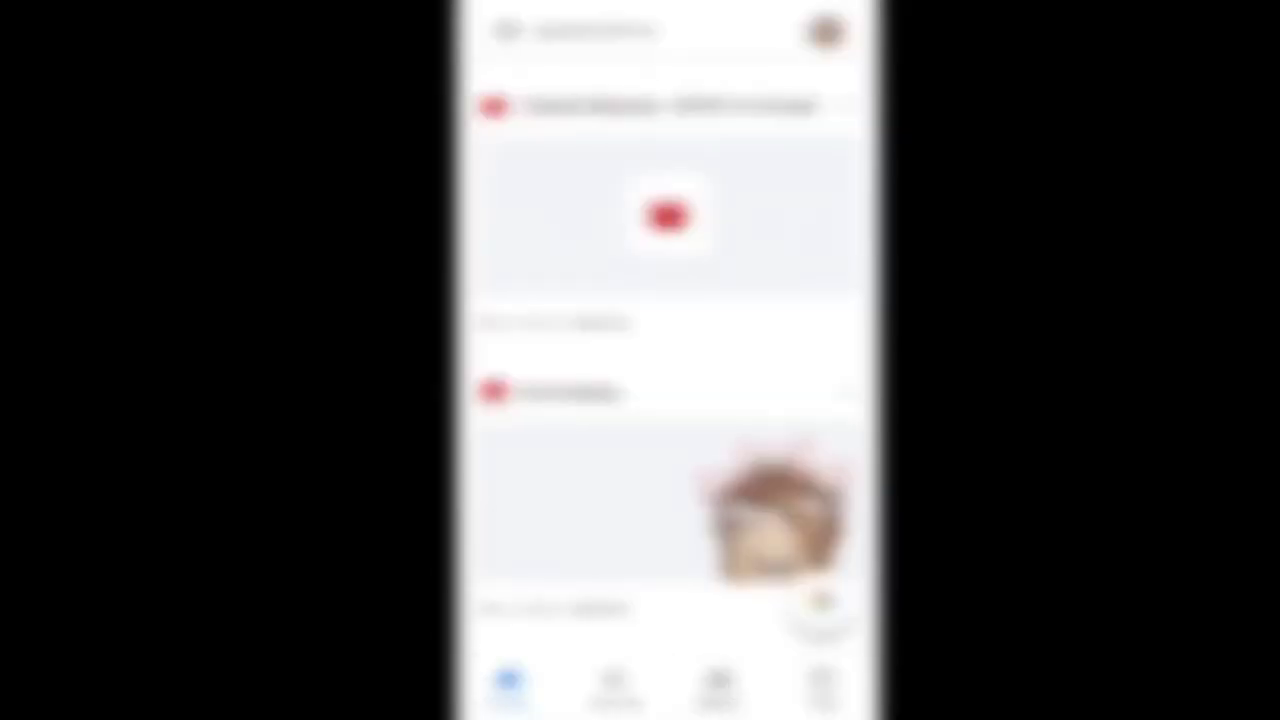
Step: Switch to the phone's web browser and search Google Images for "pink aesthetic sky background"
drag(667, 716, 667, 420)
click(760, 654)
click(667, 26)
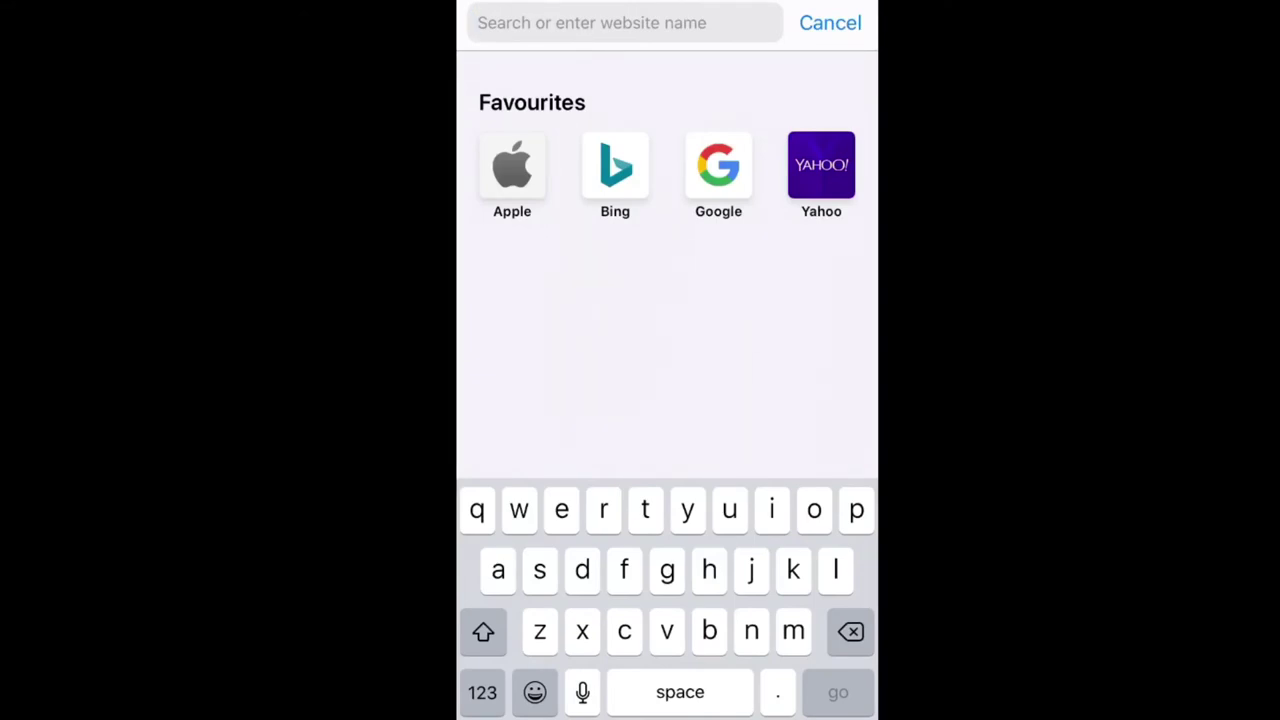
text(pink )
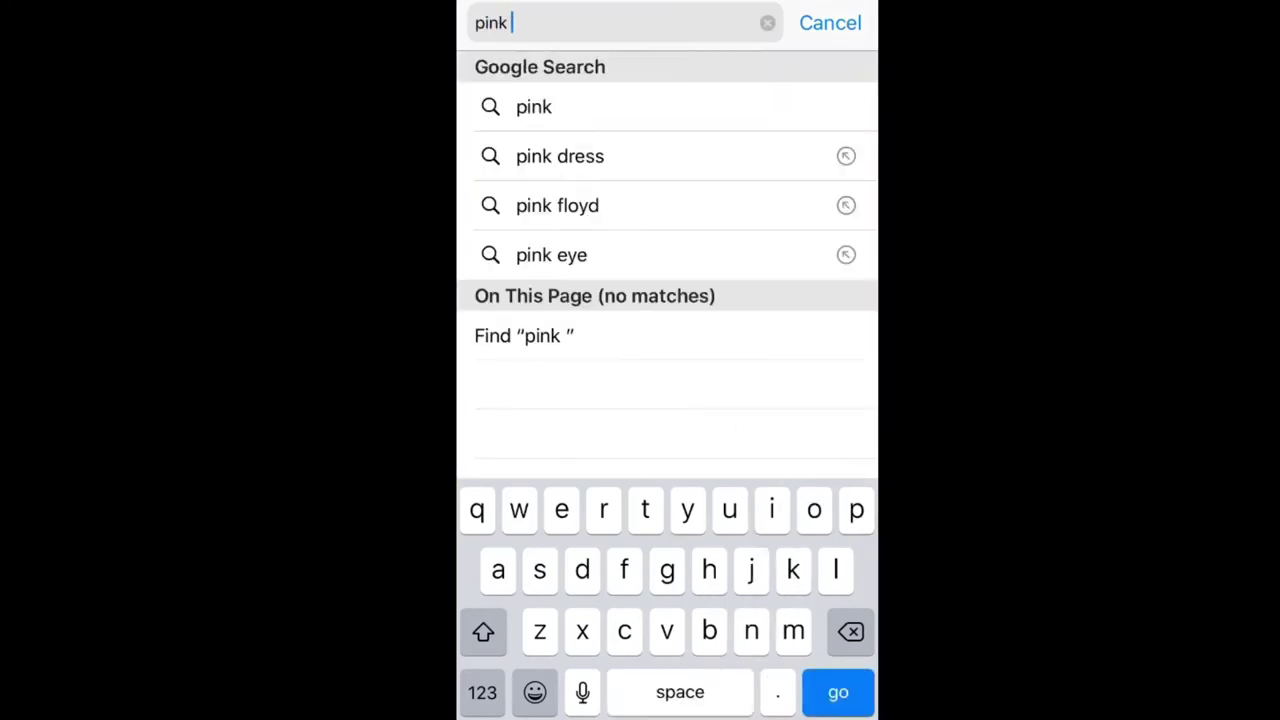
text(aesthetic sky)
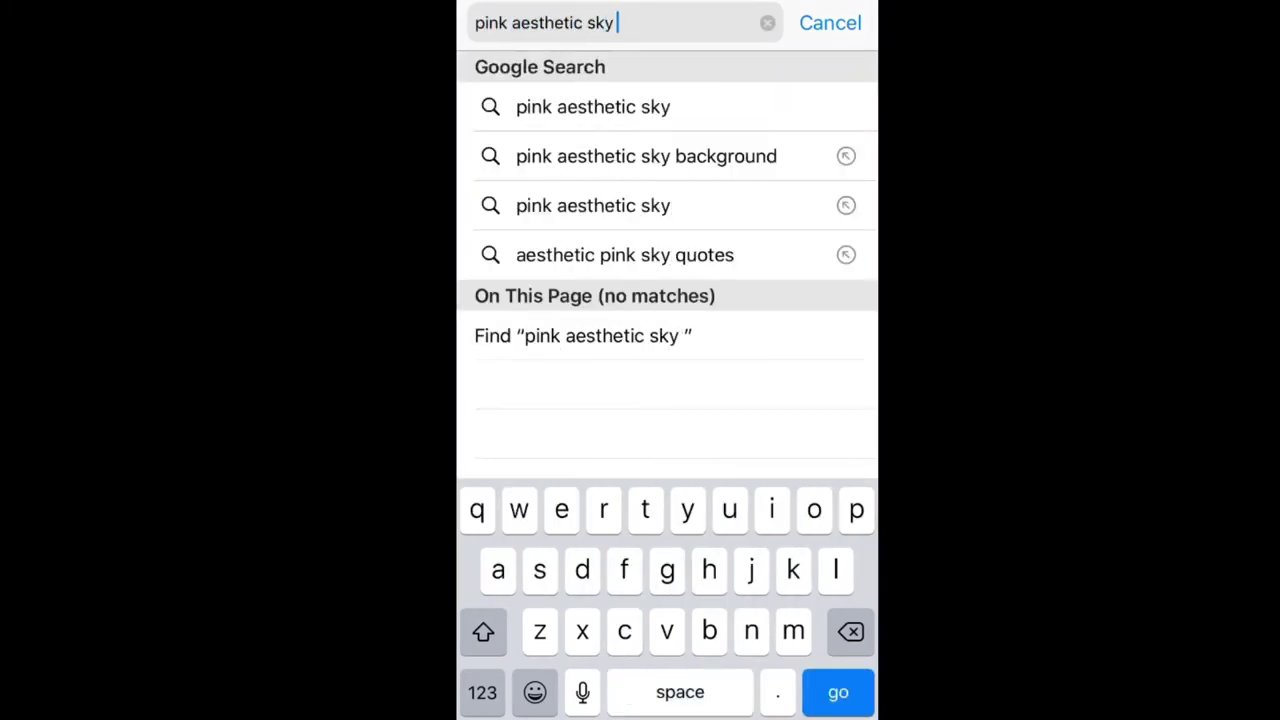
click(640, 155)
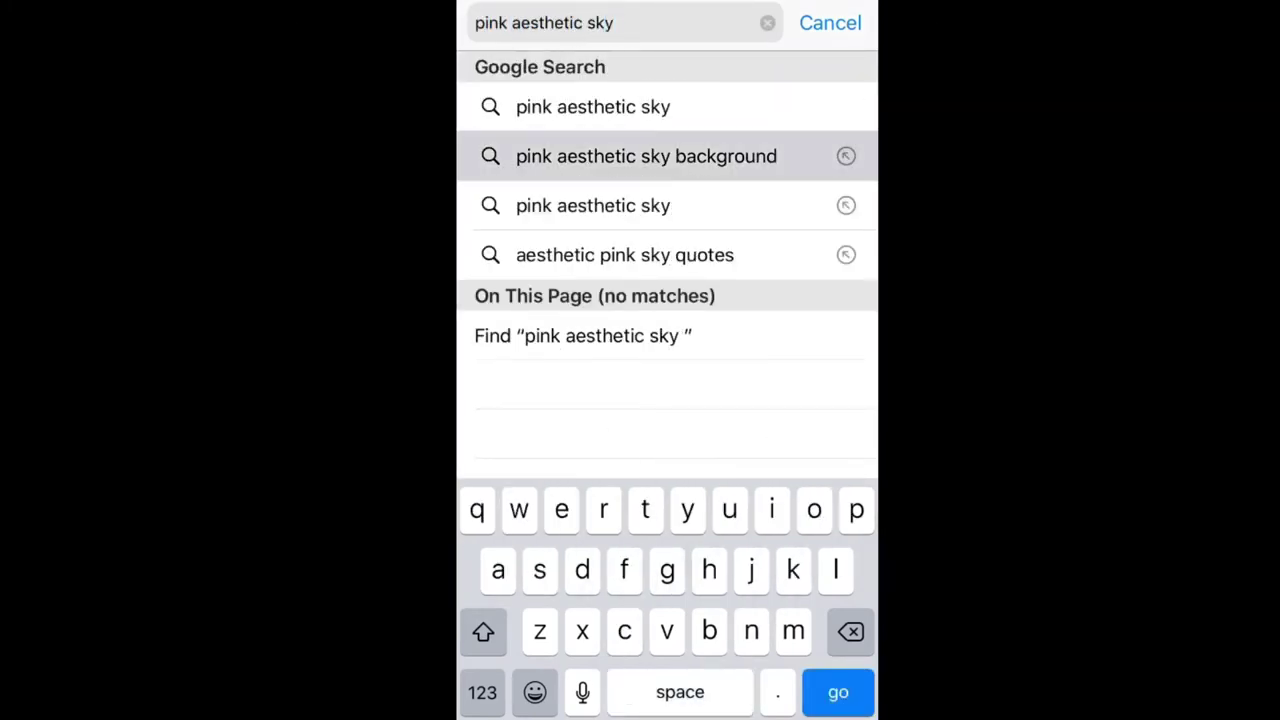
click(545, 199)
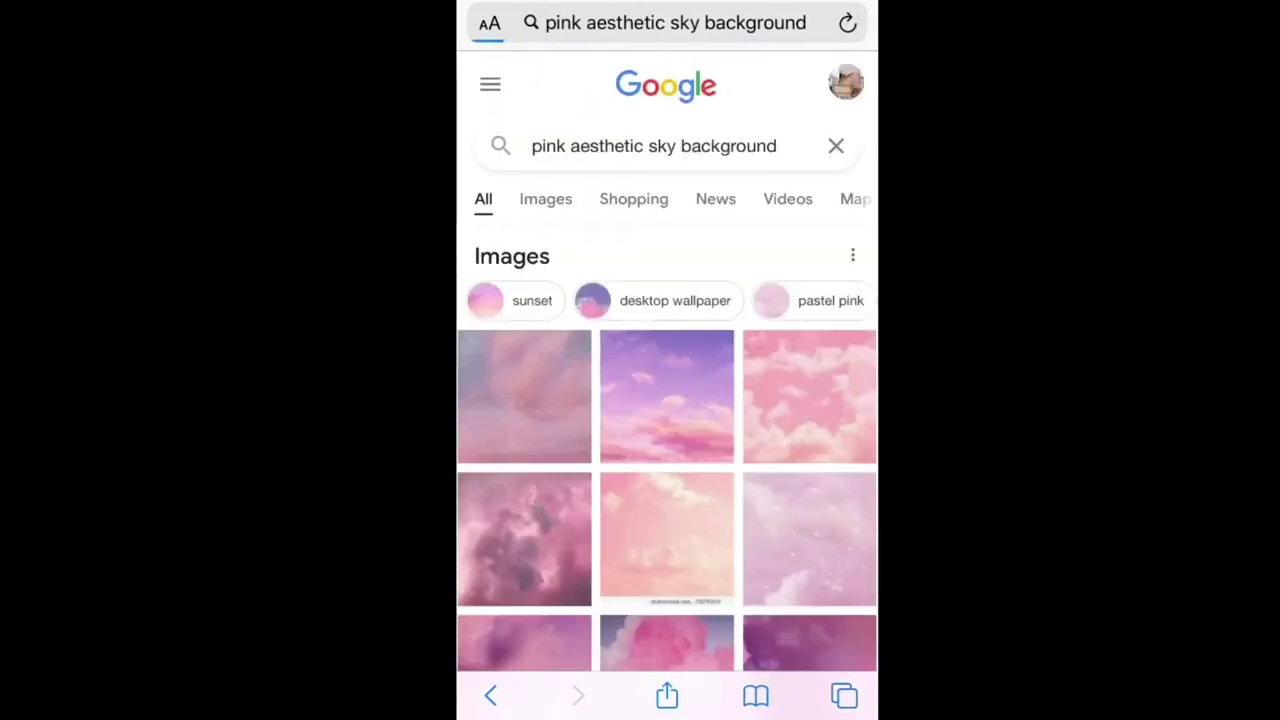
Step: Open the pink cloud picture from Unsplash in the results and add it to the phone's photos
scroll(667, 400, down, 5)
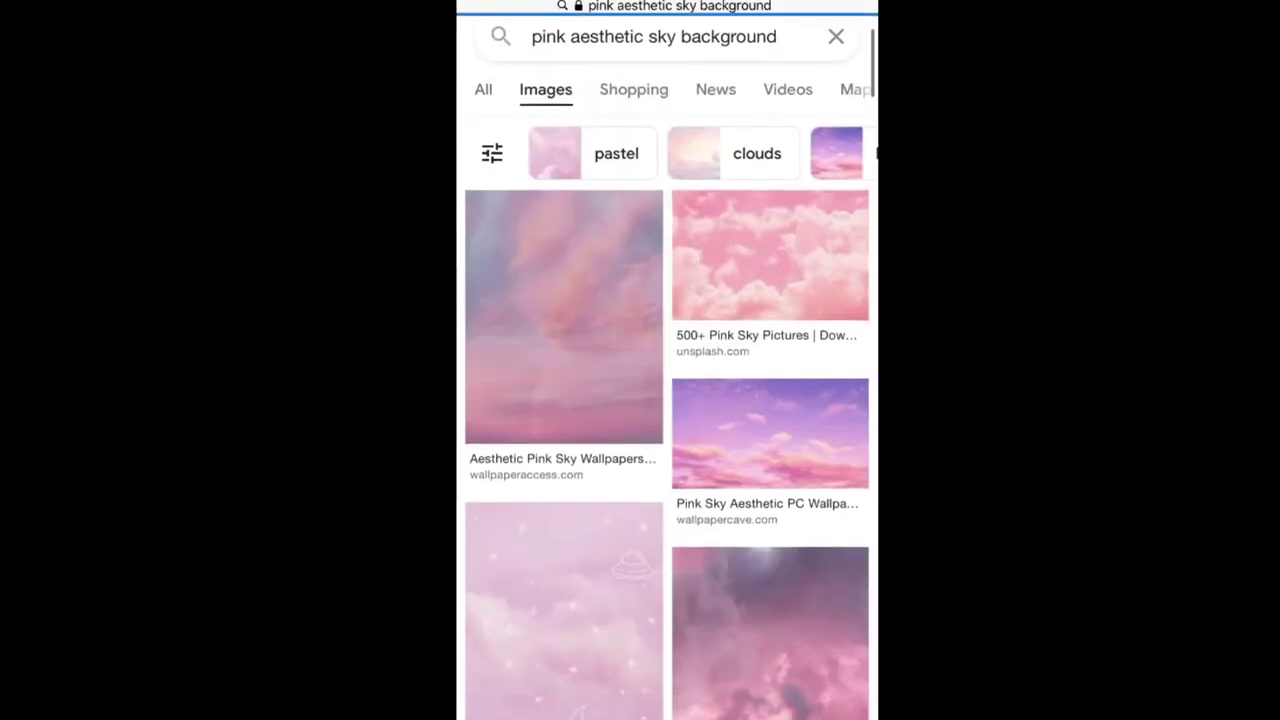
scroll(667, 360, up, 2)
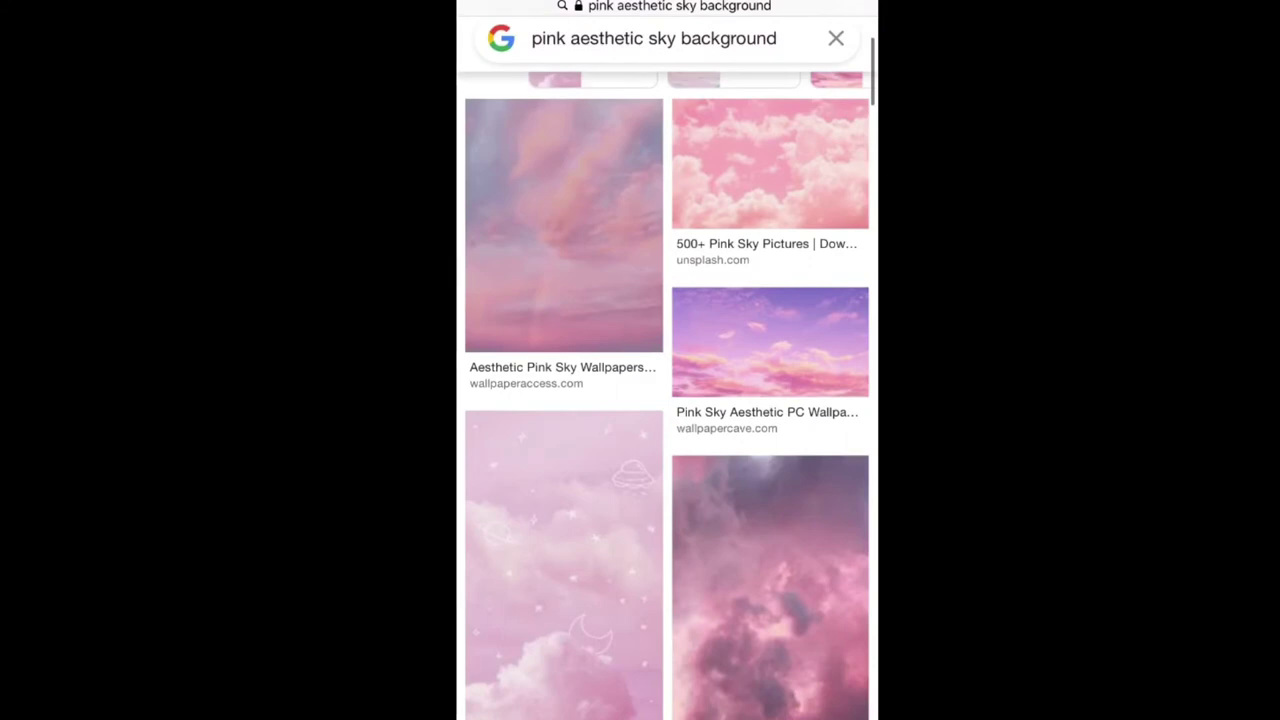
click(770, 165)
click(667, 160)
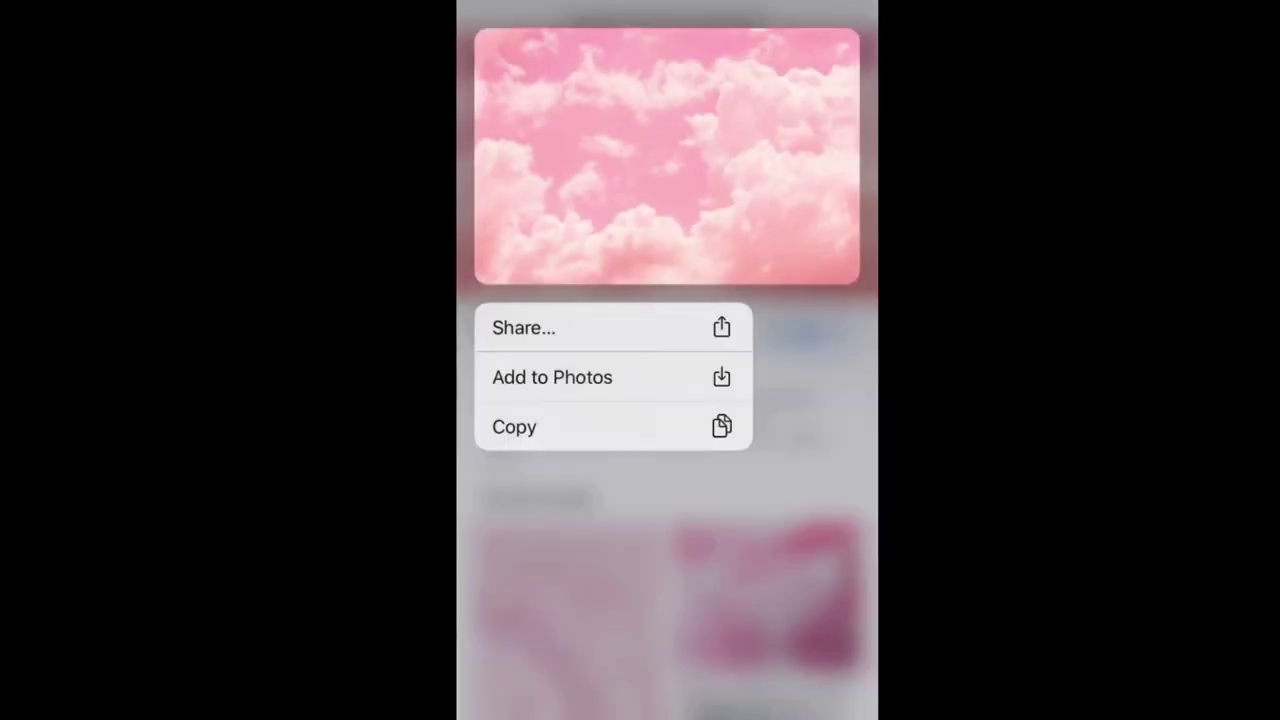
click(554, 377)
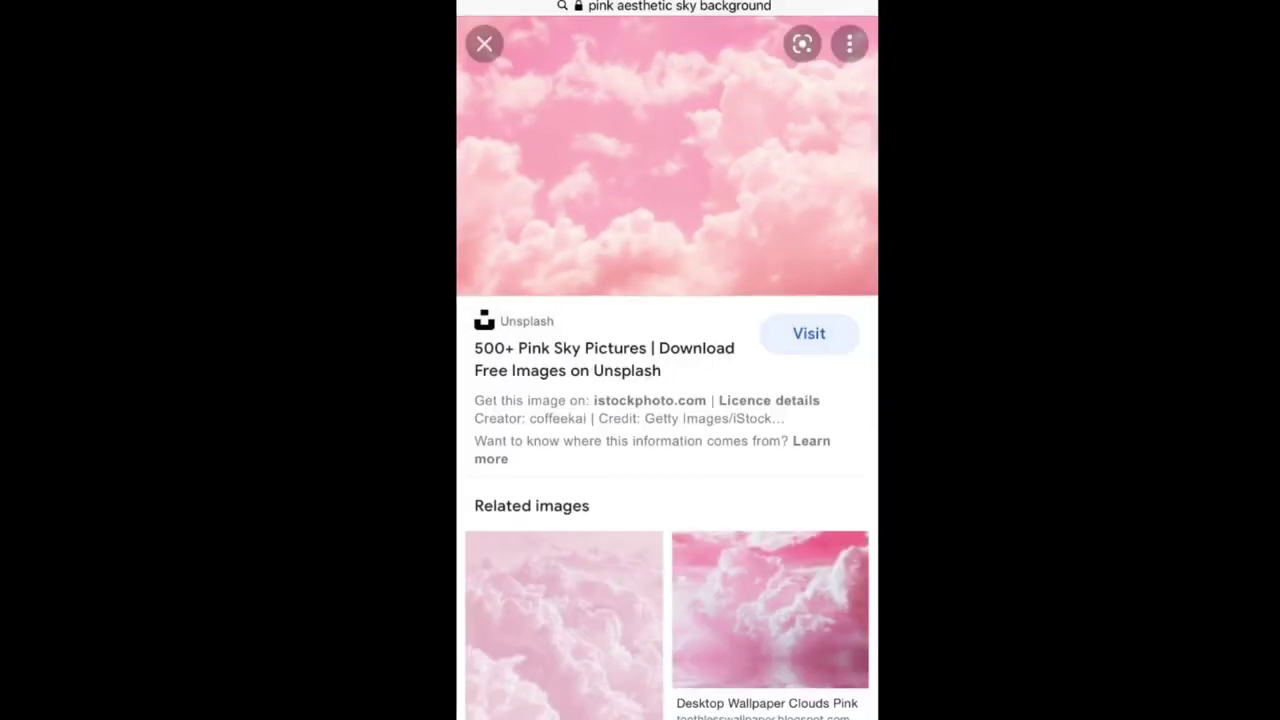
Step: Switch to ibis Paint and create a new 1600 x 900 canvas
drag(667, 714, 695, 450)
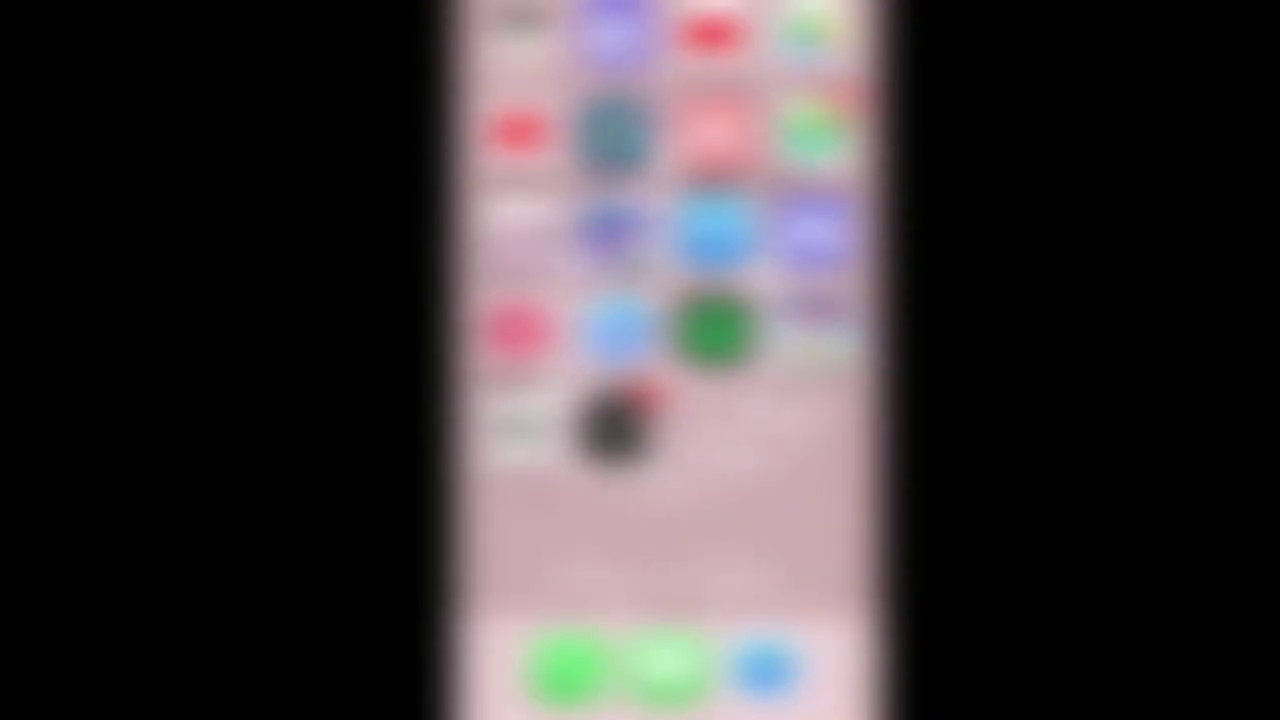
click(618, 134)
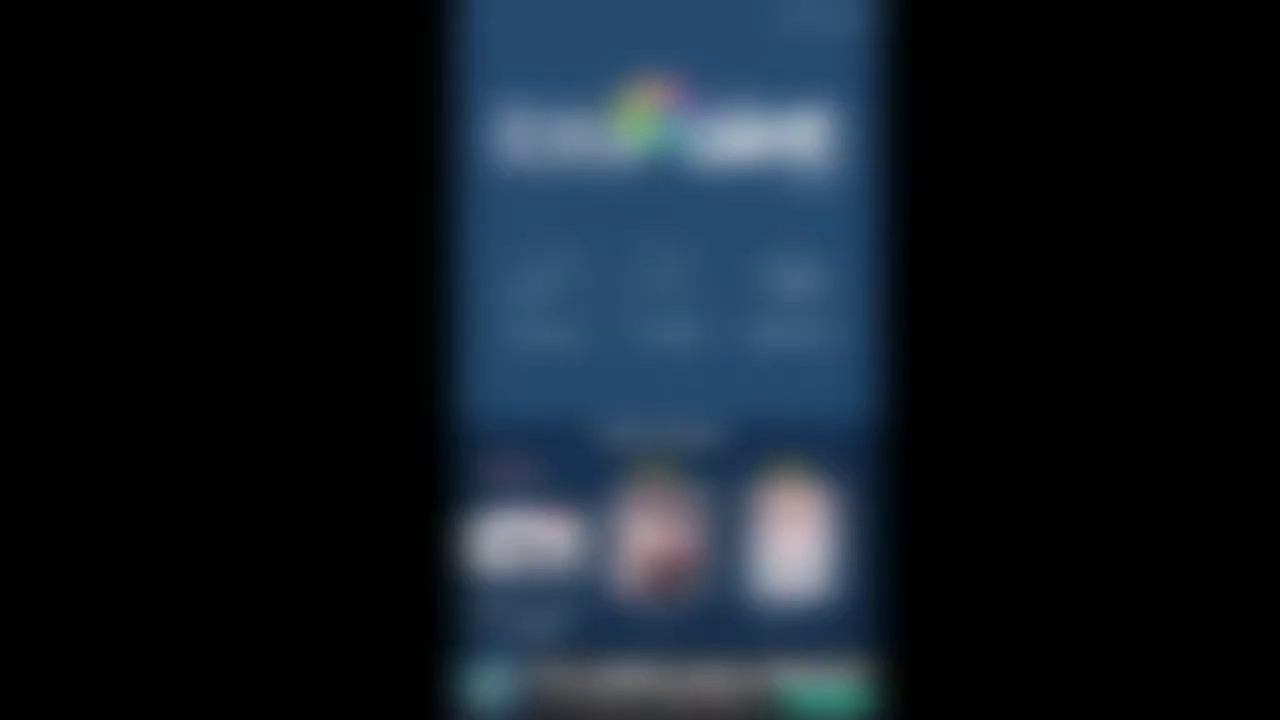
click(543, 285)
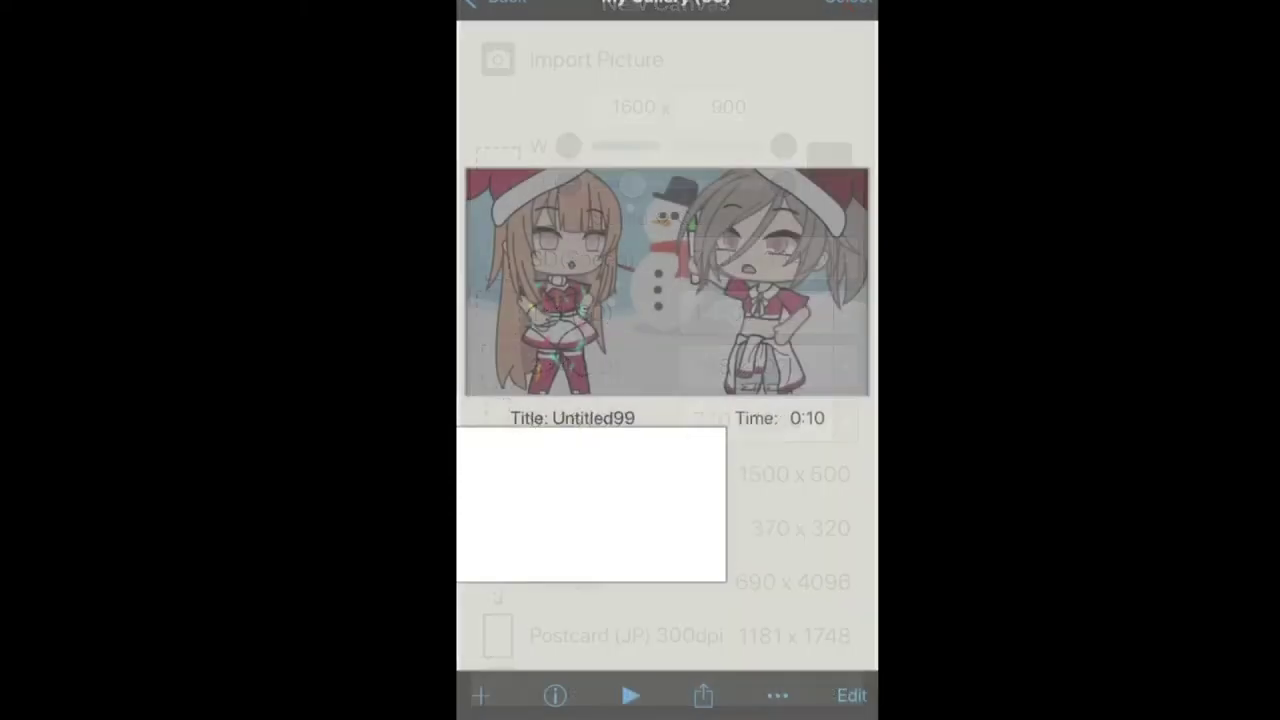
scroll(640, 360, down, 5)
Step: Import the pink cloud picture as a layer, scaled to fill the canvas, and decline line drawing extraction
click(790, 697)
click(790, 697)
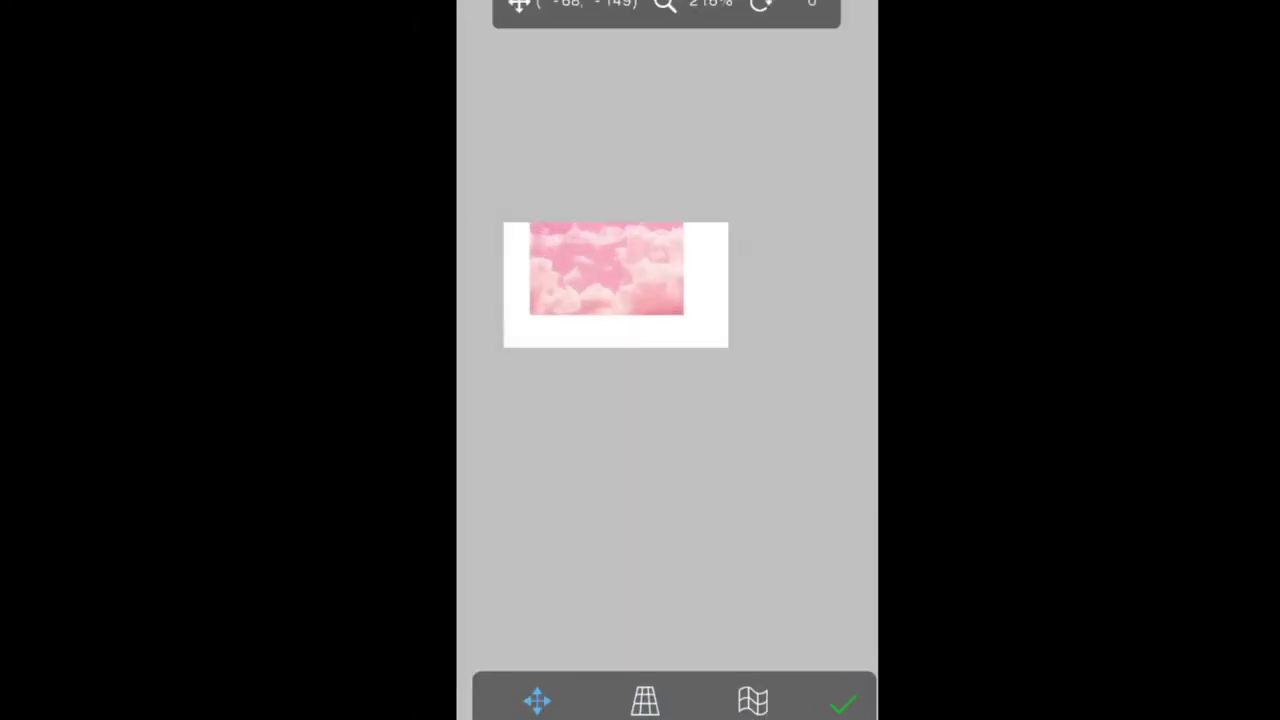
click(843, 705)
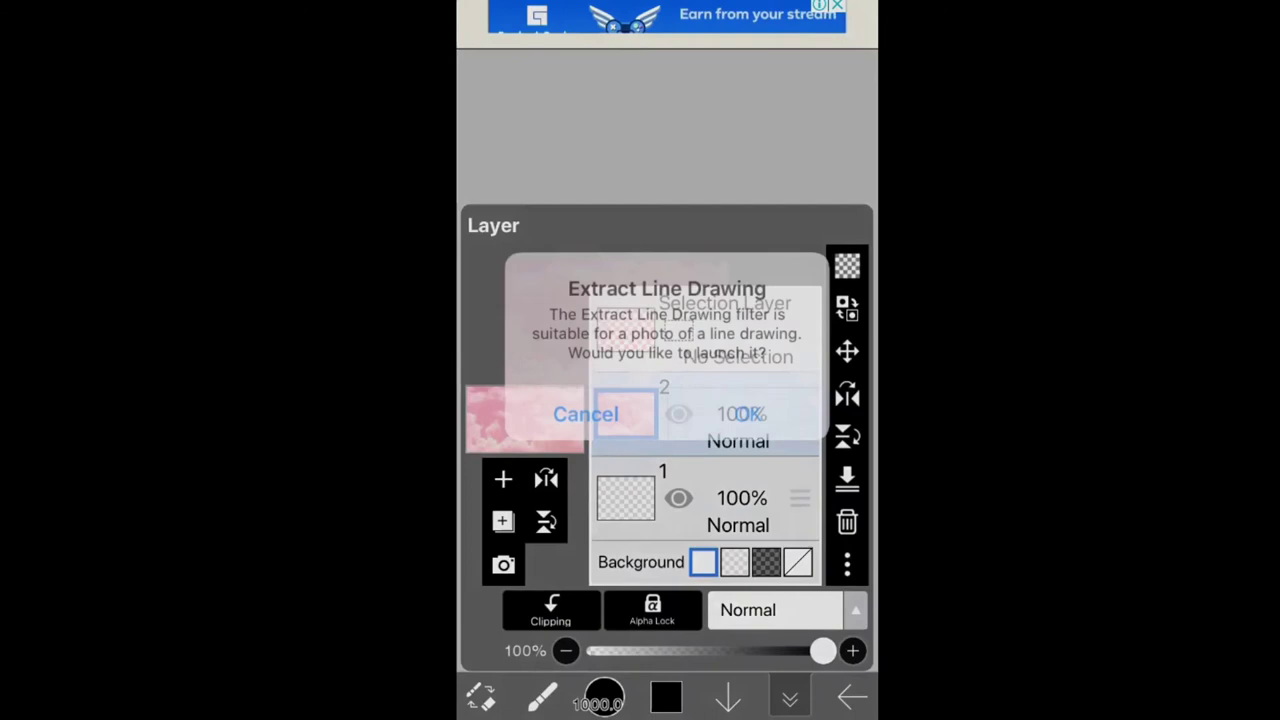
click(591, 410)
click(789, 697)
Step: Blur the entire pink cloud background with the Blur tool
click(542, 697)
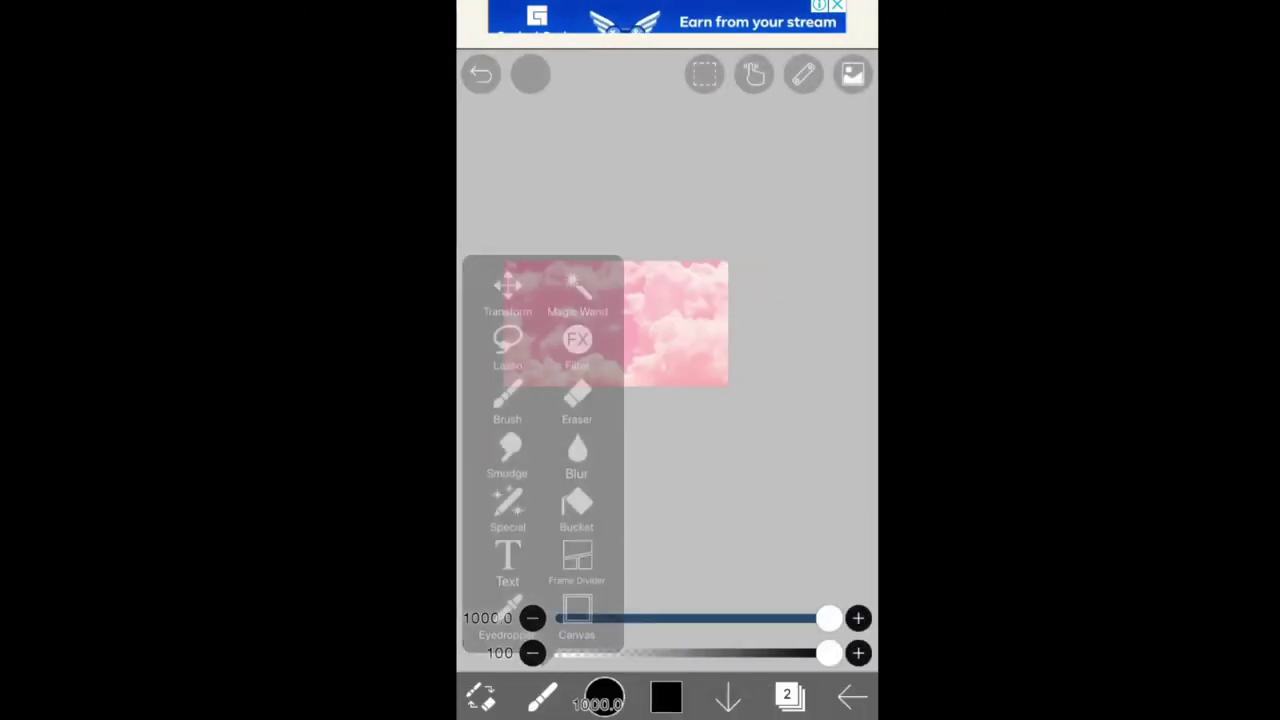
click(577, 451)
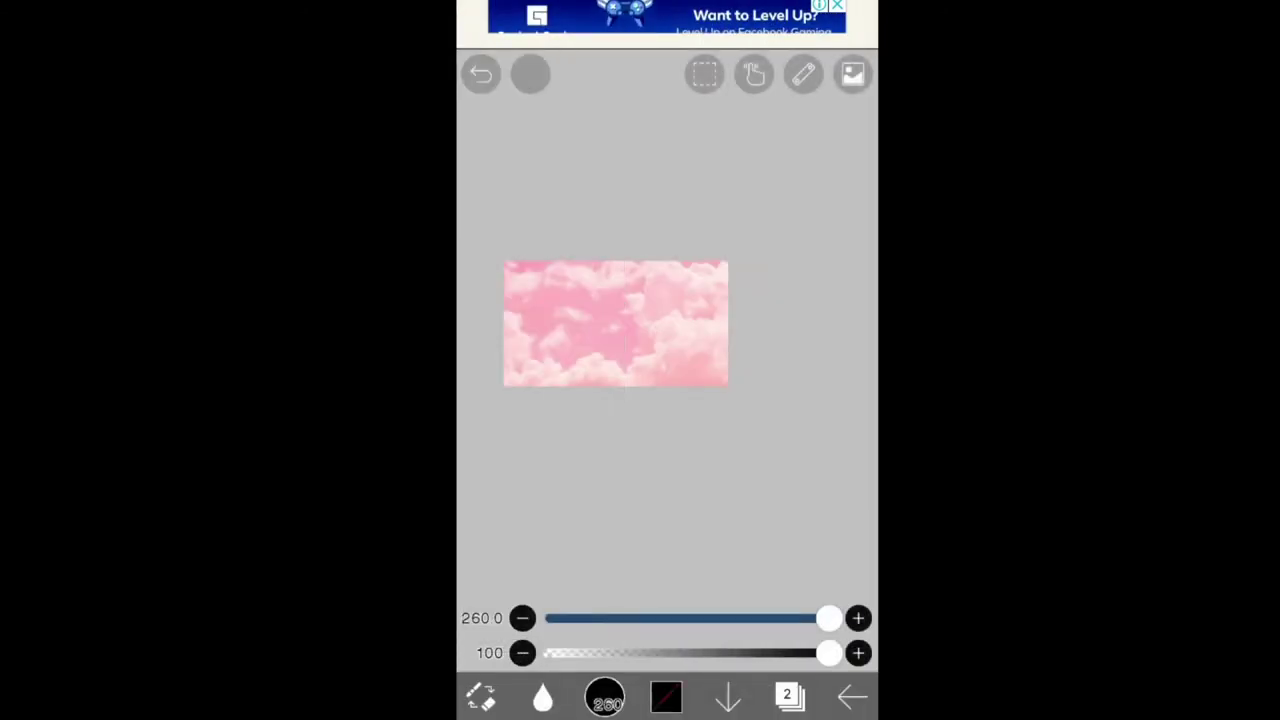
mouse_move(507, 244)
mouse_down()
mouse_move(755, 461)
mouse_move(466, 253)
mouse_move(763, 431)
mouse_up()
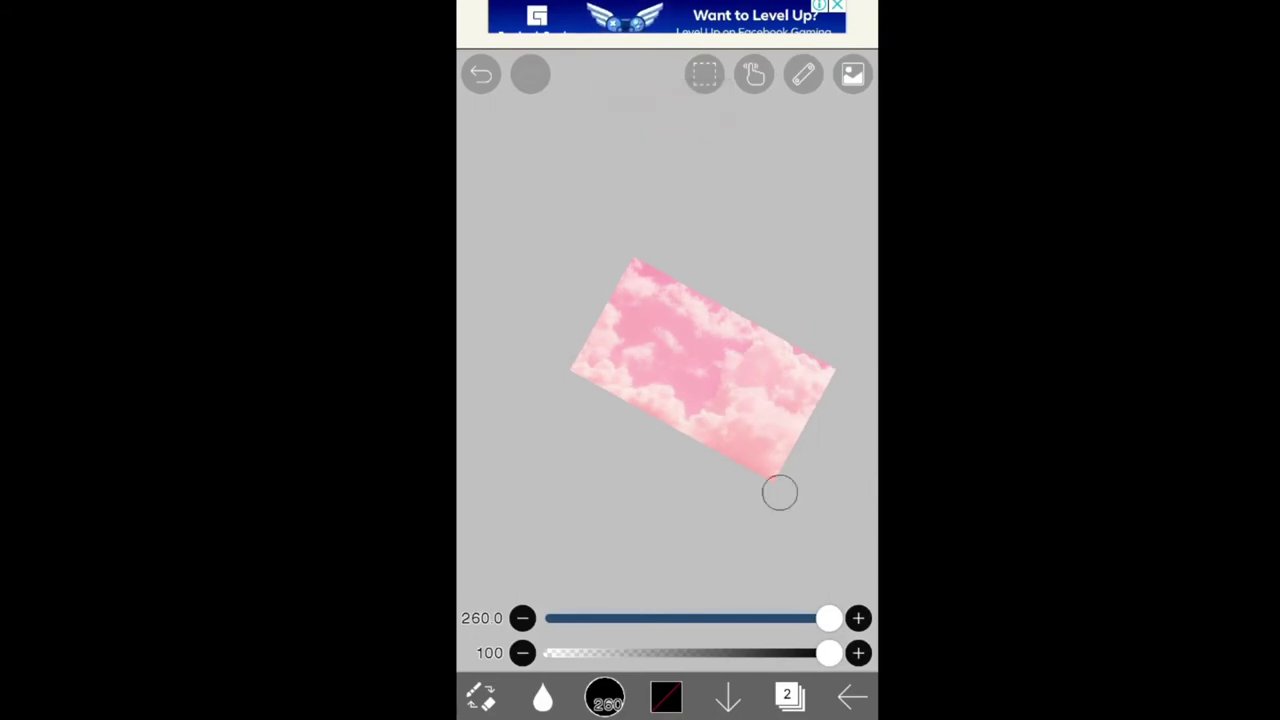
mouse_move(780, 492)
mouse_down()
mouse_move(734, 406)
mouse_move(626, 277)
mouse_move(577, 309)
mouse_move(632, 377)
mouse_move(663, 389)
mouse_move(764, 347)
mouse_up()
scroll(680, 340, down, 1)
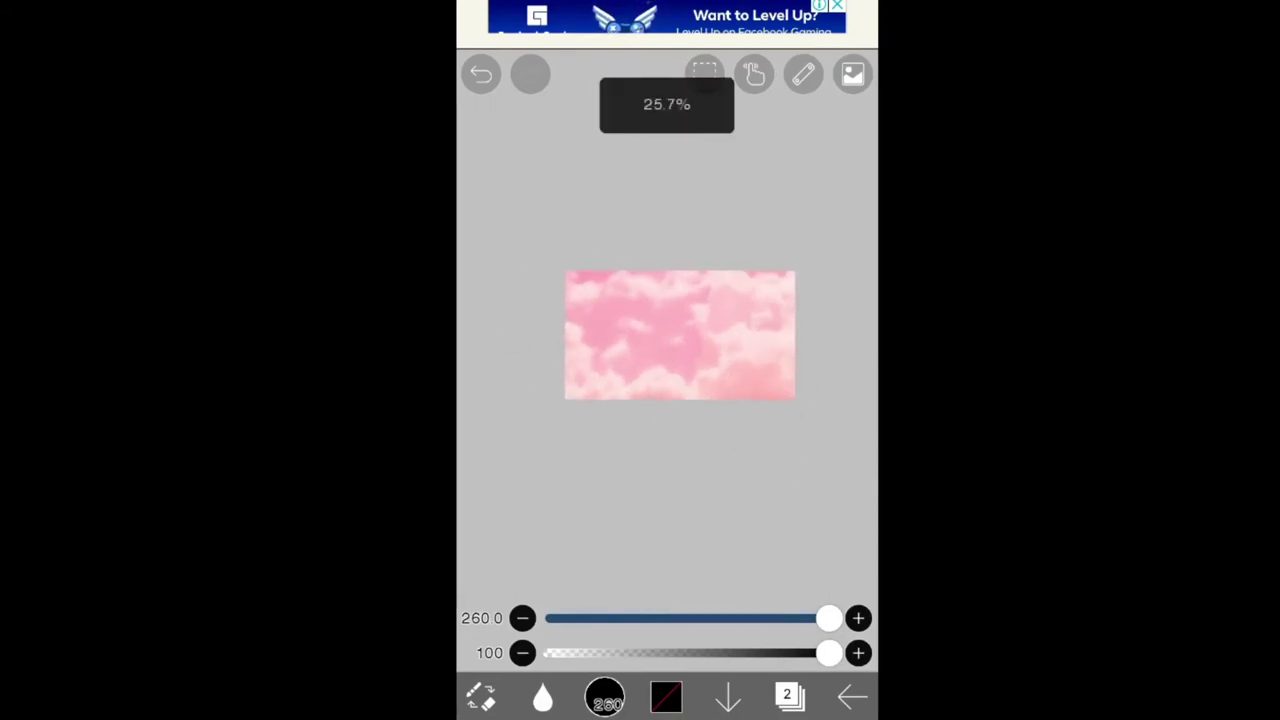
Step: Import the avatar render onto a new layer above the clouds, on the right side of the canvas
click(789, 697)
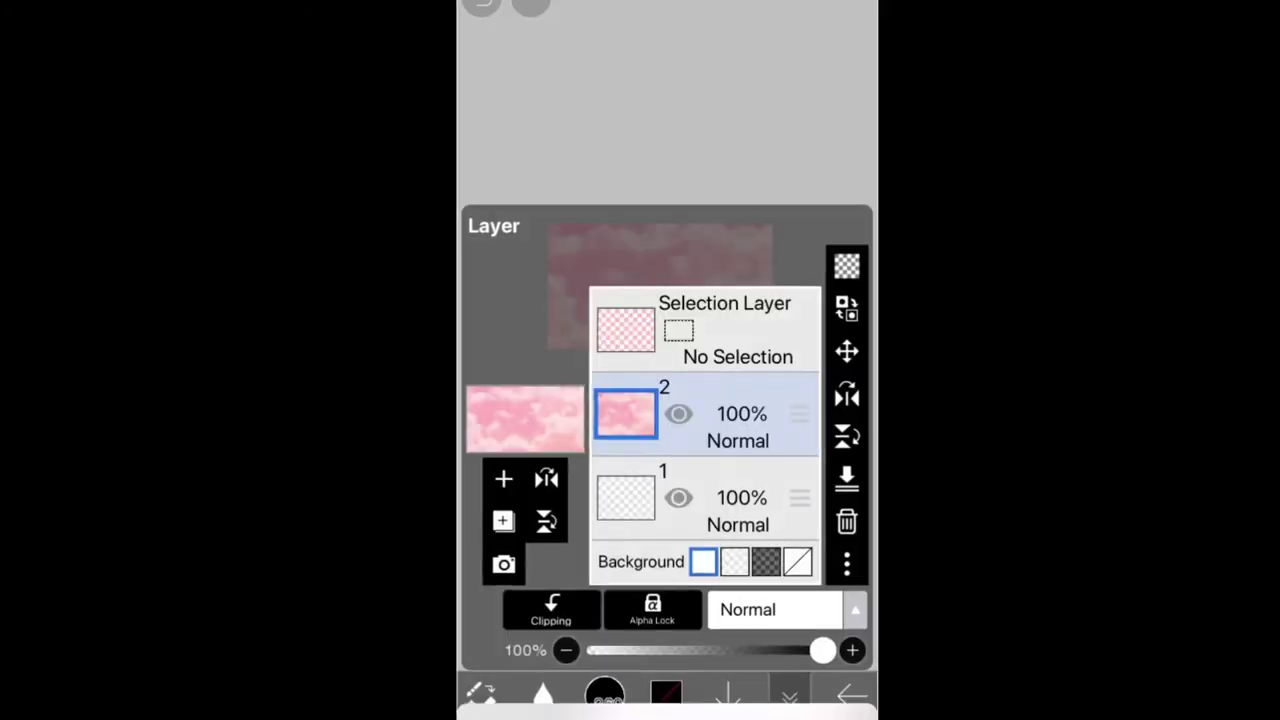
click(846, 352)
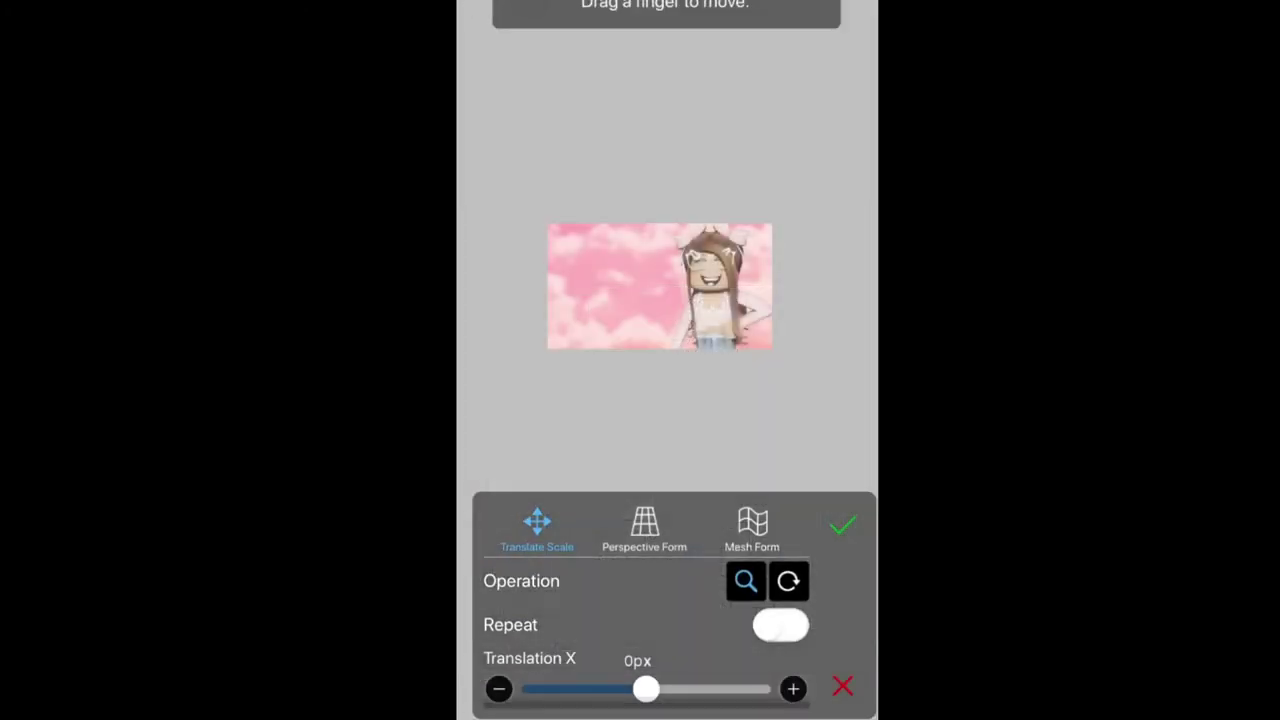
click(842, 525)
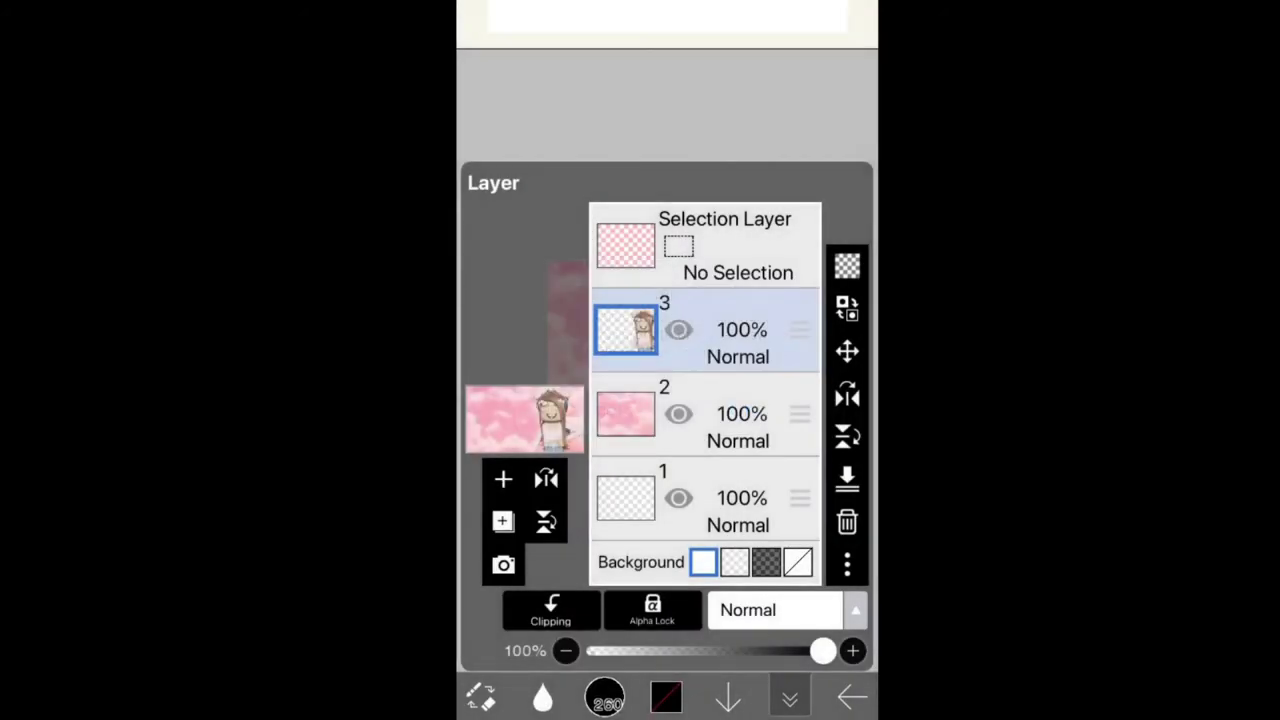
click(790, 697)
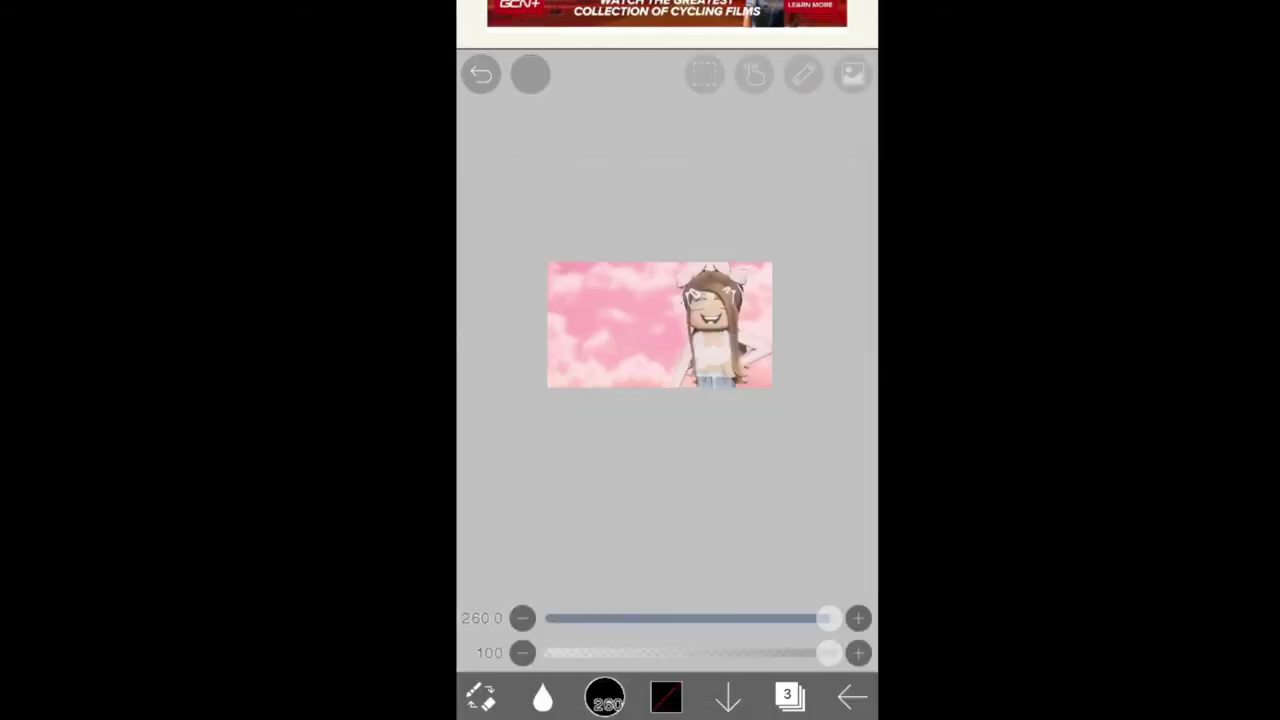
scroll(667, 330, up, 3)
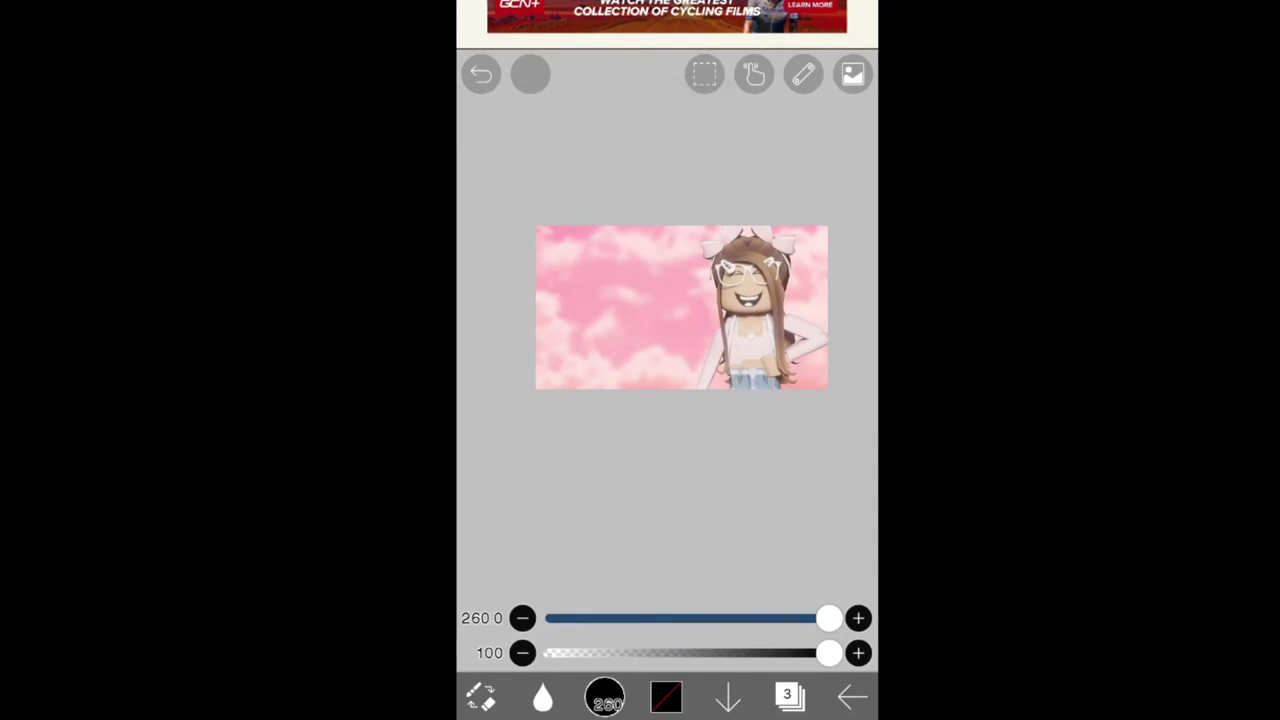
Step: Switch from Blur to the Brush tool and hide the avatar layer so only the clouds show
click(543, 697)
click(508, 400)
click(666, 697)
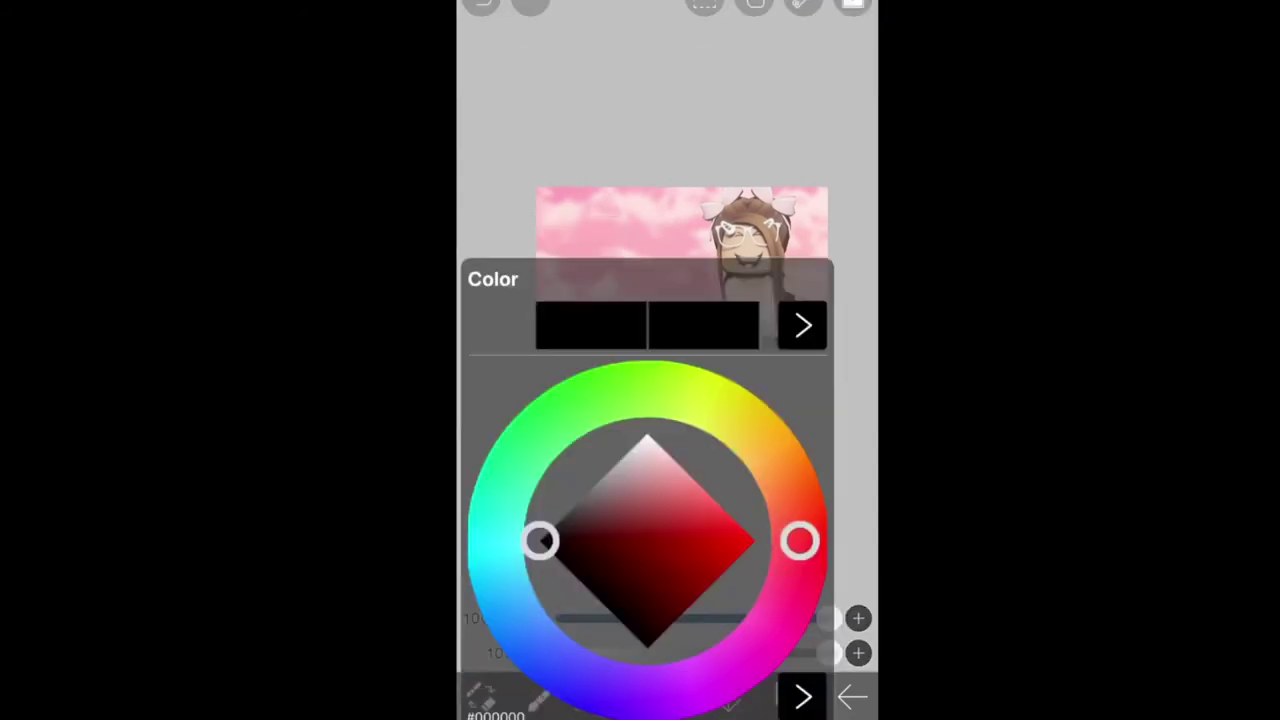
click(666, 697)
click(666, 697)
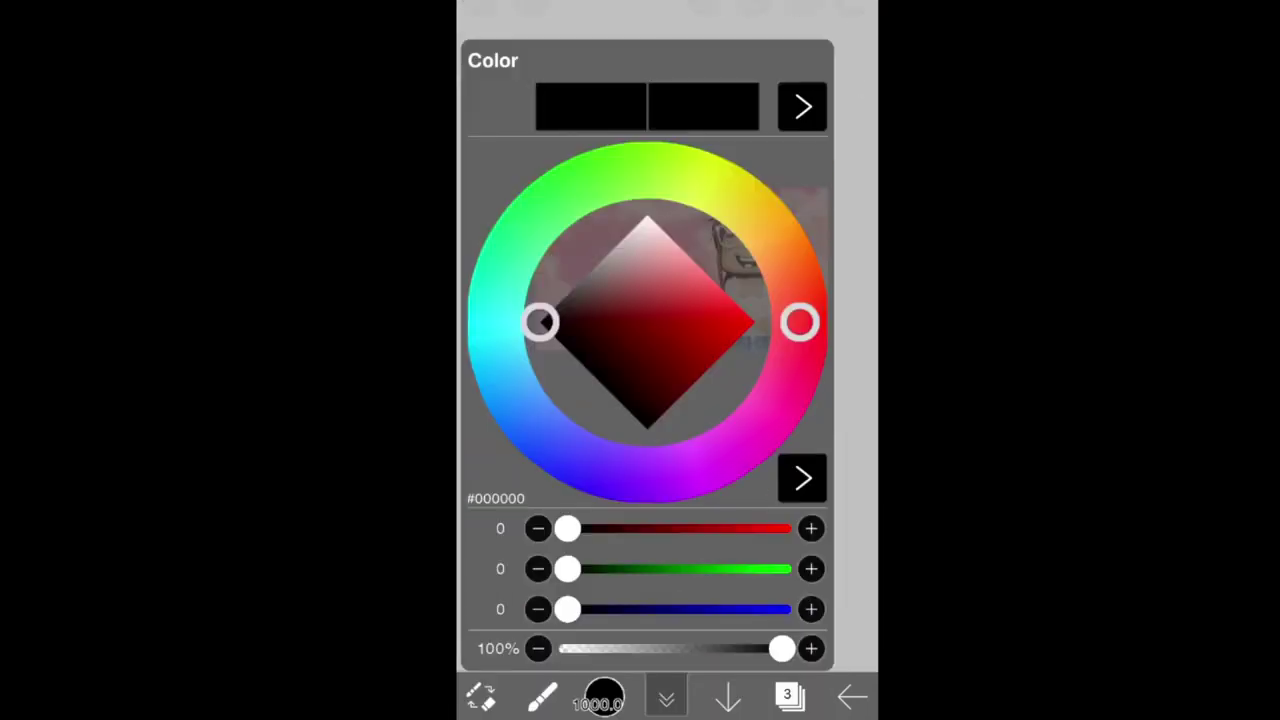
click(666, 697)
click(790, 697)
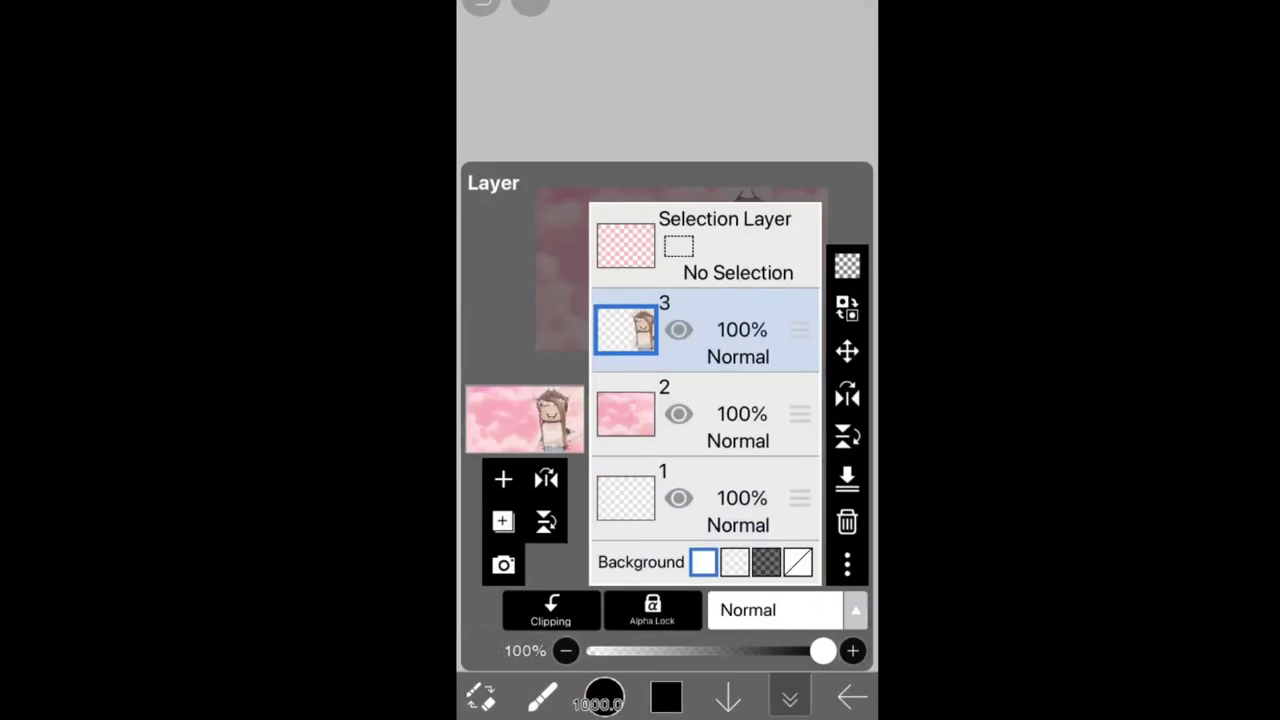
click(790, 697)
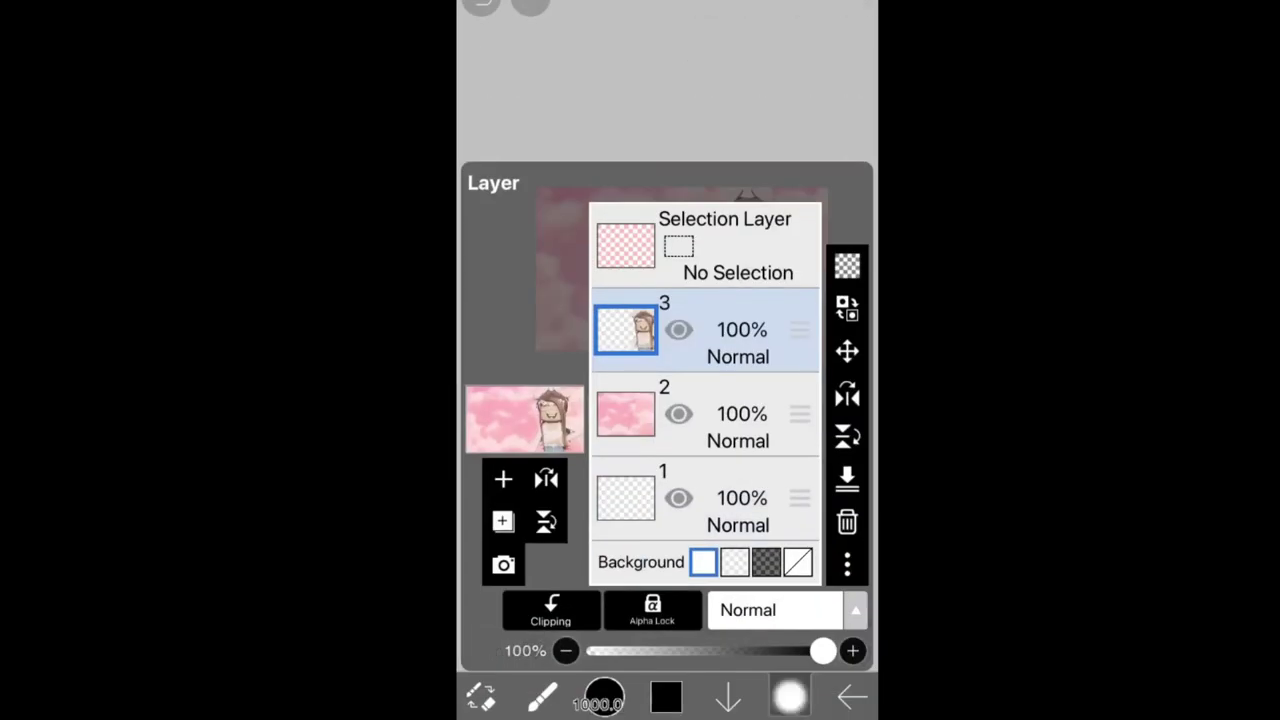
click(790, 697)
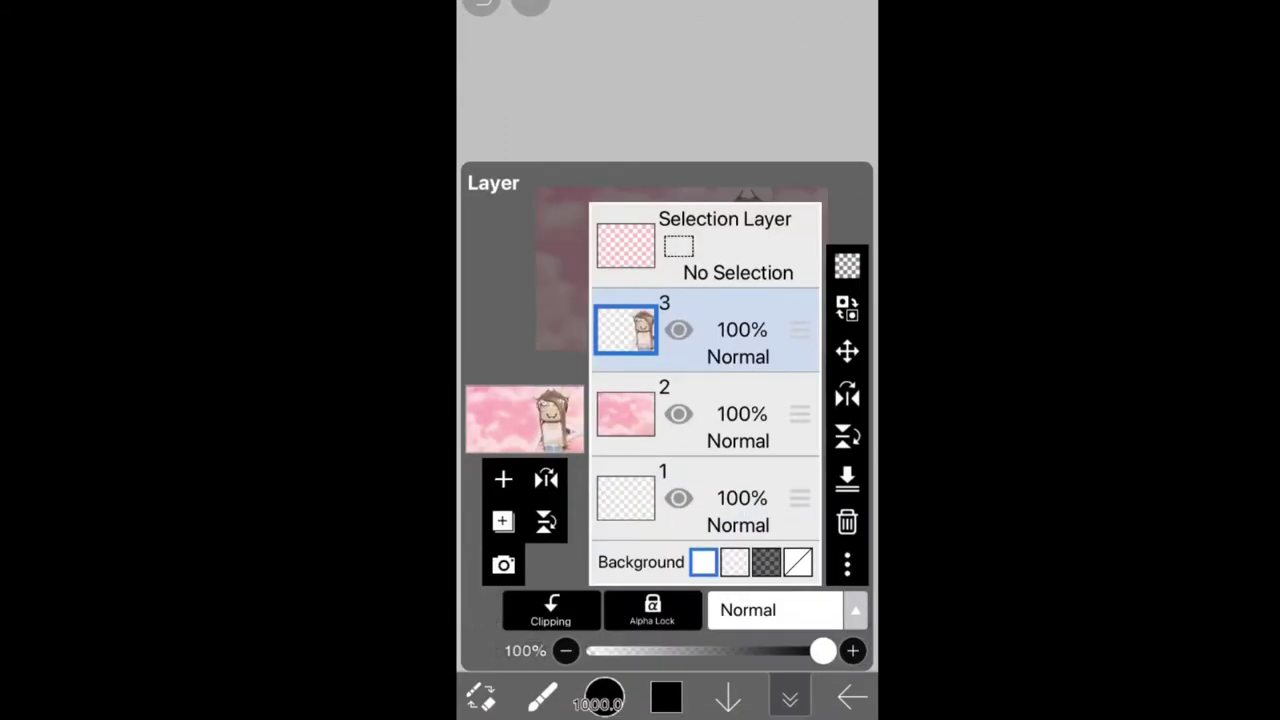
click(678, 330)
click(790, 697)
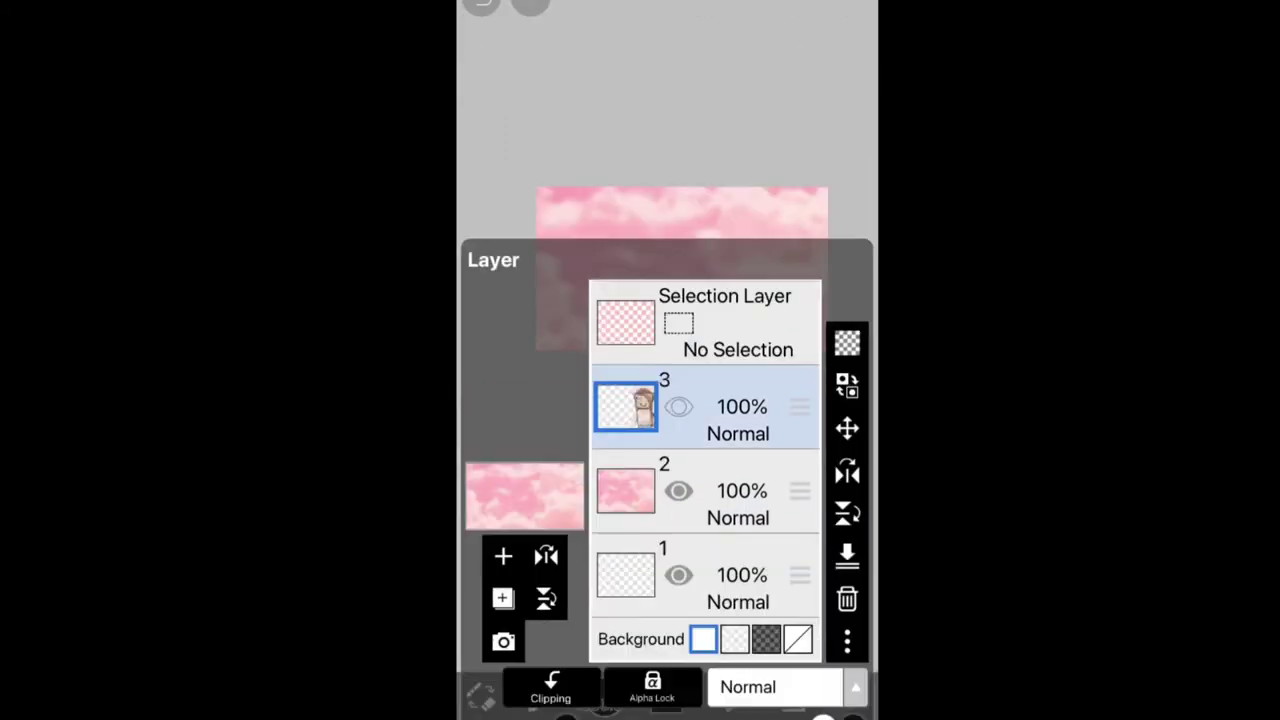
Step: Set the brush colour to white
click(666, 697)
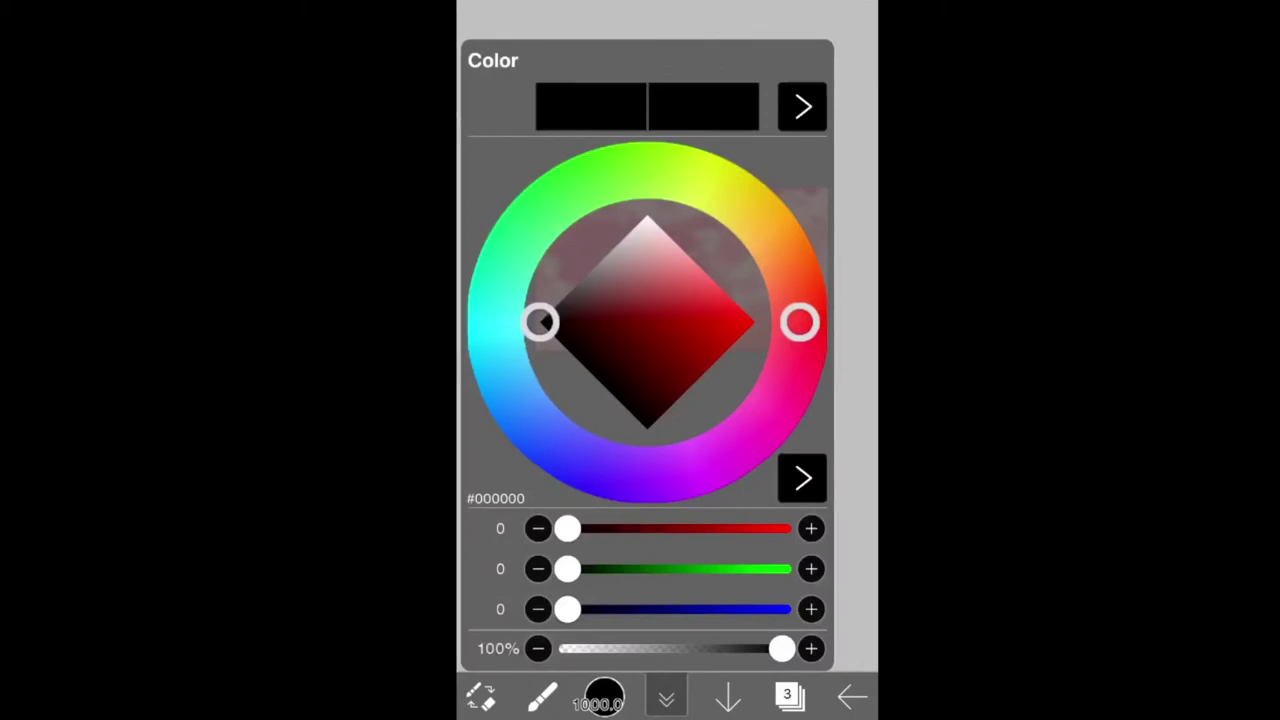
click(647, 214)
click(666, 697)
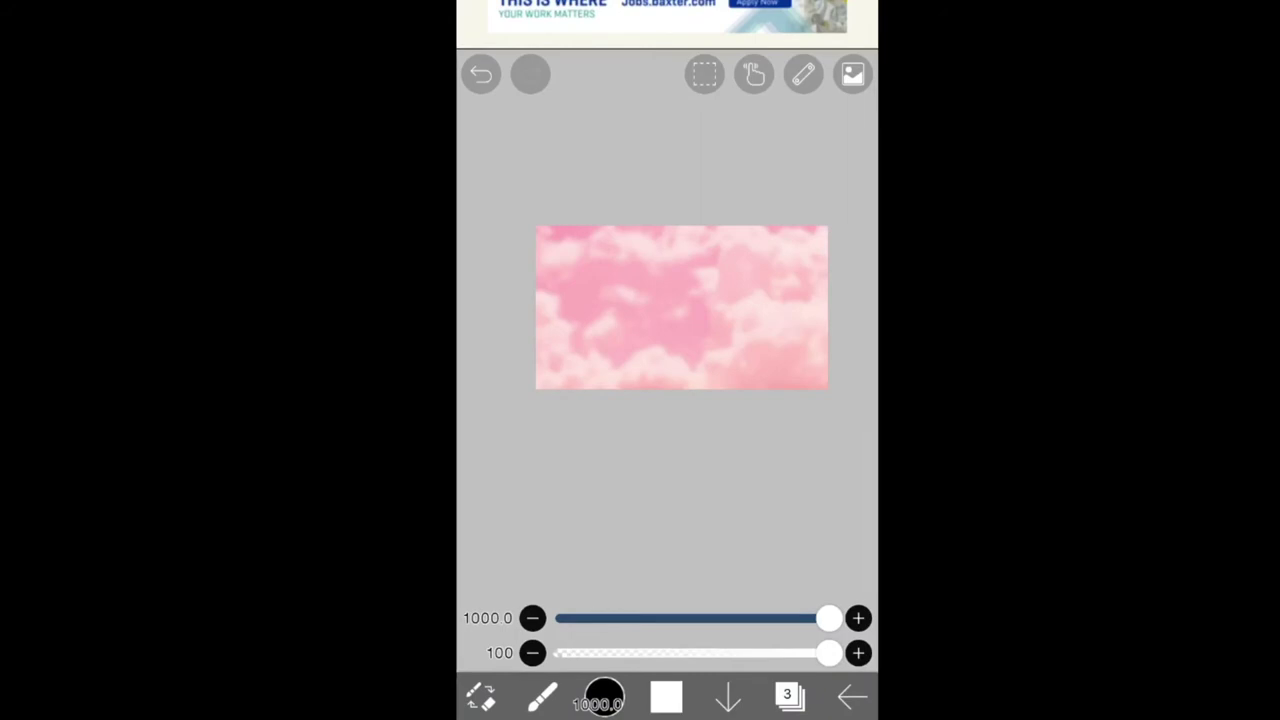
Step: Turn on the radial ruler and place its centre at about the middle of the canvas
click(803, 73)
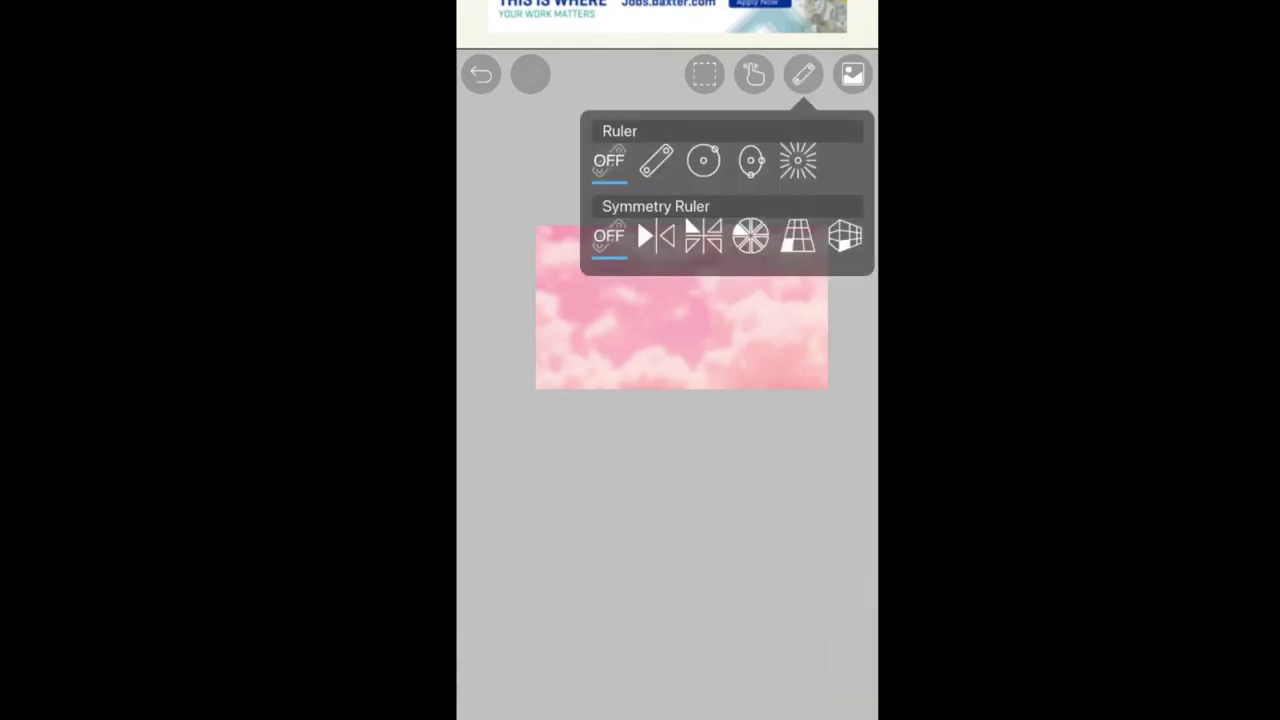
click(797, 160)
click(803, 73)
drag(666, 384, 685, 315)
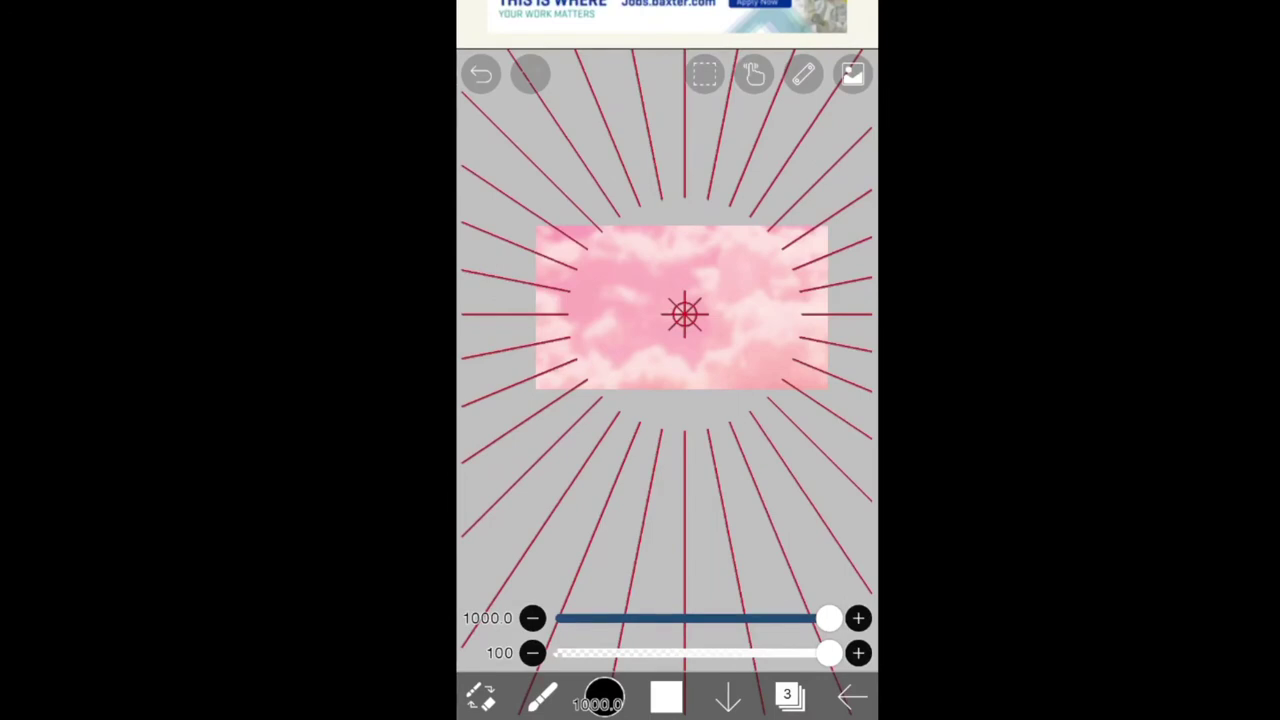
click(682, 308)
Step: Add a new layer above the avatar and paint white rays along the radial ruler with a brush size of 128
click(787, 694)
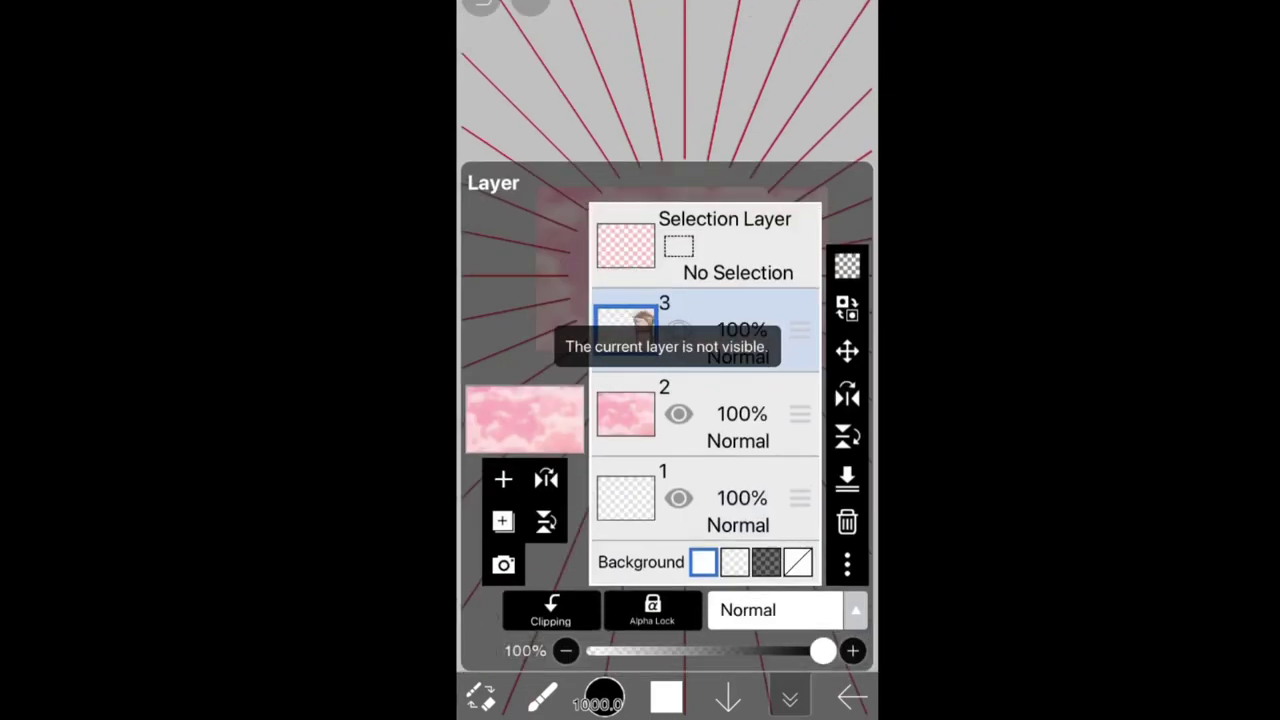
click(503, 479)
click(790, 697)
drag(692, 185, 684, 340)
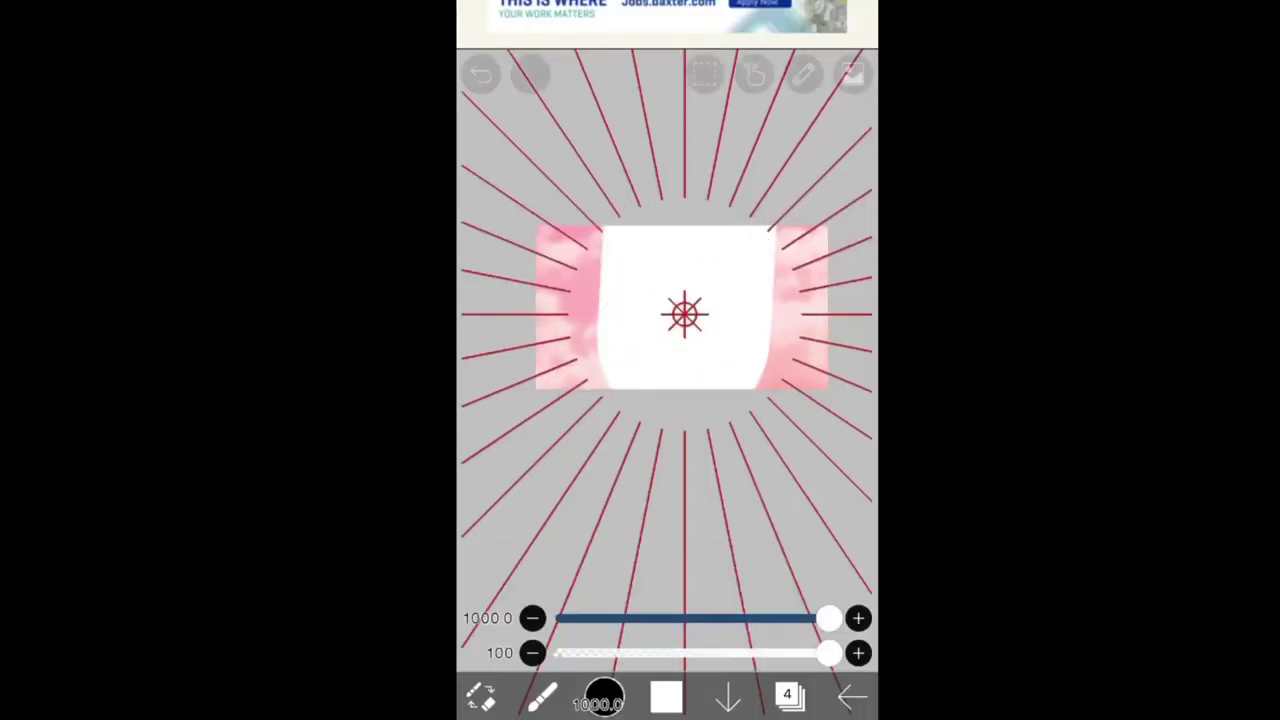
click(481, 74)
drag(829, 618, 686, 618)
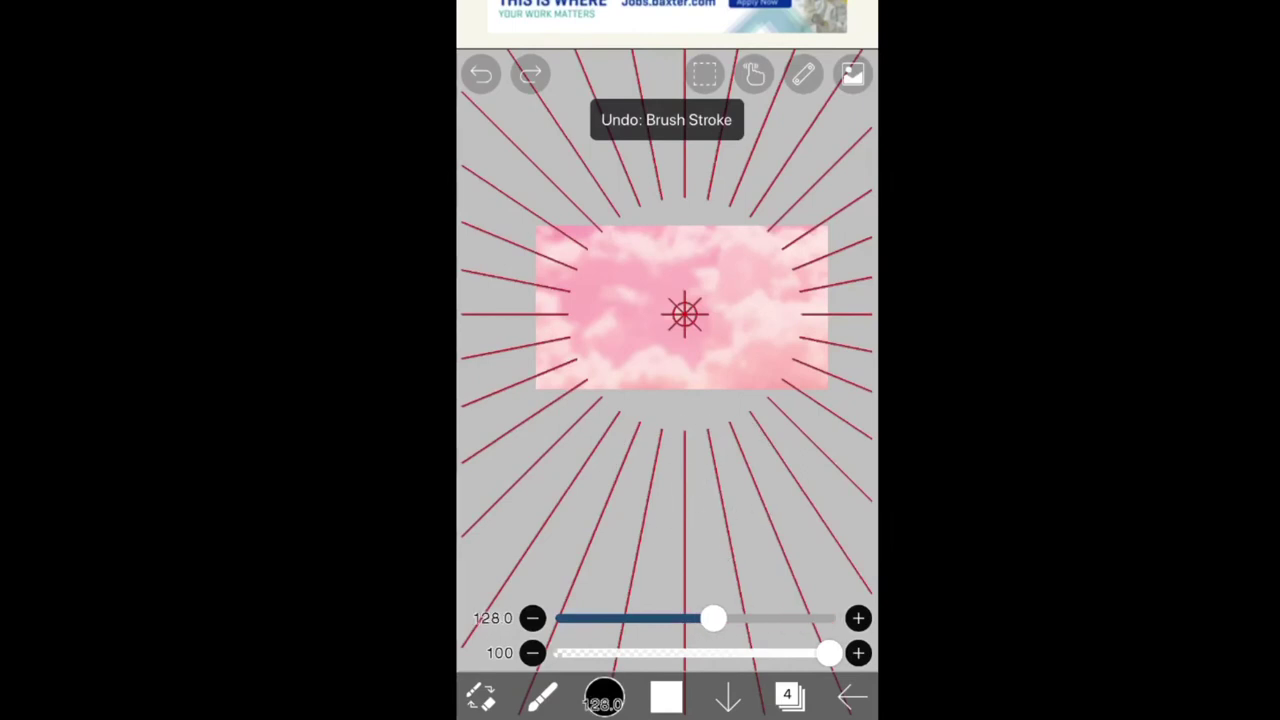
drag(680, 160, 685, 336)
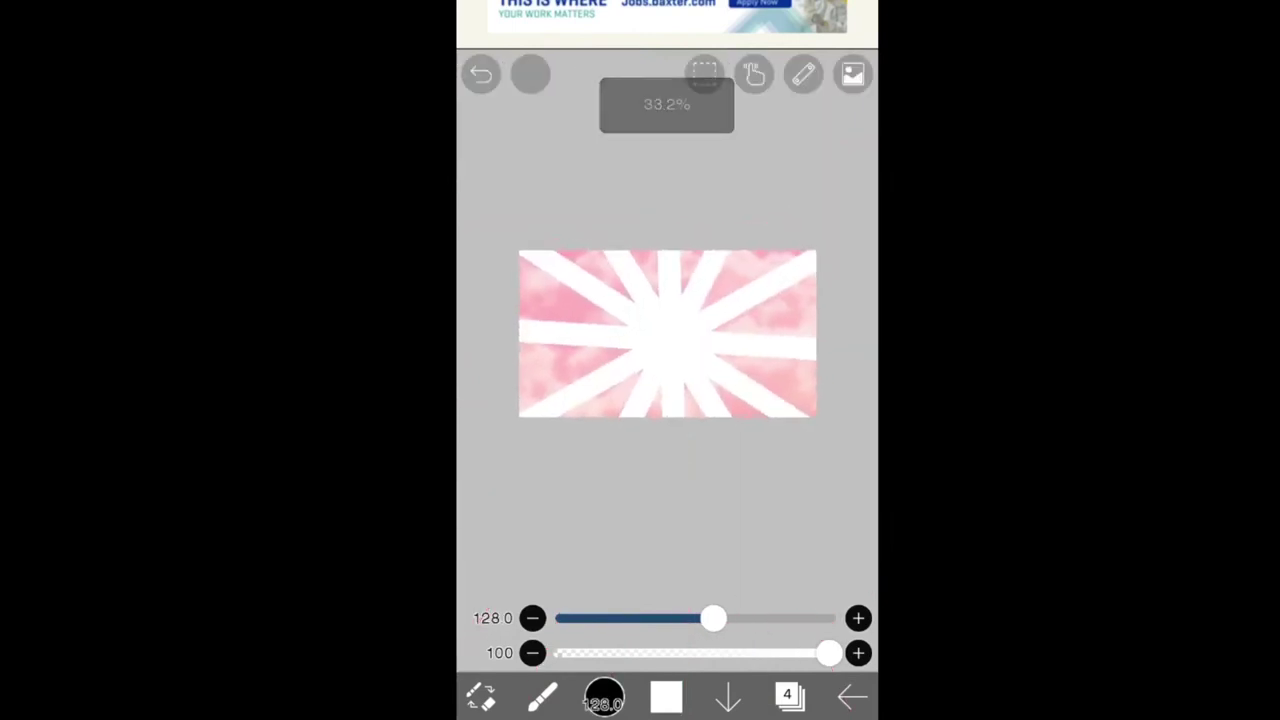
Step: Lower the white ray layer's opacity to 57% and make the avatar layer visible again
click(789, 697)
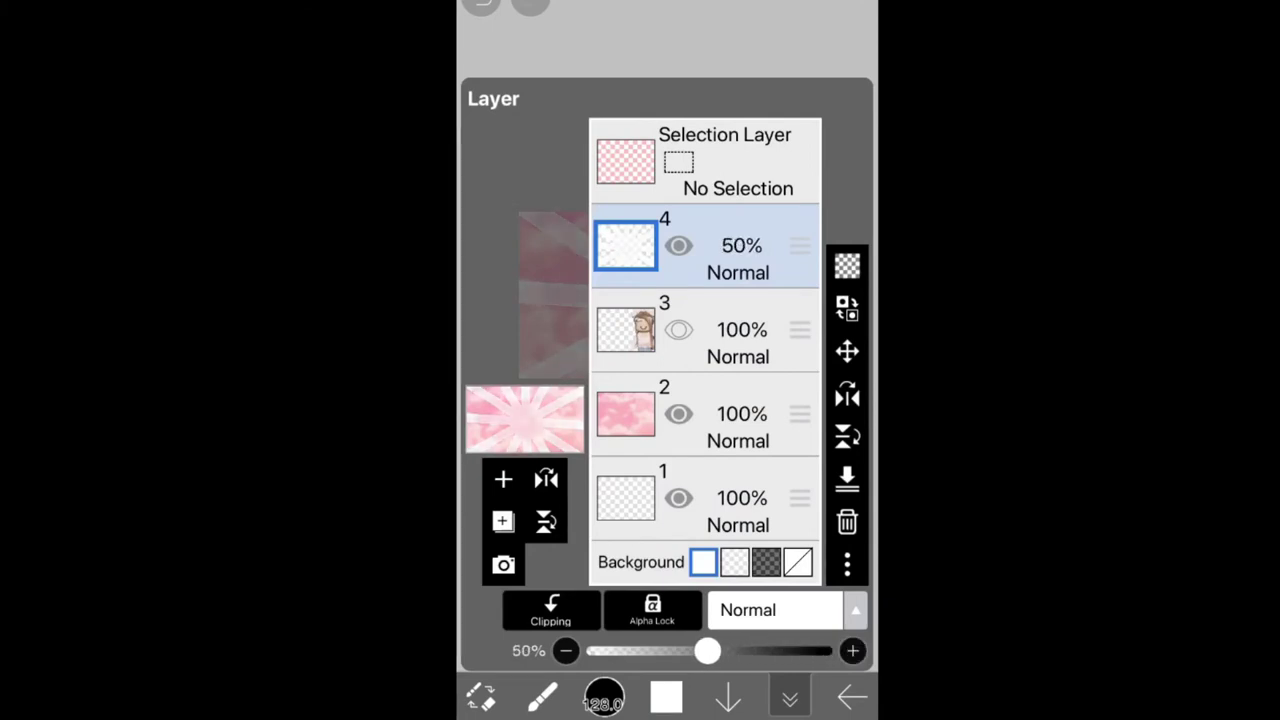
click(789, 697)
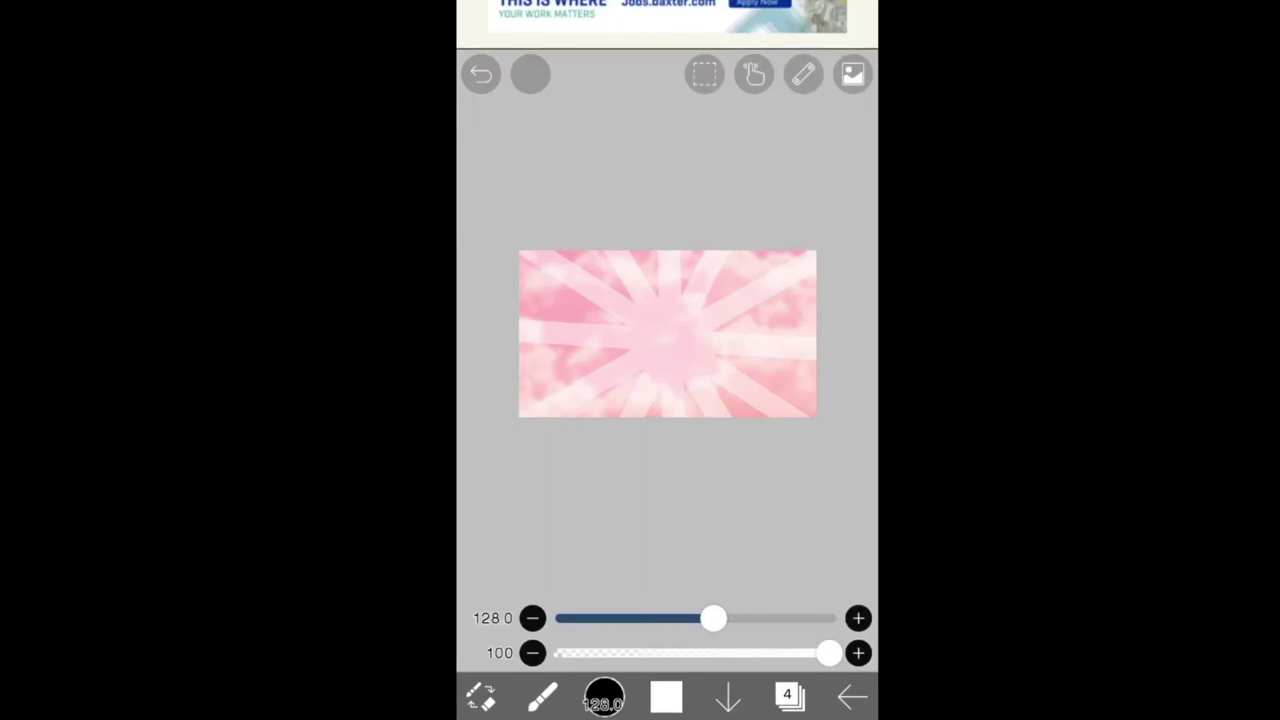
click(789, 697)
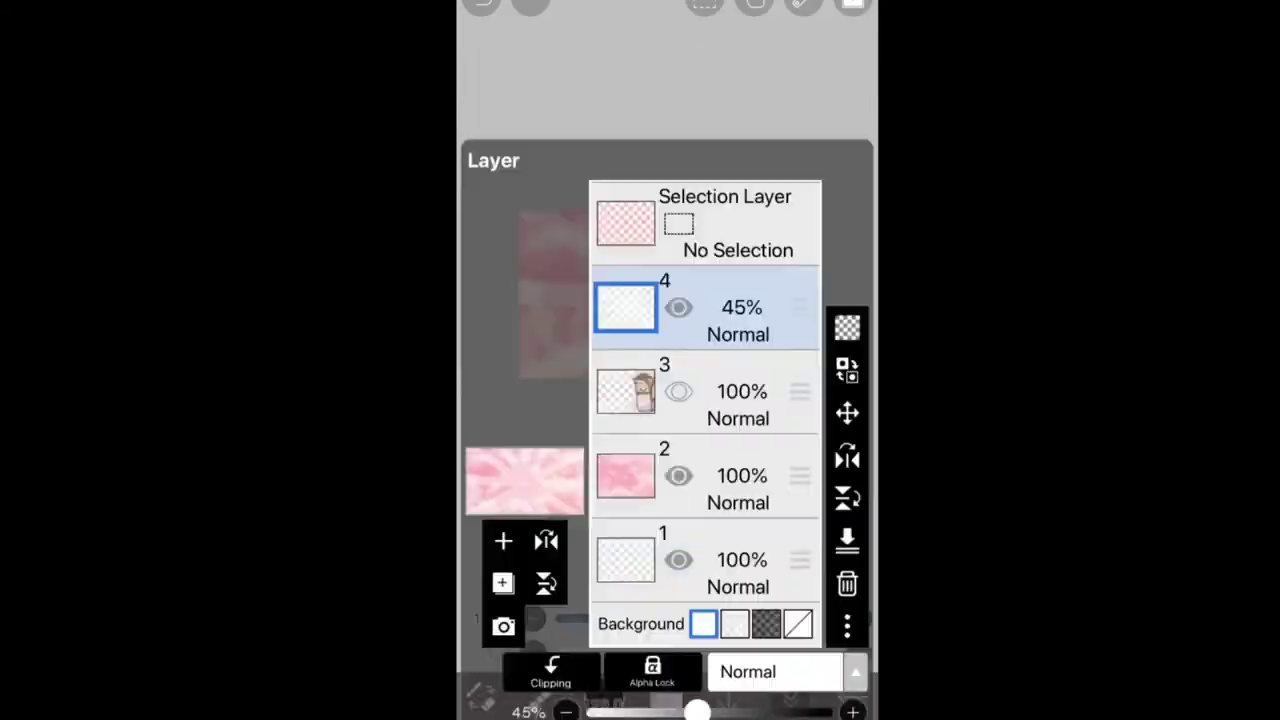
drag(697, 651, 754, 651)
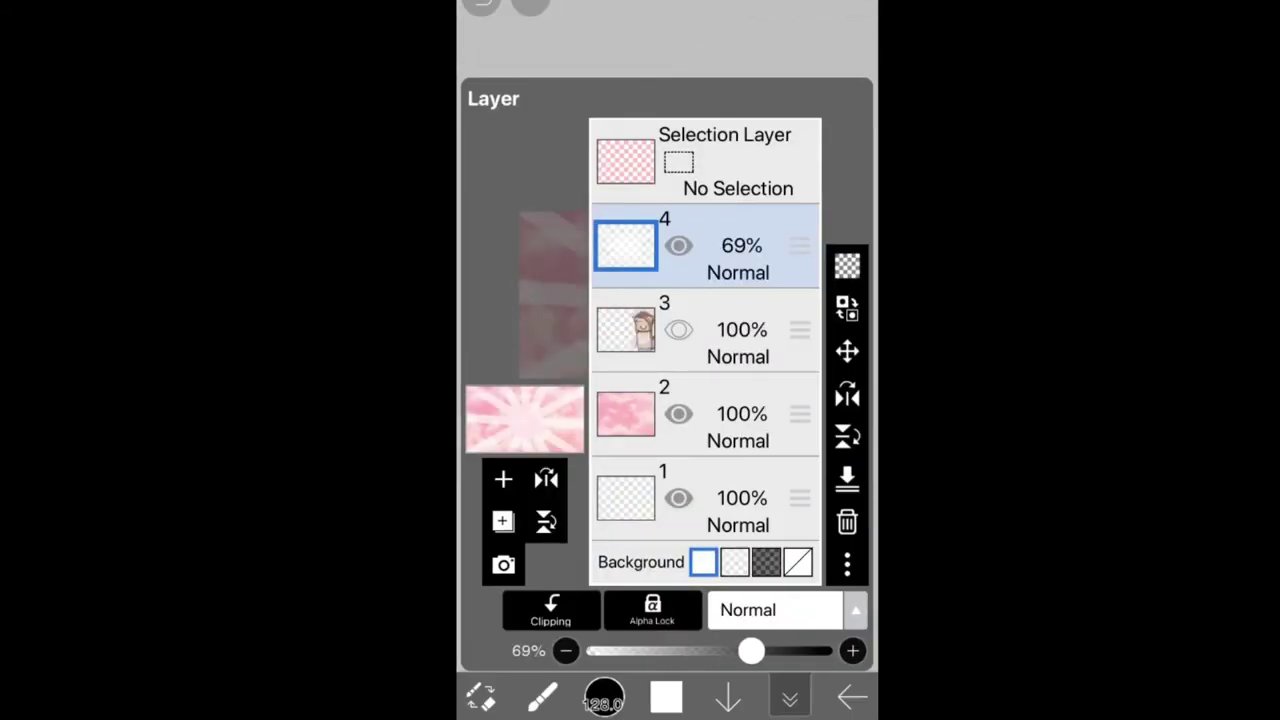
click(789, 697)
click(789, 697)
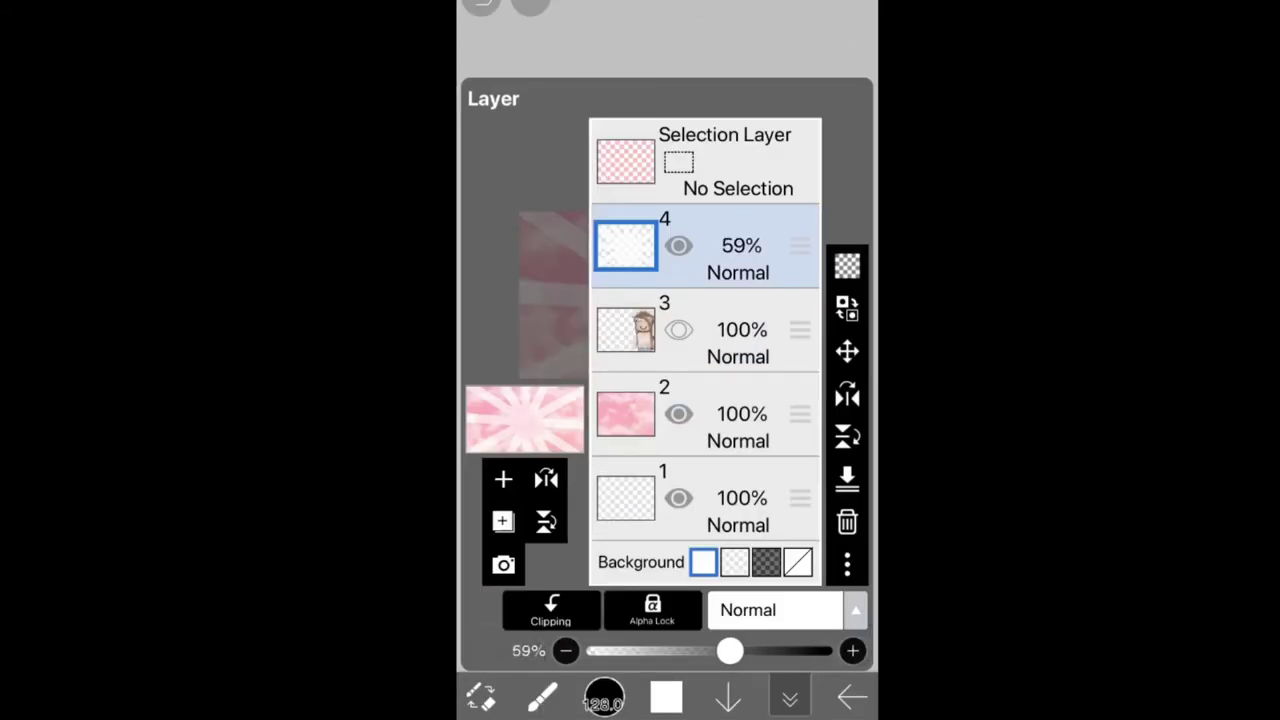
click(789, 697)
click(789, 697)
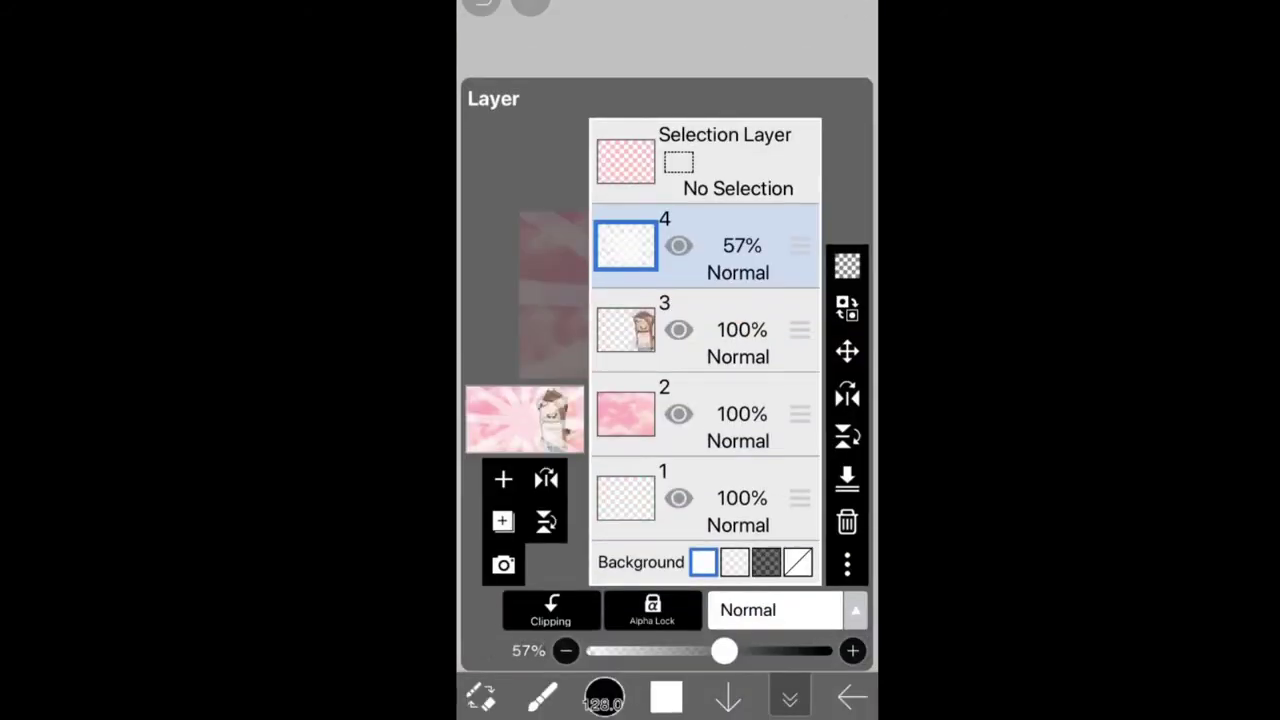
Step: Move the avatar layer above the white ray layer in the layer order
click(789, 697)
click(789, 697)
drag(799, 330, 799, 246)
click(789, 697)
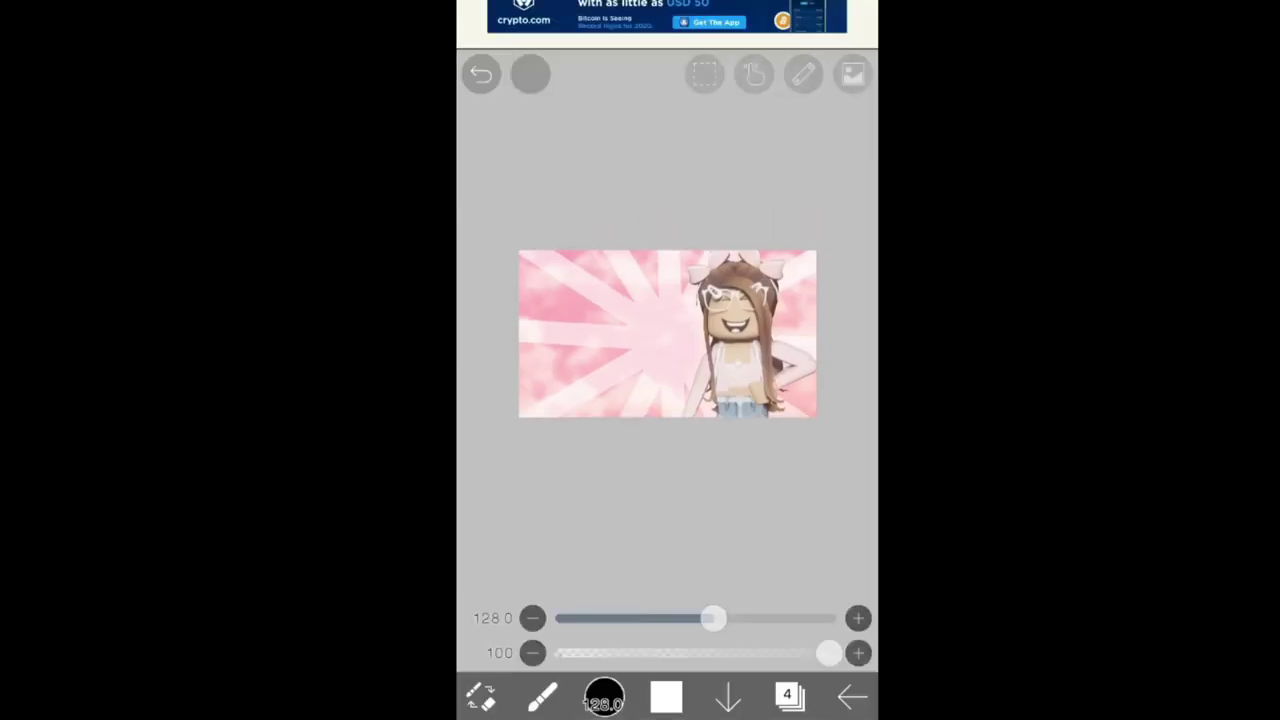
Step: Add a text object reading "How to" to the canvas with the Text tool
scroll(667, 345, up, 4)
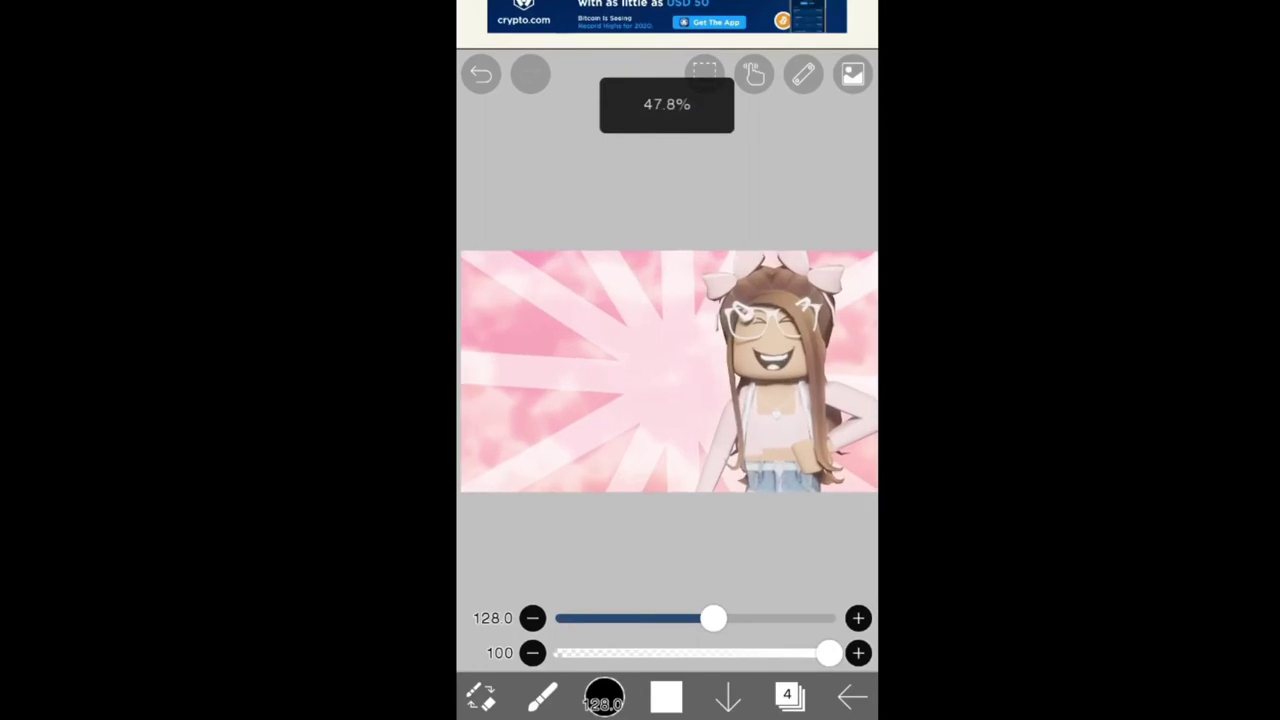
scroll(667, 360, down, 3)
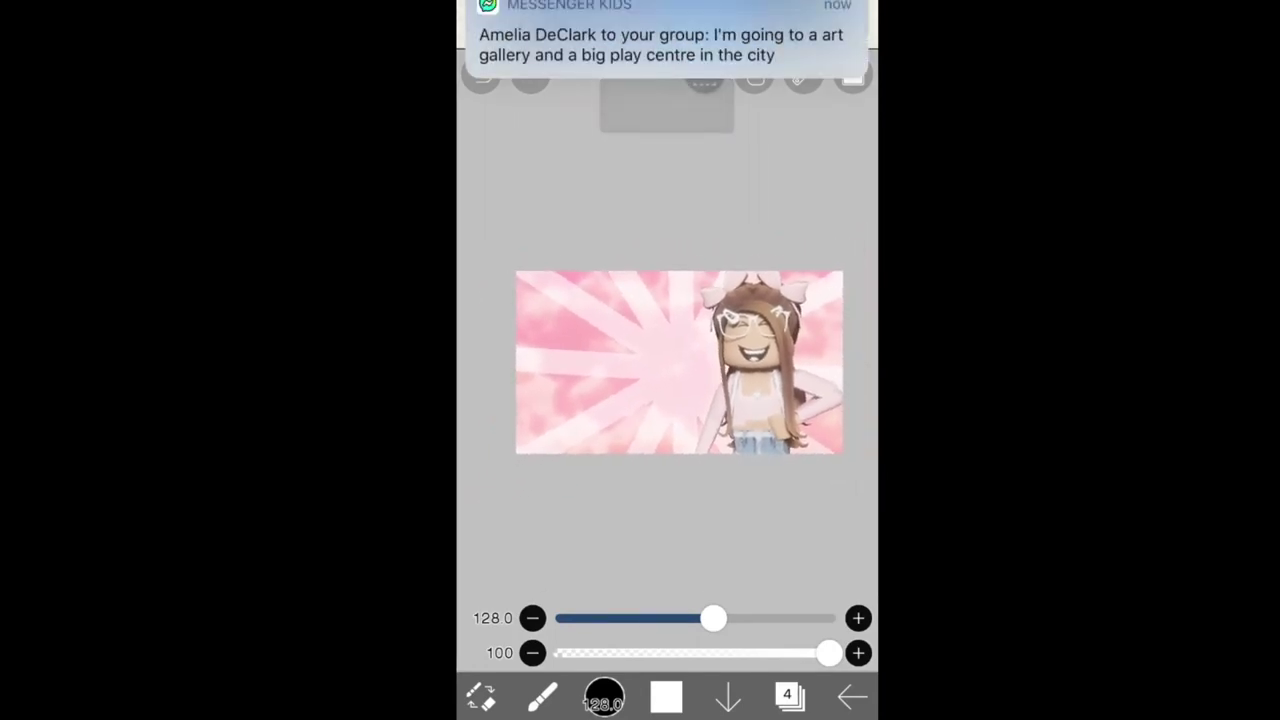
click(542, 697)
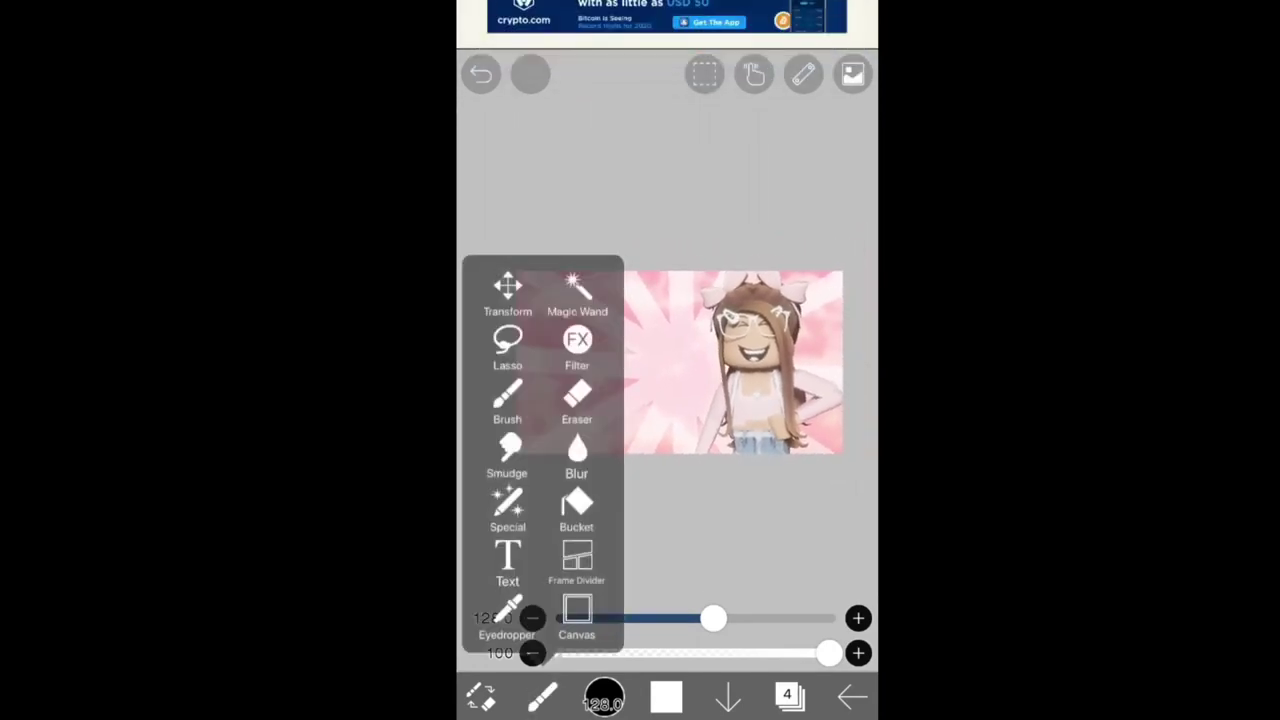
click(507, 560)
click(628, 384)
click(627, 340)
scroll(667, 245, down, 5)
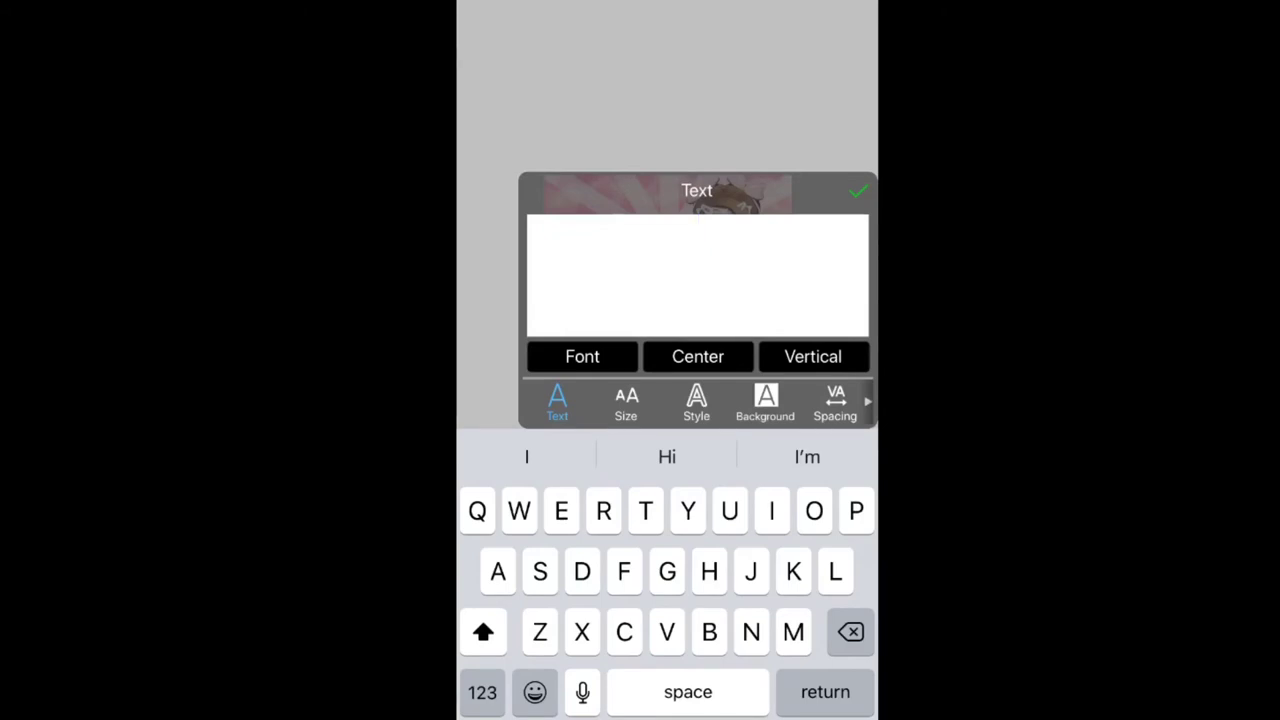
text(How to)
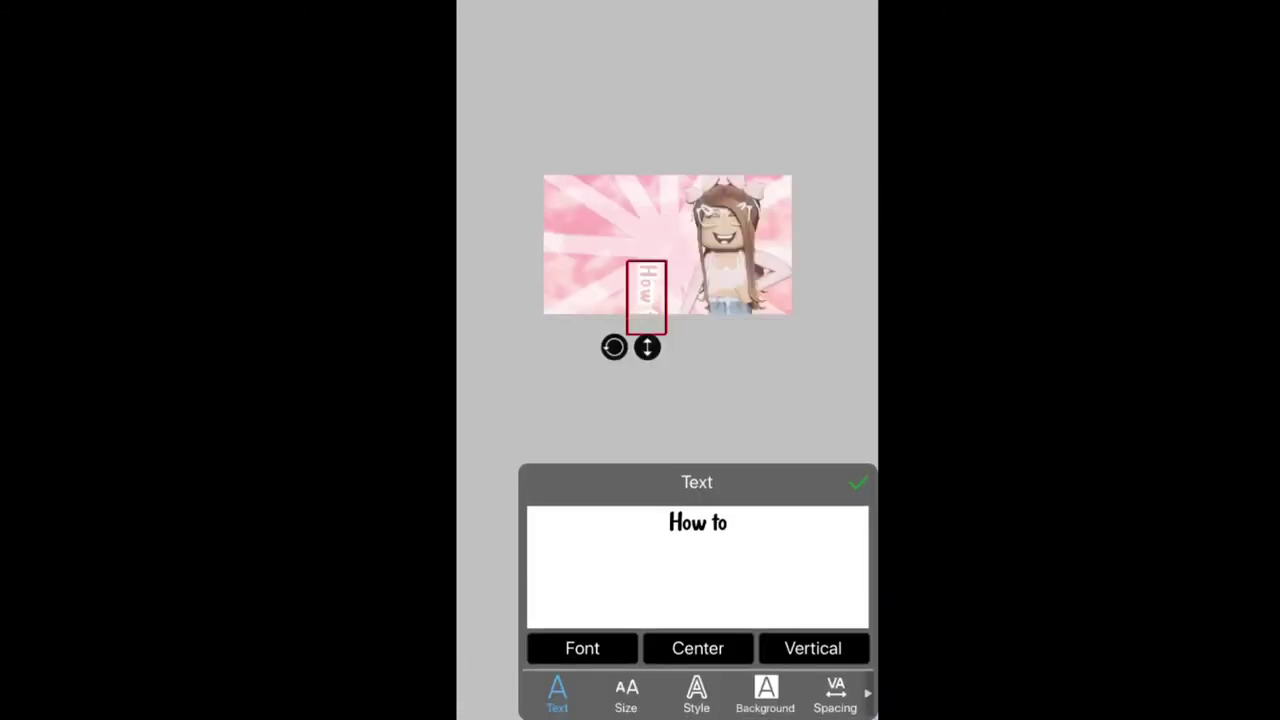
Step: Rotate the "How to" text to read horizontally, enlarge it and move it to the upper left of the picture
drag(614, 347, 691, 334)
click(626, 672)
mouse_move(722, 524)
mouse_down()
mouse_move(763, 524)
mouse_move(740, 524)
mouse_up()
drag(667, 311, 625, 213)
drag(693, 262, 735, 261)
drag(644, 215, 608, 205)
click(558, 692)
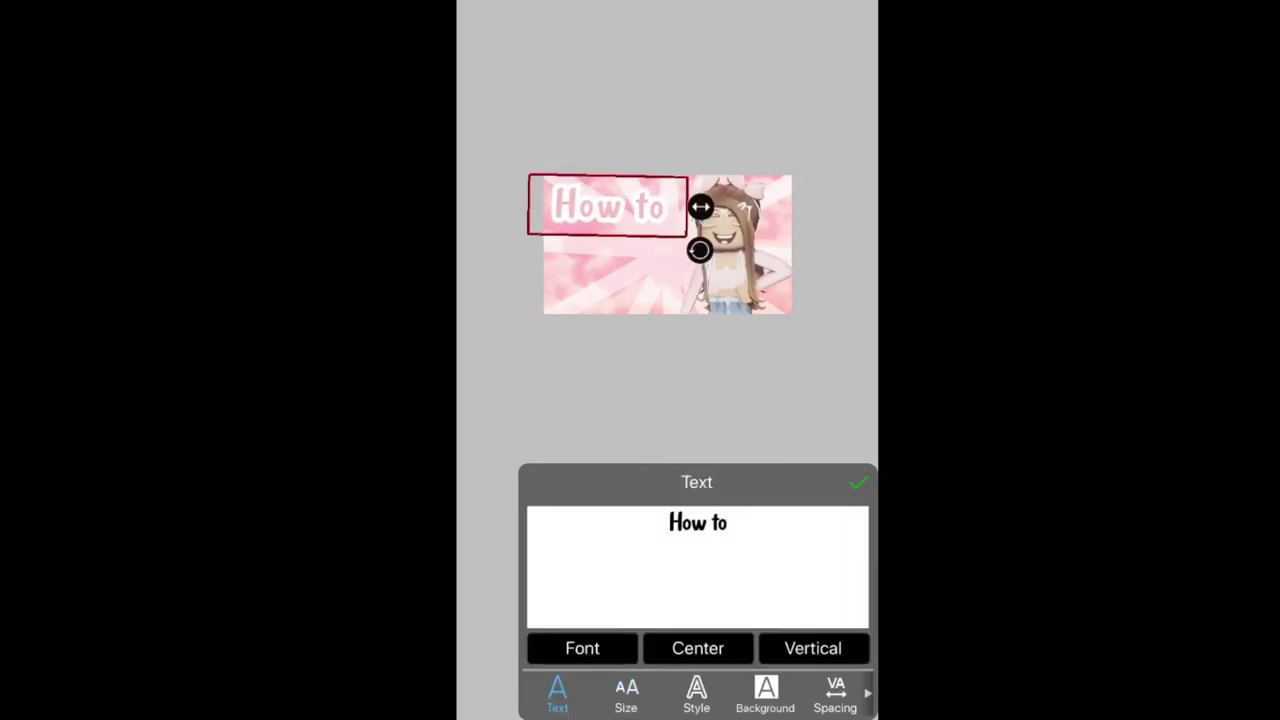
Step: Start adding a font for the text by searching the web for free fonts and going to the DaFont site
click(582, 648)
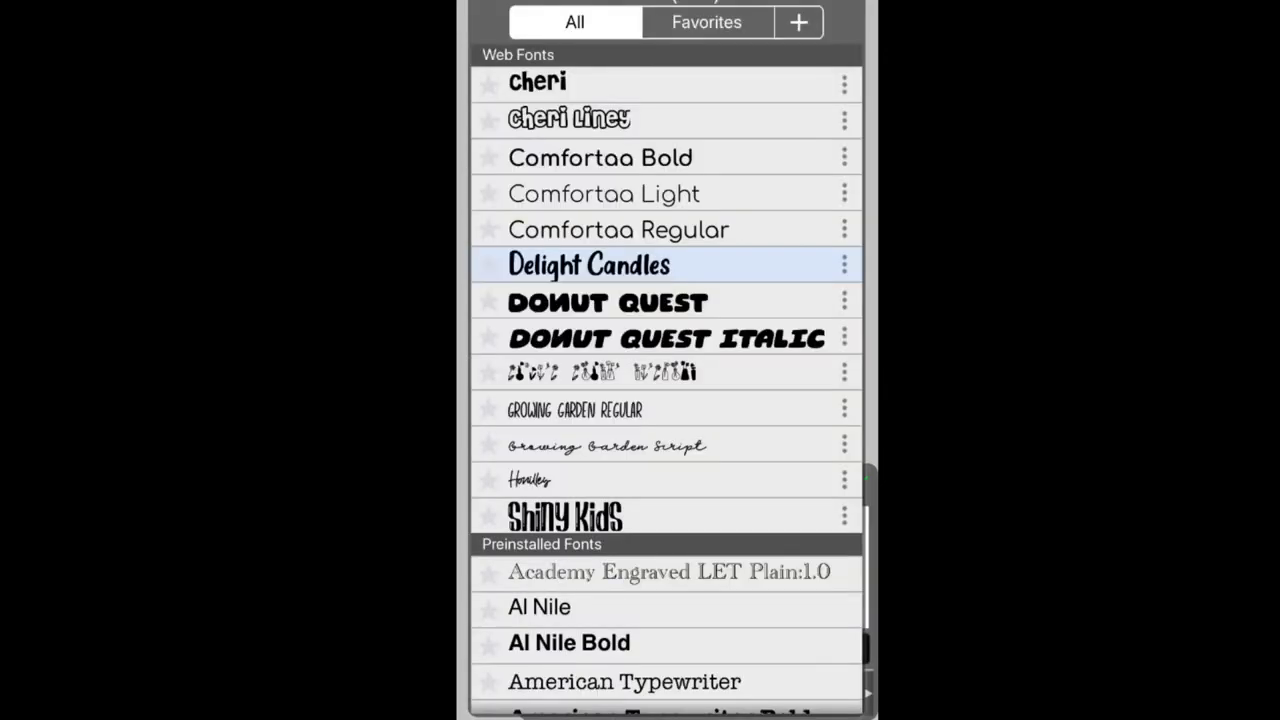
click(799, 22)
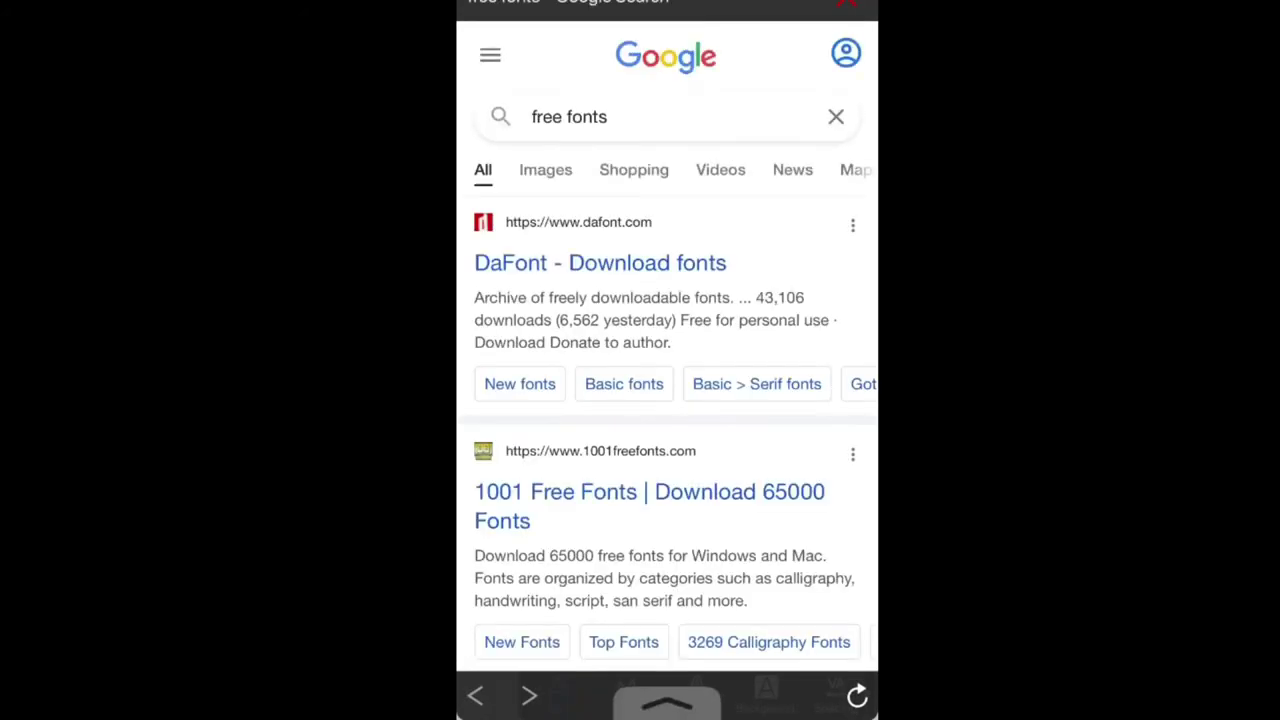
drag(667, 703, 667, 283)
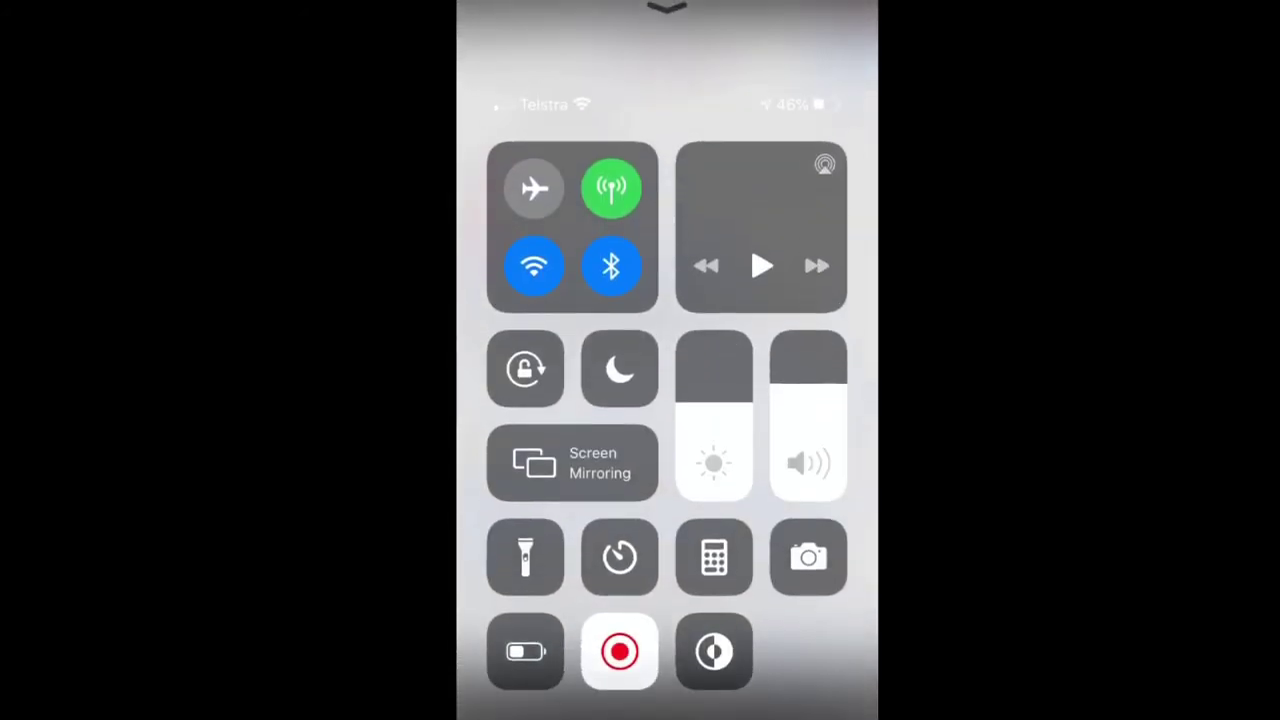
drag(667, 8, 667, 426)
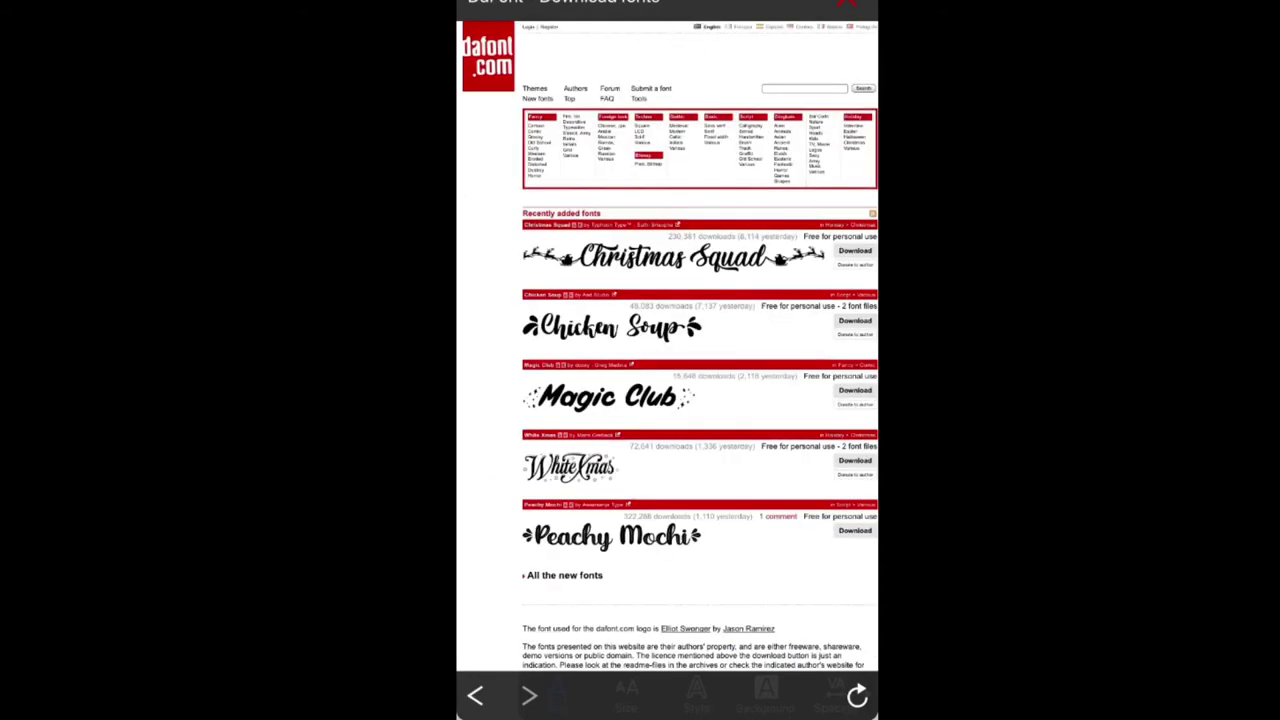
Step: Download the Chicken Soup font from DaFont's recently added fonts
scroll(668, 346, down, 1)
ctrl+scroll(690, 310, up, 3)
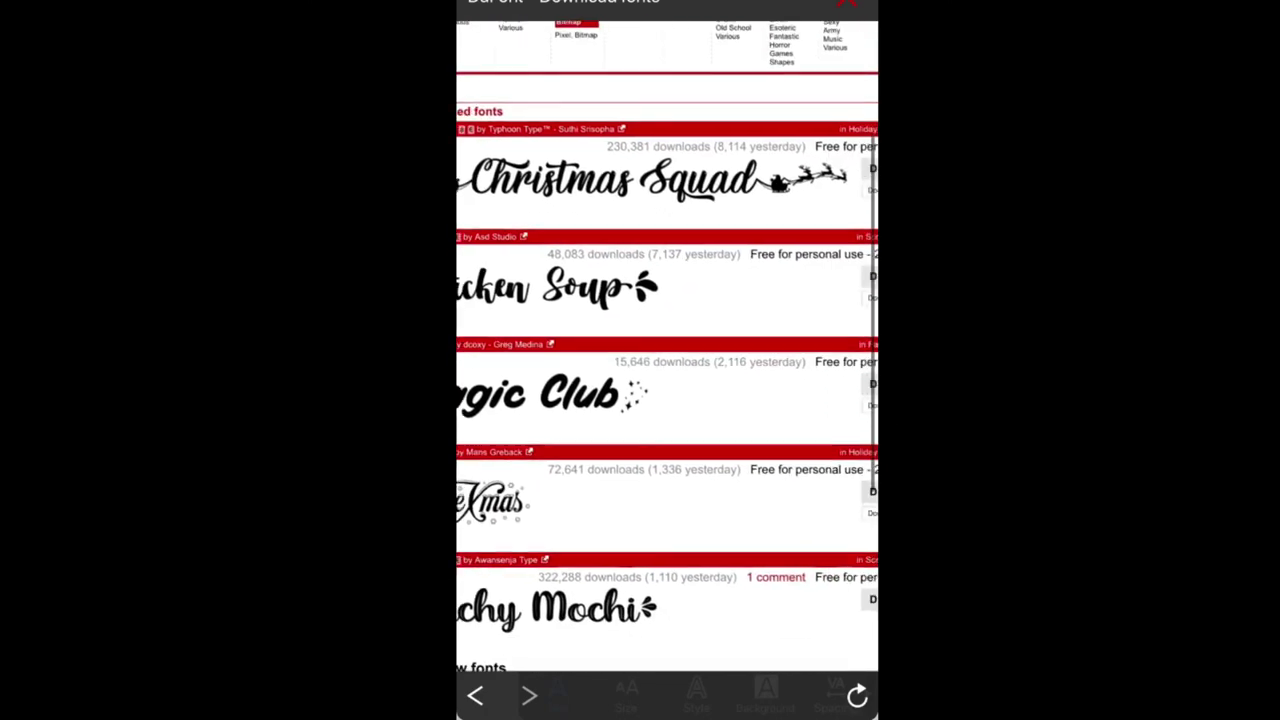
scroll(668, 346, right, 1)
scroll(668, 346, down, 1)
click(849, 244)
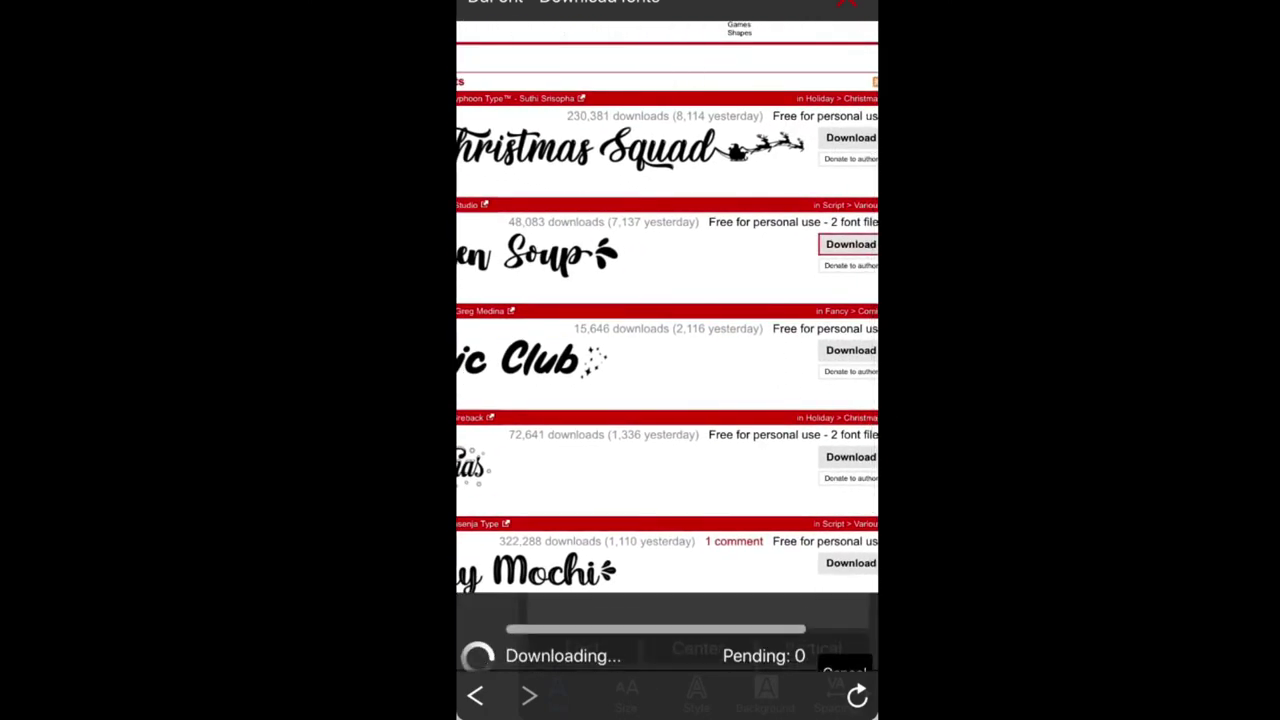
ctrl+scroll(667, 360, down, 3)
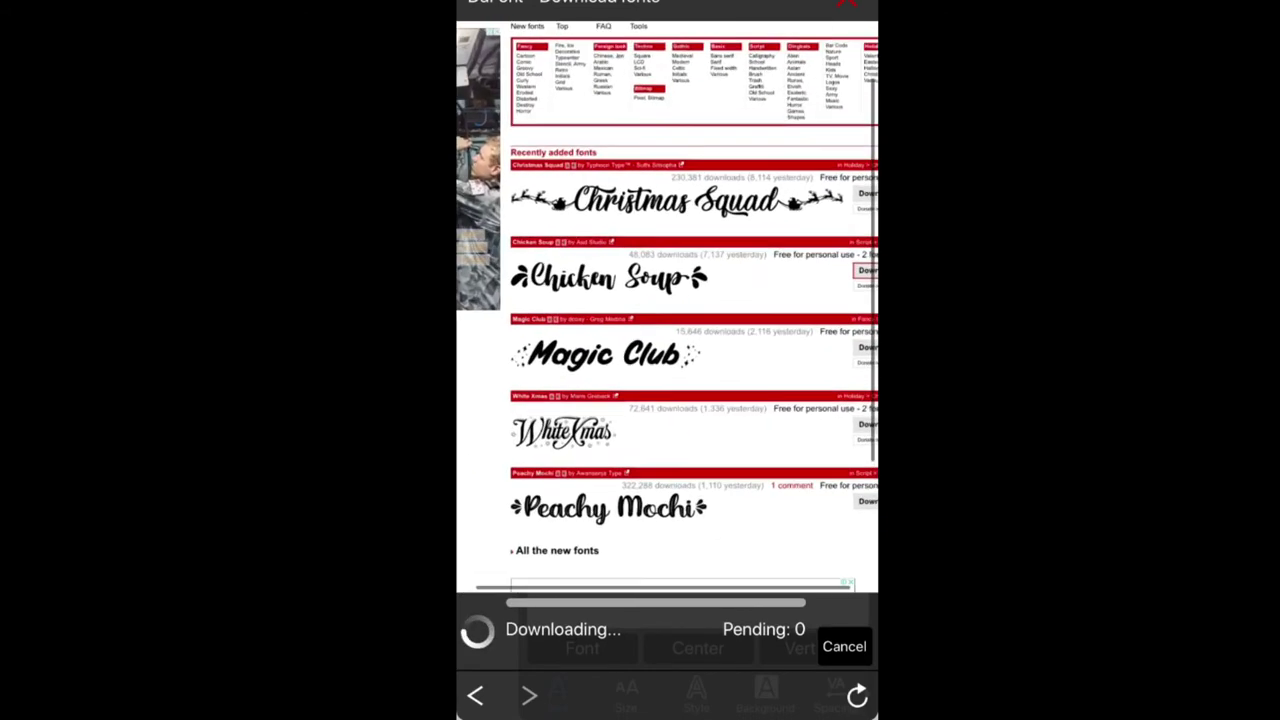
ctrl+scroll(667, 360, up, 2)
scroll(667, 360, right, 1)
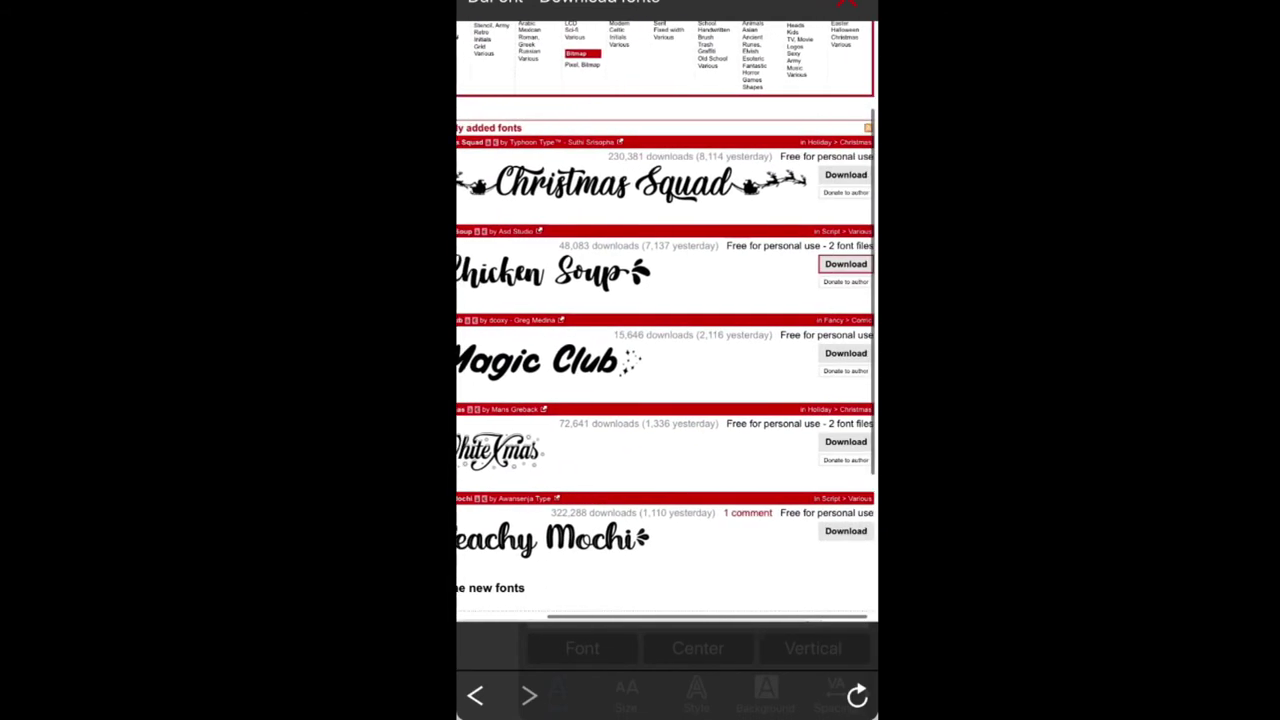
Step: Download and install the Peachy Mochi font from DaFont and use it for the "How to" text
click(849, 531)
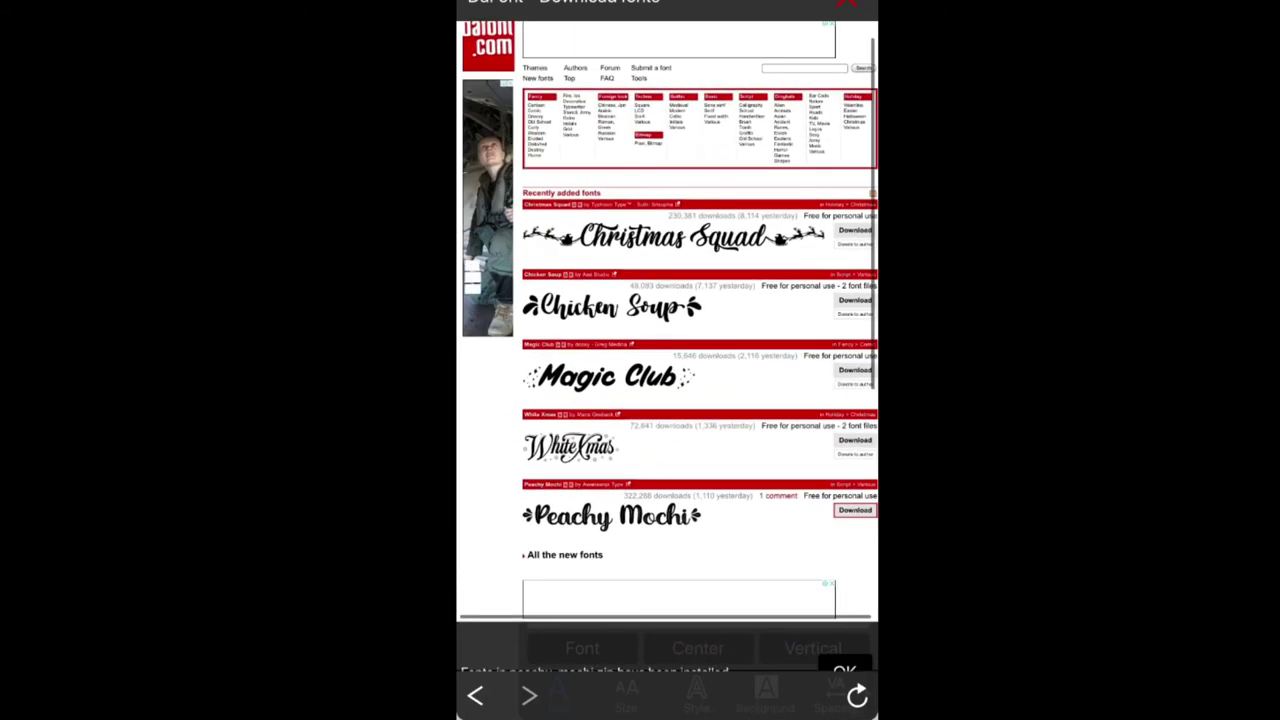
click(845, 646)
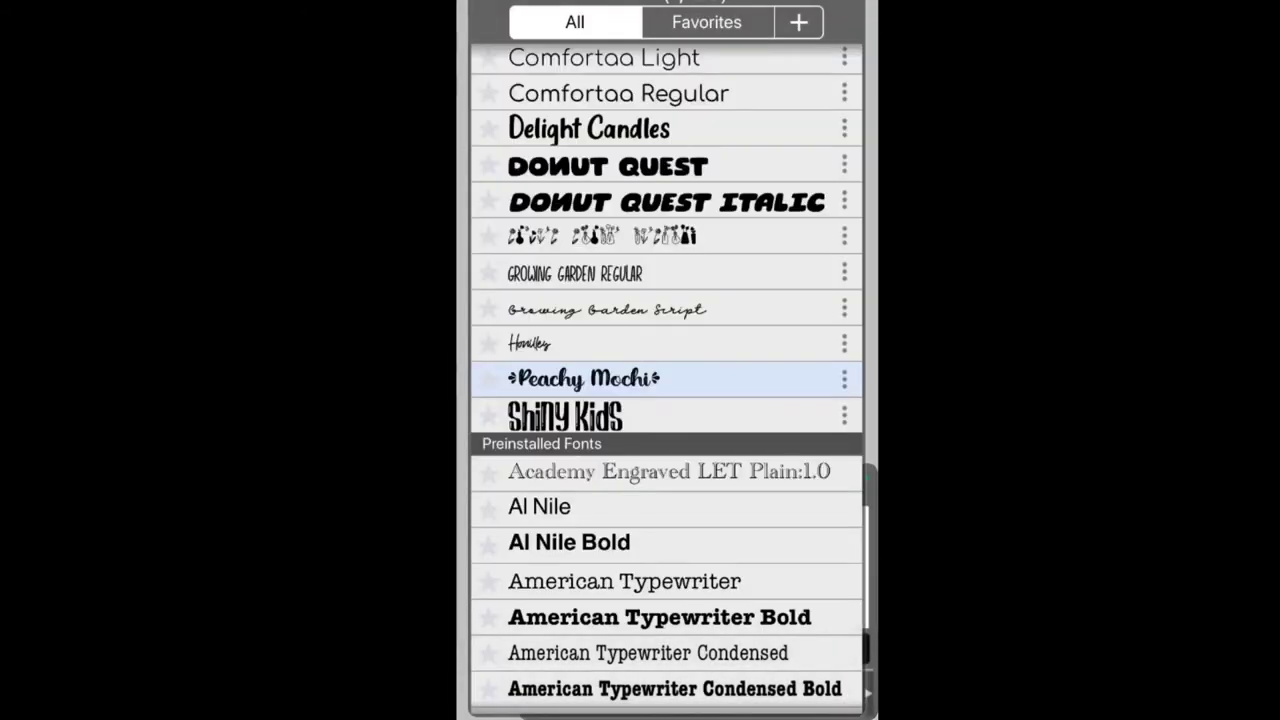
scroll(666, 380, up, 3)
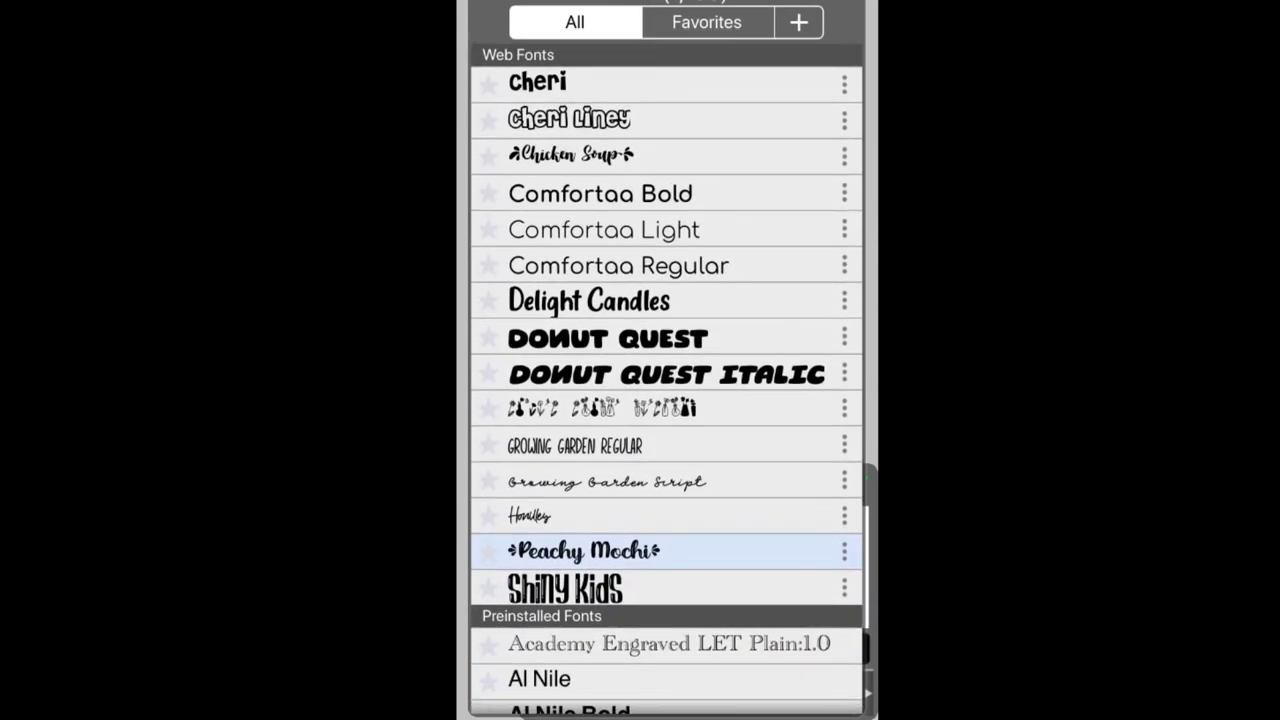
scroll(666, 380, down, 1)
scroll(666, 380, up, 1)
click(871, 330)
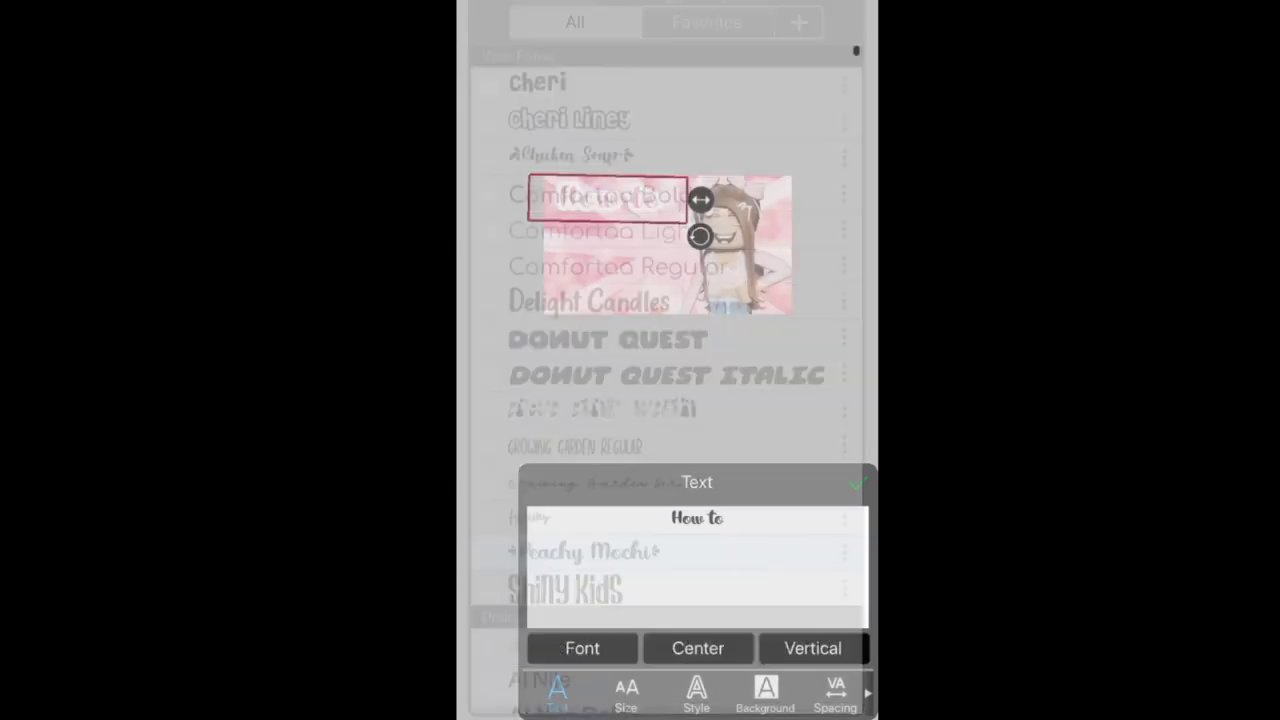
Step: Try the thin handwritten script font listed just above Peachy Mochi on the "How to" text
click(582, 648)
scroll(666, 380, up, 3)
scroll(666, 380, down, 3)
scroll(667, 380, up, 2)
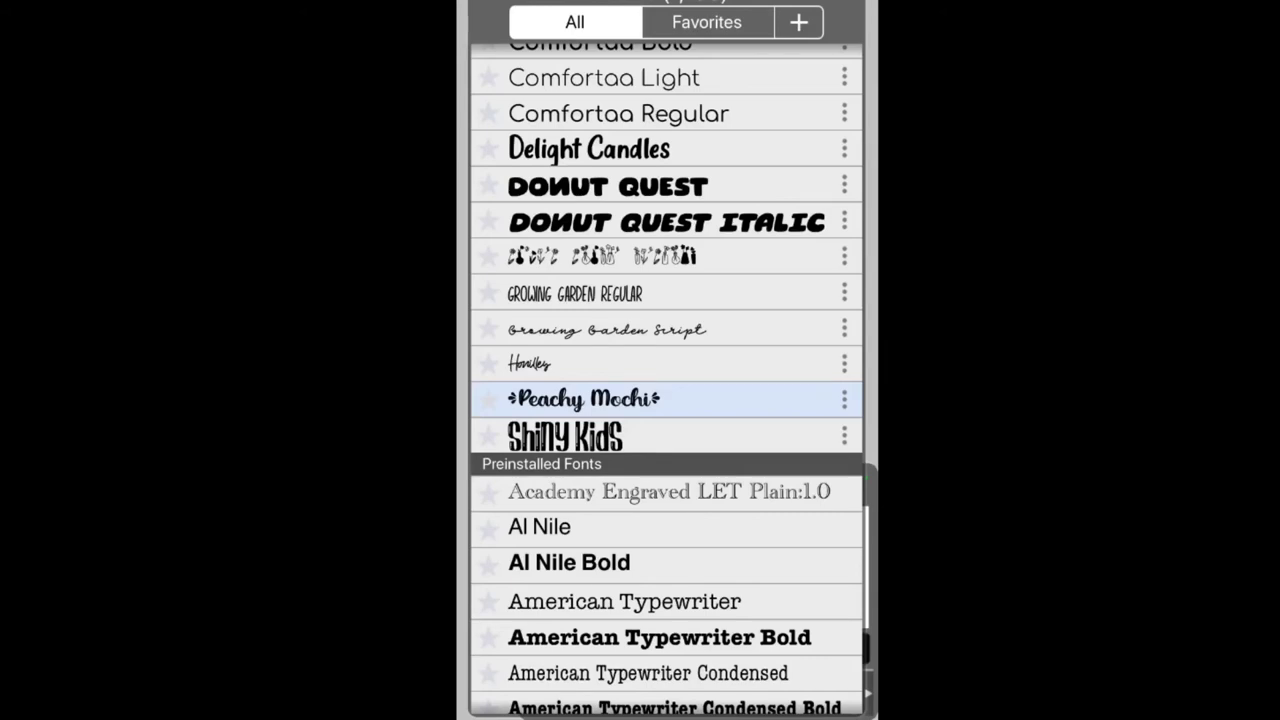
click(530, 364)
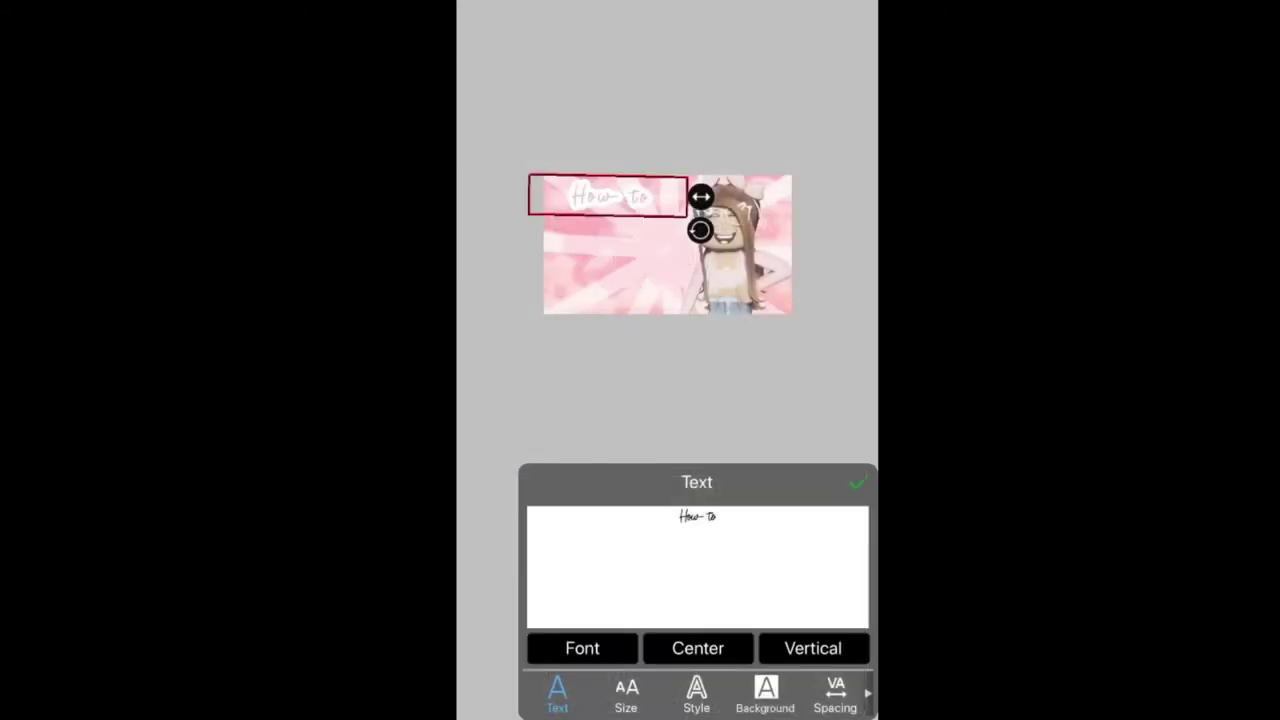
Step: Change the font of the "How to" text to Chicken Soup
click(582, 648)
scroll(667, 380, up, 3)
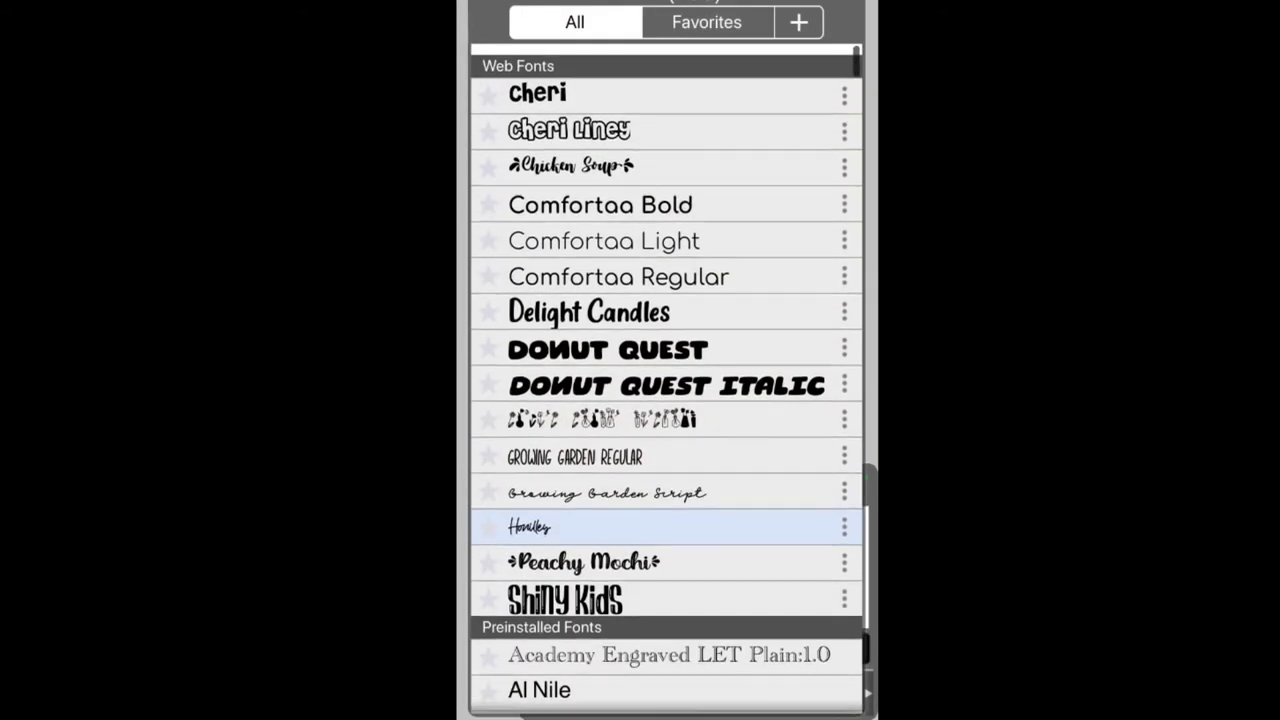
click(607, 482)
scroll(640, 250, up, 4)
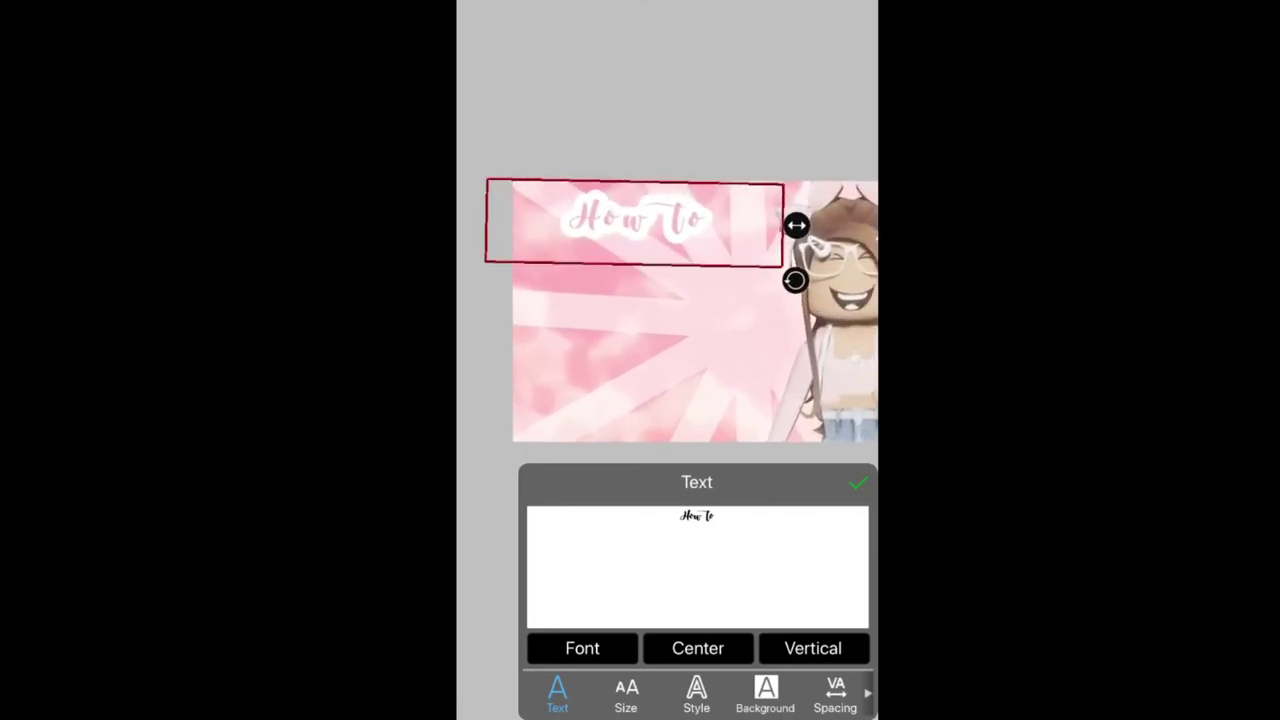
Step: Set the "How to" text's font size to 251 and its stroke width to 6
click(626, 694)
drag(740, 524, 752, 524)
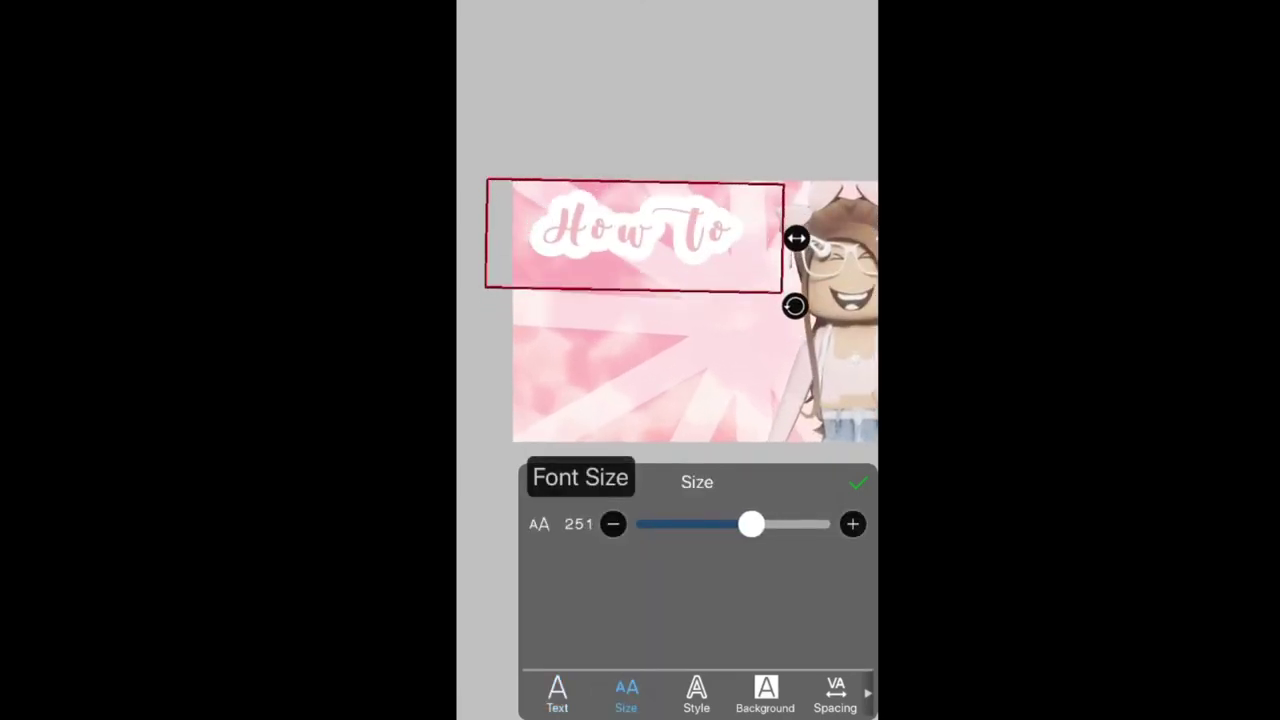
click(696, 694)
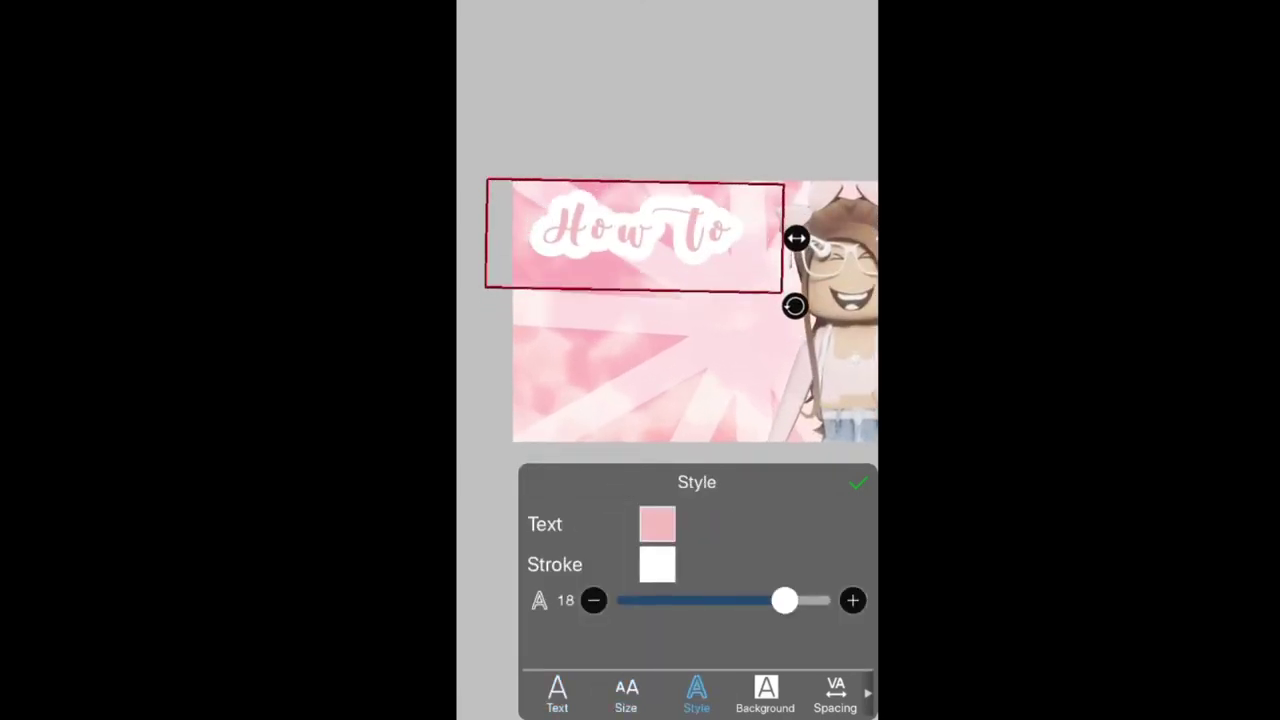
drag(784, 600, 718, 600)
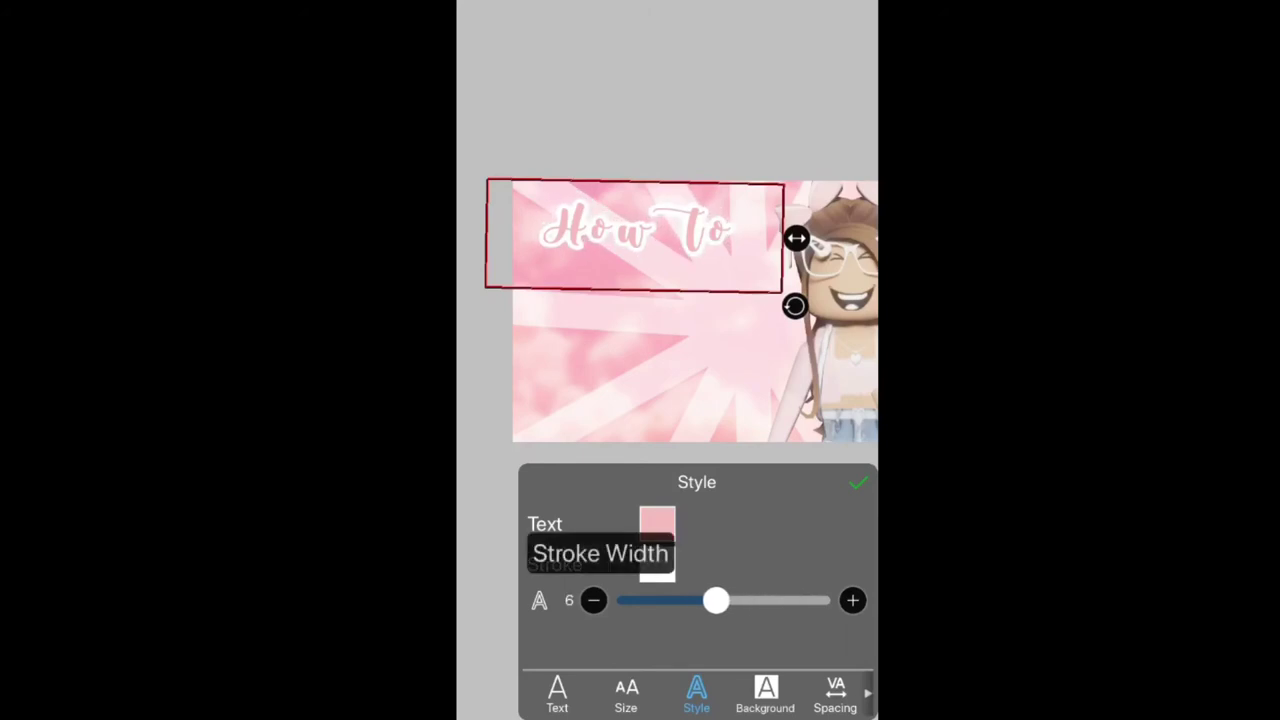
click(858, 483)
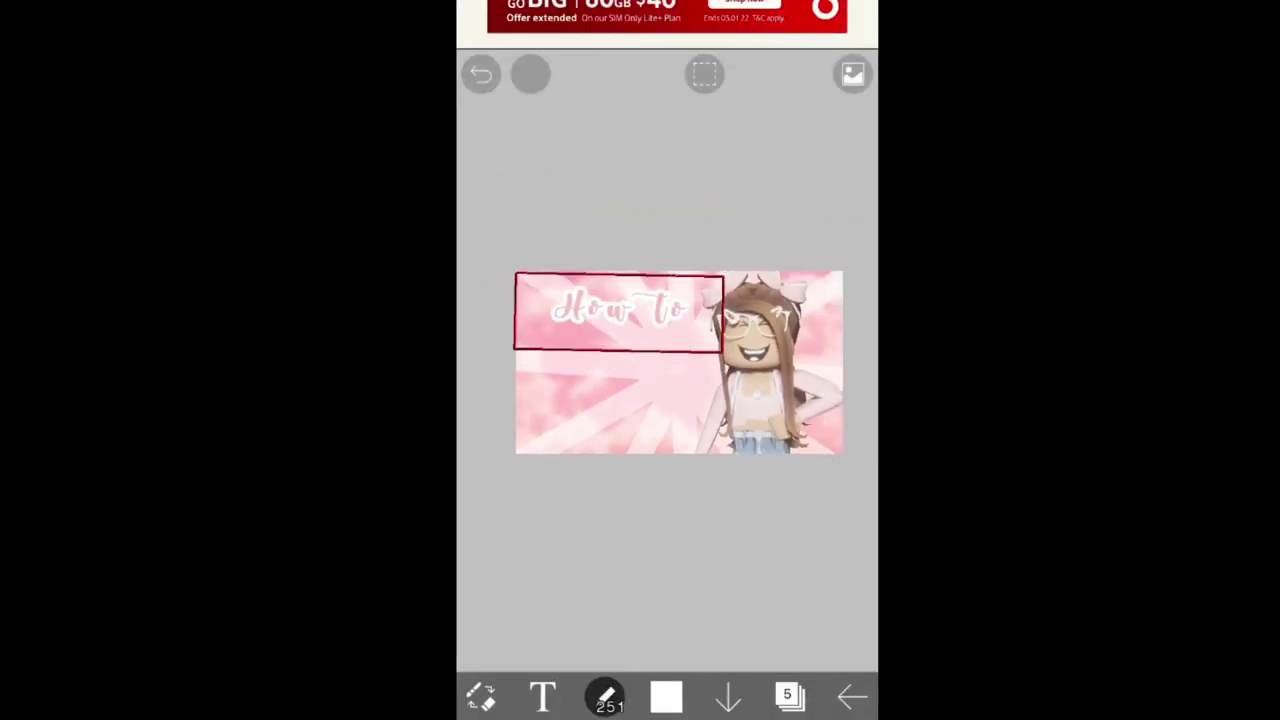
Step: Add a second text object reading "A thumbnail" below the "How to" text
click(587, 375)
click(578, 332)
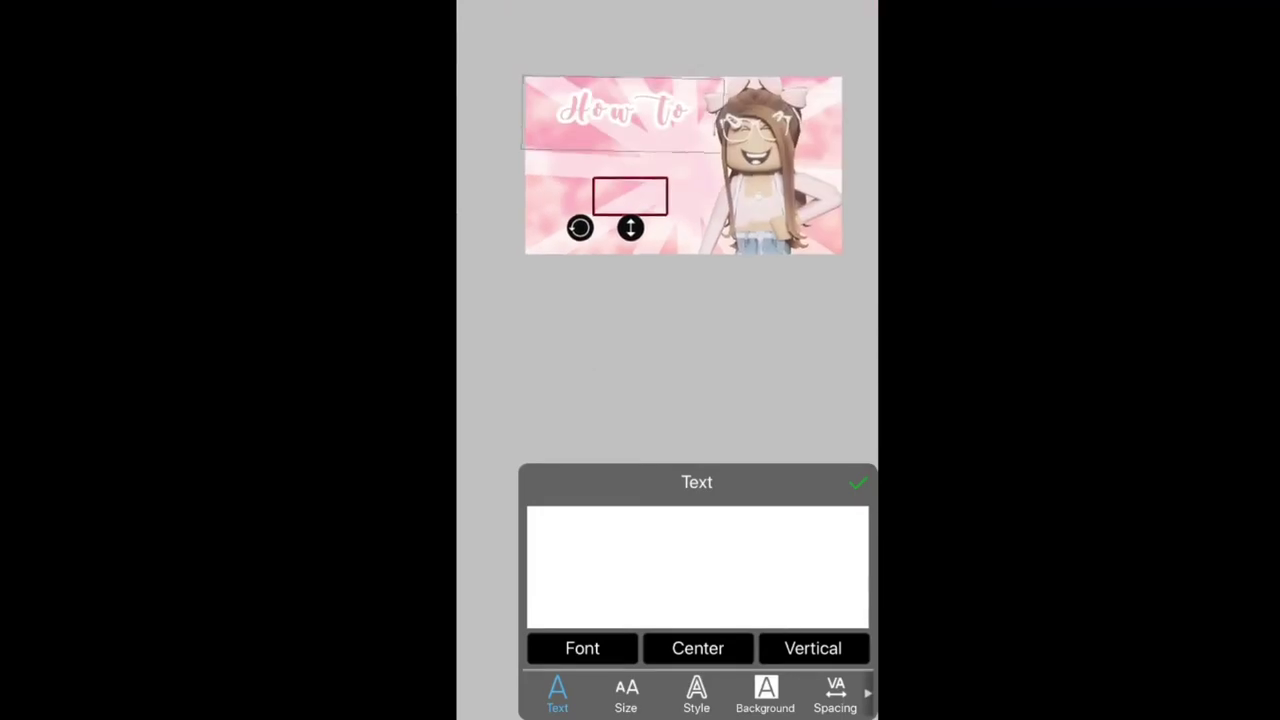
click(697, 565)
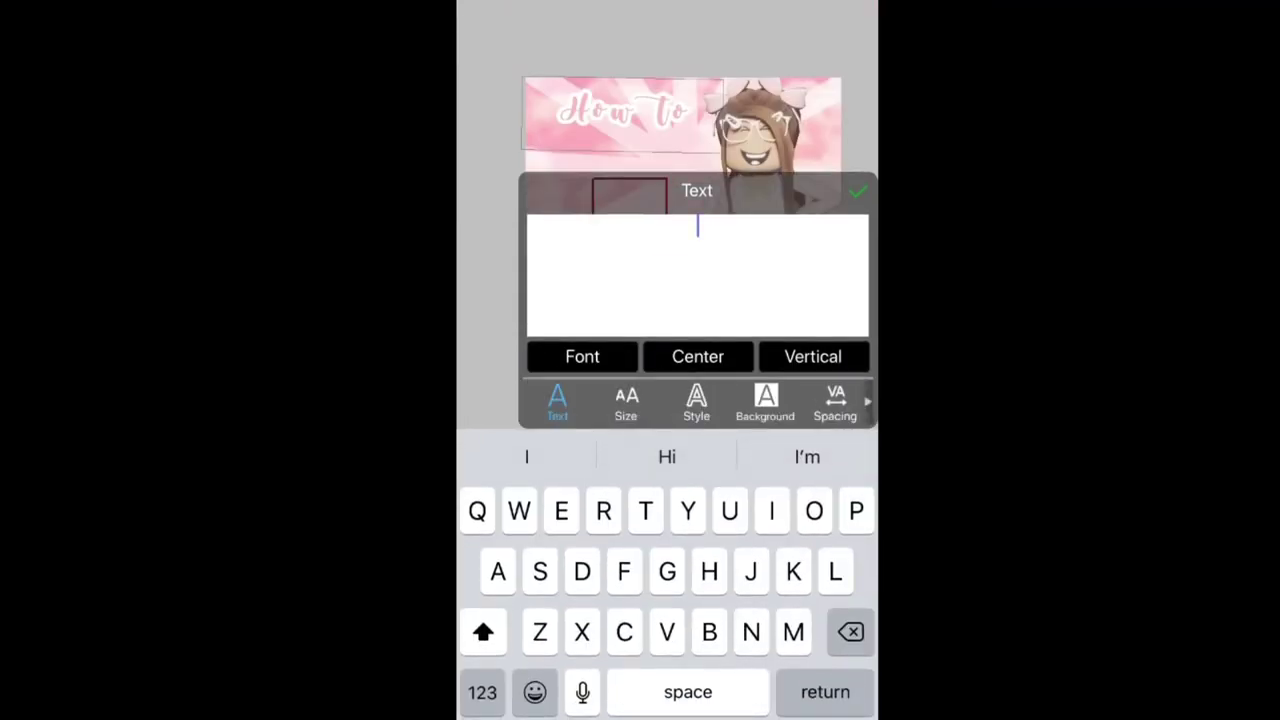
text(A thumbnai)
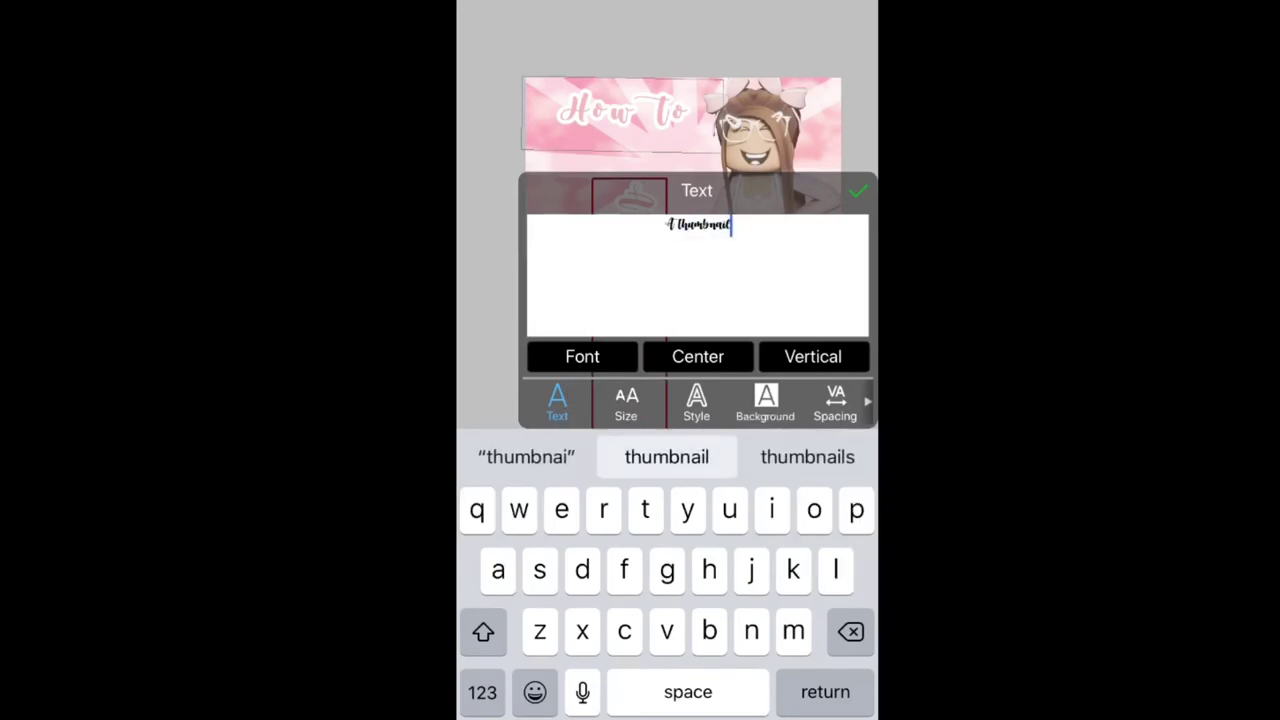
text(l)
Step: Set the font of the "A thumbnail" text to Peachy Mochi
click(582, 356)
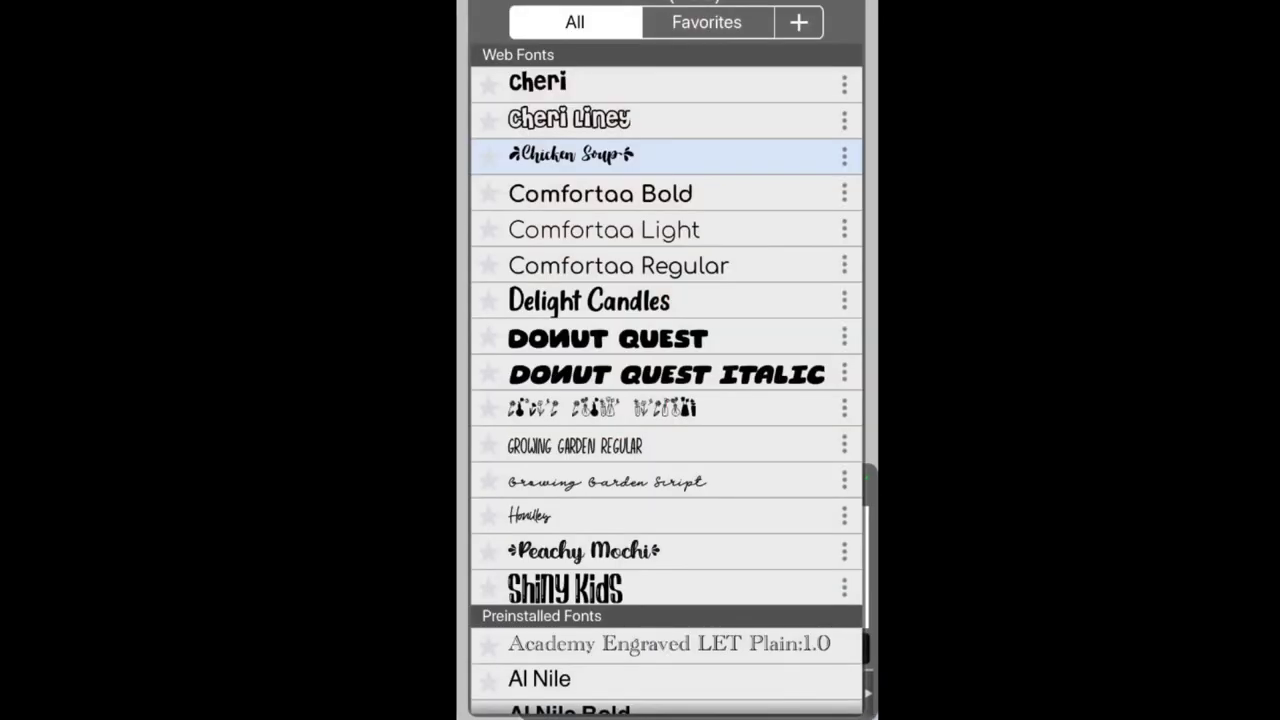
scroll(666, 380, down, 3)
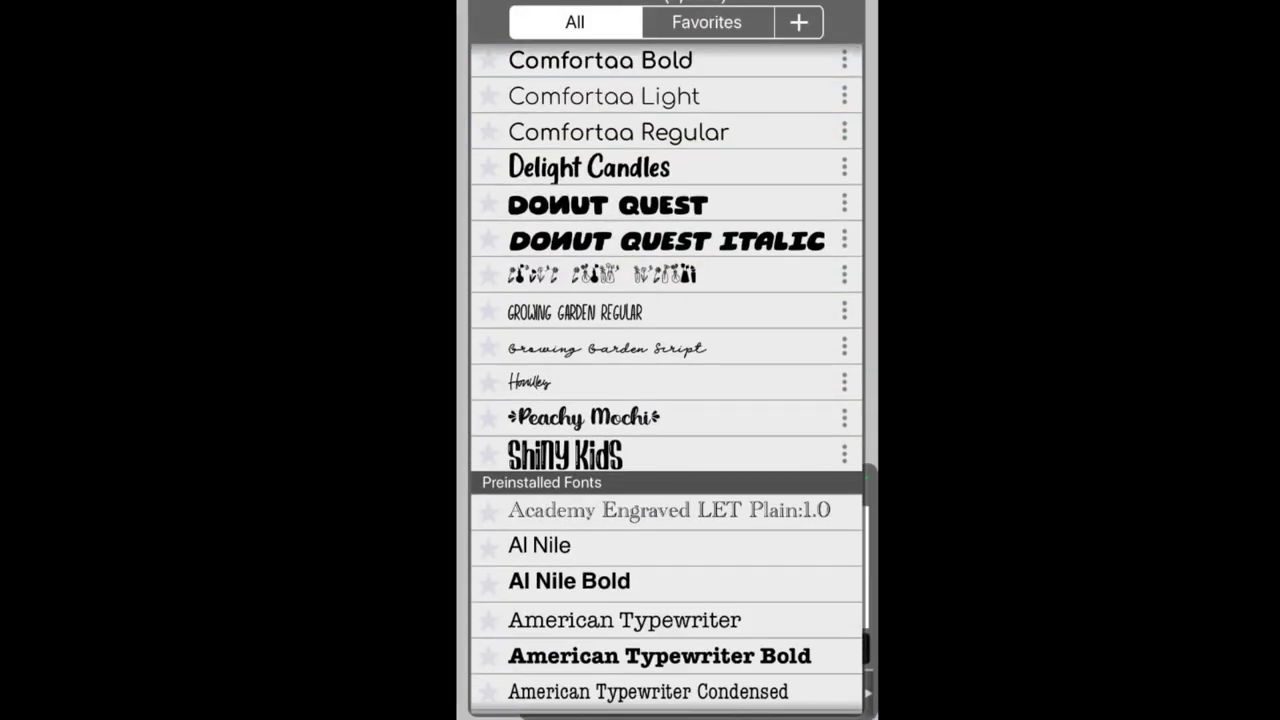
scroll(666, 380, up, 3)
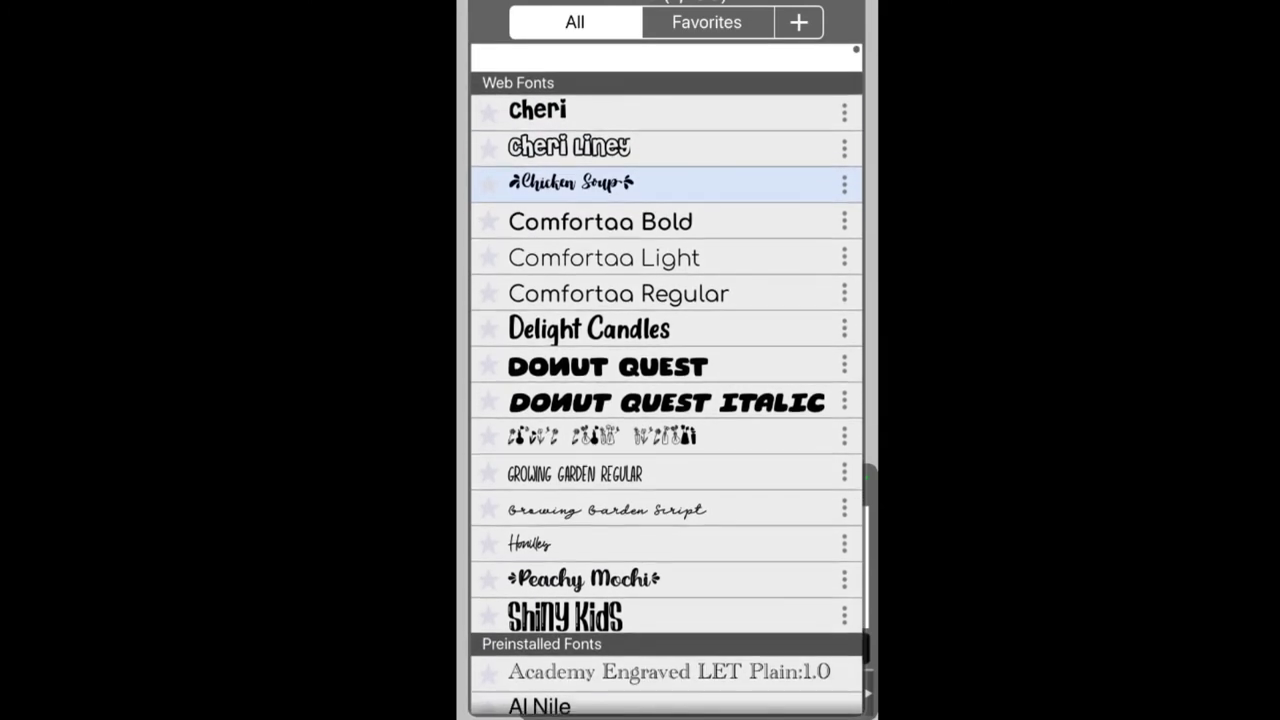
click(585, 550)
Step: Widen the "A thumbnail" text box so the words fit on one line and set its font size to 145
drag(526, 467, 757, 386)
click(626, 693)
drag(751, 524, 792, 524)
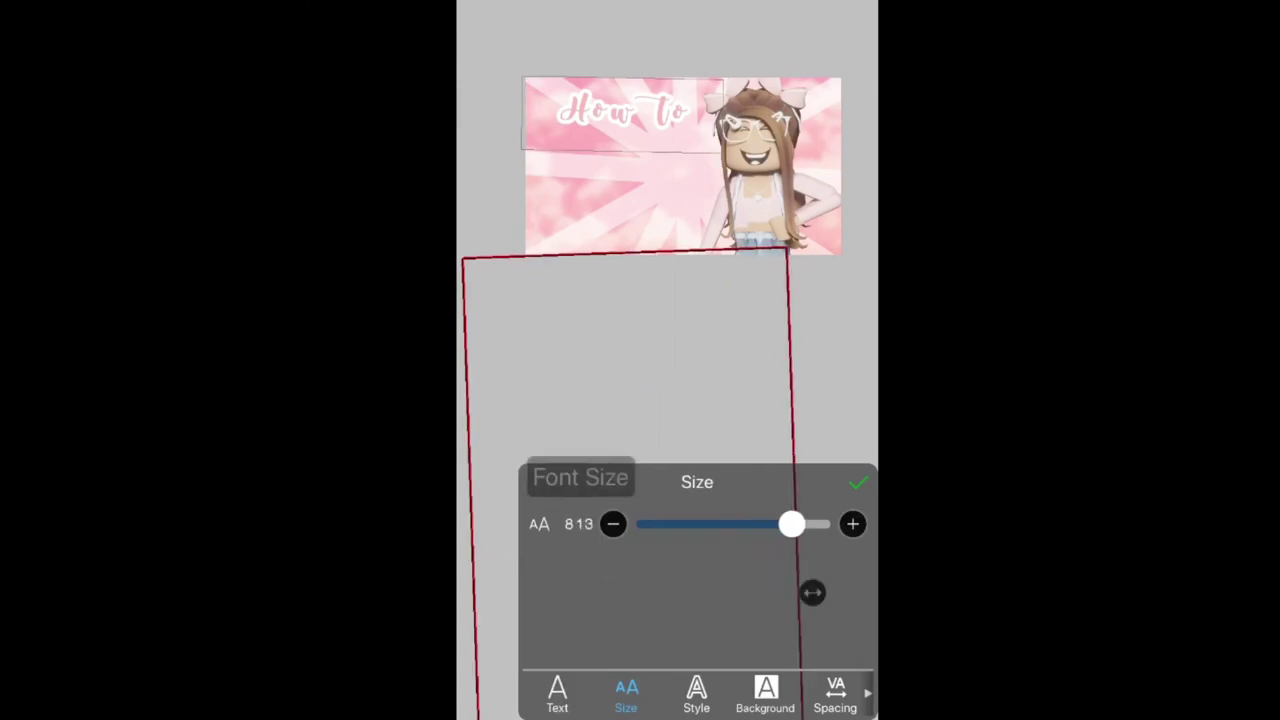
drag(763, 651, 784, 438)
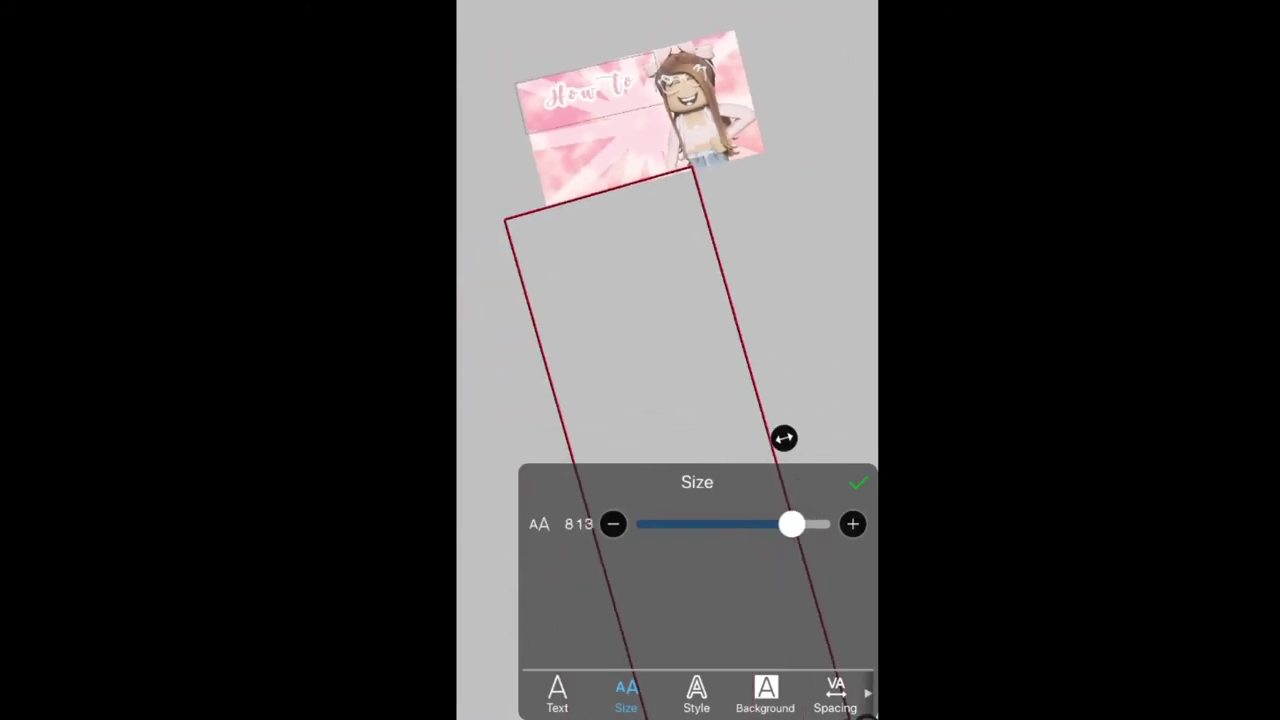
drag(792, 524, 733, 524)
Step: Rotate the "A thumbnail" text until it is level and place it directly beneath "How to" beside the avatar
drag(620, 308, 759, 173)
scroll(690, 230, down, 2)
drag(814, 277, 809, 293)
drag(682, 239, 643, 174)
drag(769, 227, 774, 214)
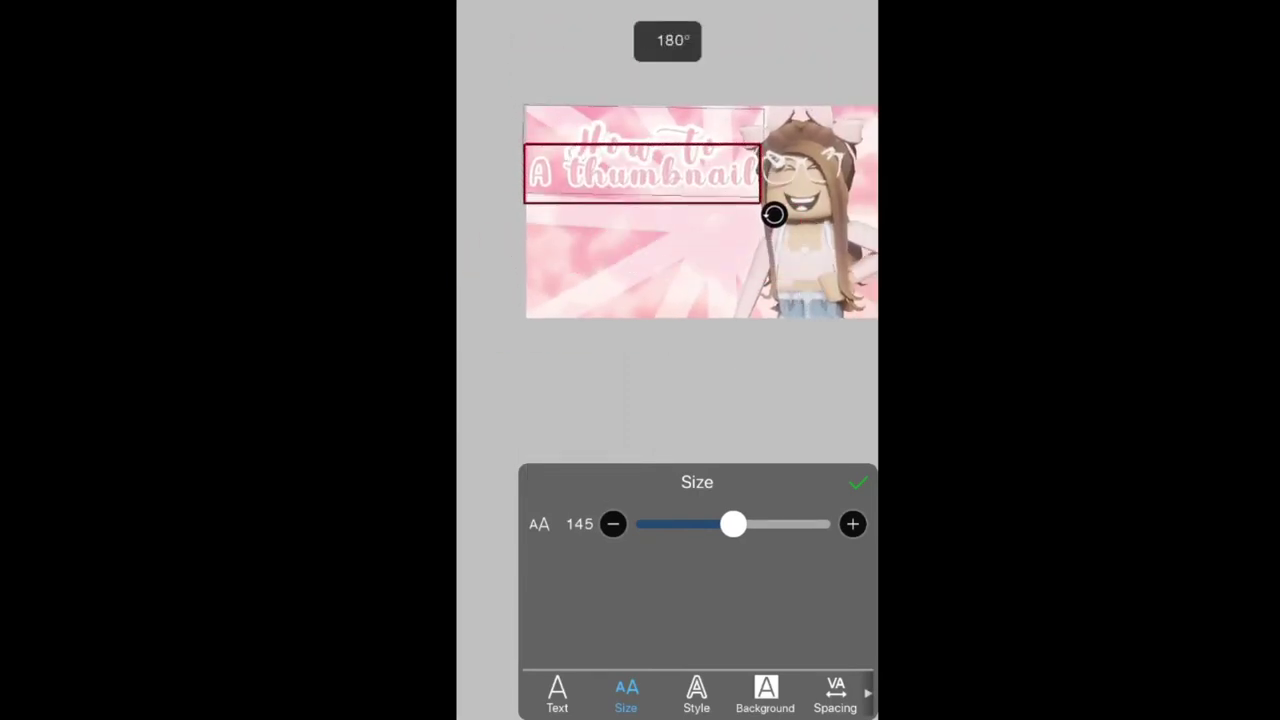
mouse_move(642, 172)
mouse_down()
mouse_move(642, 228)
mouse_move(640, 172)
mouse_up()
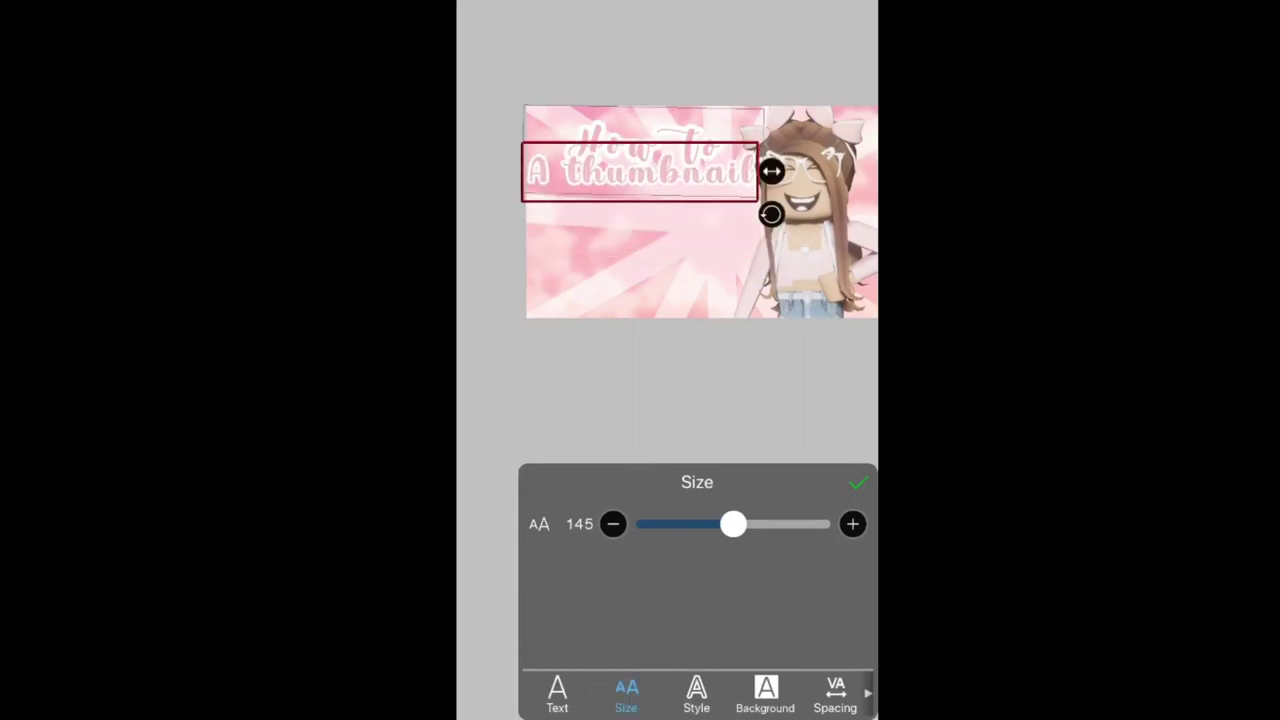
drag(700, 270, 704, 248)
mouse_move(644, 150)
mouse_down()
mouse_move(644, 128)
mouse_move(649, 172)
mouse_up()
Step: Change the fill colour of the "A thumbnail" text to a soft light green
click(696, 695)
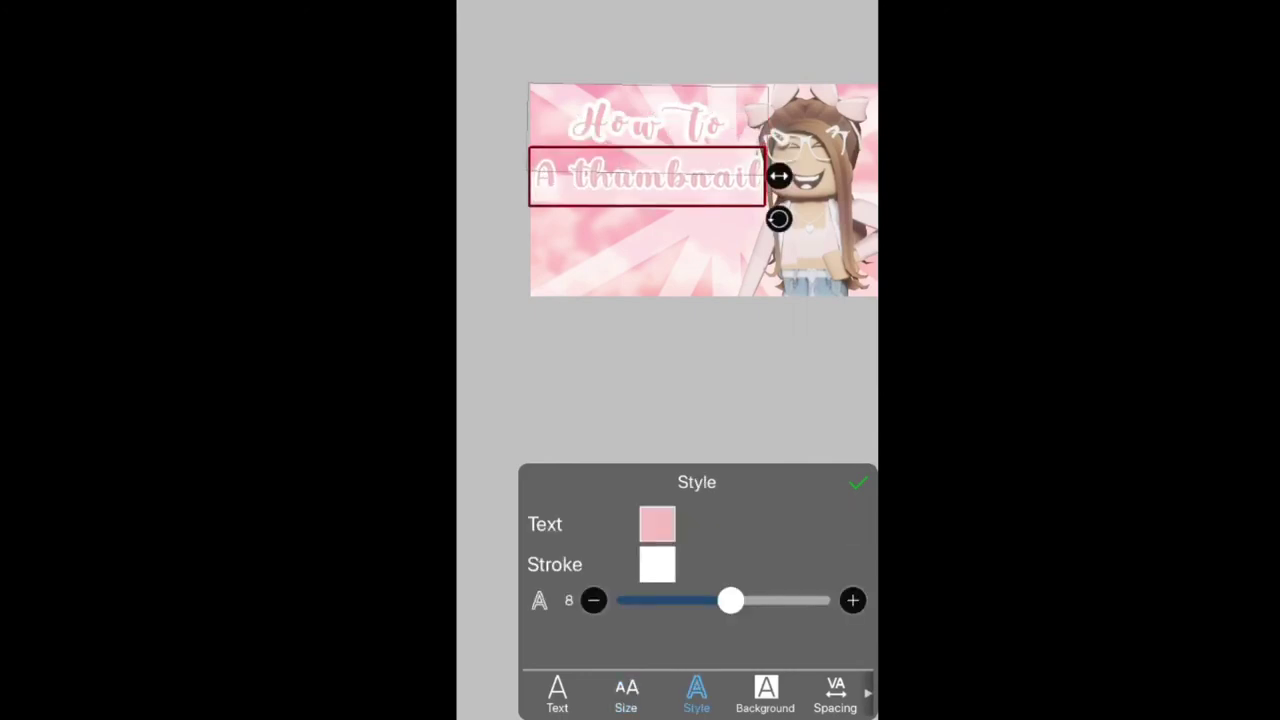
click(657, 523)
mouse_move(671, 283)
mouse_down()
mouse_move(674, 331)
mouse_move(663, 302)
mouse_up()
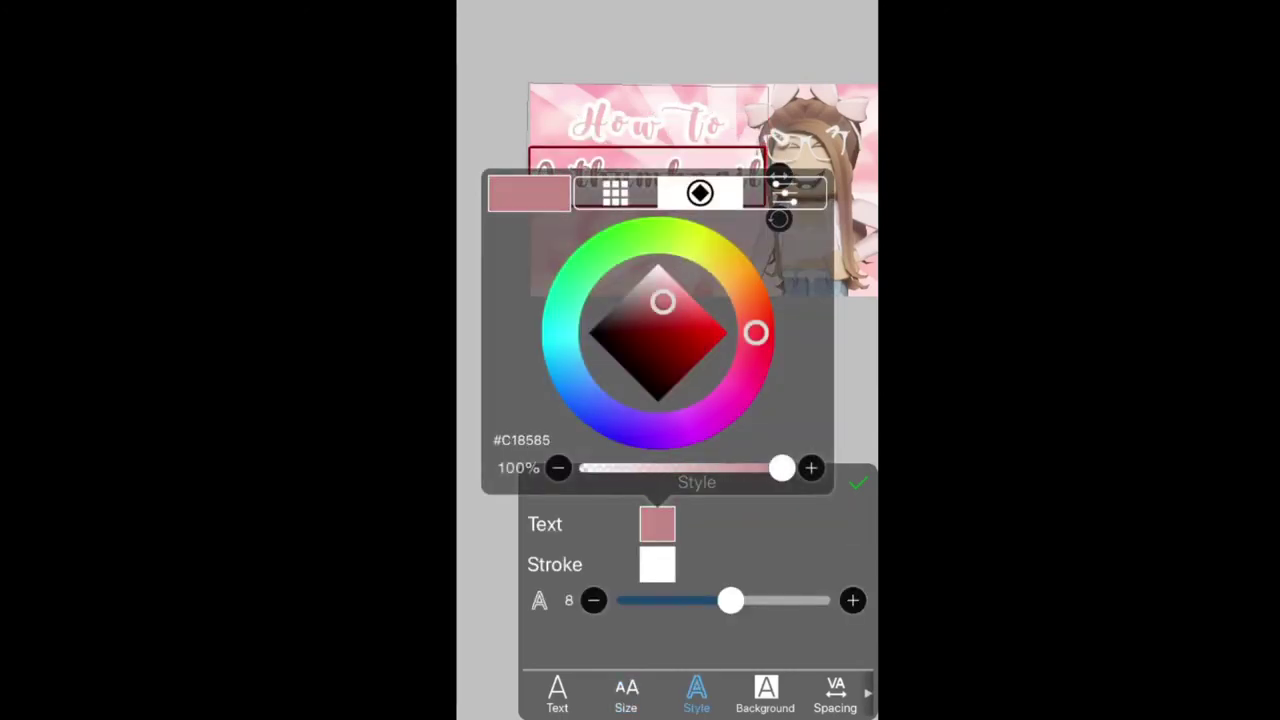
drag(756, 332, 615, 244)
click(690, 640)
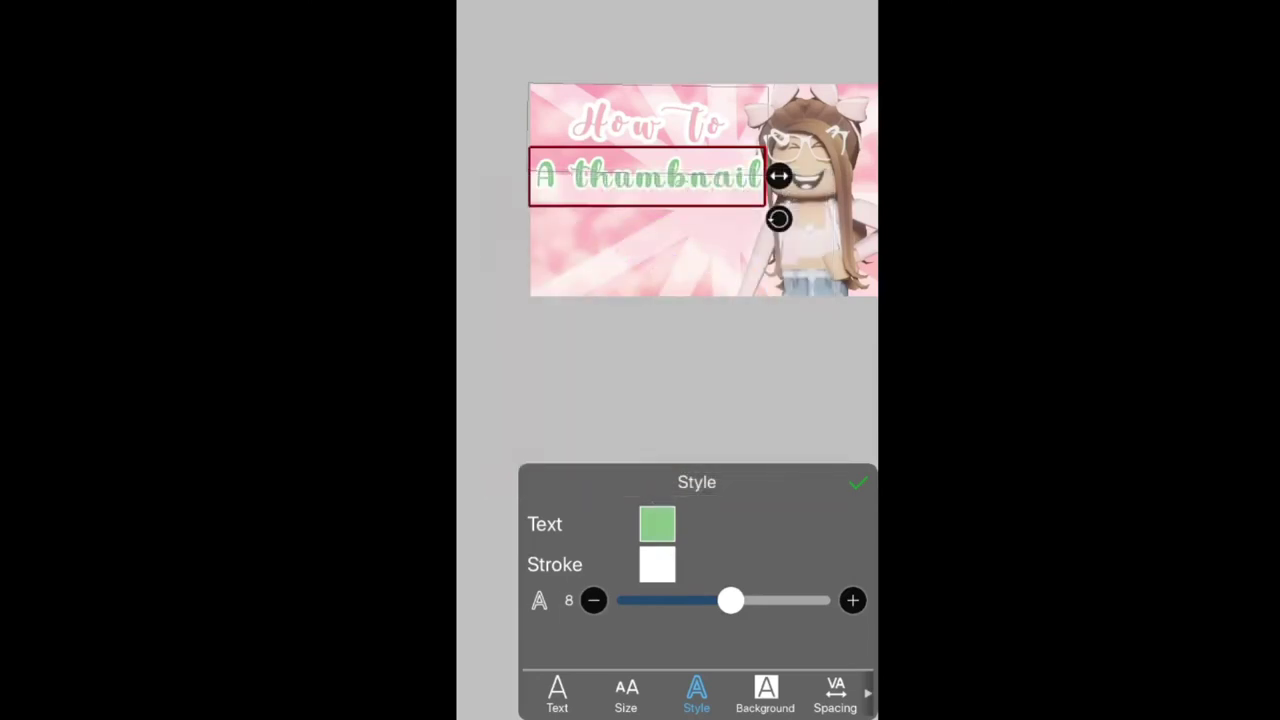
Step: Set the "A thumbnail" text's font size to 168 and shift it slightly down and towards the picture's left edge
click(626, 692)
drag(731, 524, 738, 524)
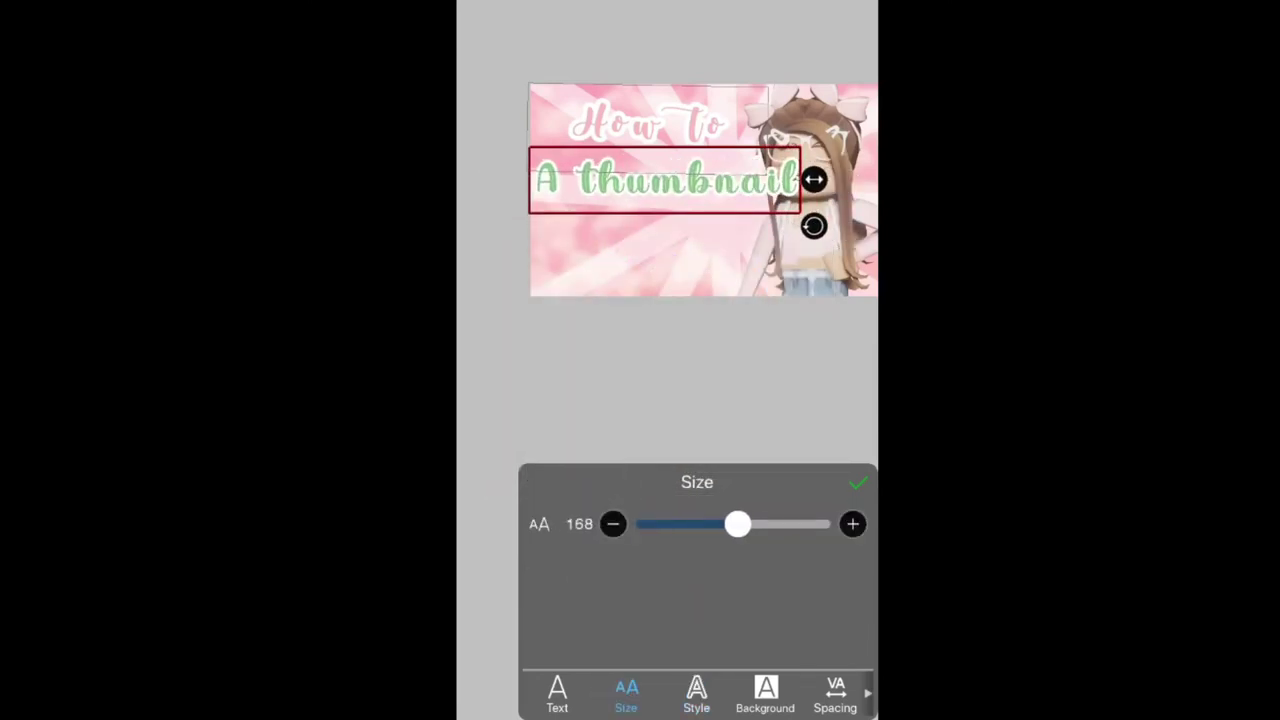
mouse_move(664, 180)
mouse_down()
mouse_move(669, 234)
mouse_move(643, 181)
mouse_move(668, 180)
mouse_move(656, 189)
mouse_up()
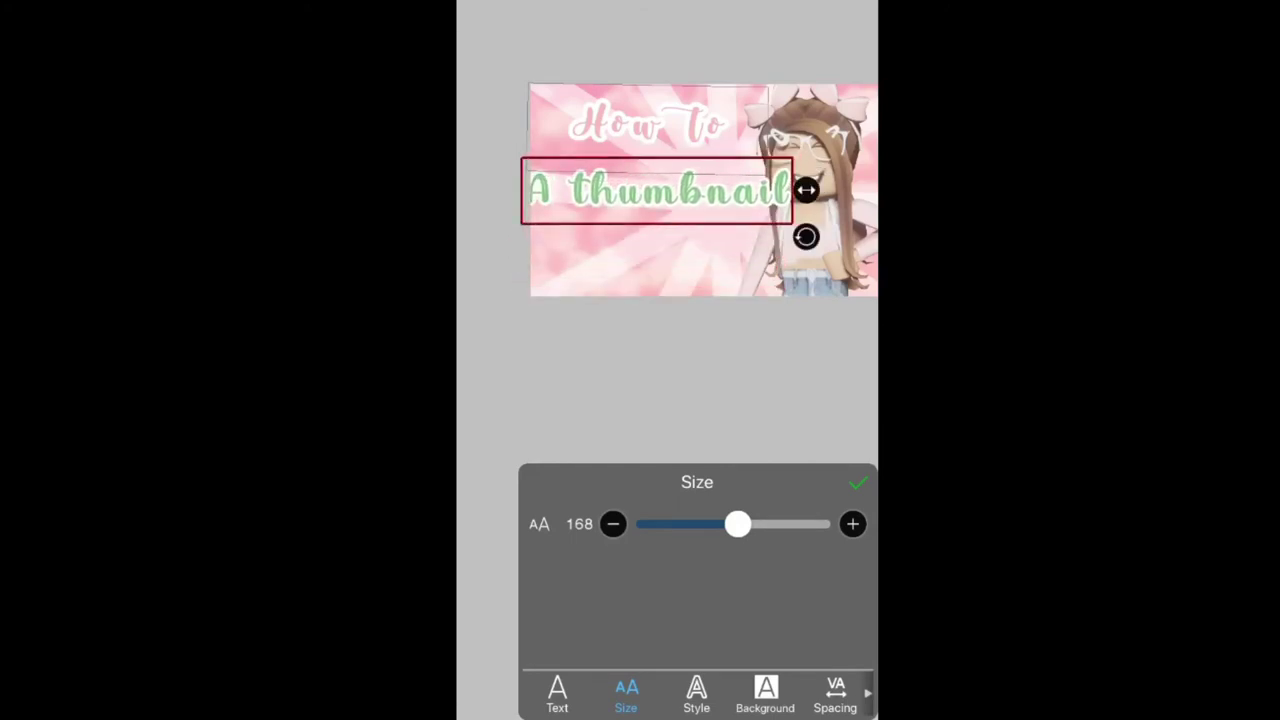
click(858, 483)
Step: Change the wording of the upper "How to" text to "How I"
click(617, 305)
click(616, 361)
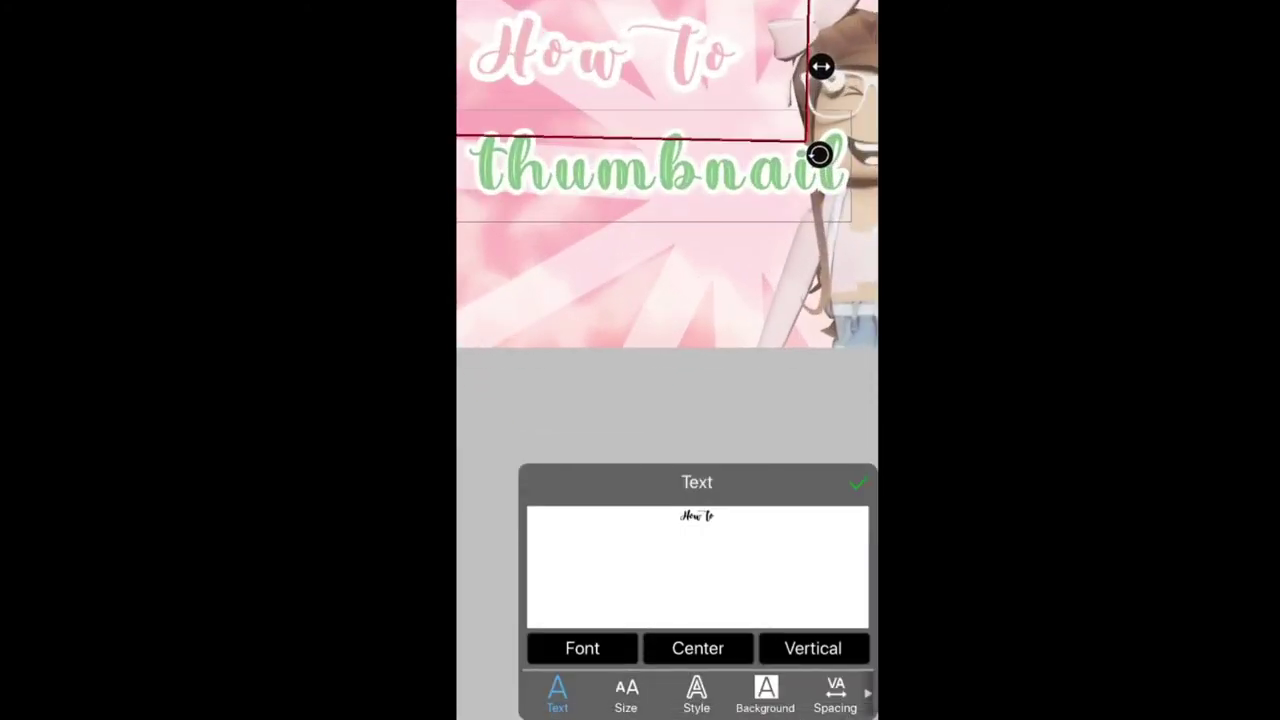
click(698, 566)
key(BackSpace)
key(BackSpace)
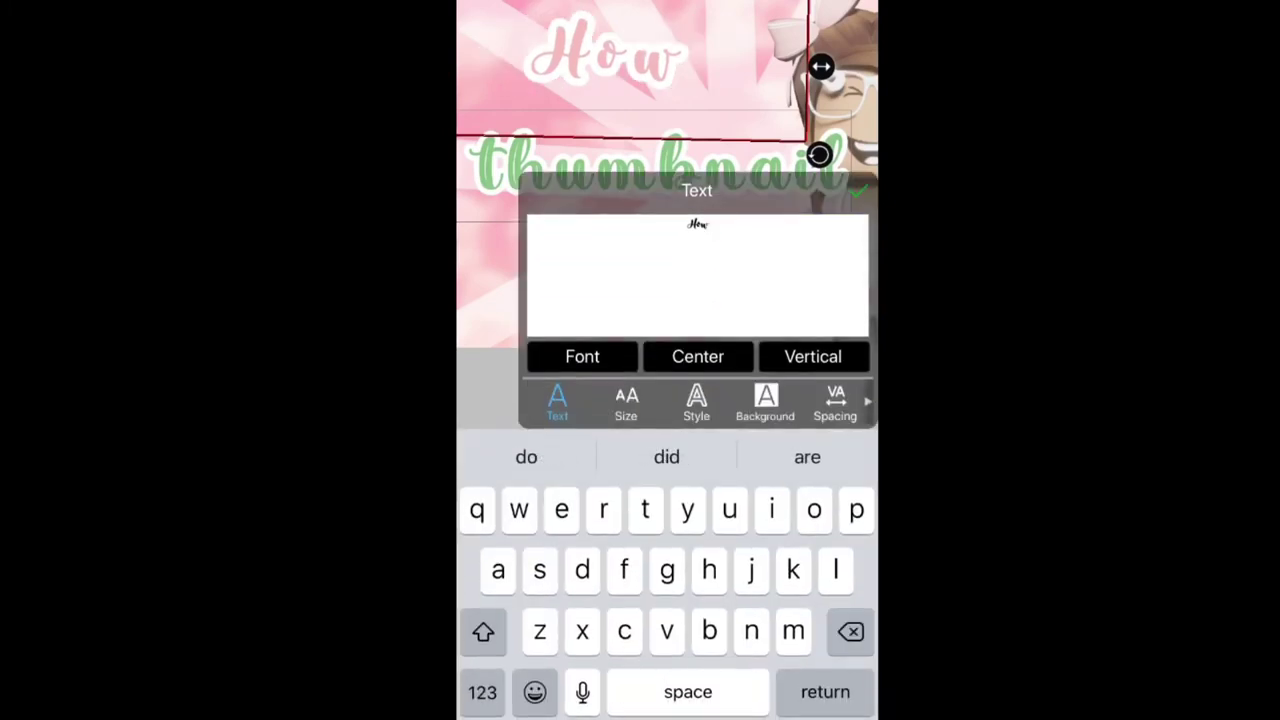
text(I)
click(487, 300)
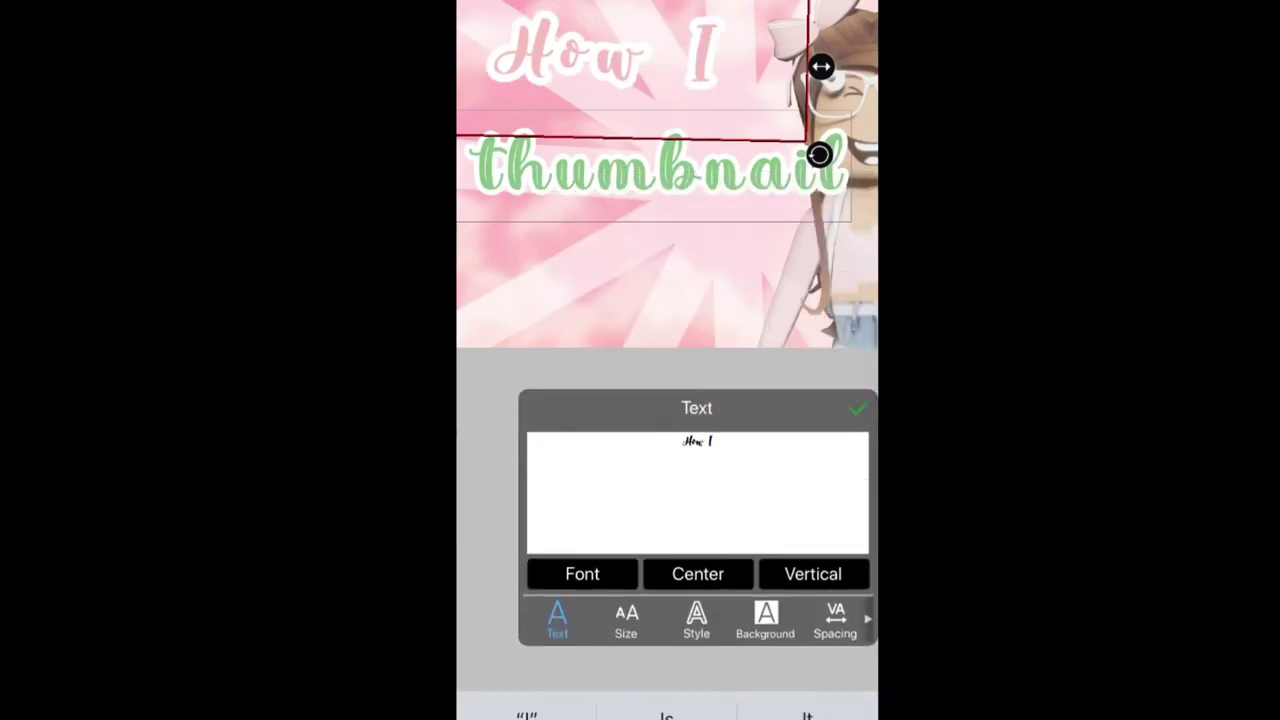
scroll(667, 220, down, 3)
click(857, 483)
Step: Replace the wording of the green "A thumbnail" text with "Make my"
click(629, 363)
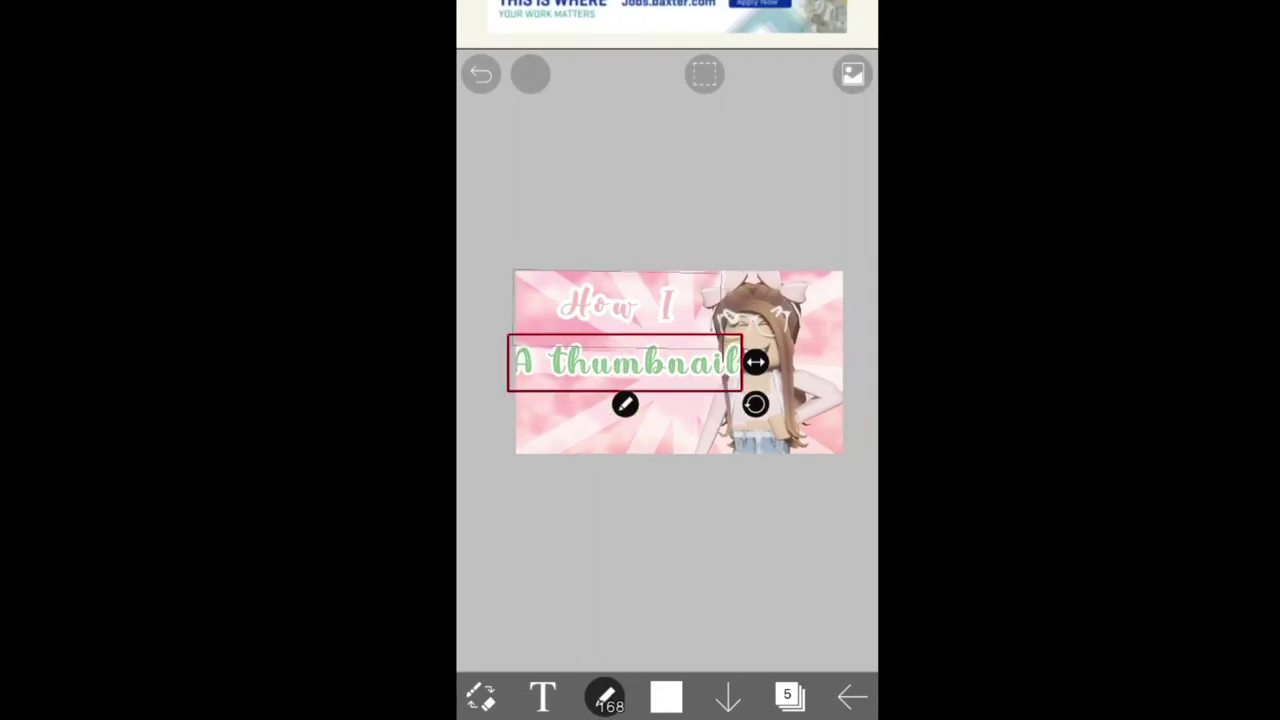
click(625, 405)
click(744, 518)
key(BackSpace)
key(BackSpace)
key(BackSpace)
key(BackSpace)
key(BackSpace)
key(BackSpace)
key(BackSpace)
key(BackSpace)
key(BackSpace)
key(BackSpace)
key(BackSpace)
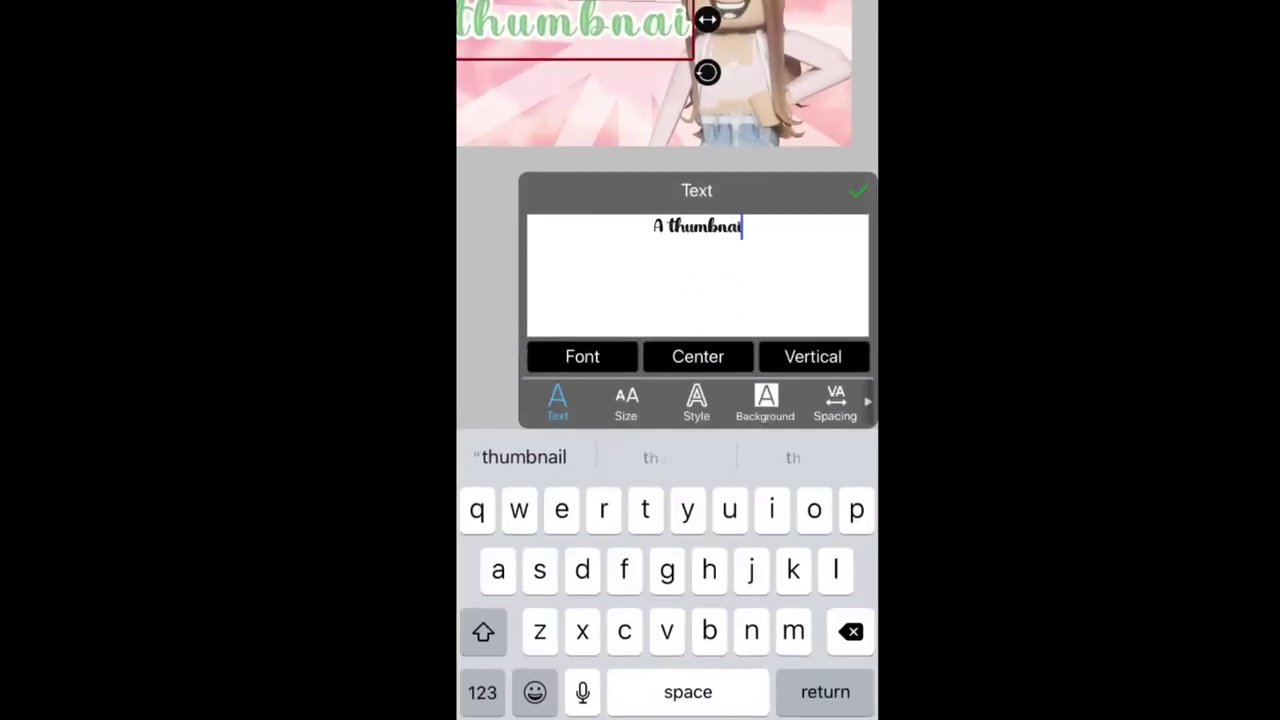
text(Make my)
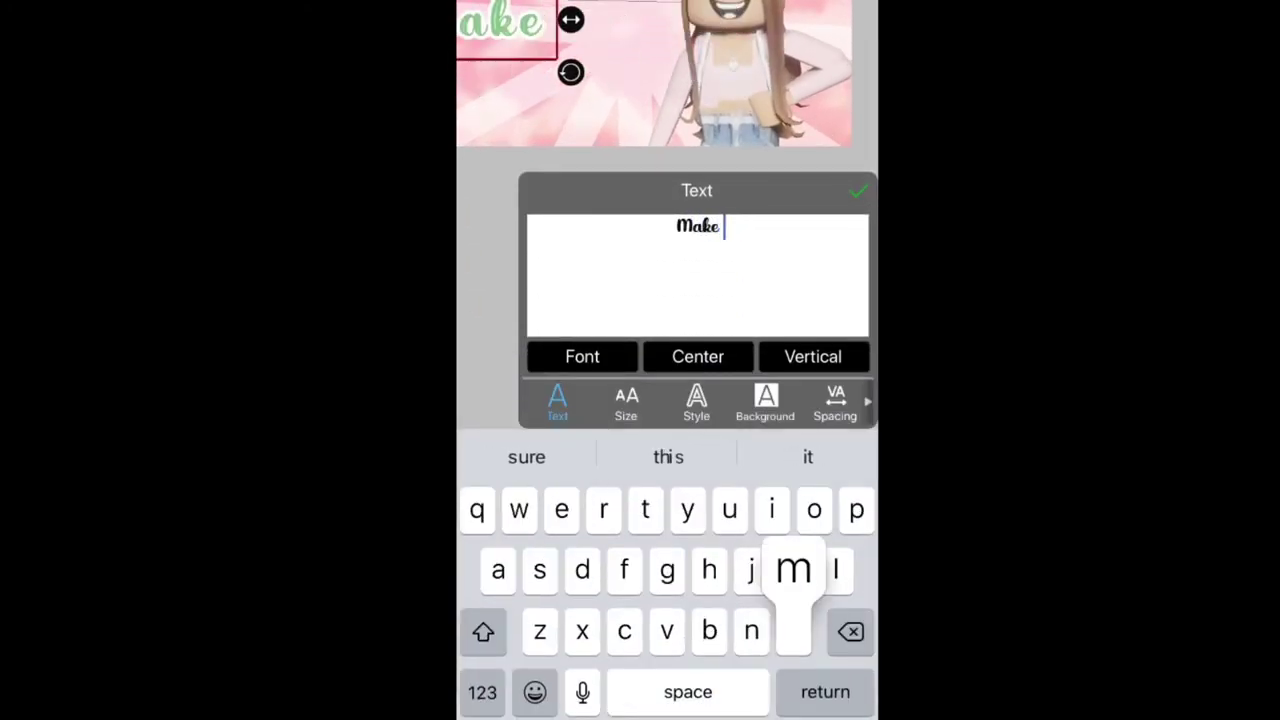
key(Return)
Step: Set the "Make my" text's font size to 216 and move it close beneath "How I"
click(626, 695)
drag(737, 524, 747, 524)
drag(667, 226, 671, 199)
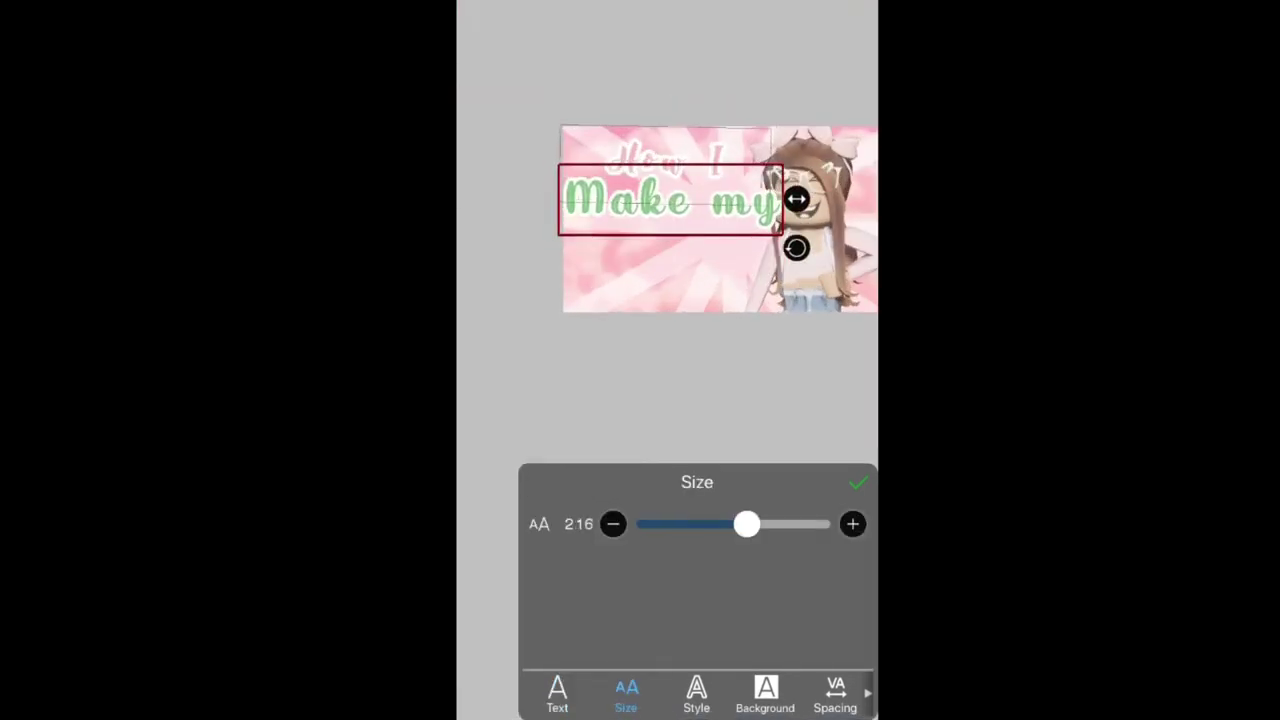
Step: Set the "Make my" text's vertical background padding to 0, adjust its position slightly beneath "How I" and accept the changes
click(765, 694)
drag(705, 564, 632, 604)
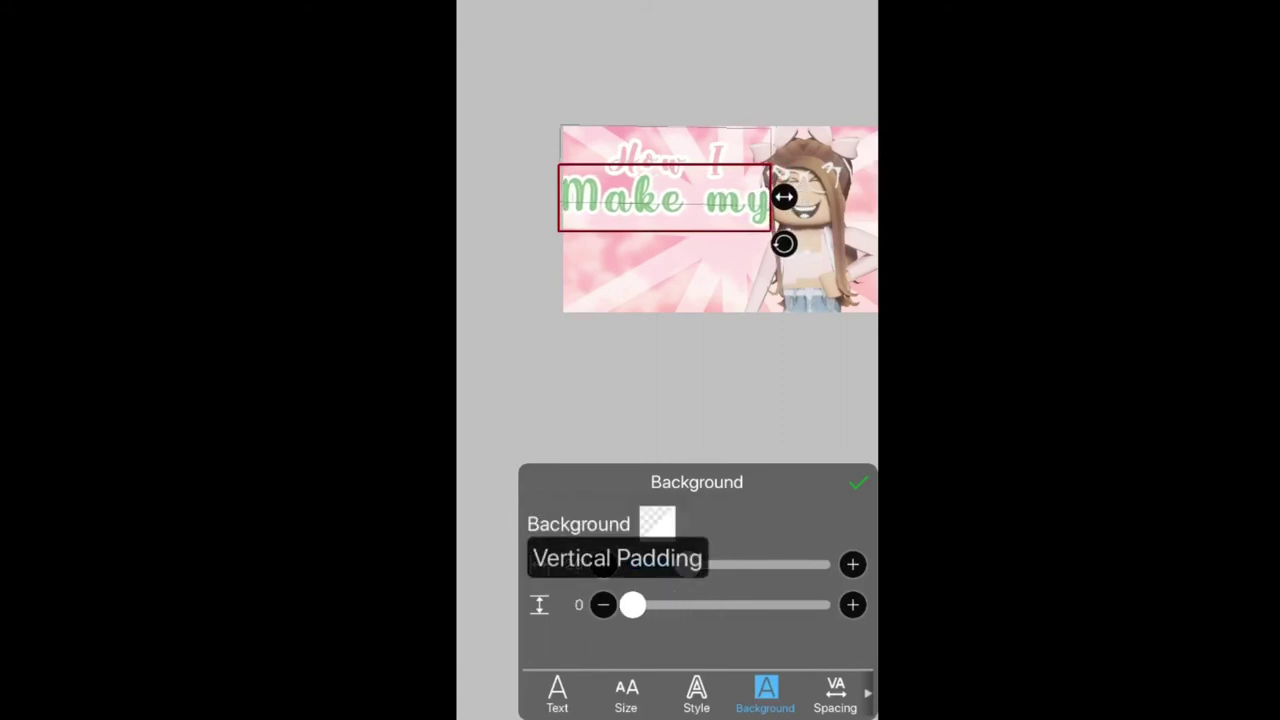
drag(665, 198, 676, 198)
drag(795, 196, 837, 195)
drag(692, 197, 665, 194)
click(858, 483)
Step: Add a new text object near the picture's lower edge reading "Thimbnails" and set its font to cheri
click(614, 424)
click(614, 424)
click(577, 376)
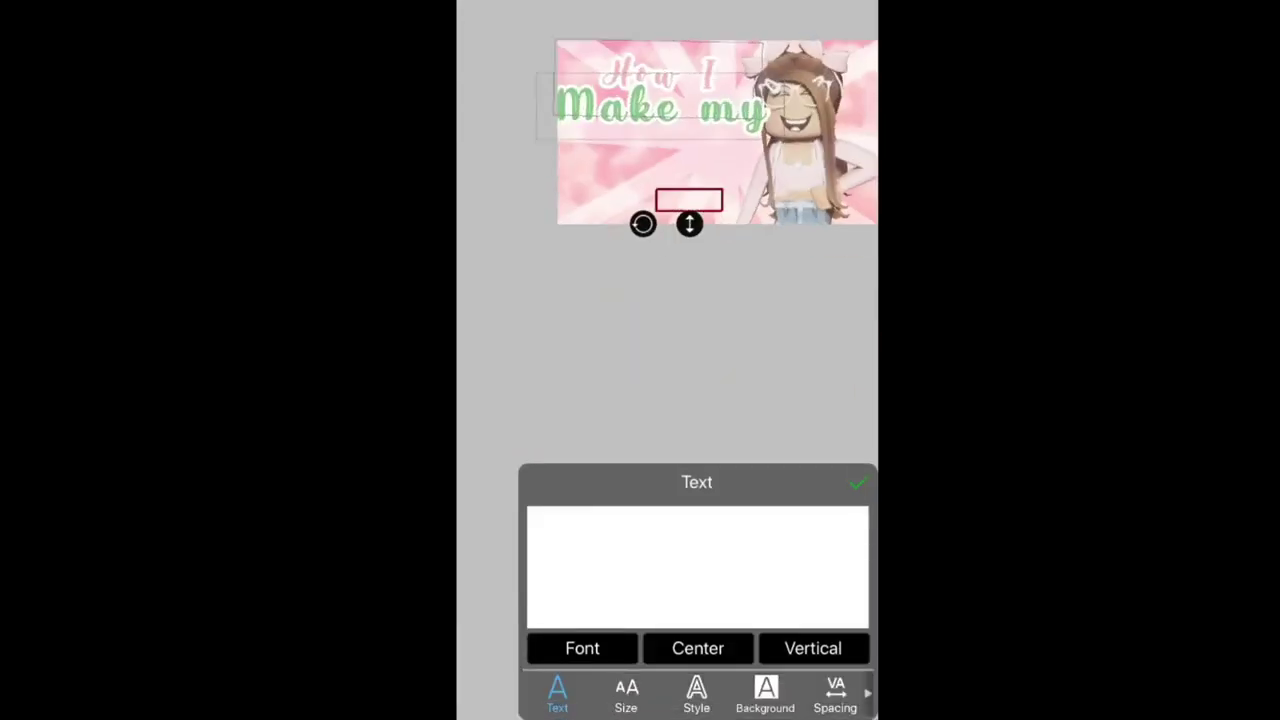
text(Thimbai)
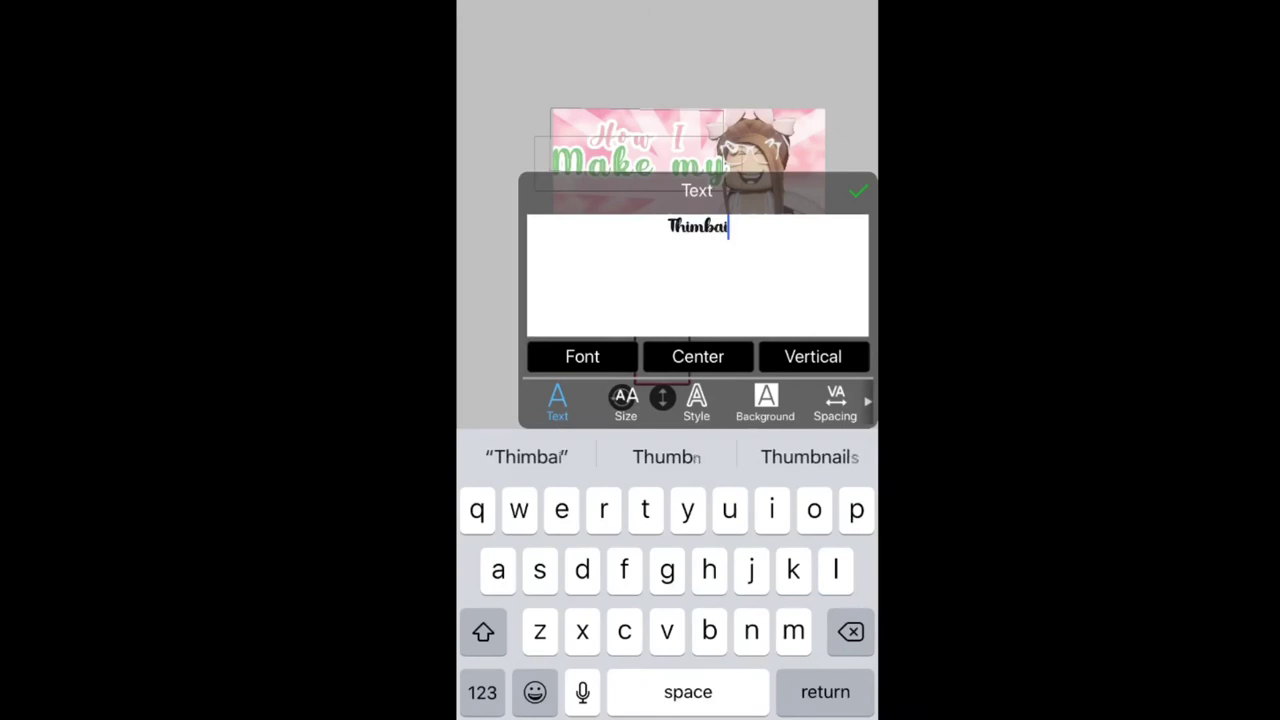
key(BackSpace)
text(n)
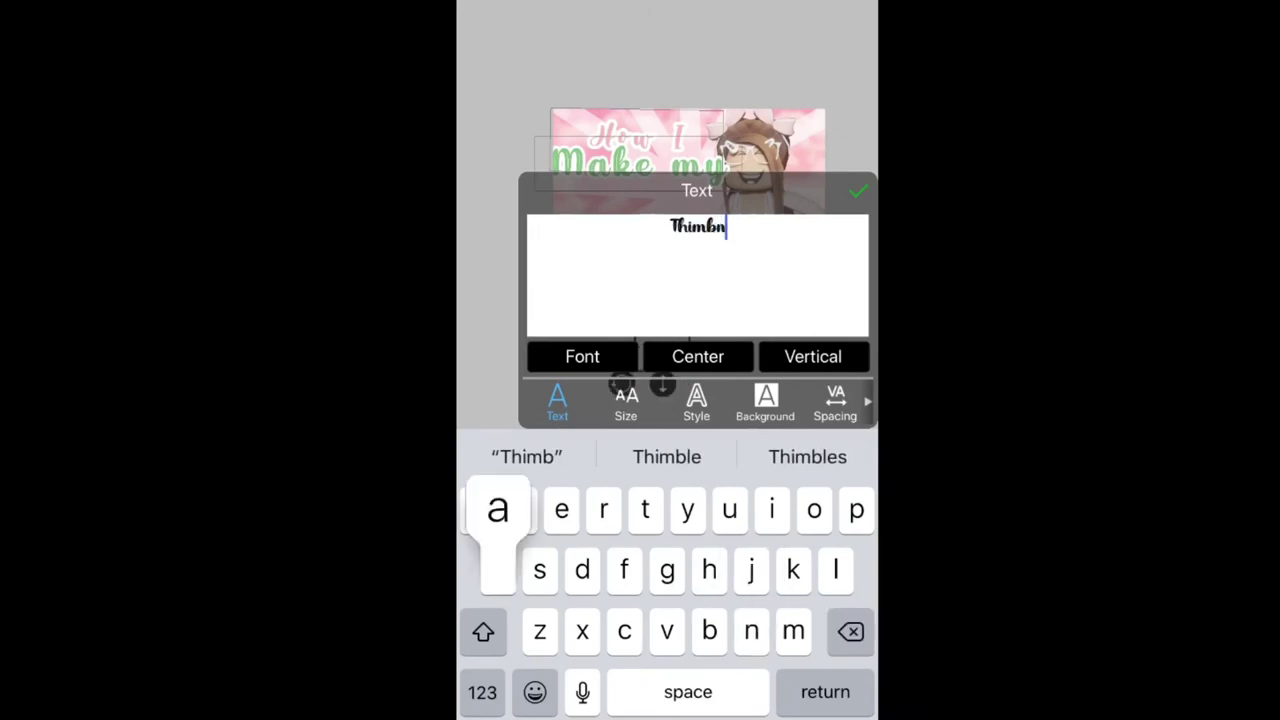
text(ails)
click(582, 356)
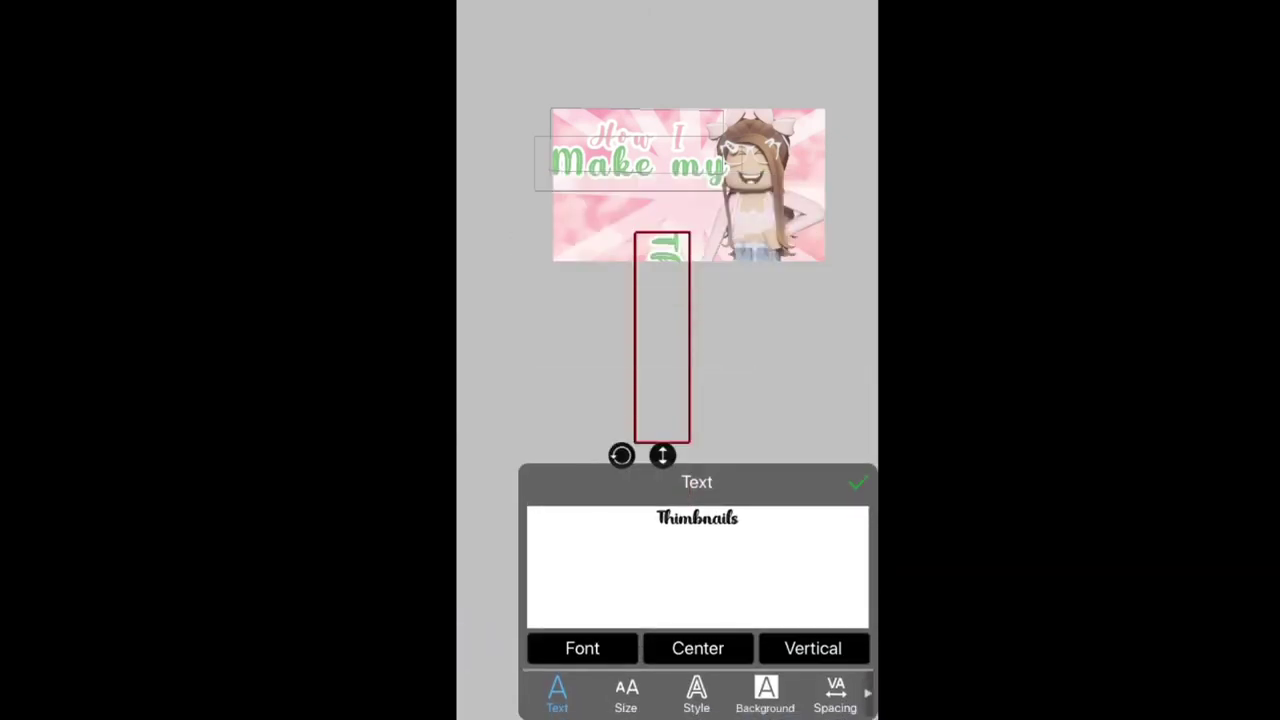
scroll(667, 384, up, 3)
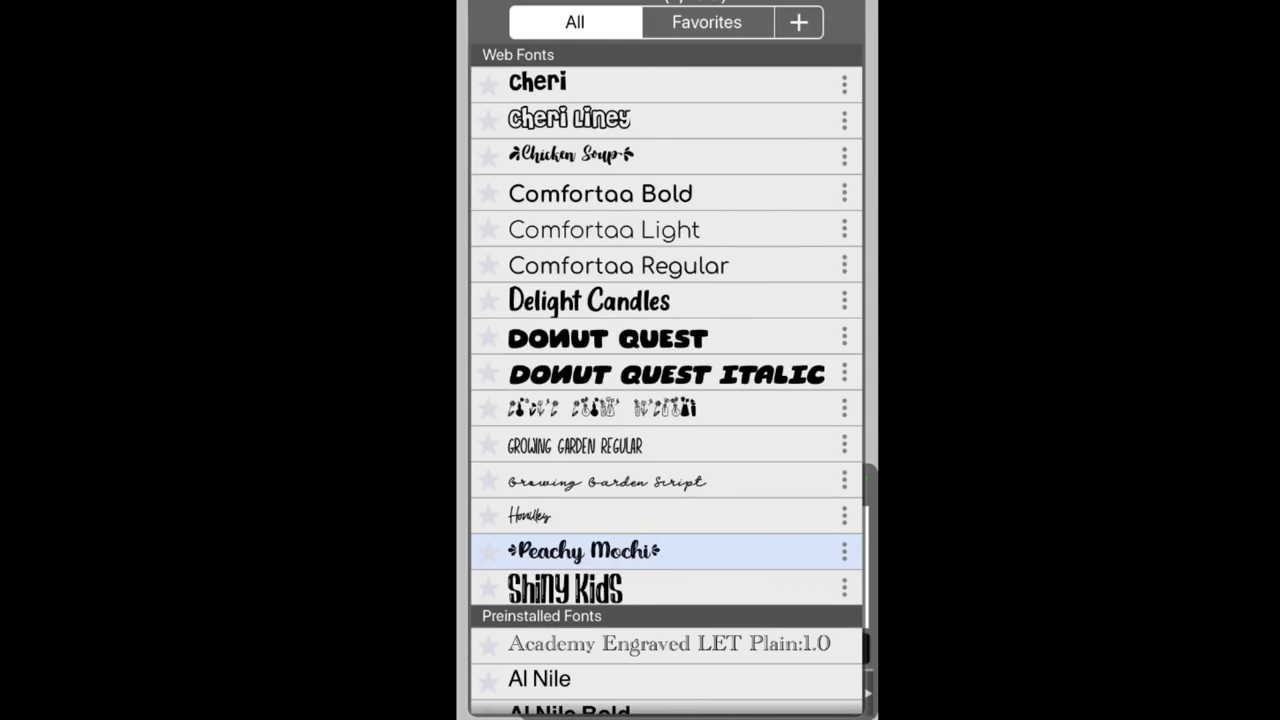
click(537, 83)
Step: Rotate the "Thimbnails" text to horizontal and move it up so it overlaps the "Make my" line
drag(640, 310, 723, 218)
drag(703, 395, 871, 297)
scroll(725, 240, up, 3)
drag(729, 340, 745, 93)
Step: Try to correct the spelling of the "Thimbnails" text to "Thumbnails"
click(698, 560)
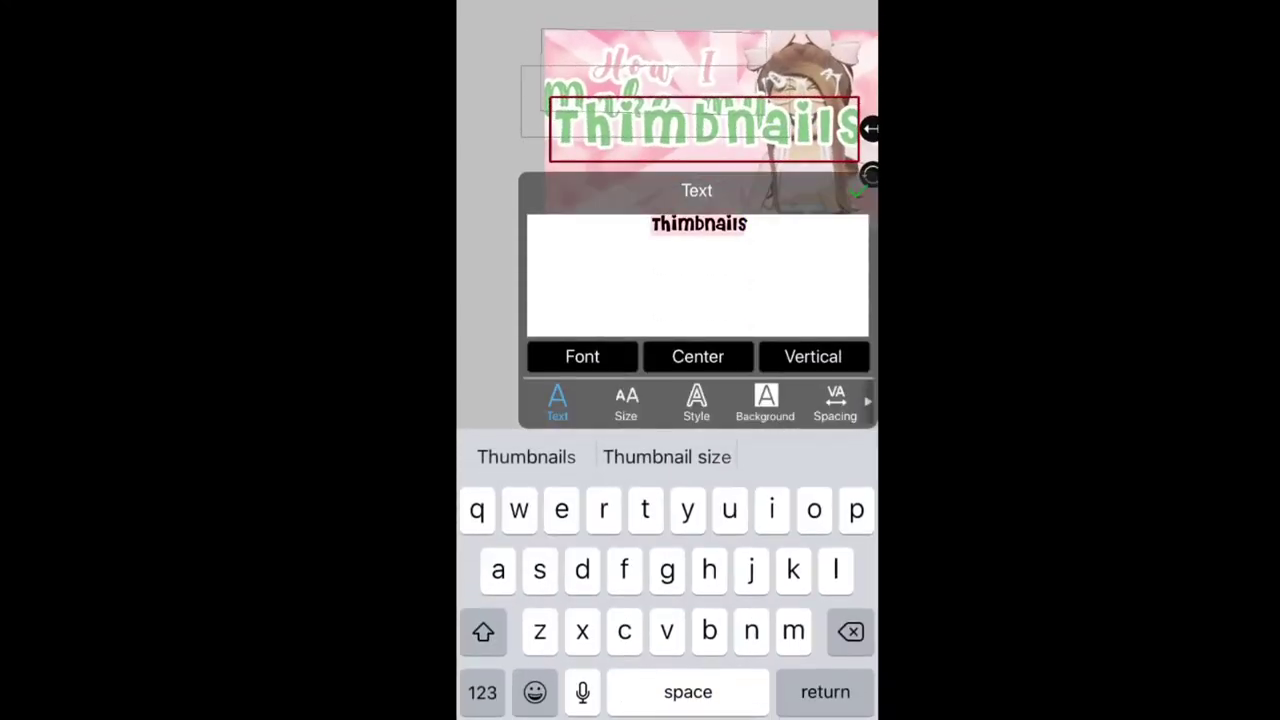
click(698, 225)
click(697, 175)
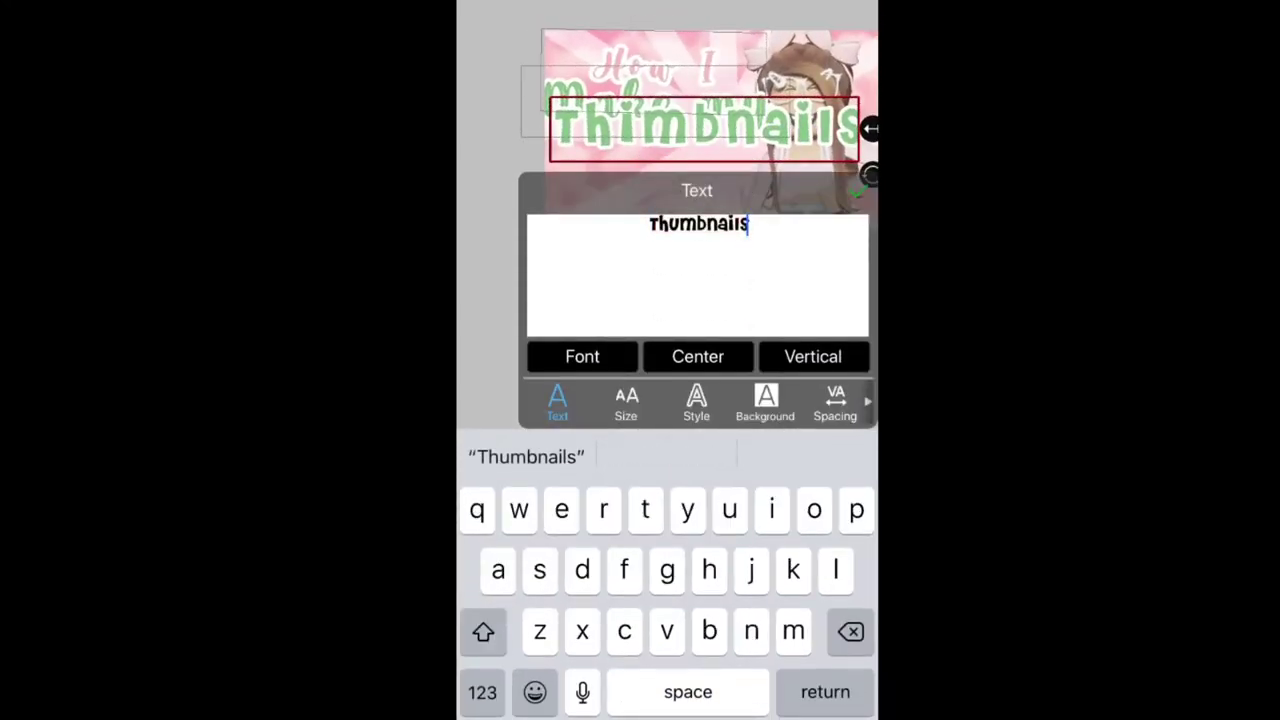
click(582, 356)
click(583, 648)
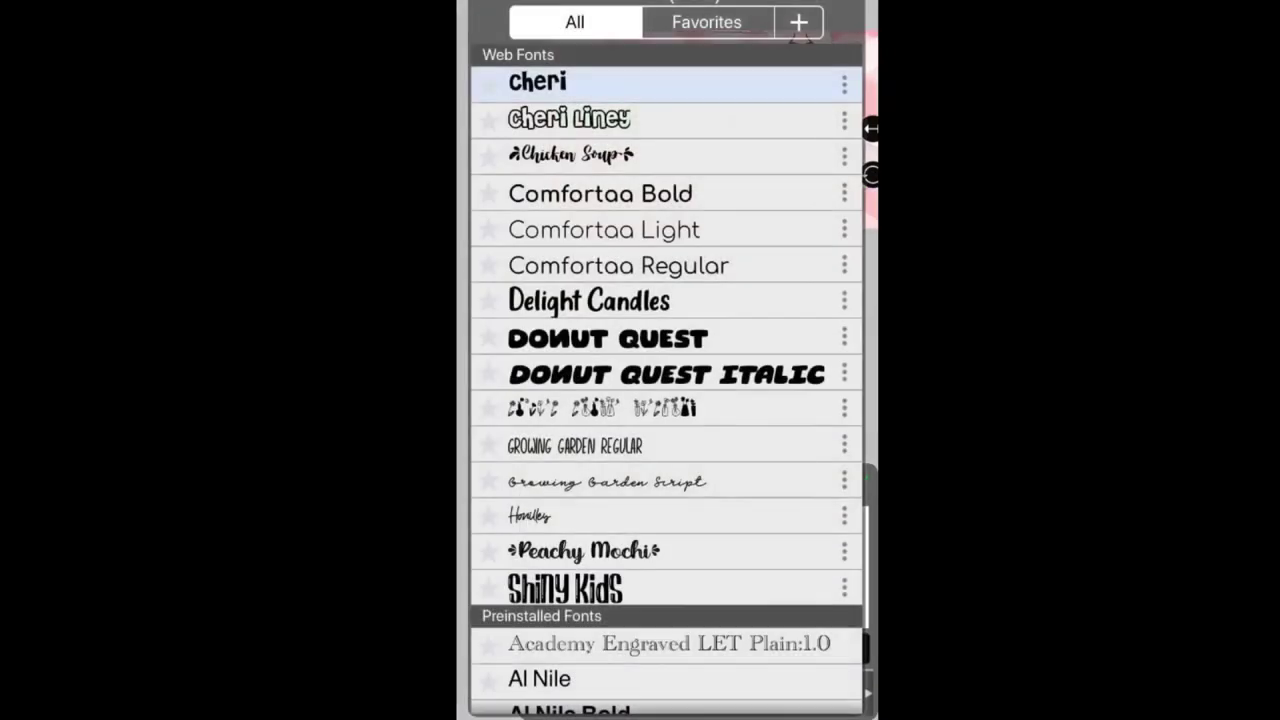
click(844, 444)
click(871, 430)
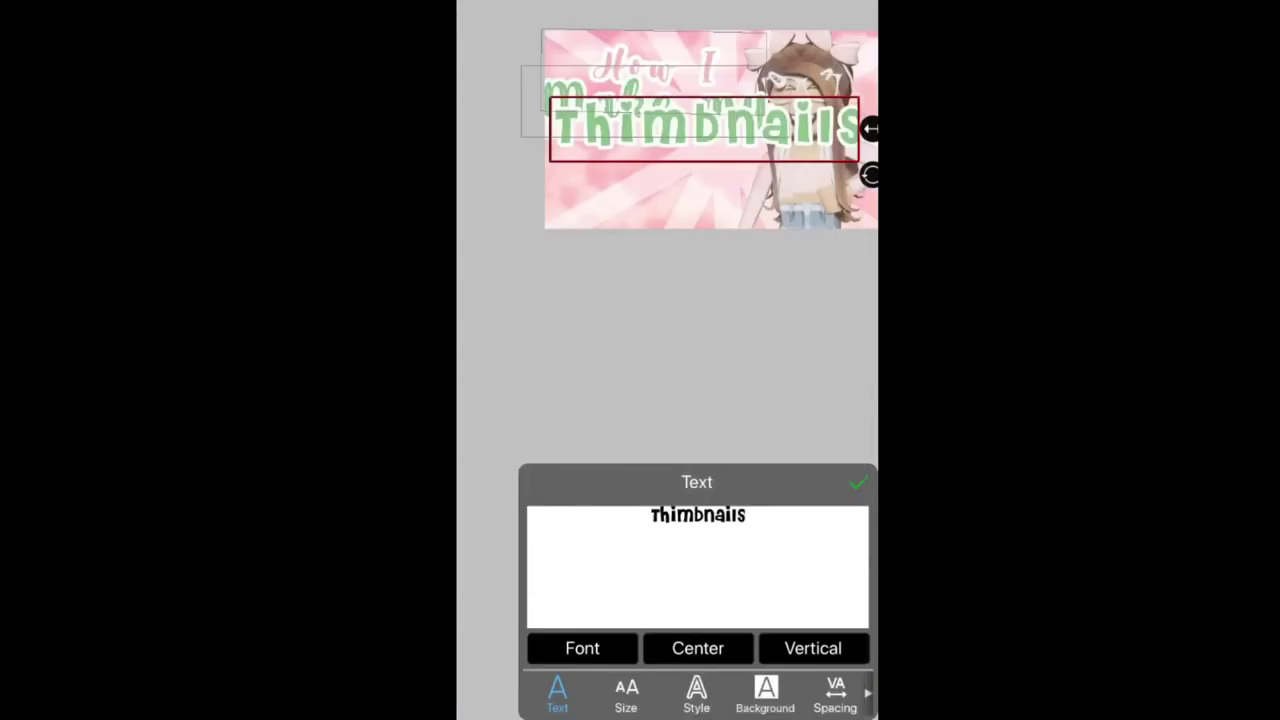
Step: Change the fill colour of the "Thimbnails" text from green to a slightly softened deep pink, keeping the white stroke
click(697, 690)
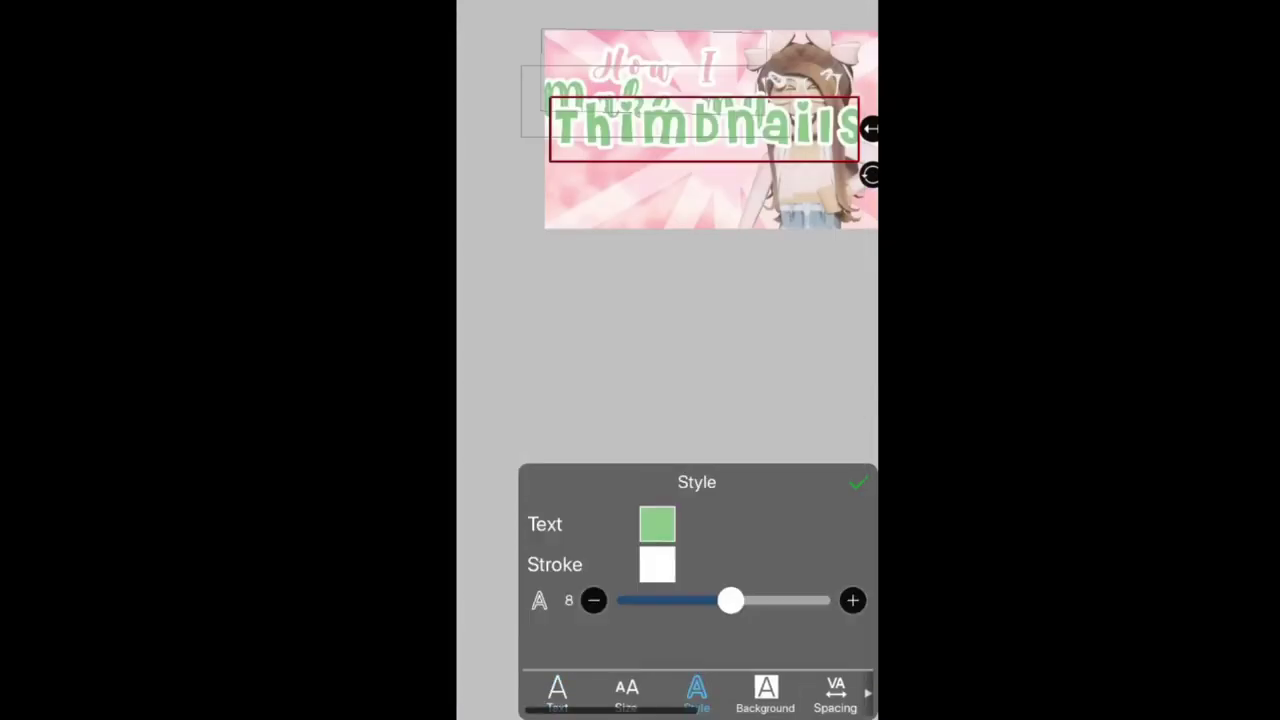
click(657, 524)
drag(663, 298, 720, 339)
drag(612, 246, 749, 367)
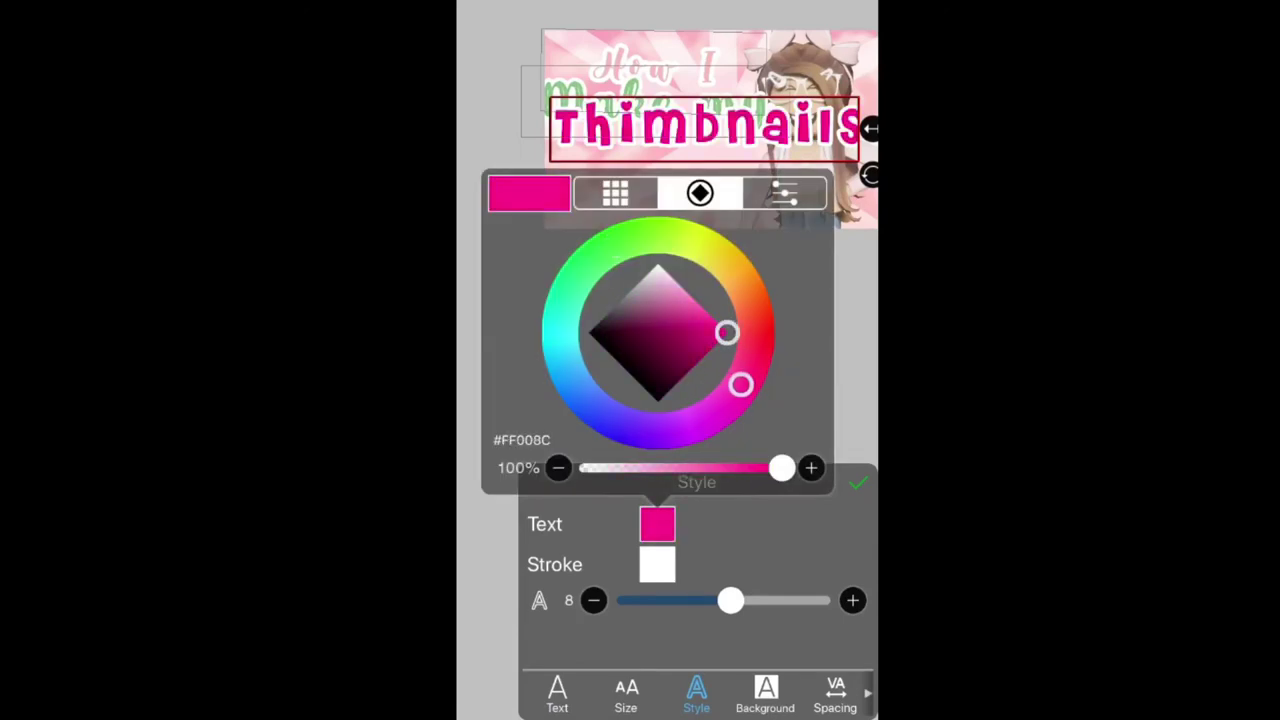
drag(735, 393, 694, 313)
Step: Retype the ending of the pink text's wording so that its spelling is corrected to "Thumbnails"
click(557, 693)
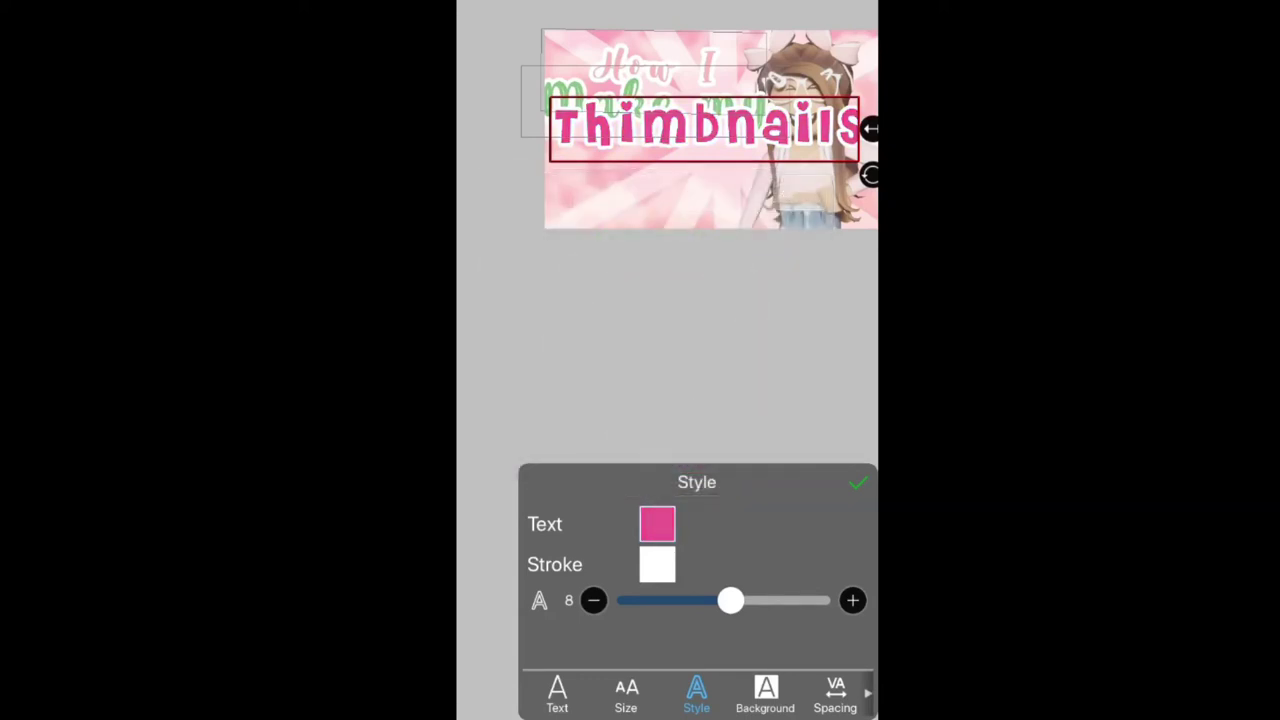
click(557, 693)
click(698, 545)
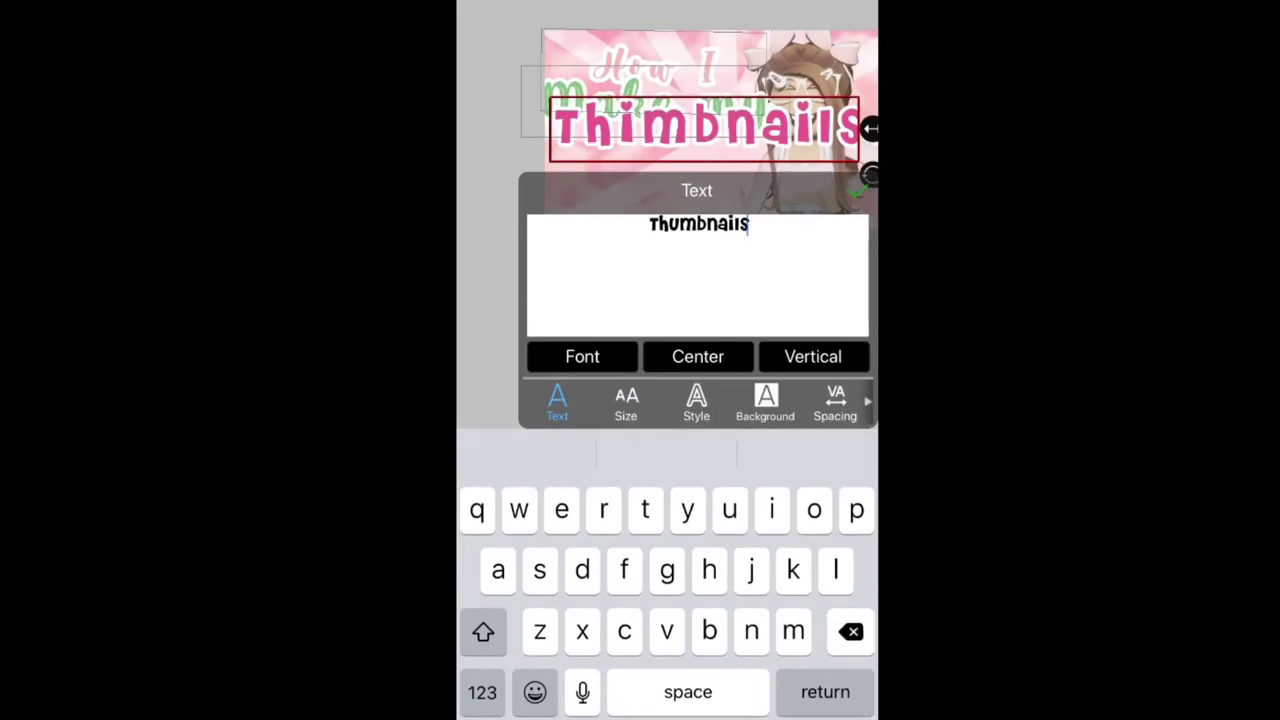
key(BackSpace)
key(BackSpace)
key(BackSpace)
key(BackSpace)
text(ail)
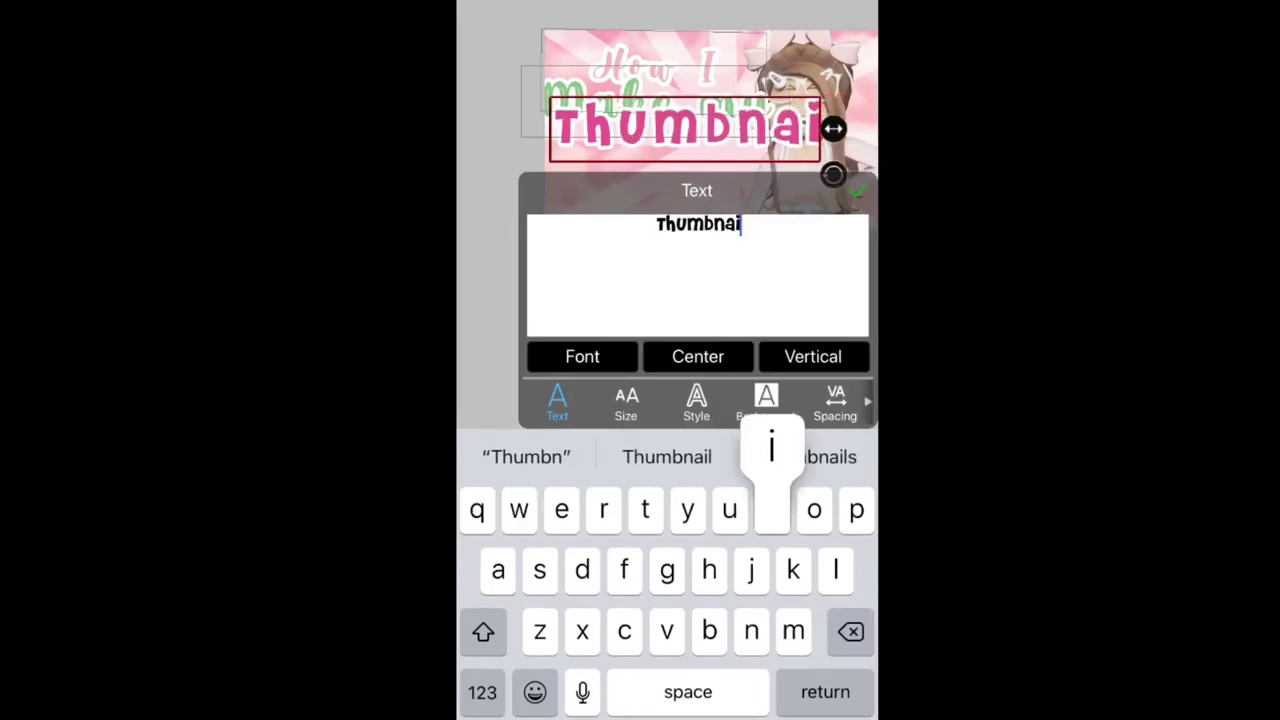